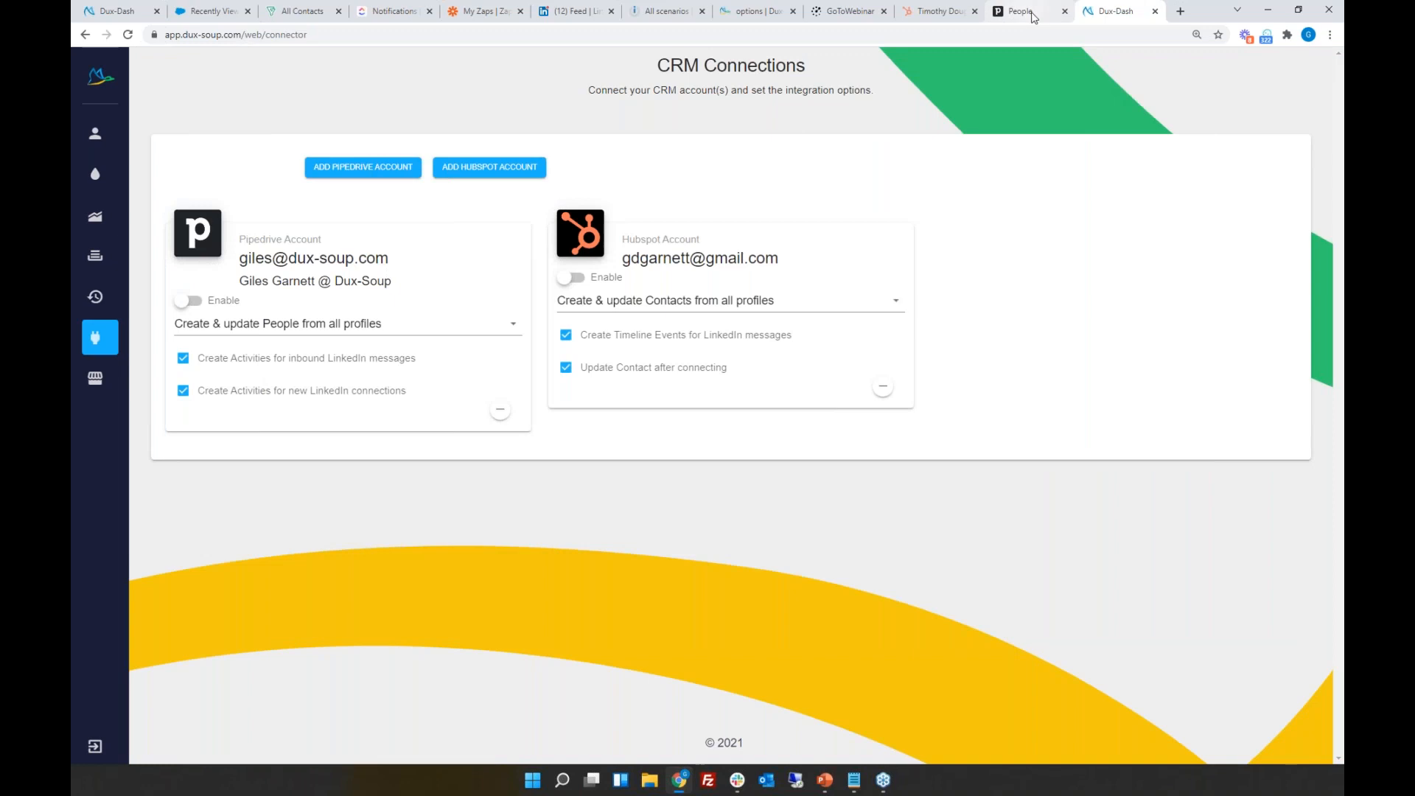
Step: Switch to Pipedrive and review the people list and the to-do activities created from LinkedIn messages
left_click(1020, 11)
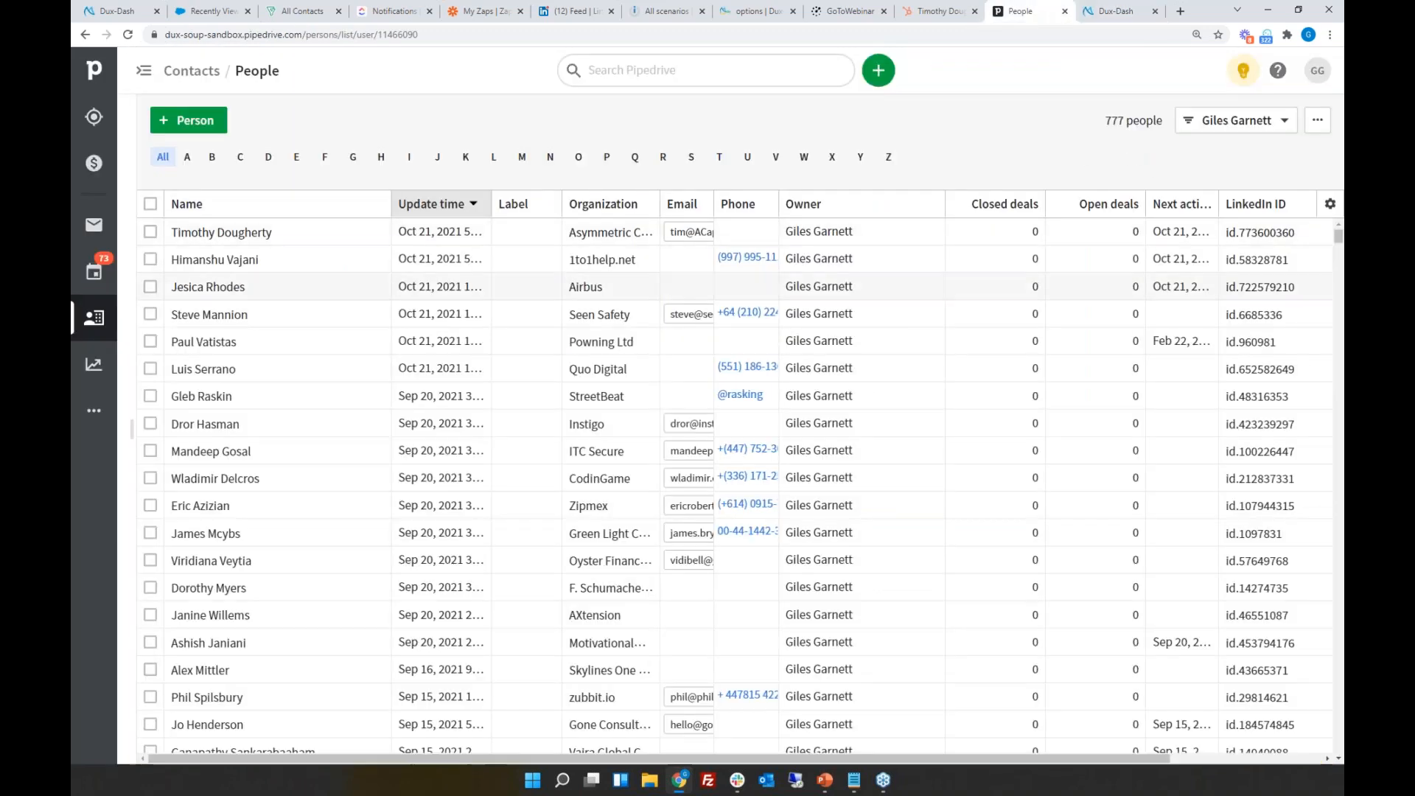
left_click(96, 271)
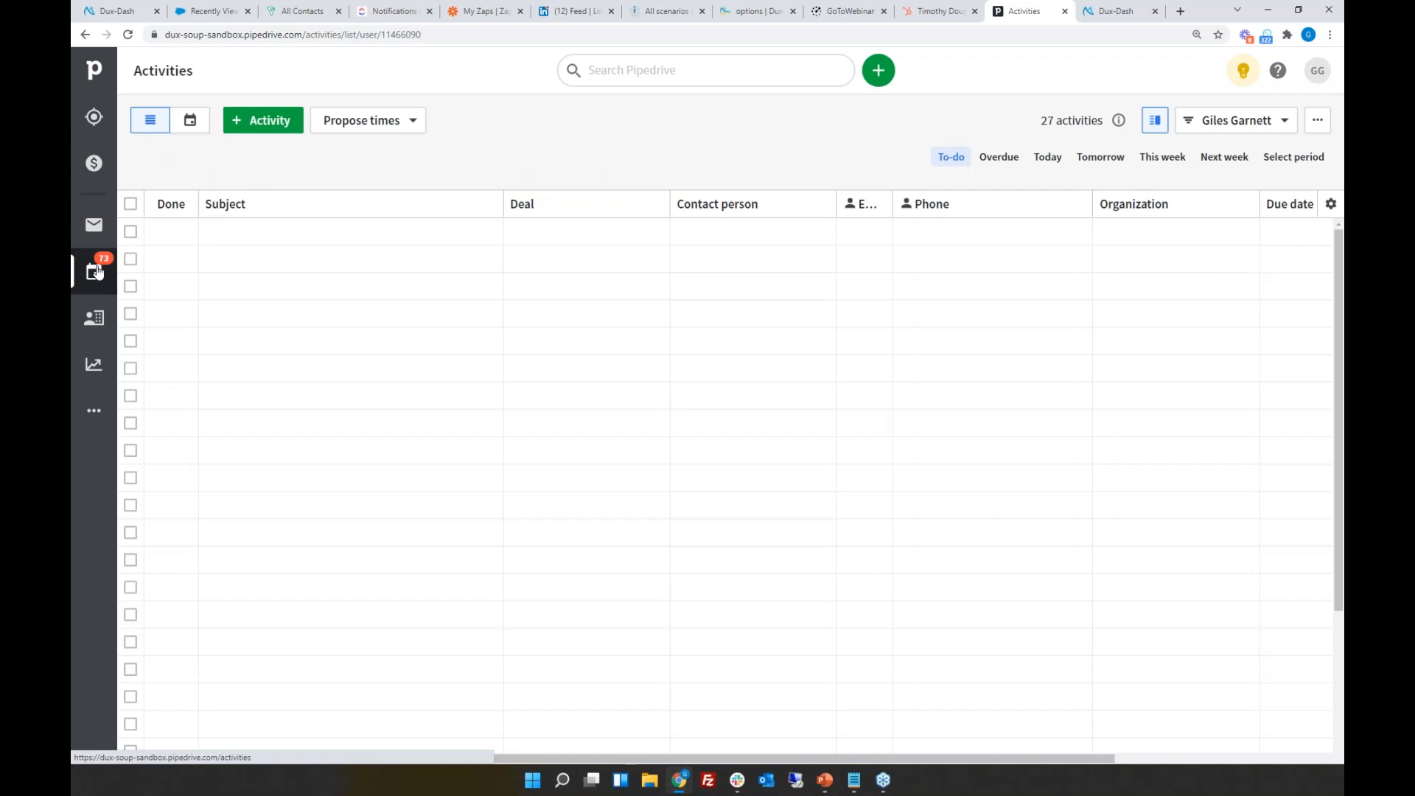
scroll(430, 577, "down", 3)
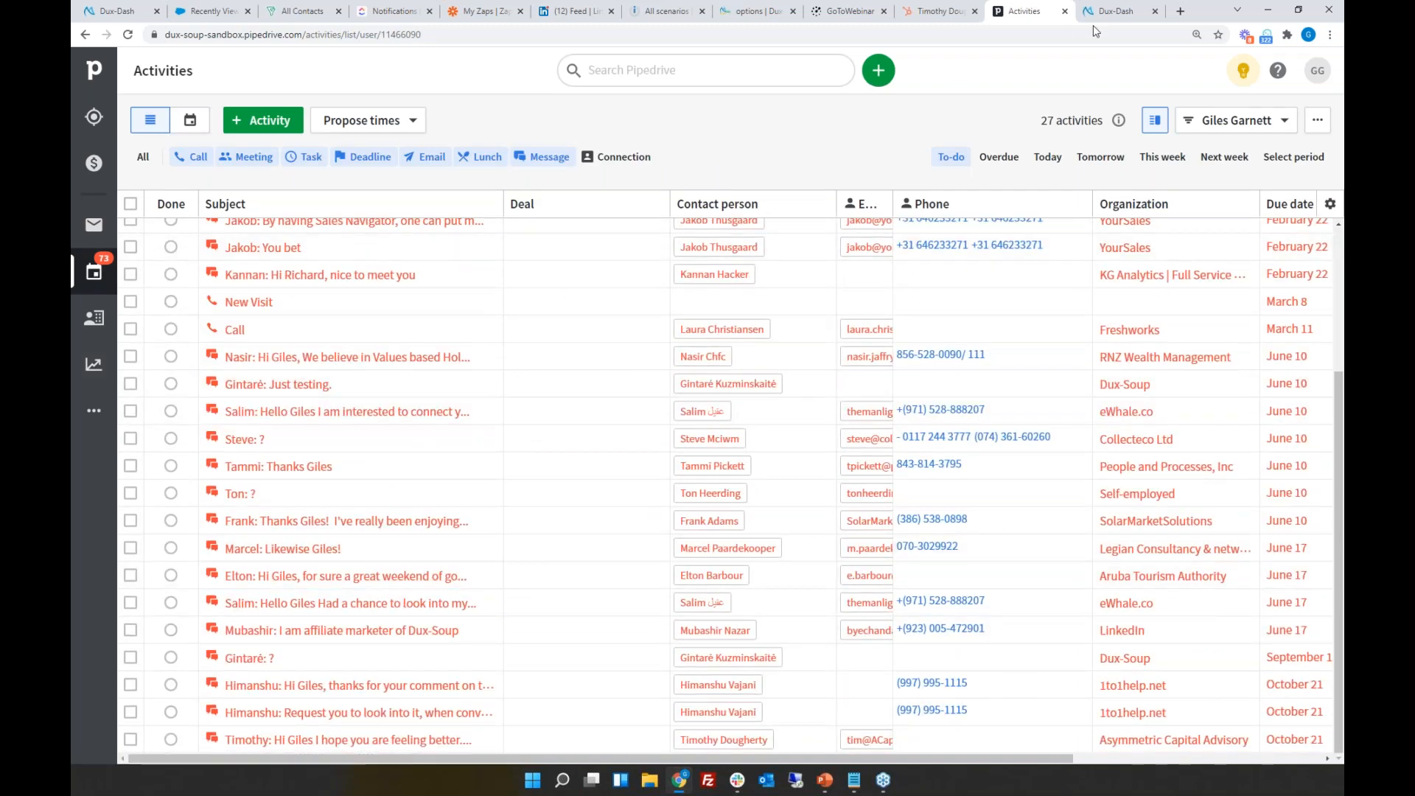
Step: Switch to the open HubSpot contact and inspect the received and sent LinkedIn message entries in its activity timeline
left_click(933, 15)
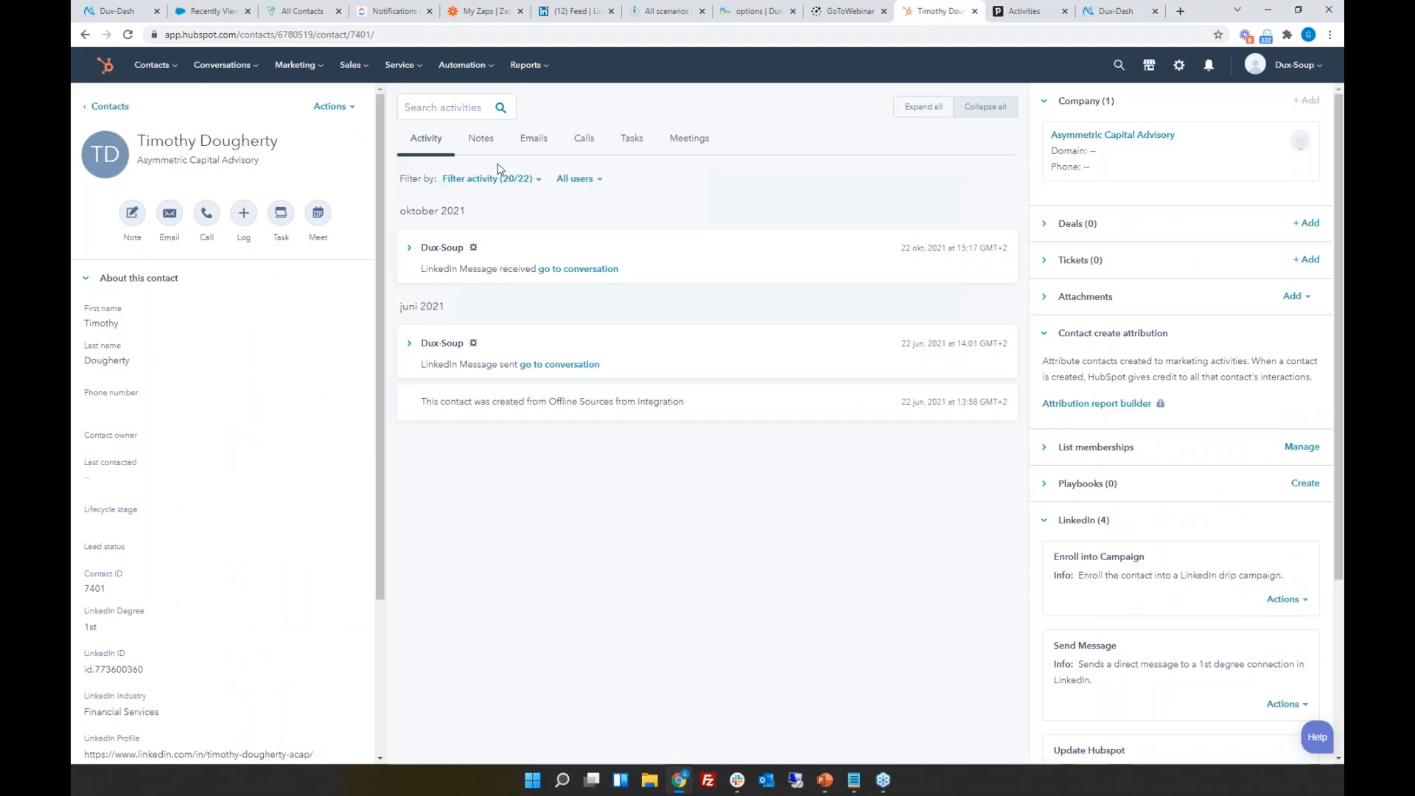
left_click(409, 251)
left_click(411, 251)
left_click(410, 345)
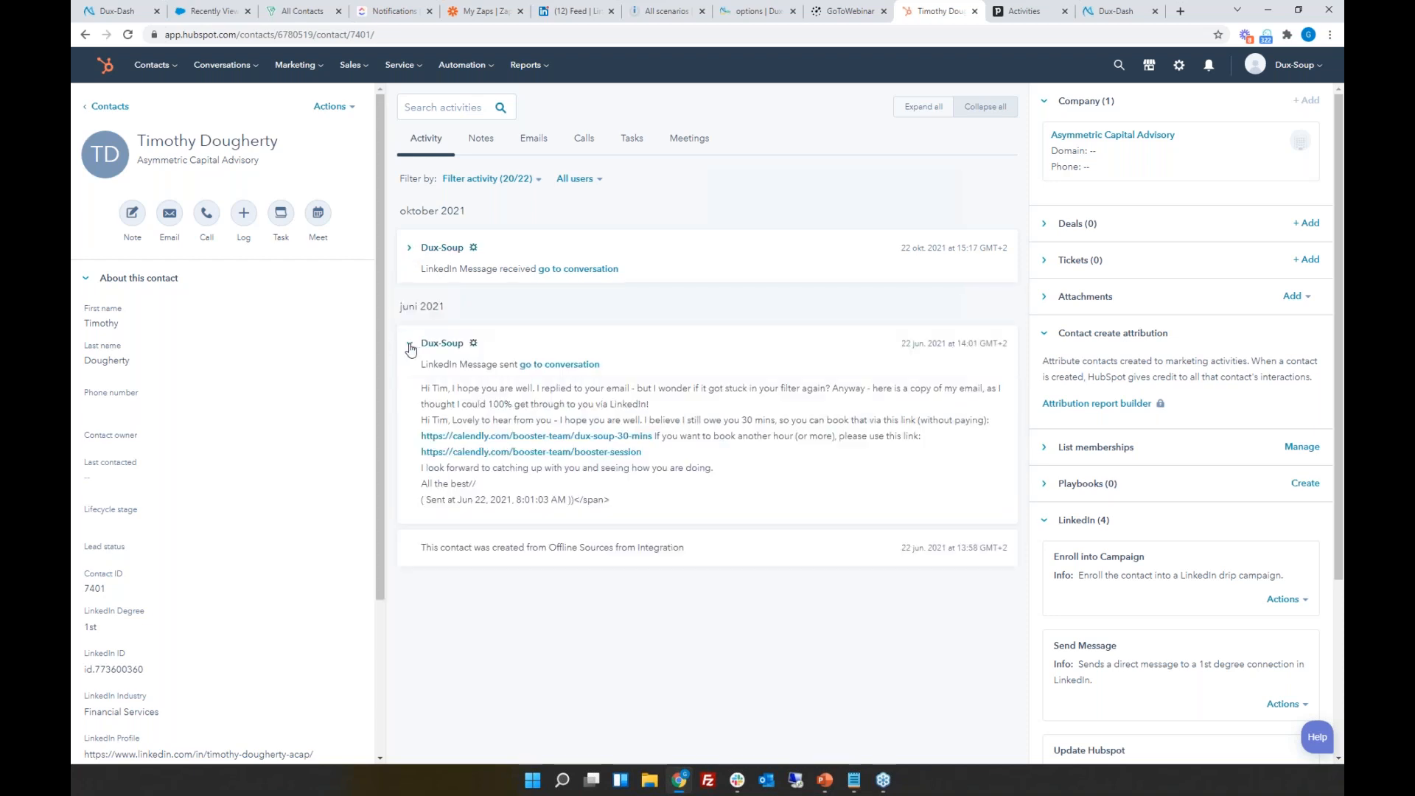
left_click(409, 345)
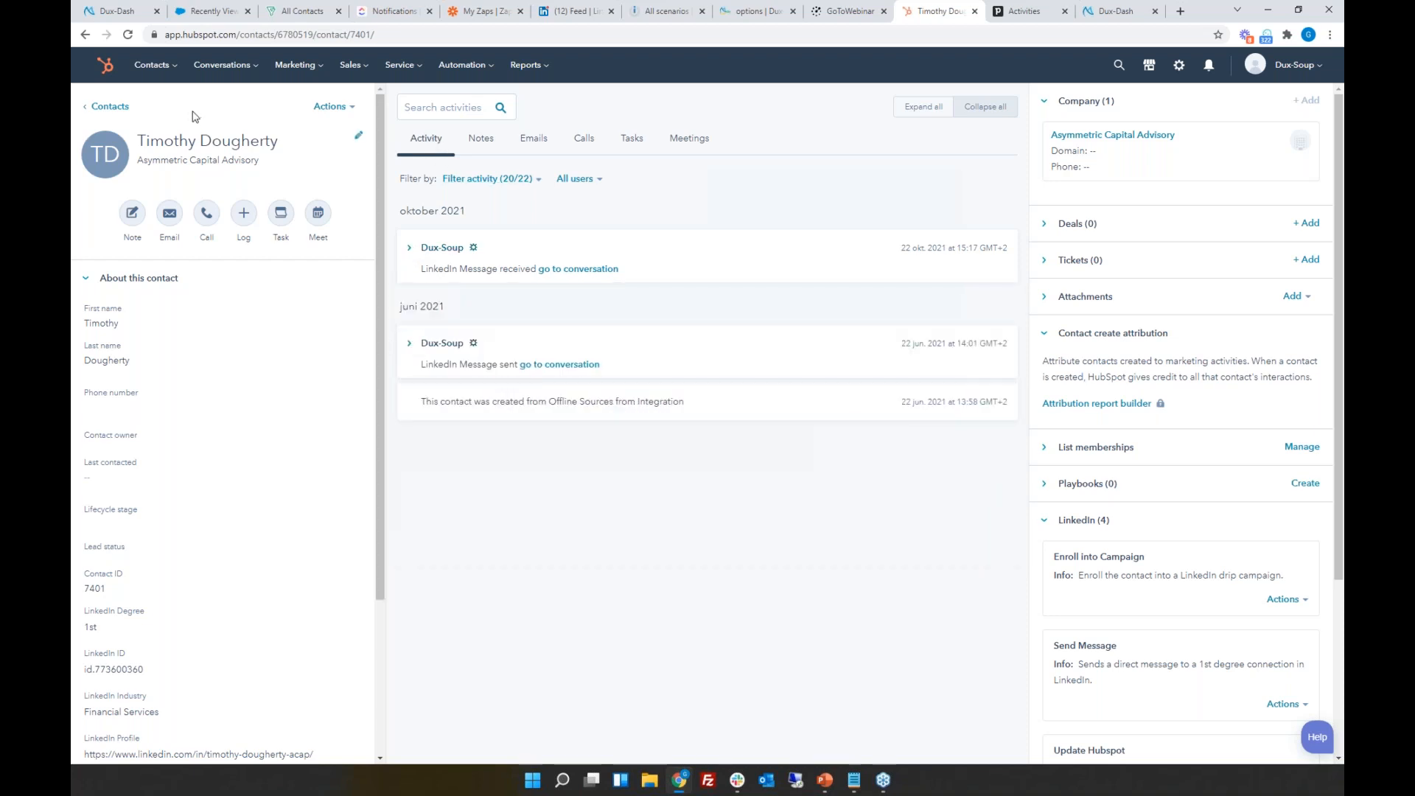
Step: Return to HubSpot's Contacts overview and show the full contact list without the "tim" search filter
left_click(109, 107)
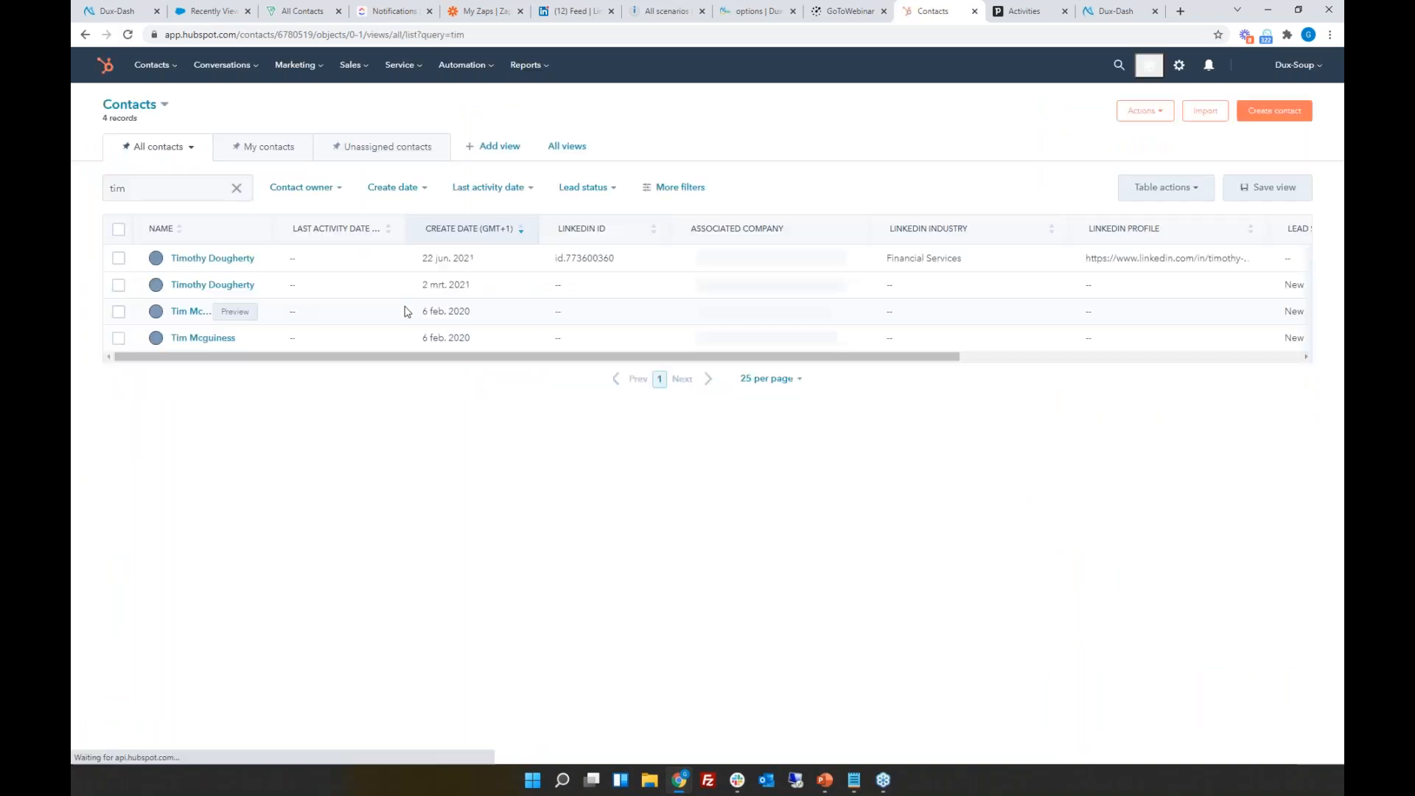
left_click(134, 106)
left_click(151, 65)
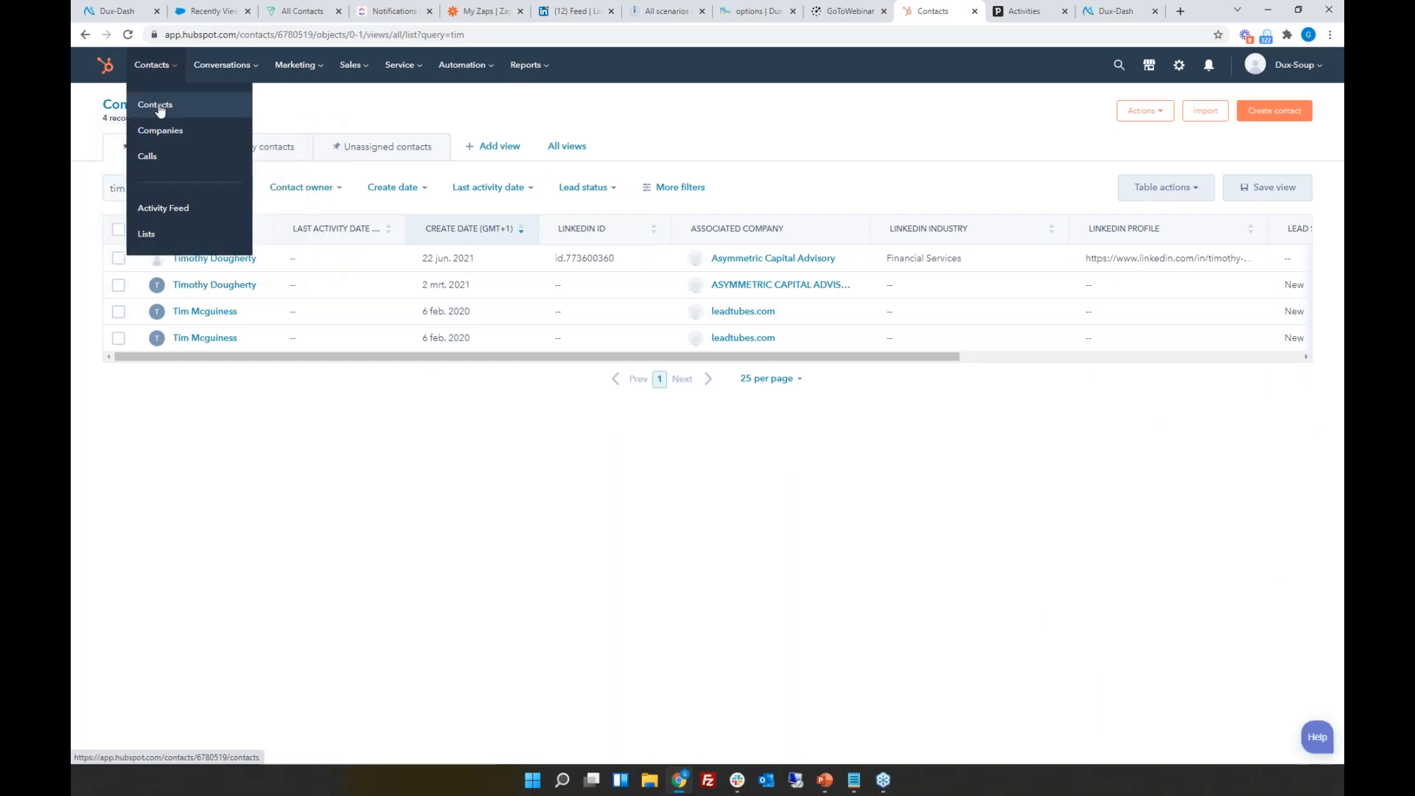
left_click(151, 102)
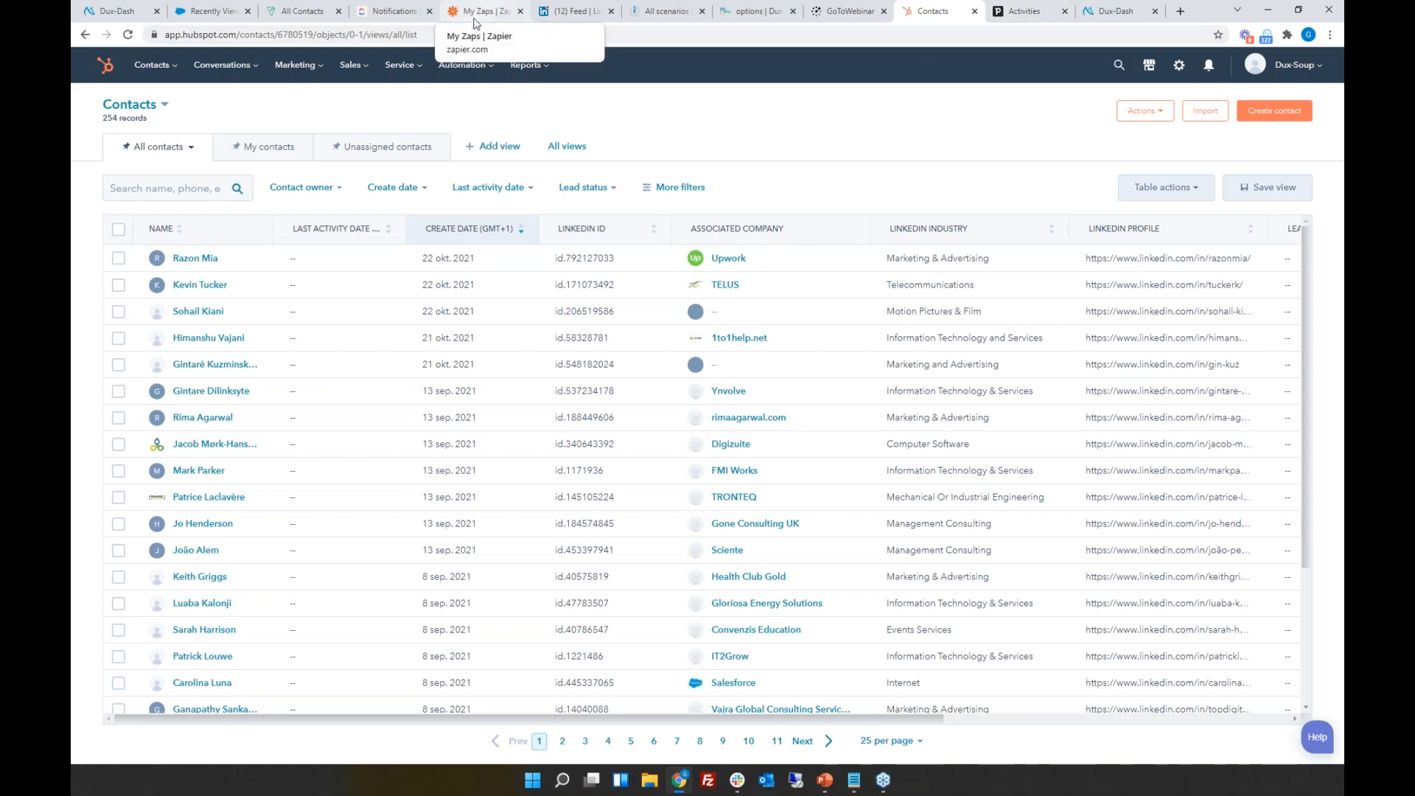
Step: Switch to the Salesforce recently viewed contacts and enlarge the page zoom to 125%
left_click(211, 16)
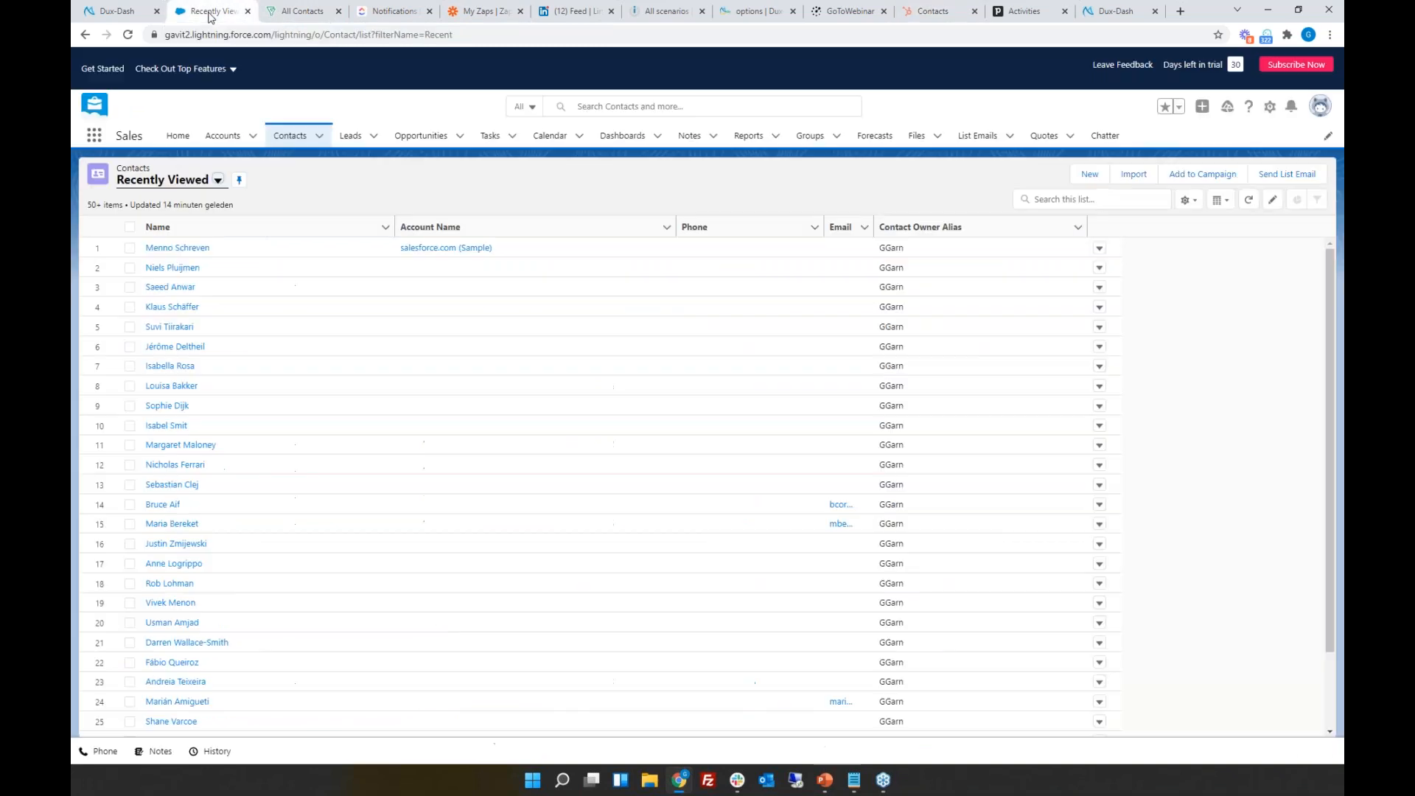
left_click(1330, 34)
left_click(1291, 160)
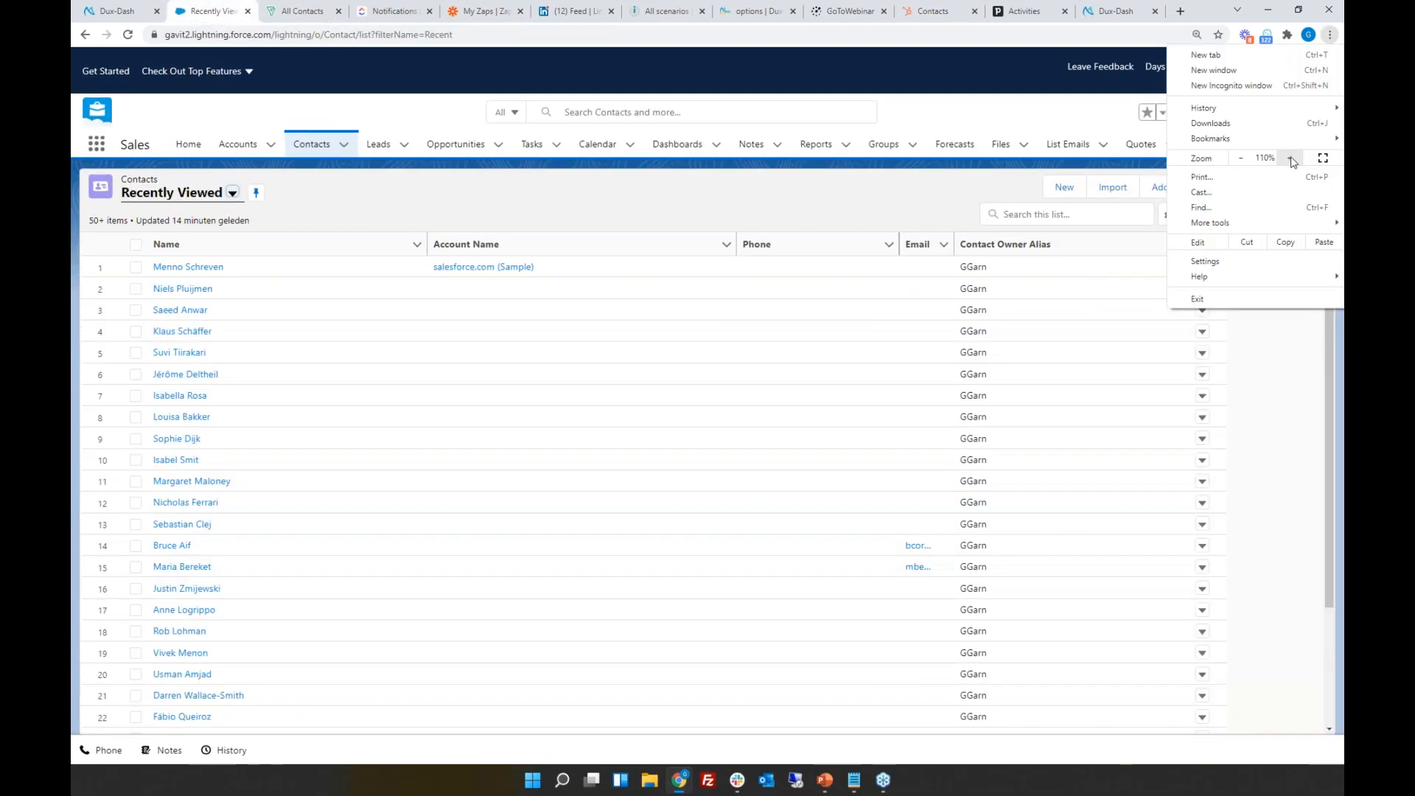
left_click(1291, 159)
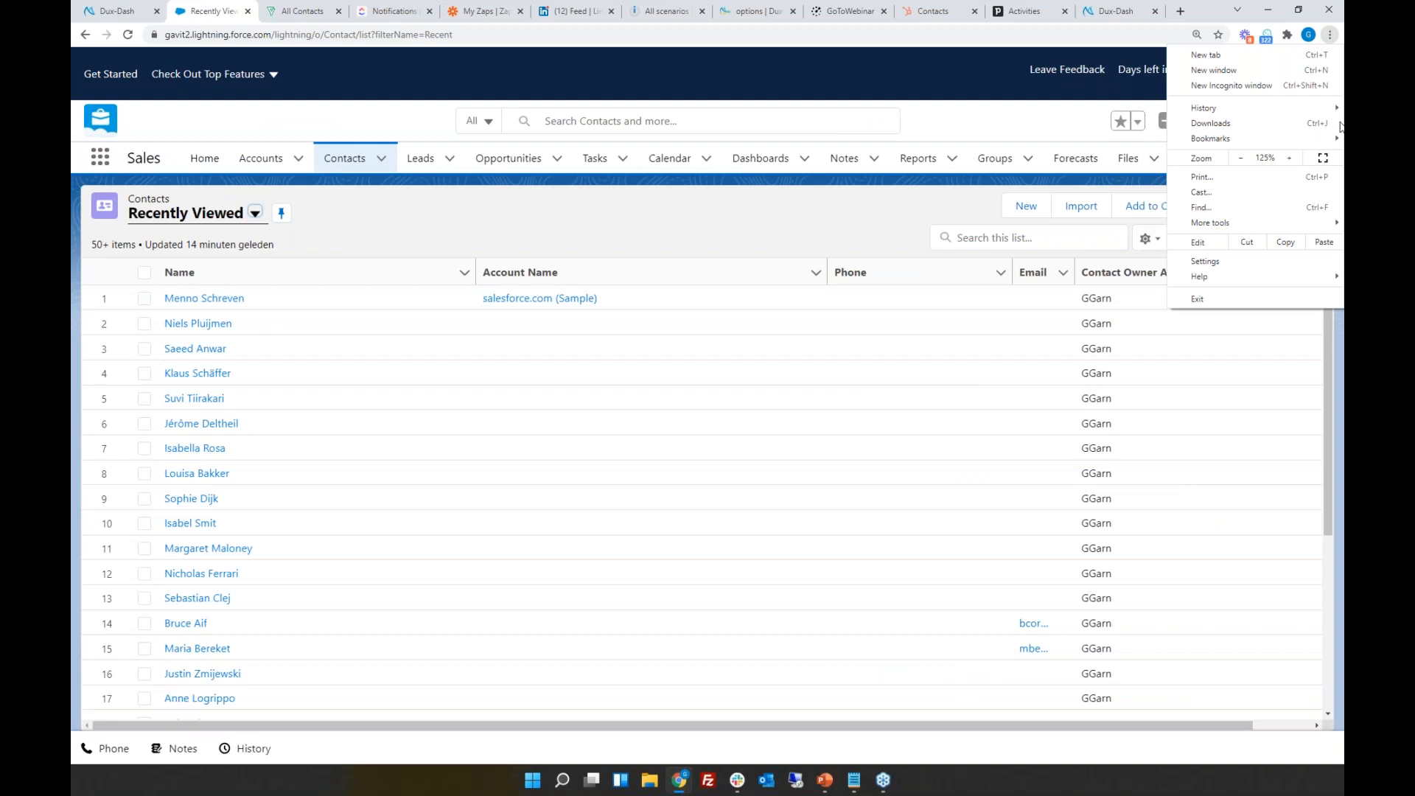
left_click(214, 19)
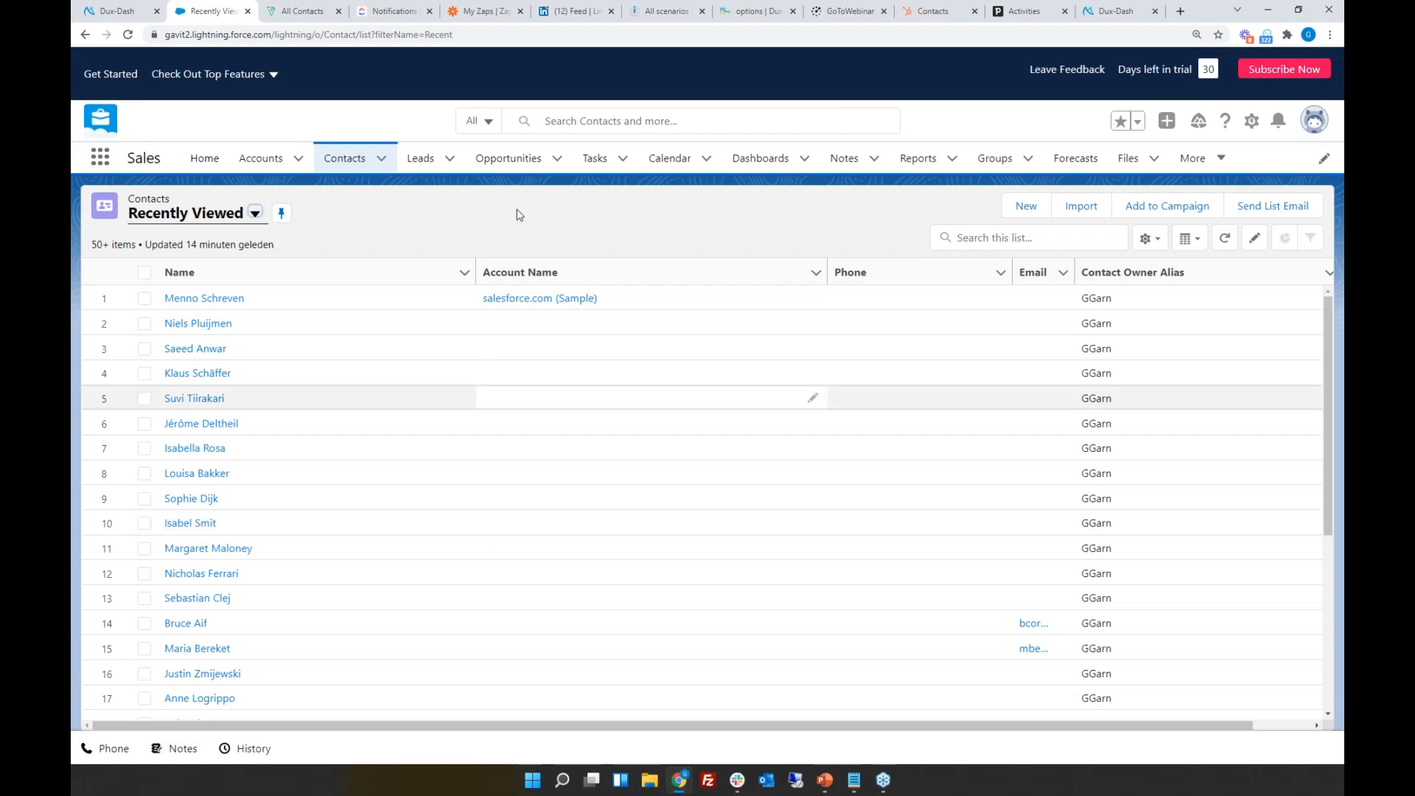
Step: Switch to Zapier, open the "Messages (as tasks) to Salesforce" Zap and review its trigger's app and event settings
left_click(482, 12)
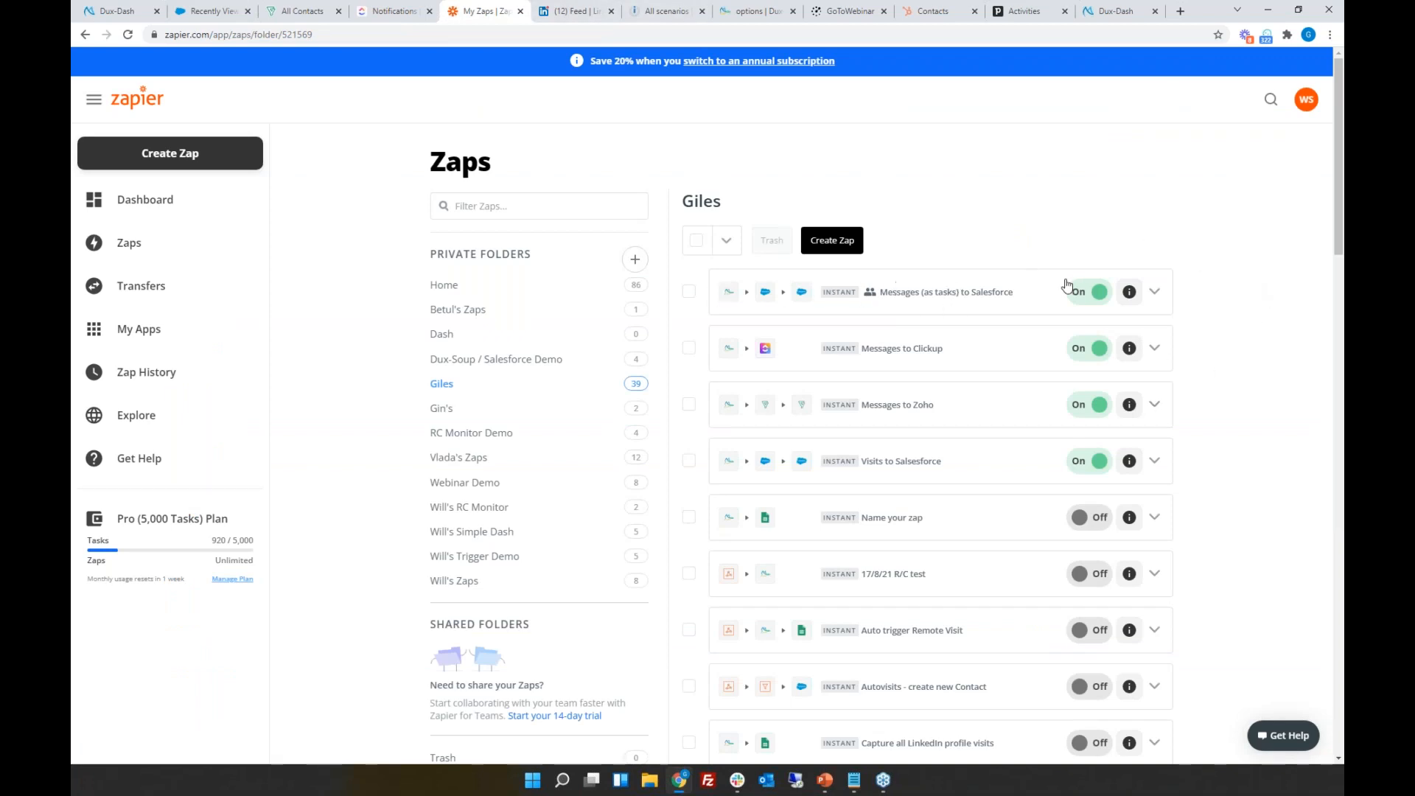
left_click(951, 298)
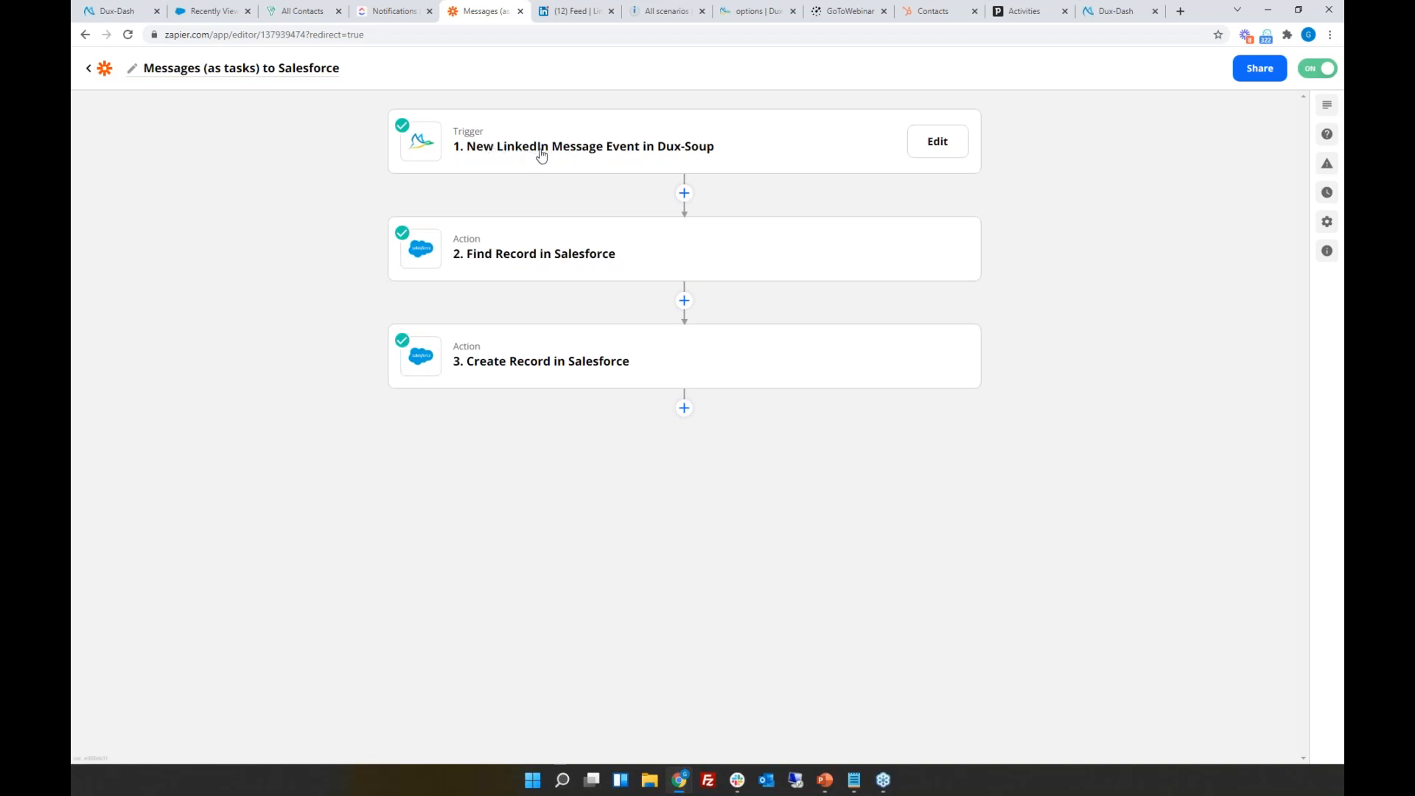
left_click(606, 152)
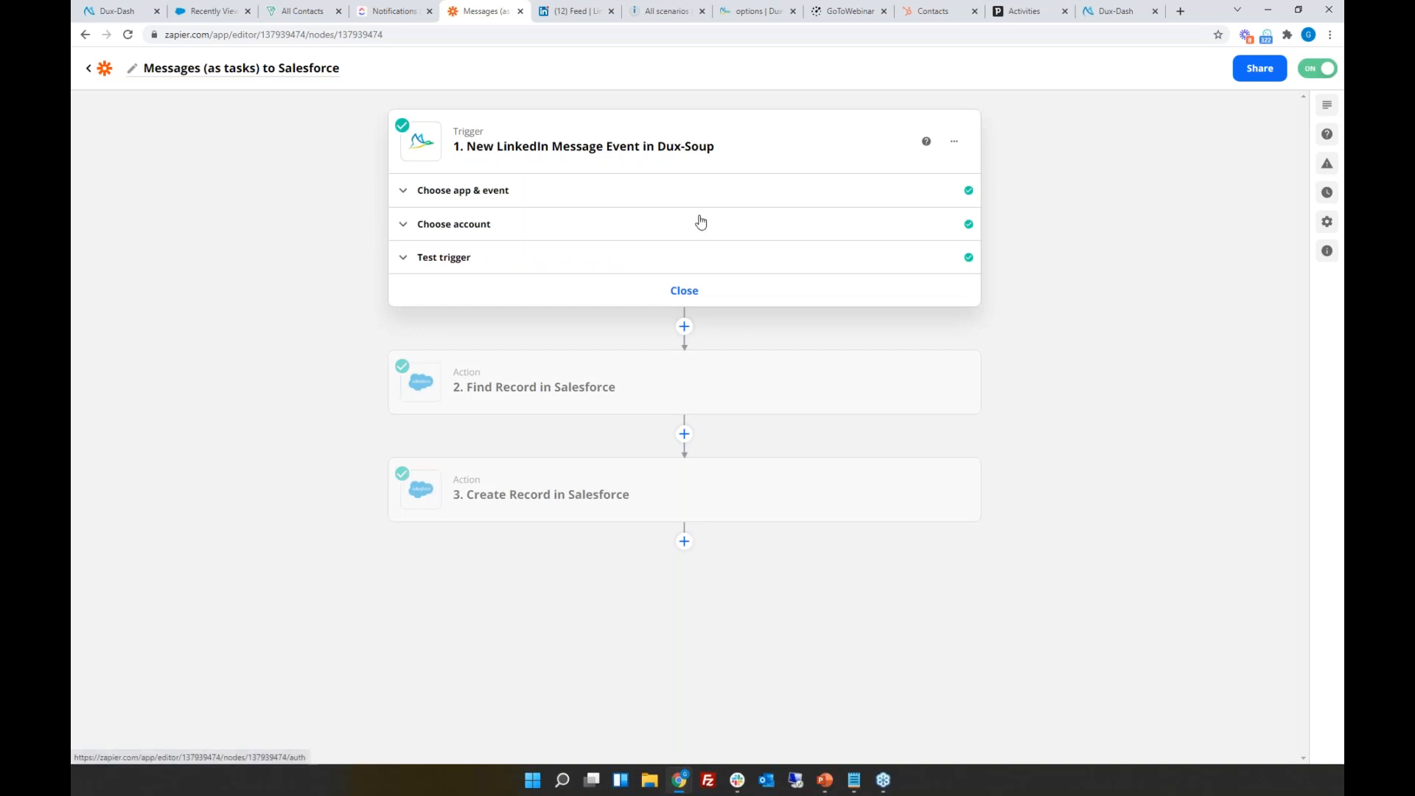
left_click(448, 201)
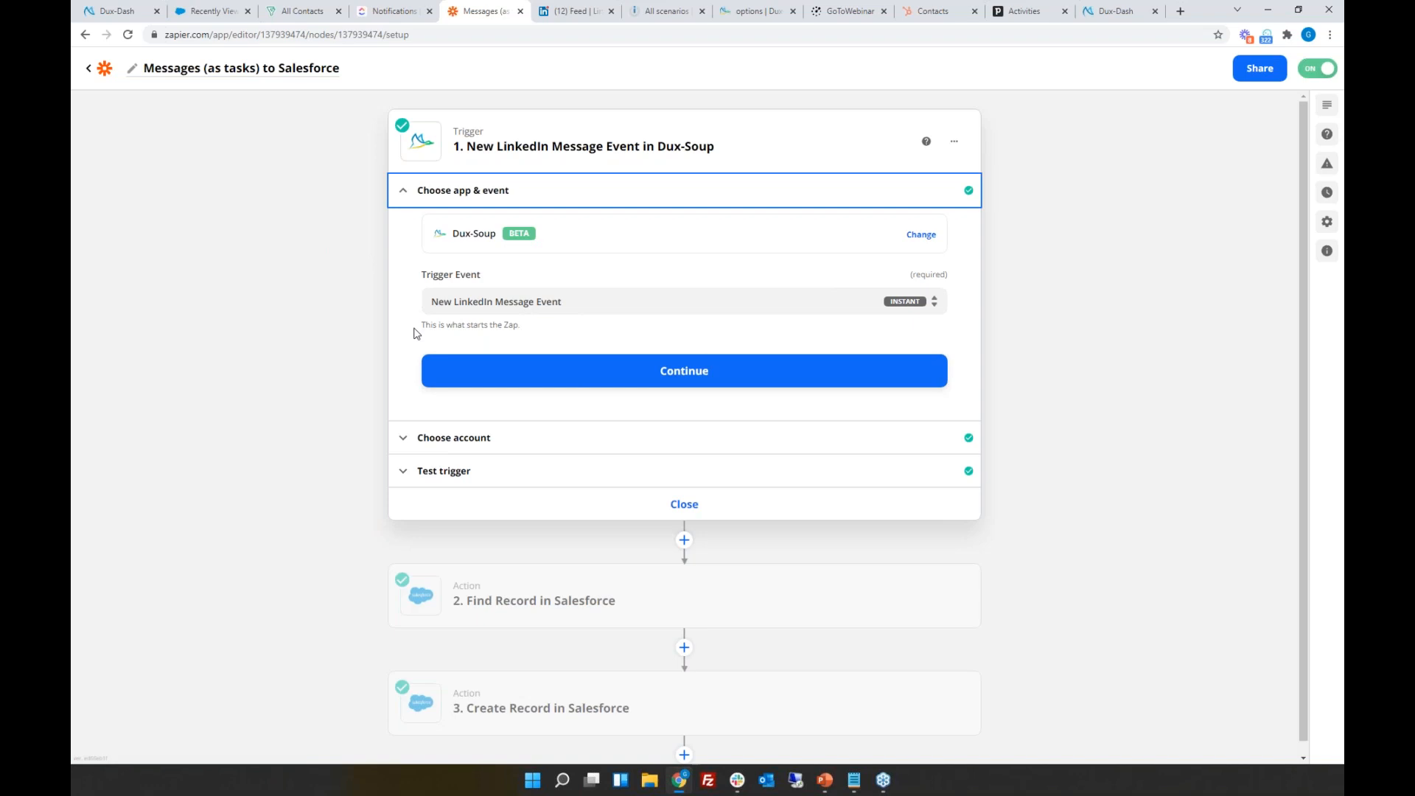
left_click(403, 192)
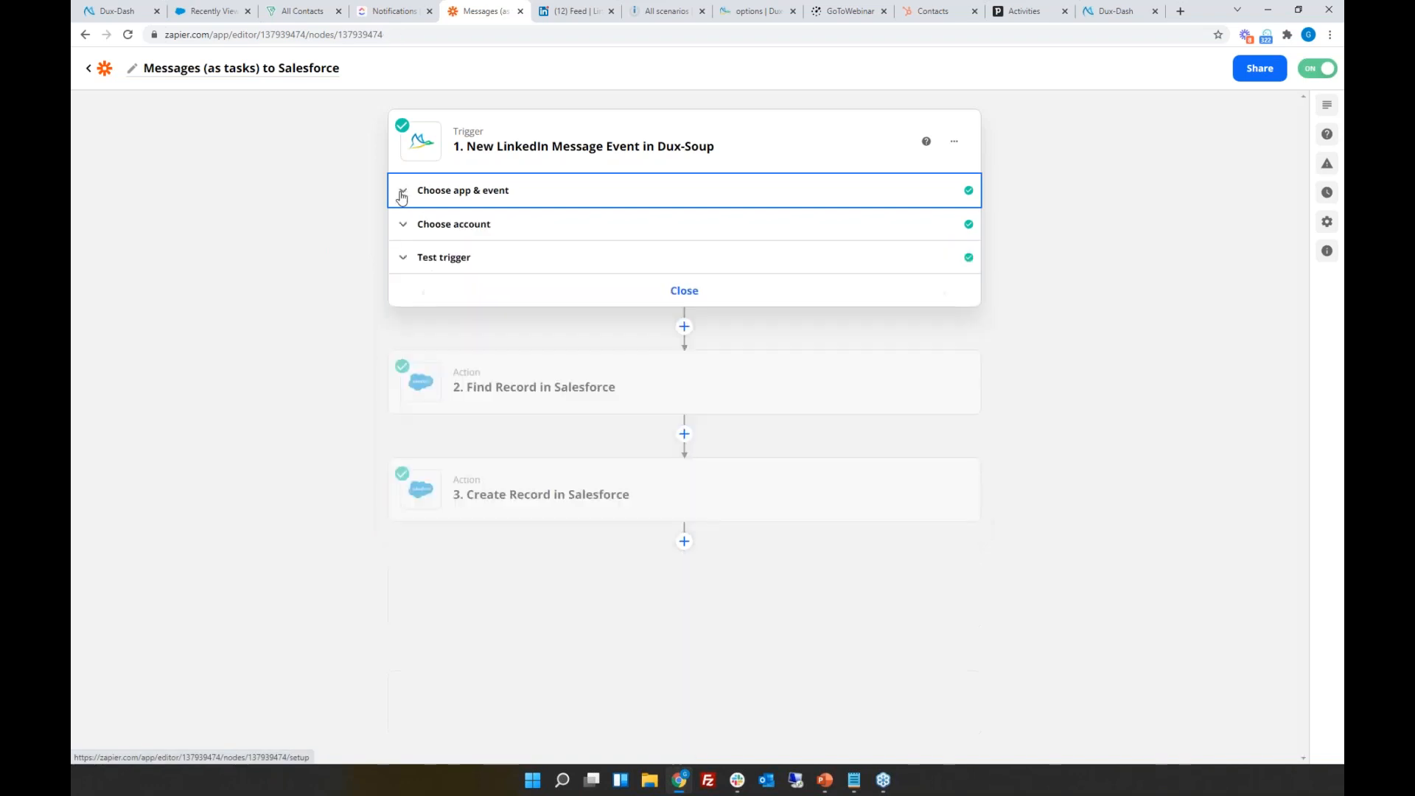
Step: Review the app, event and action setup of the Zap's Find Record in Salesforce step
left_click(535, 396)
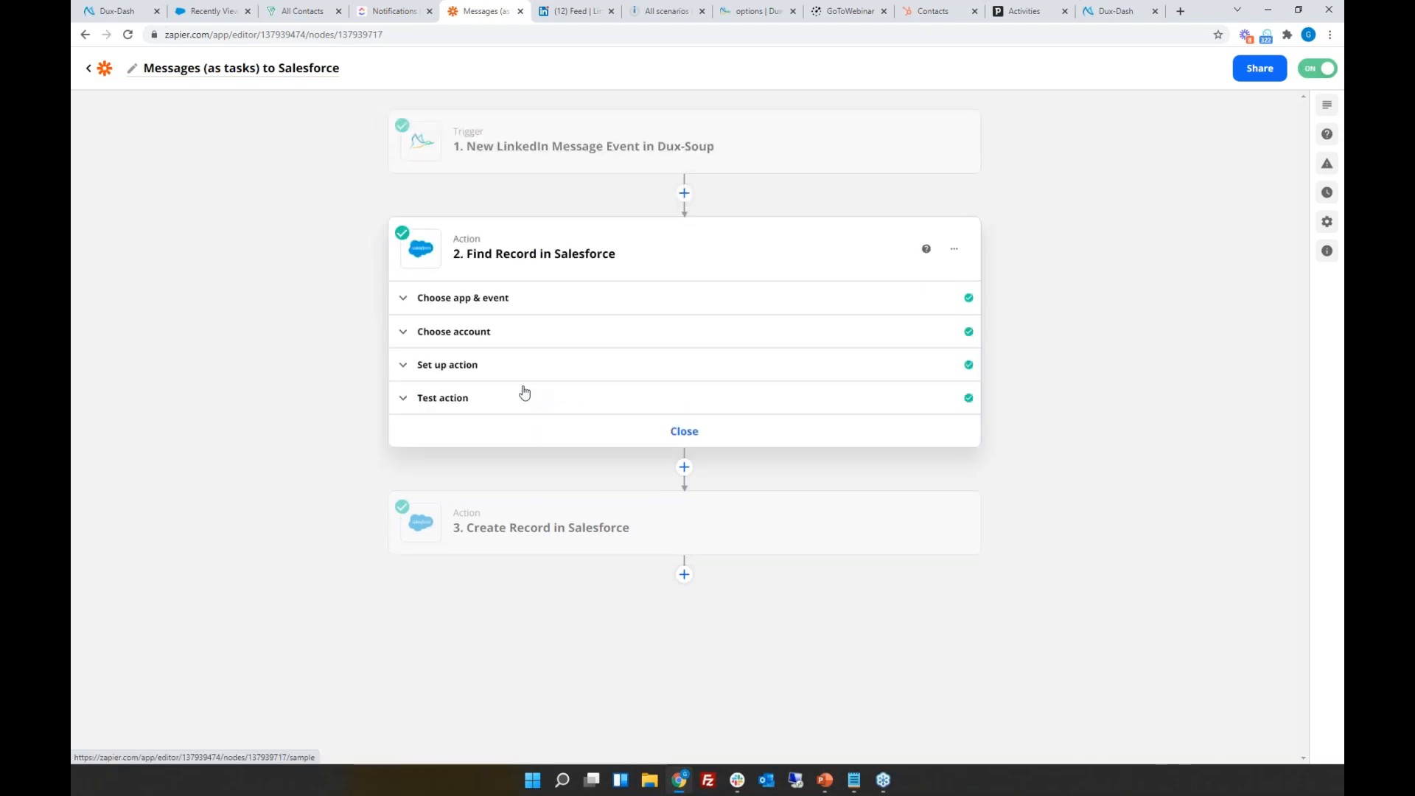
left_click(468, 305)
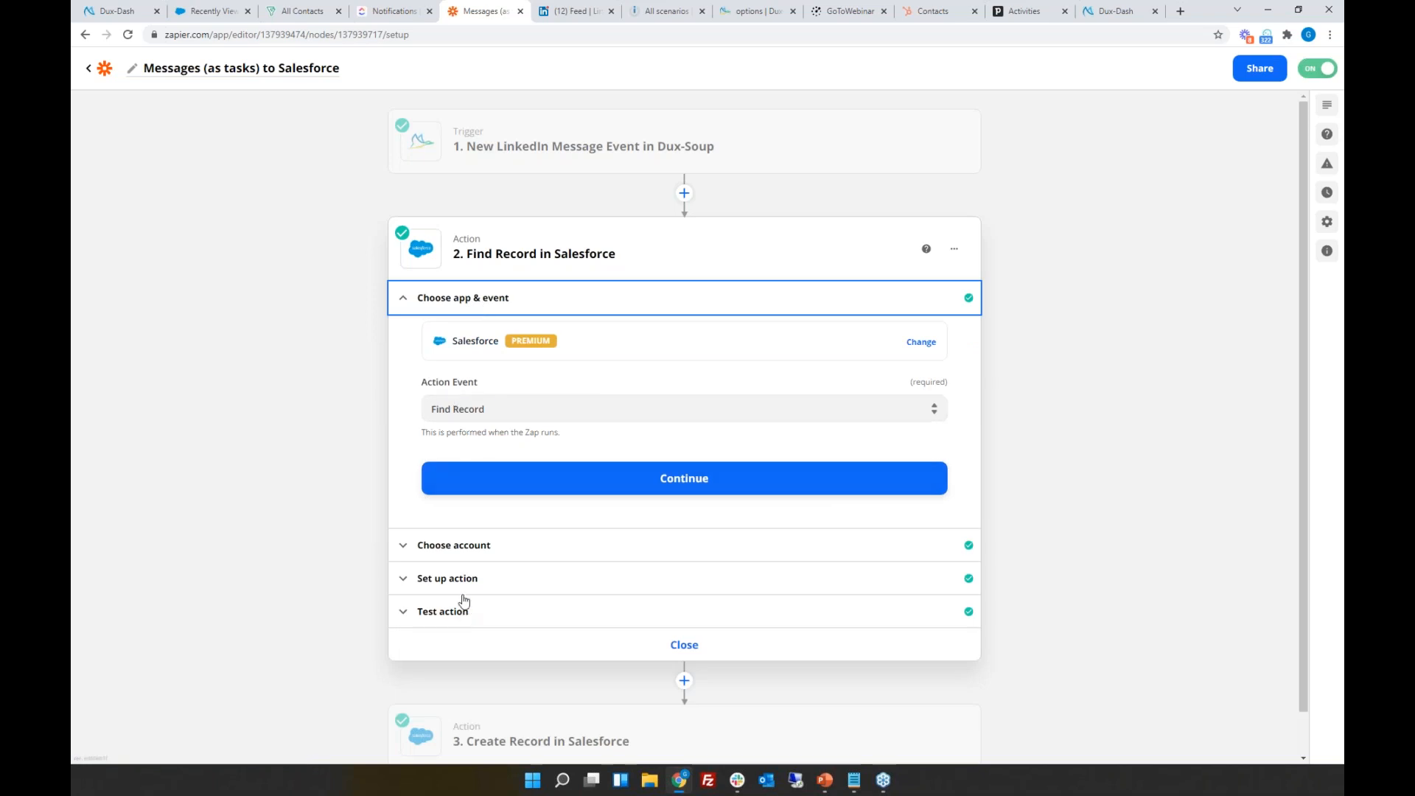
left_click(445, 581)
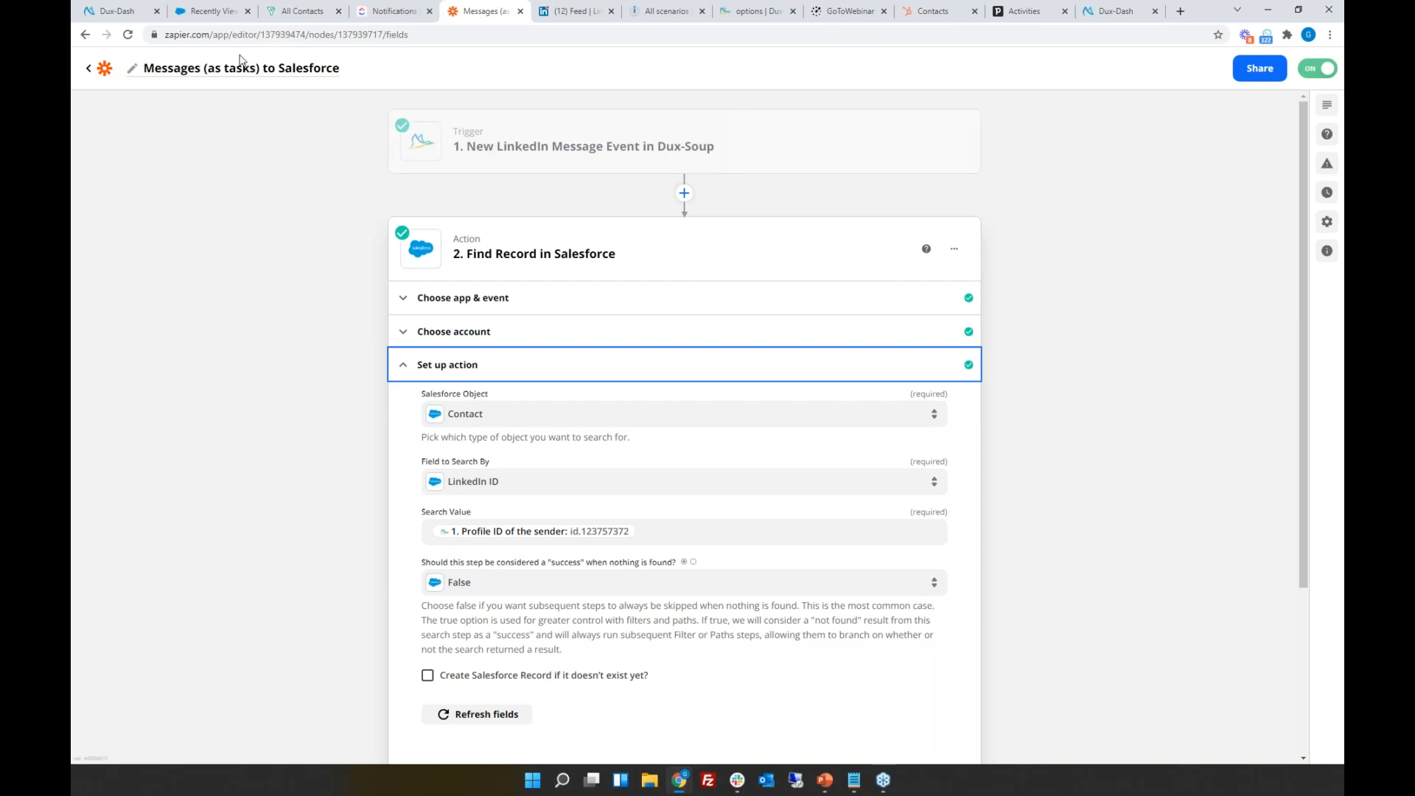
Step: Switch to Salesforce, inspect the LinkedIn ID in the second contact's details, and return to the contacts list
left_click(210, 13)
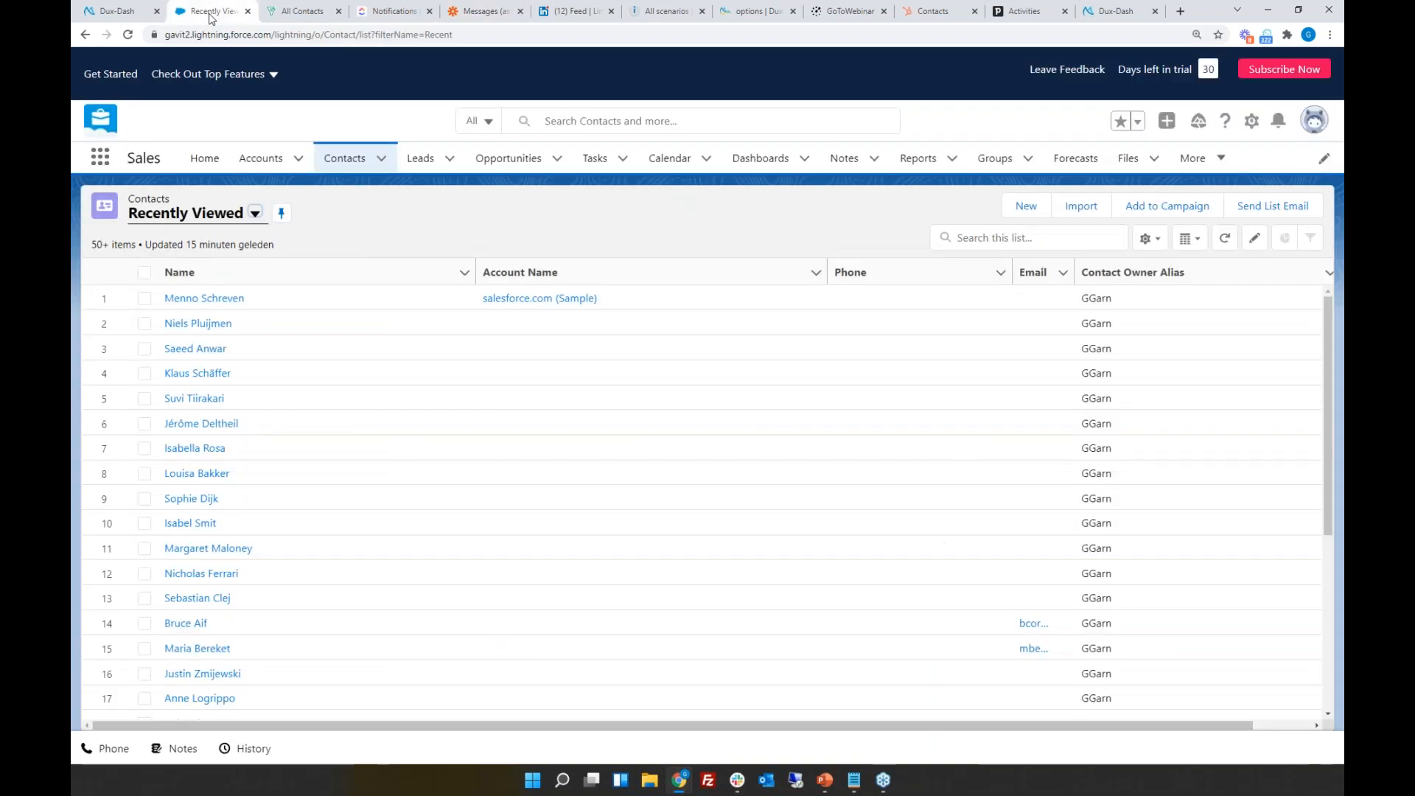
left_click(210, 323)
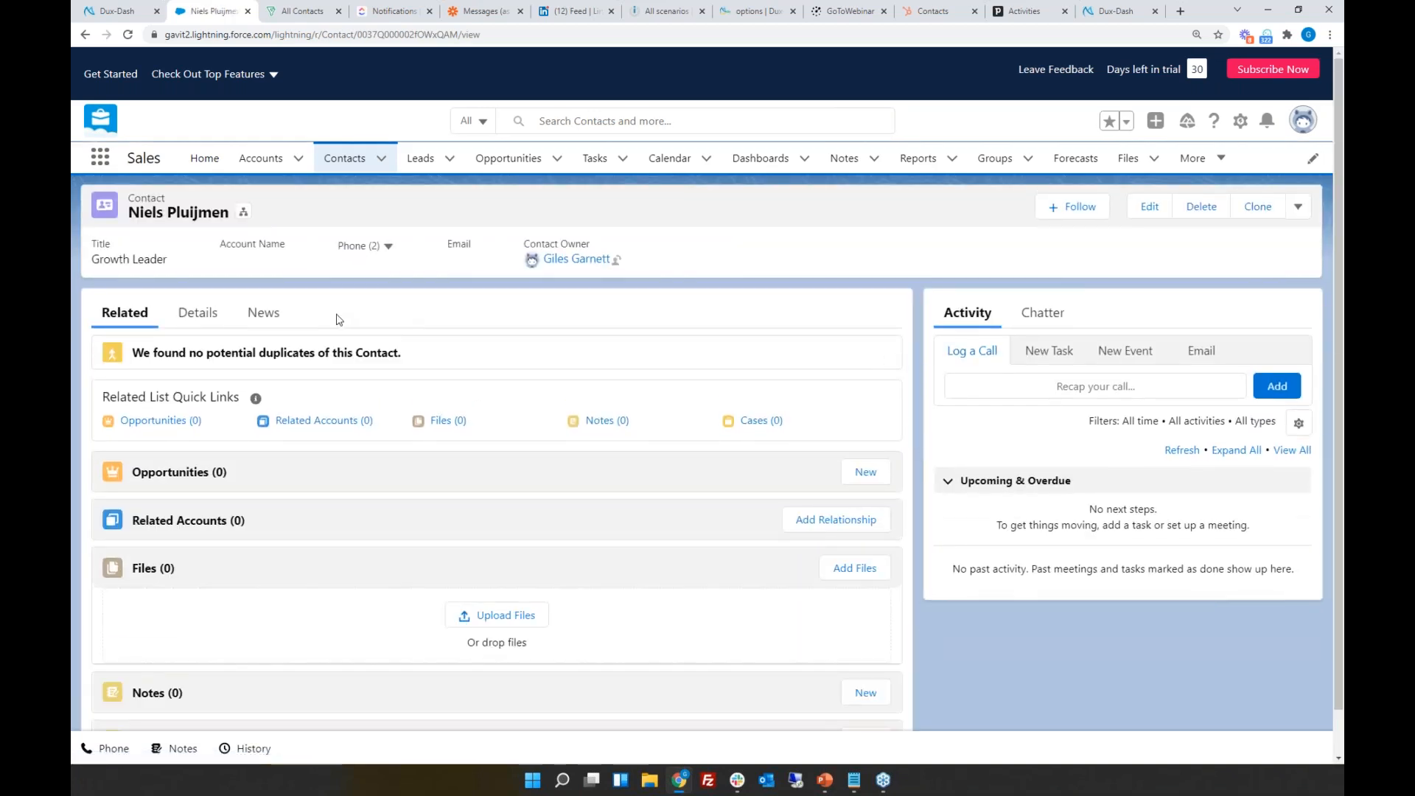
left_click(212, 319)
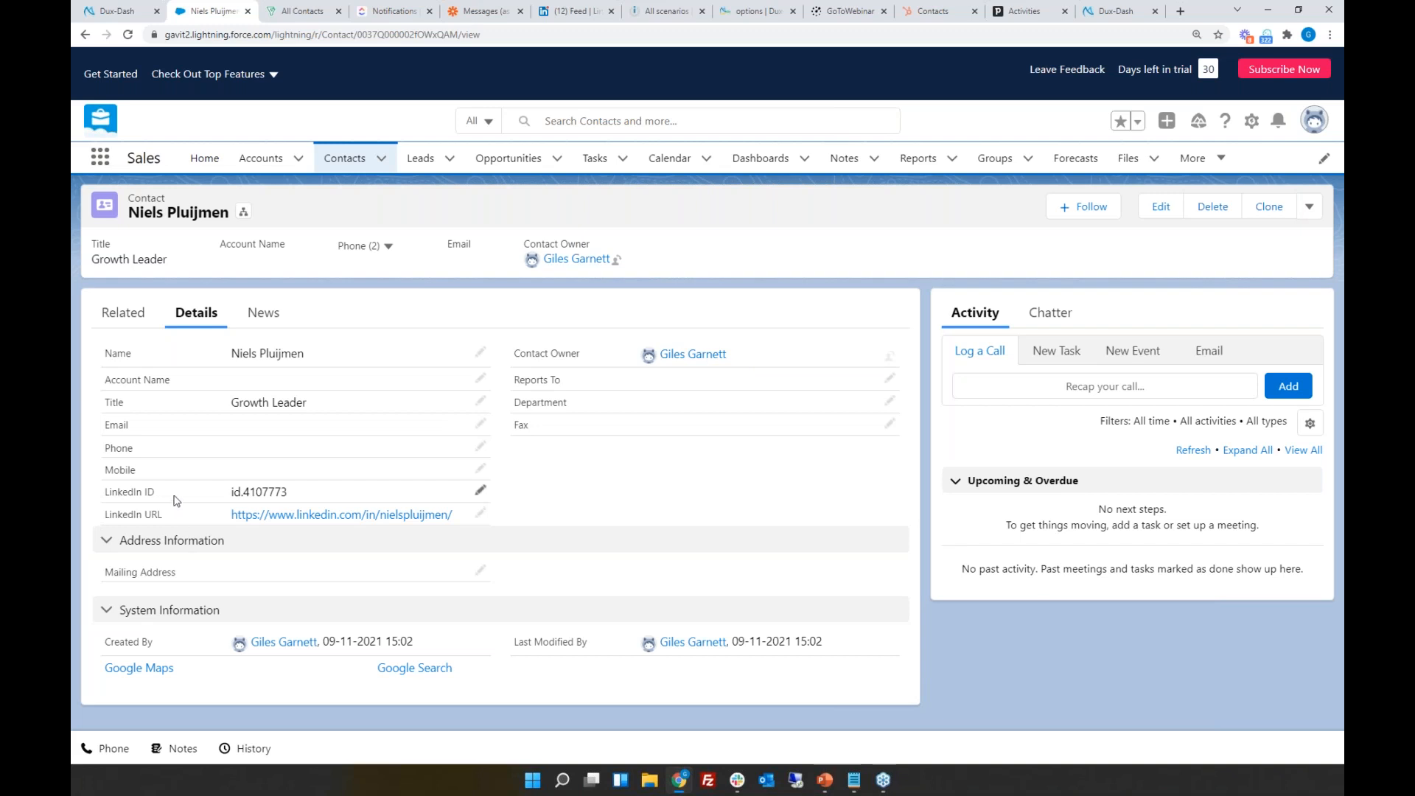
left_click_drag(284, 496, 229, 503)
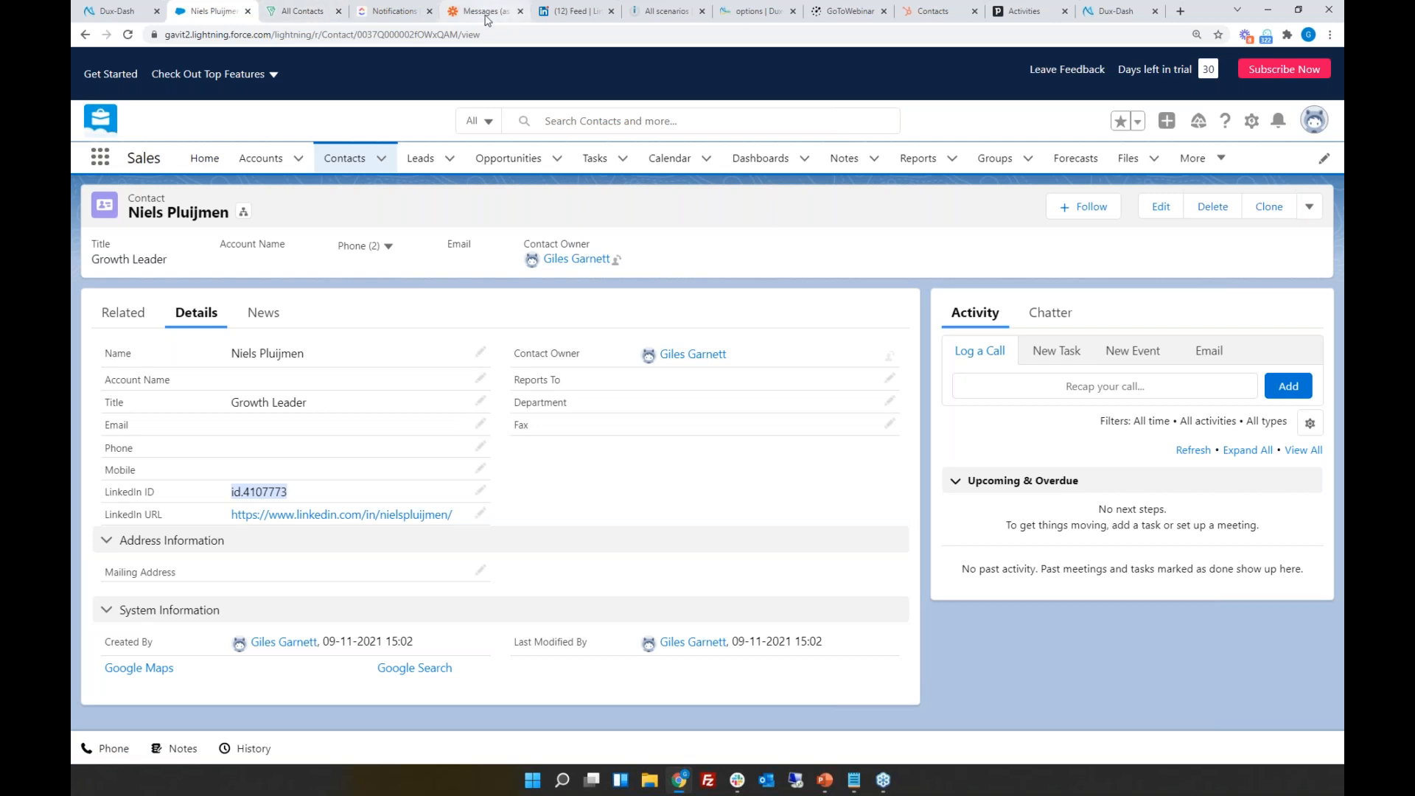
left_click(344, 157)
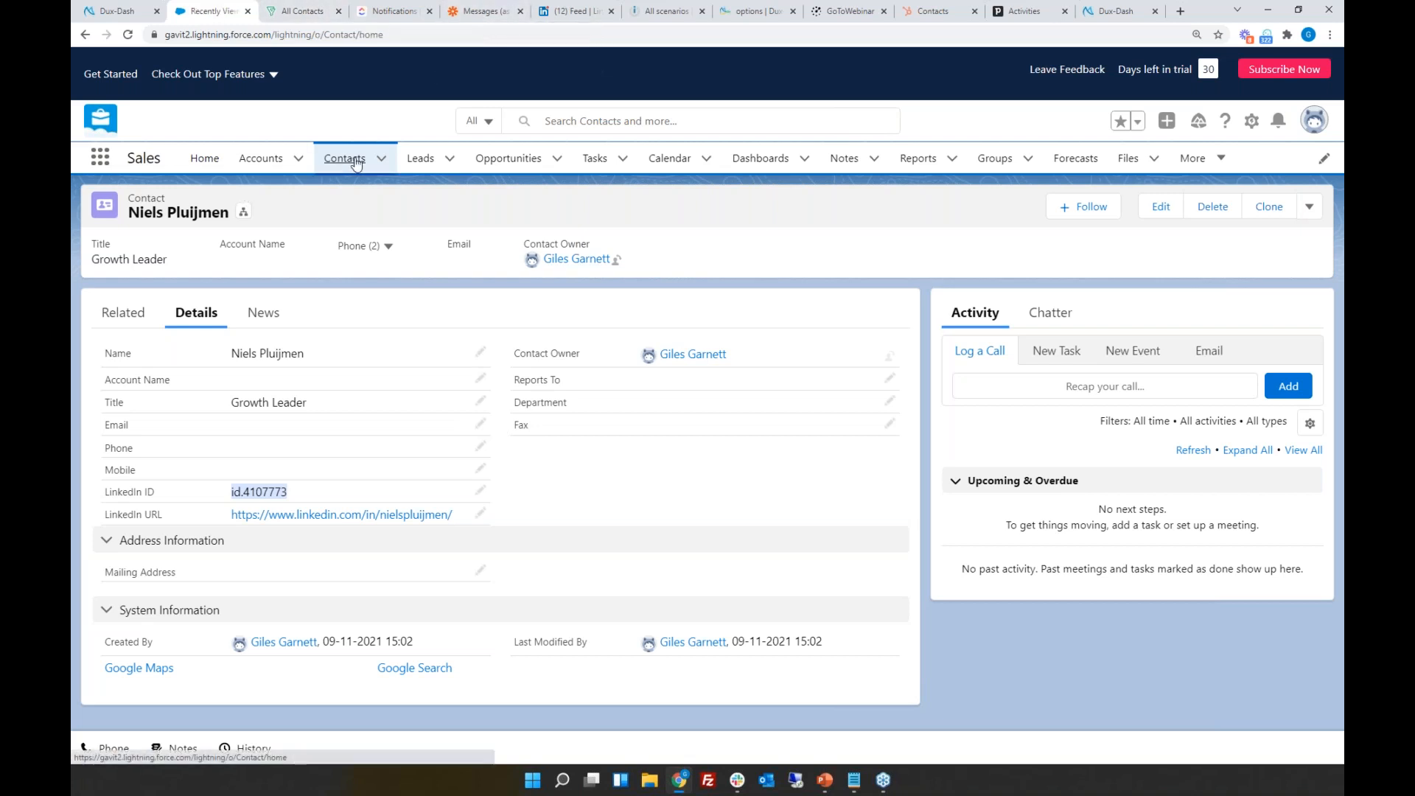
Step: Back in Zapier, check the Find Record step's Field to Search By options and collapse its action setup
left_click(480, 18)
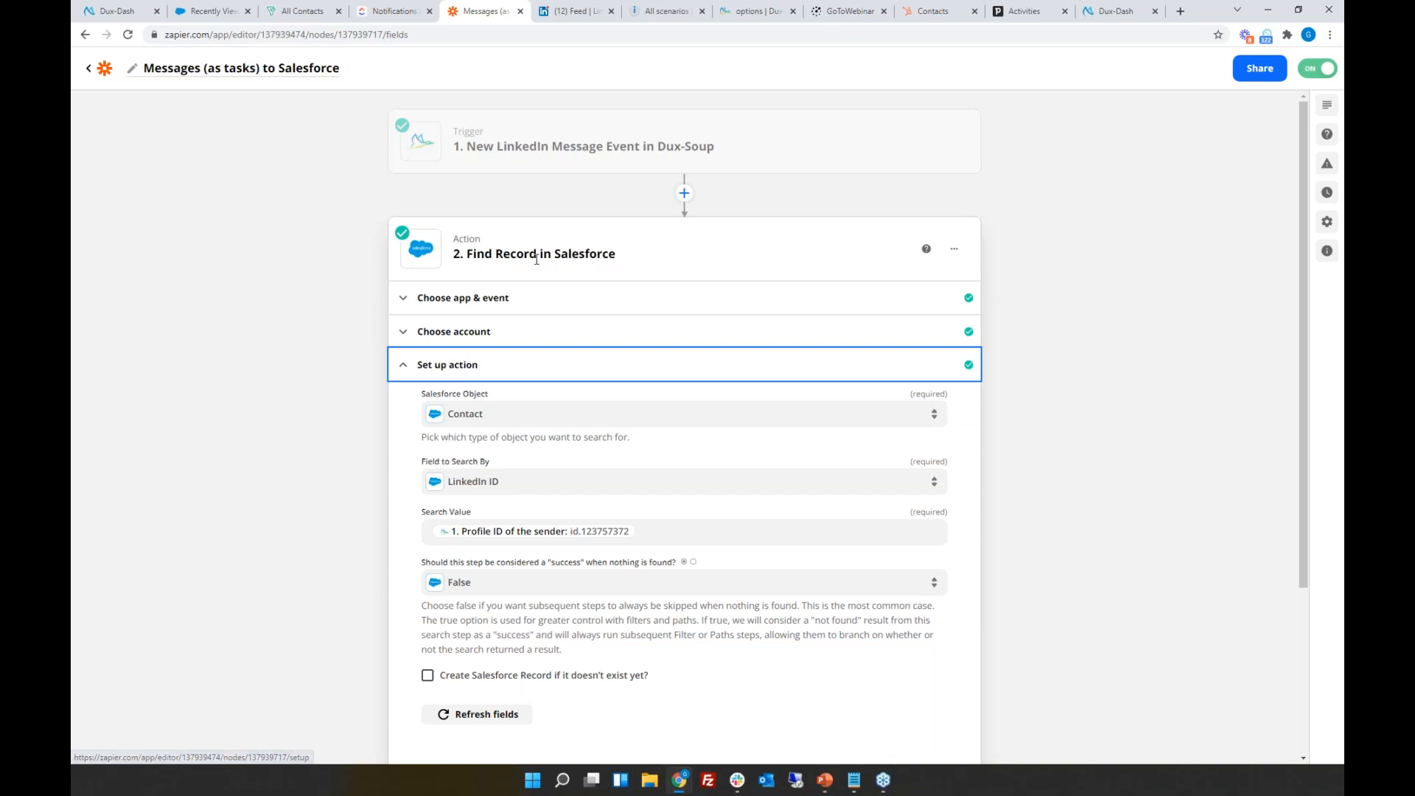
left_click(520, 484)
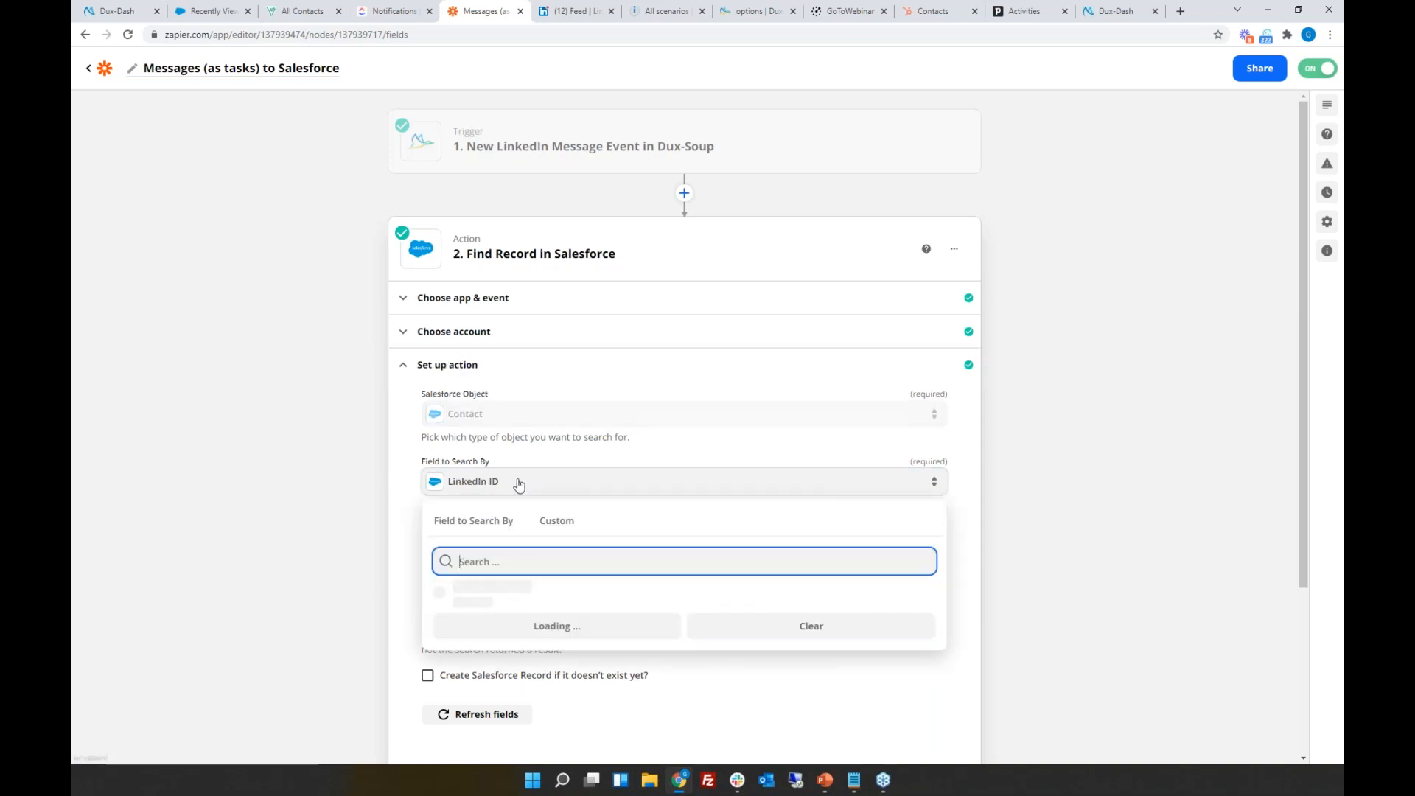
left_click(1007, 449)
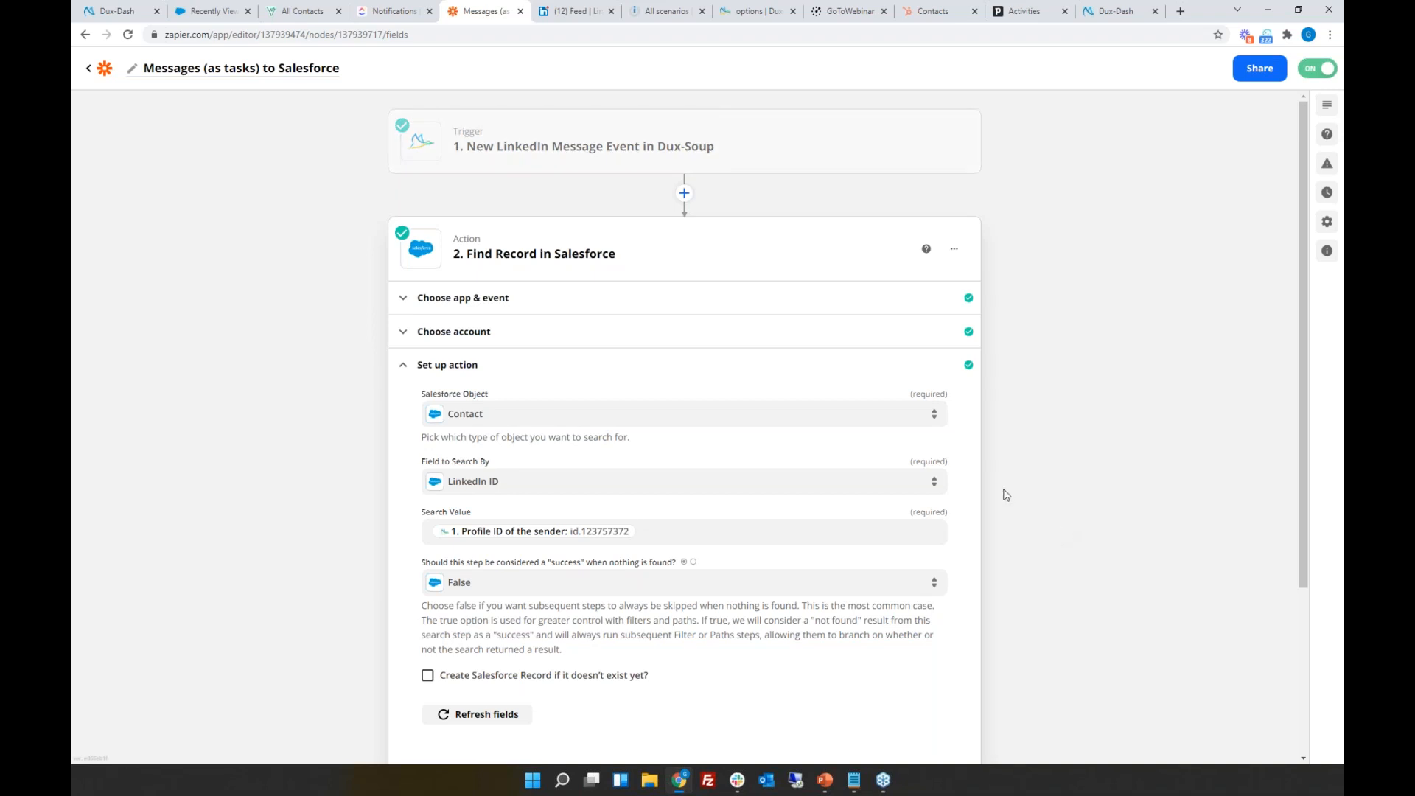
left_click(409, 366)
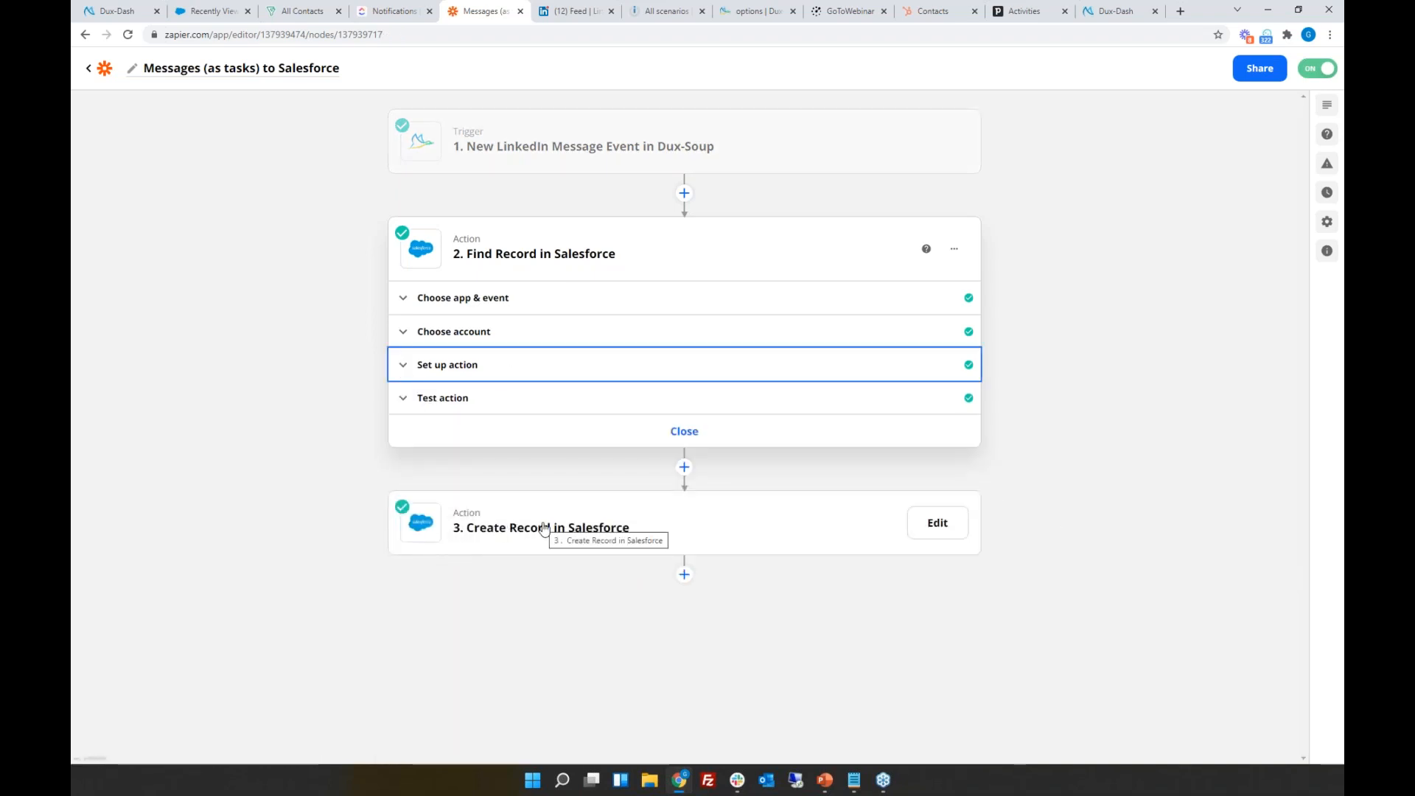
Step: Review the Create Record in Salesforce step's event and task field setup, including the ID mapped to the Name field
left_click(544, 528)
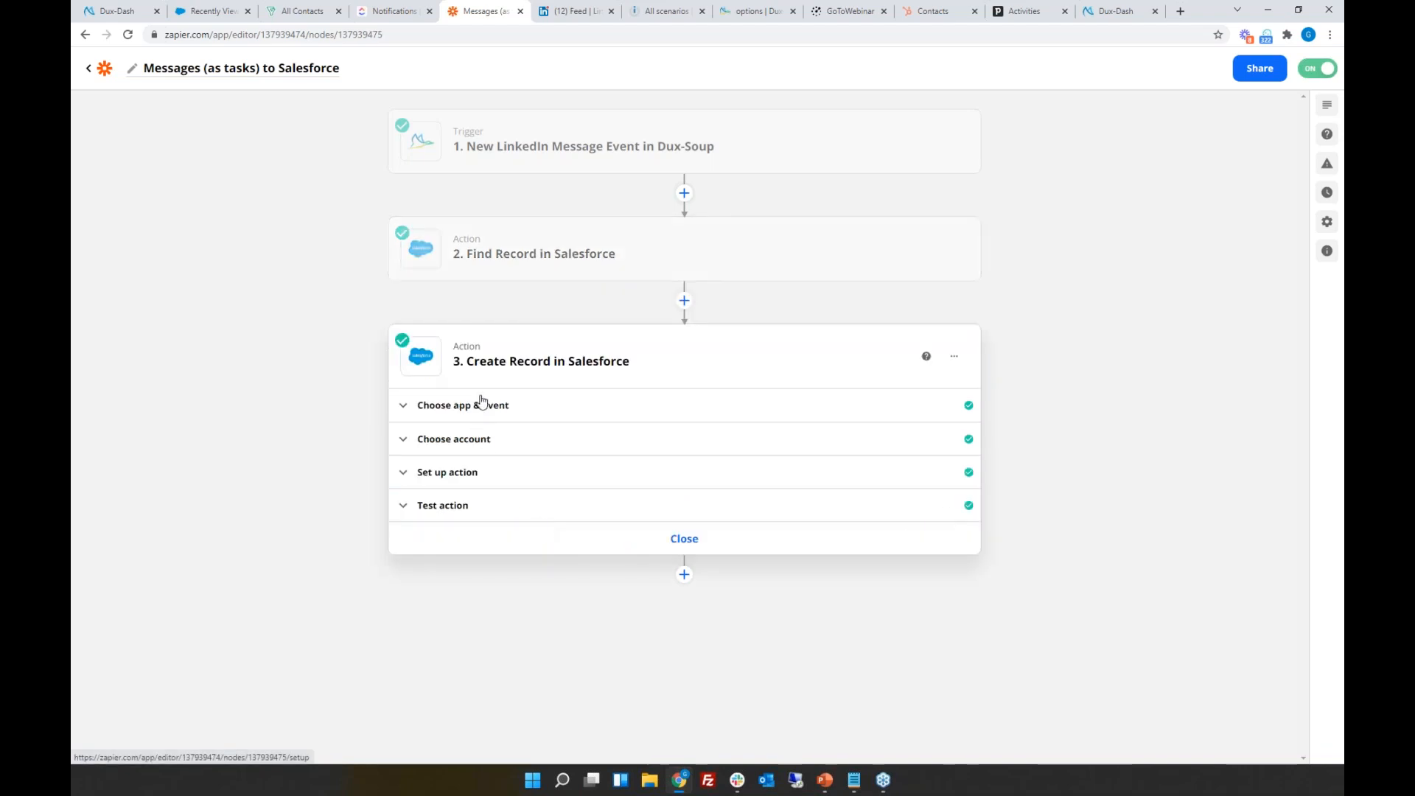
left_click(458, 407)
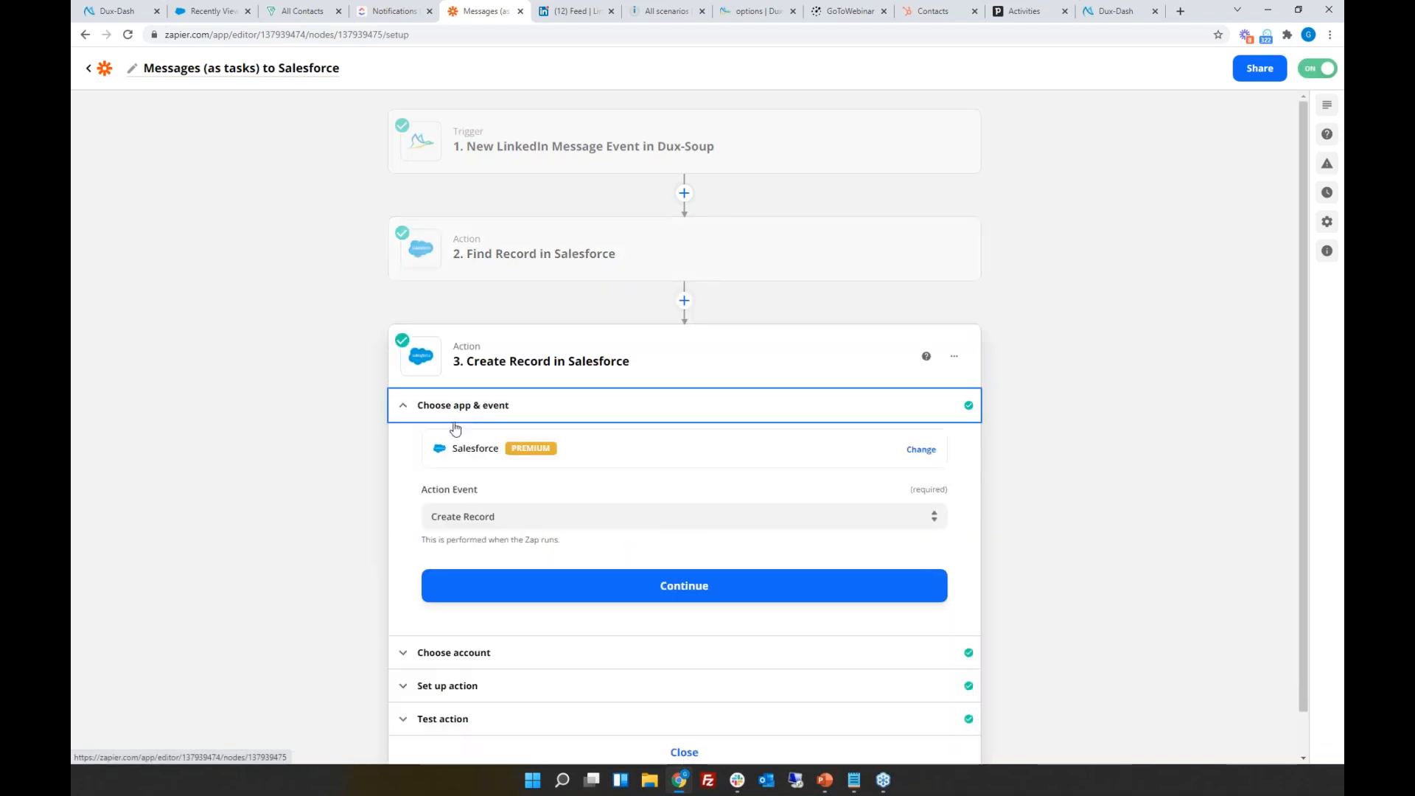
left_click(477, 653)
left_click(506, 611)
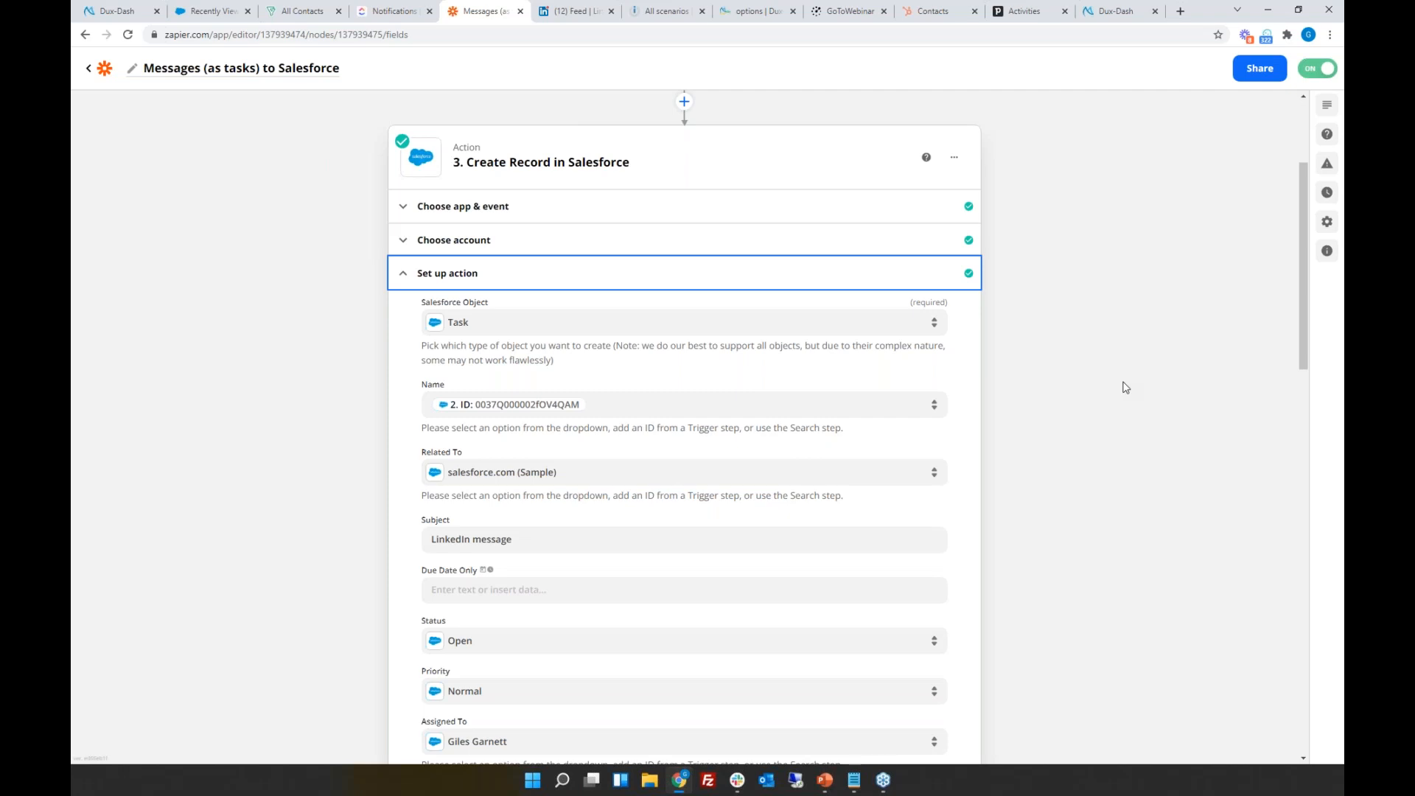
left_click(629, 402)
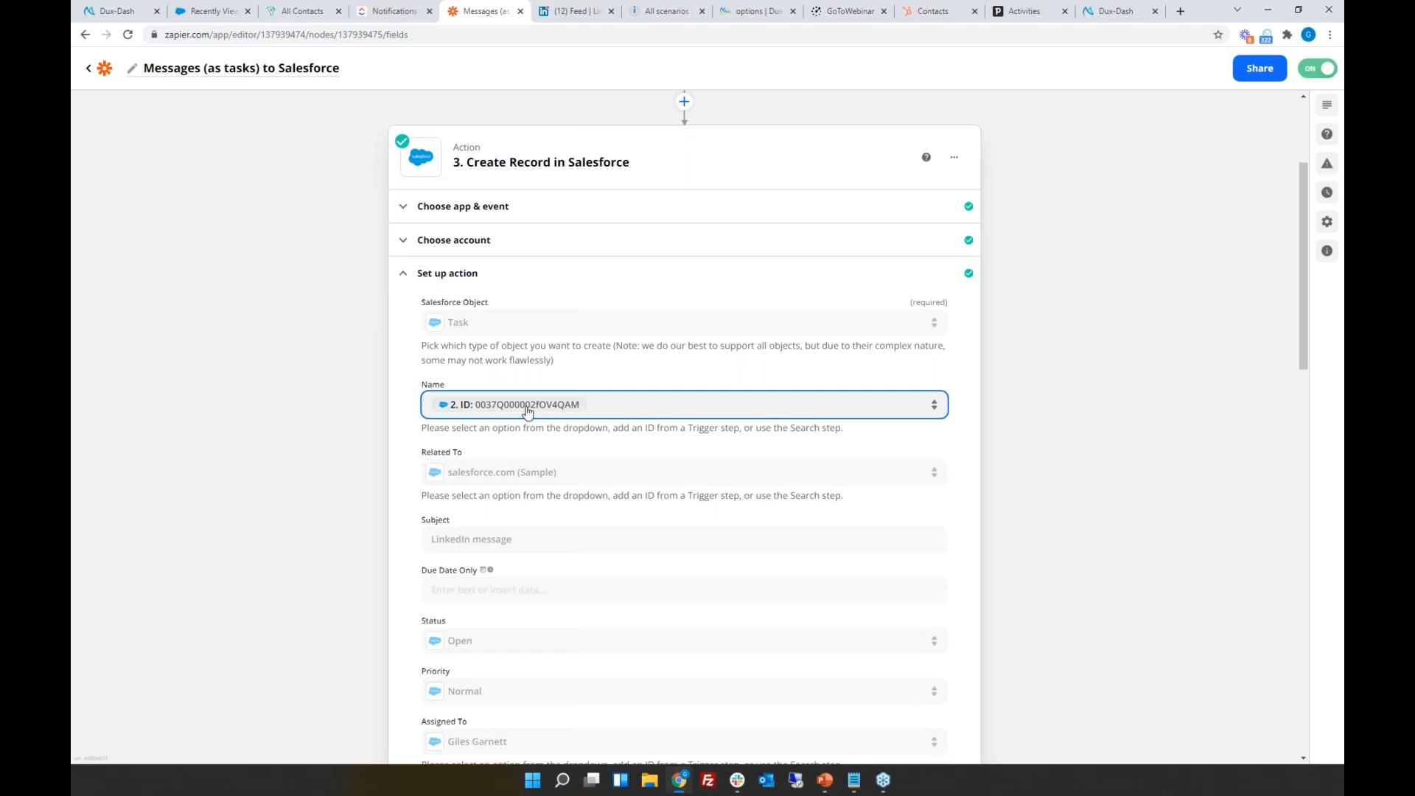
left_click(1097, 446)
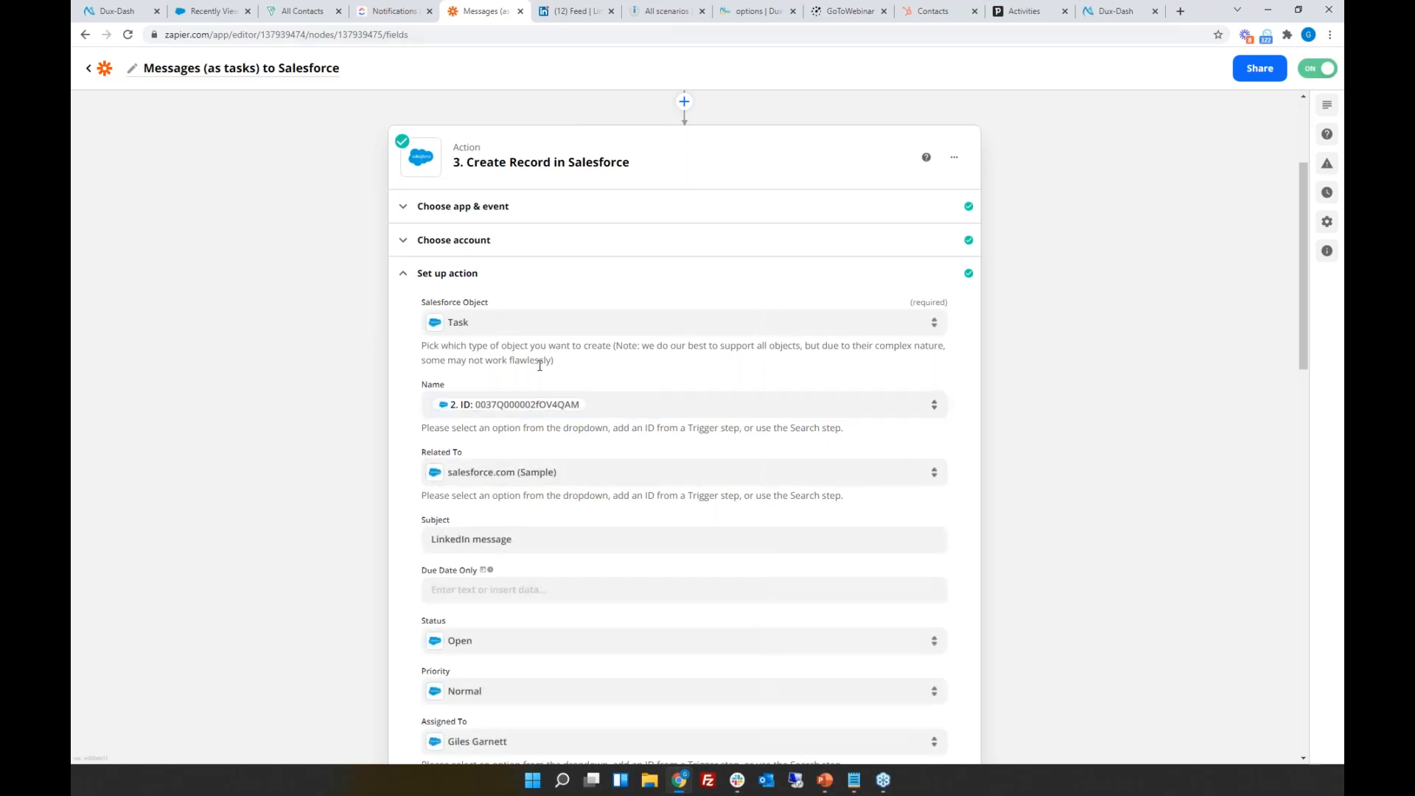
Step: Set the Subject of the Create Record step's Salesforce task to "New LinkedIn message"
left_click(532, 537)
type("New")
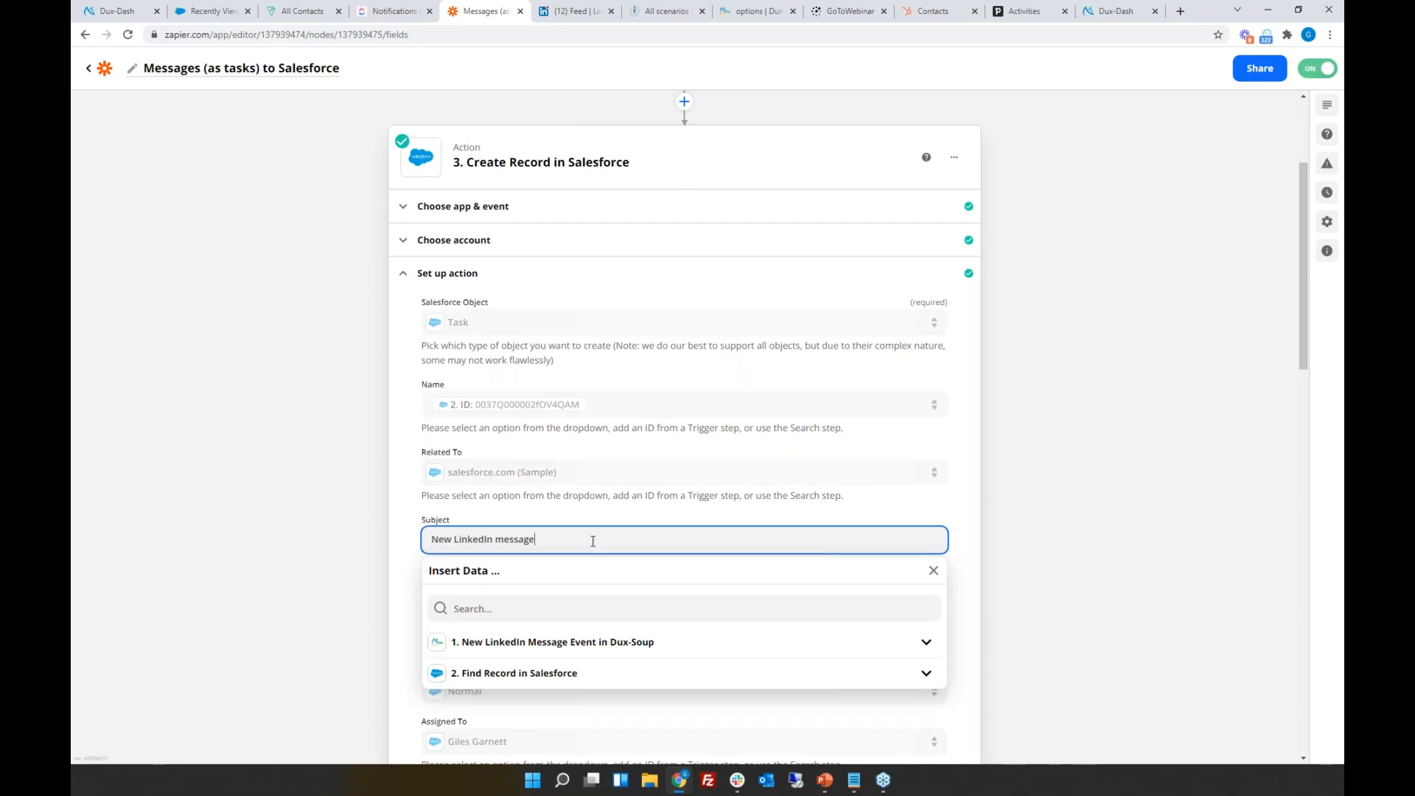
left_click(962, 515)
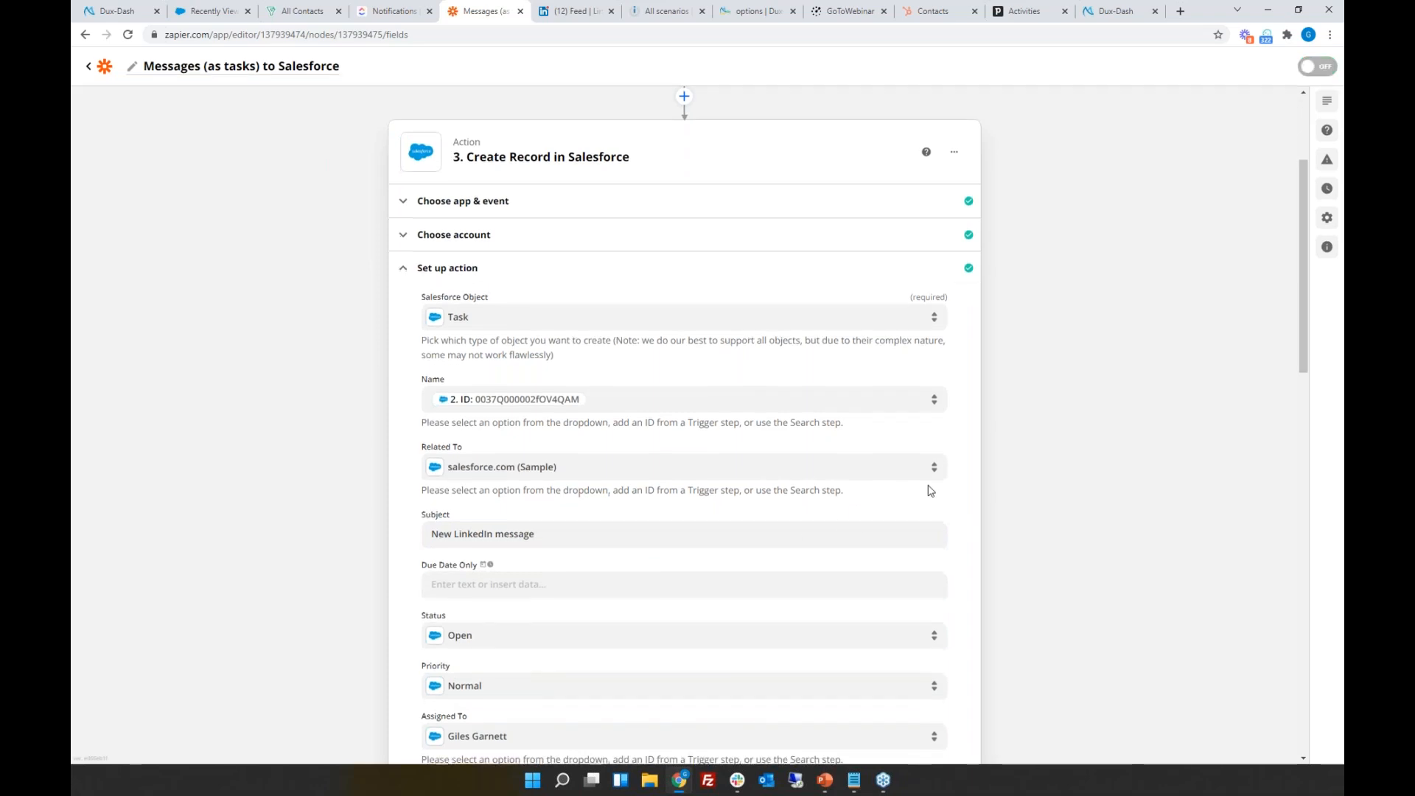
Step: Append "From:" and the sender's first and last name from the Dux-Soup message event to the task's Description
scroll(926, 492, "down", 4)
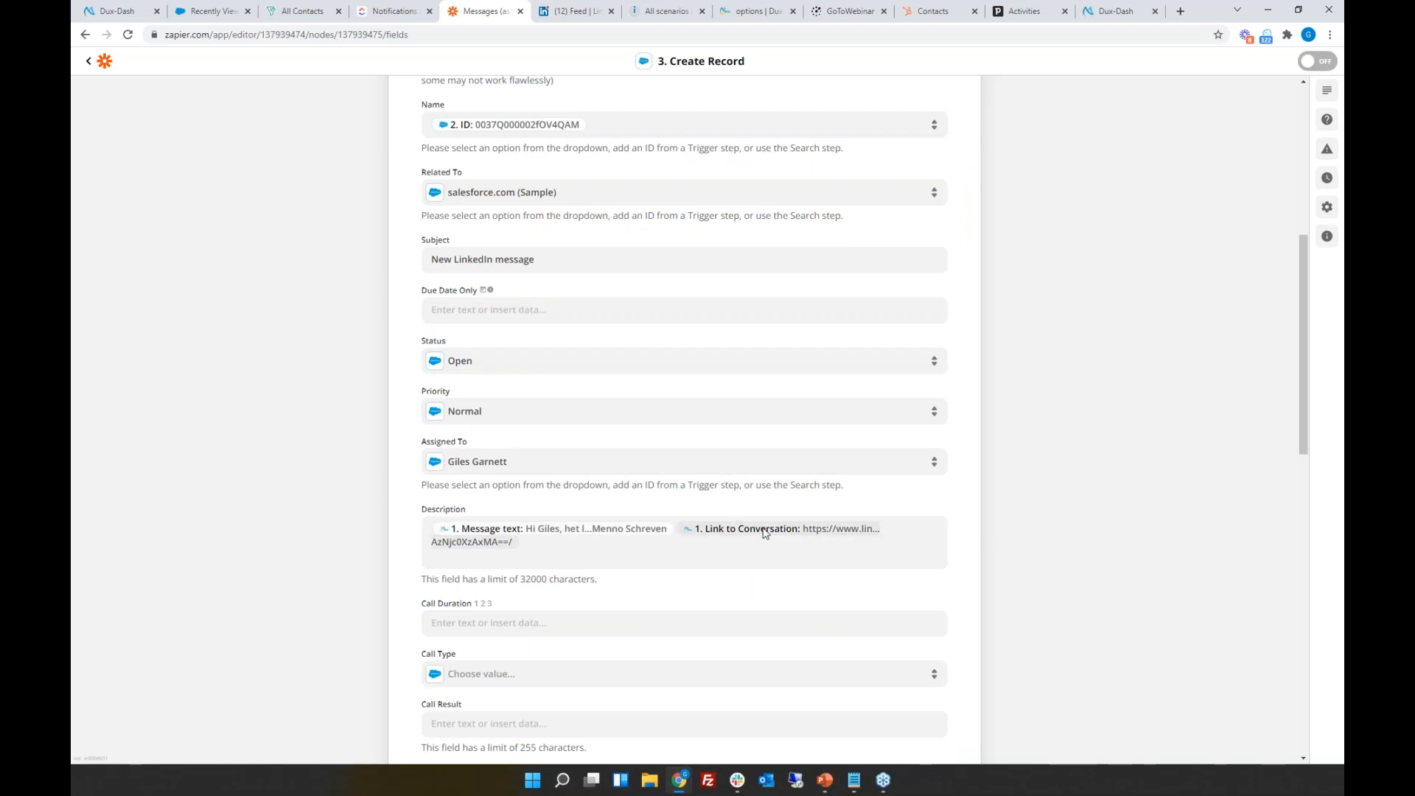
left_click(542, 540)
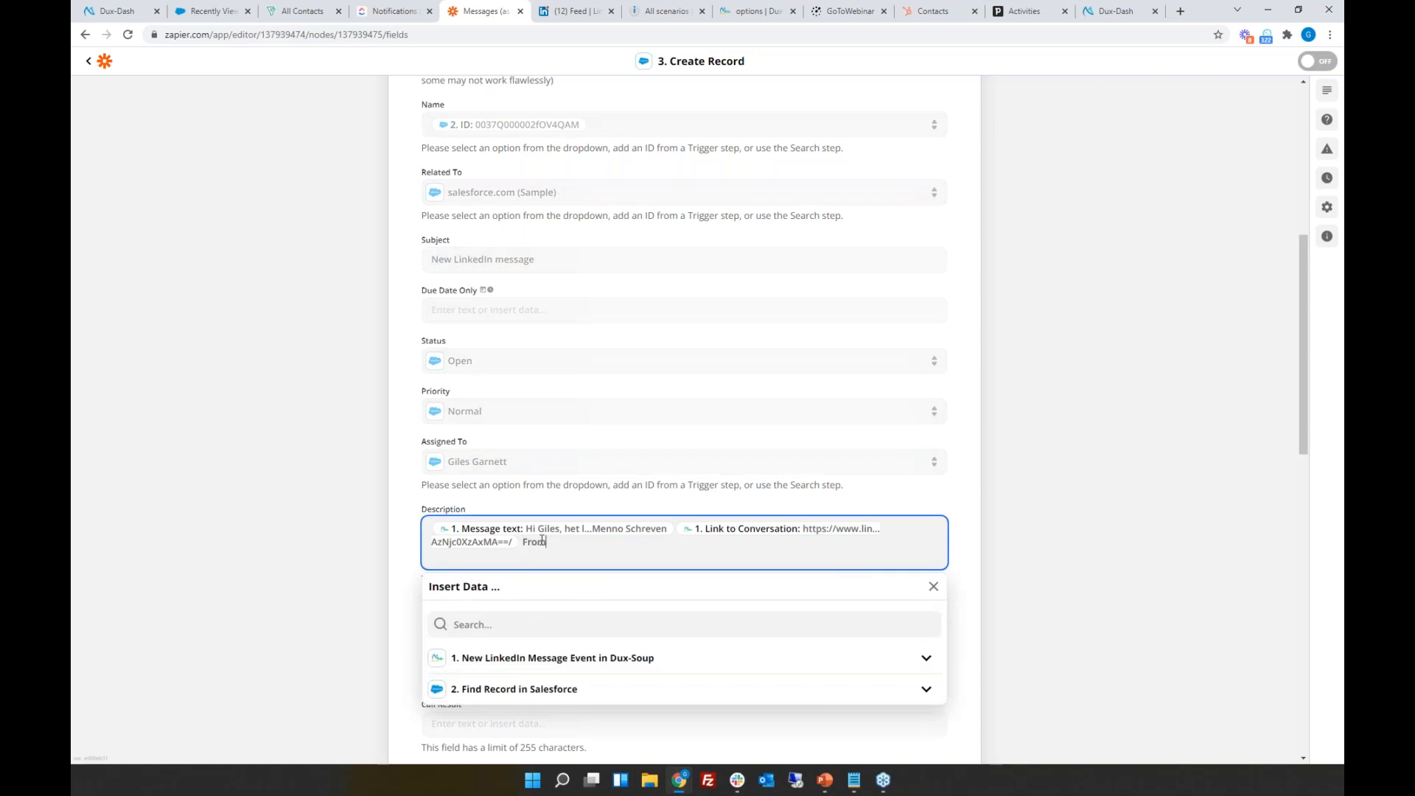
left_click(604, 659)
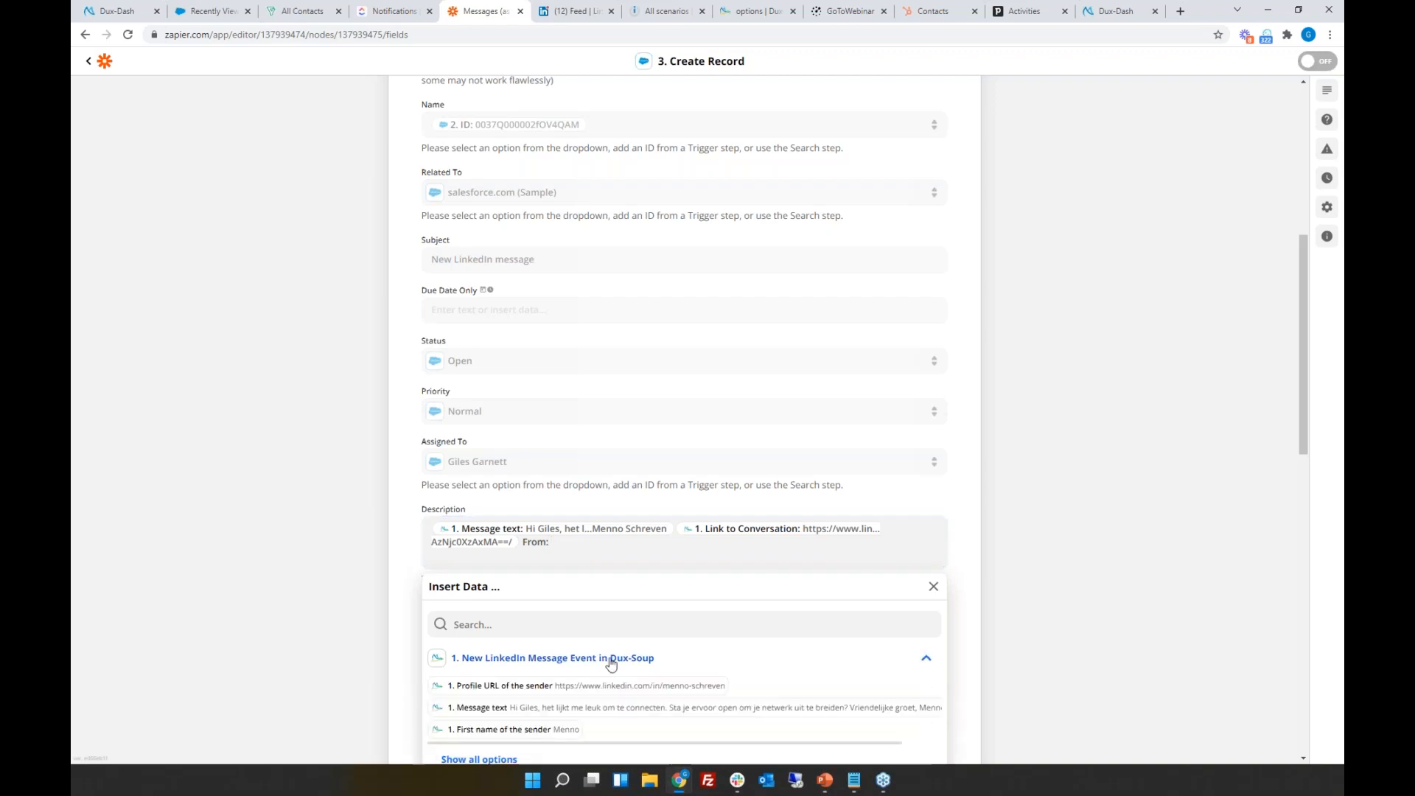
scroll(1038, 484, "down", 3)
left_click(495, 494)
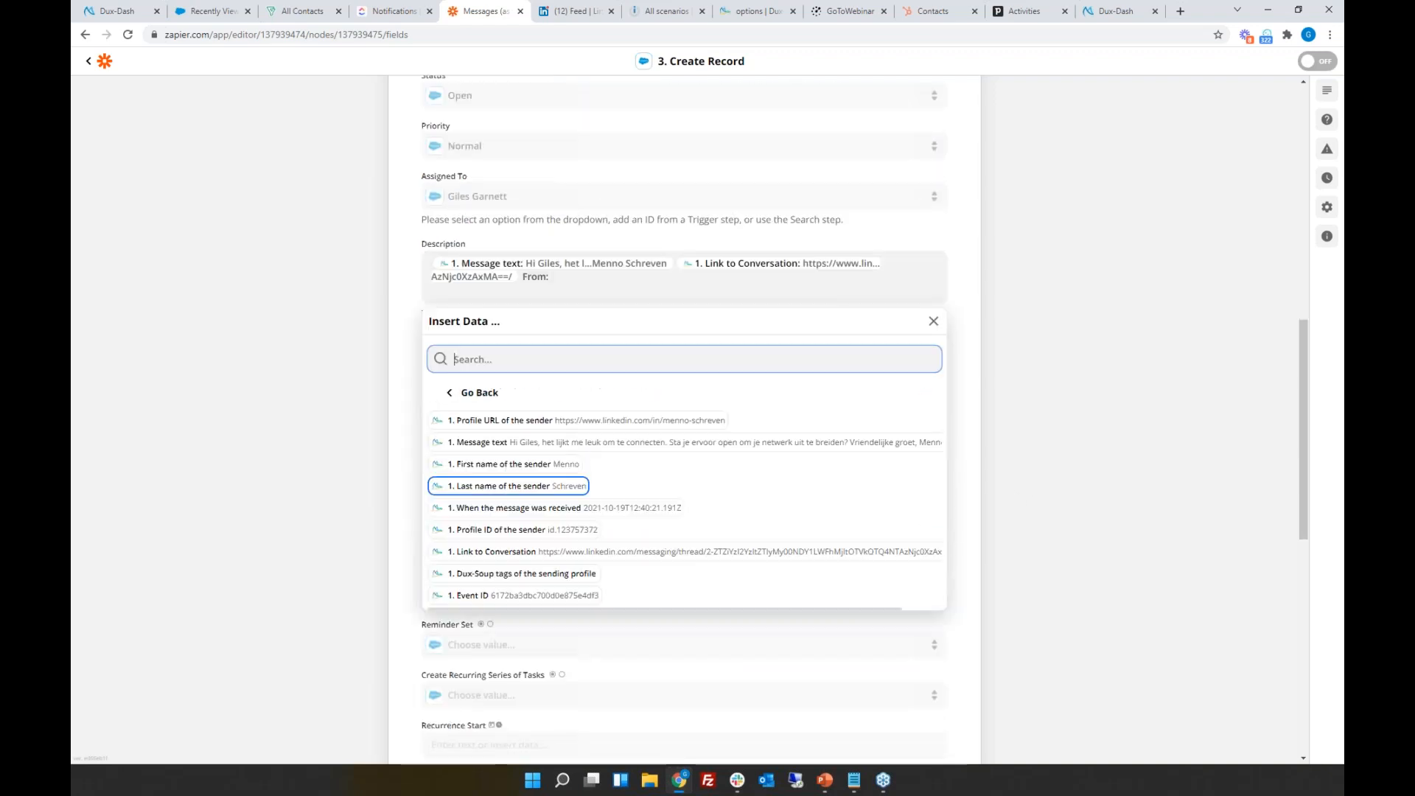
left_click(541, 464)
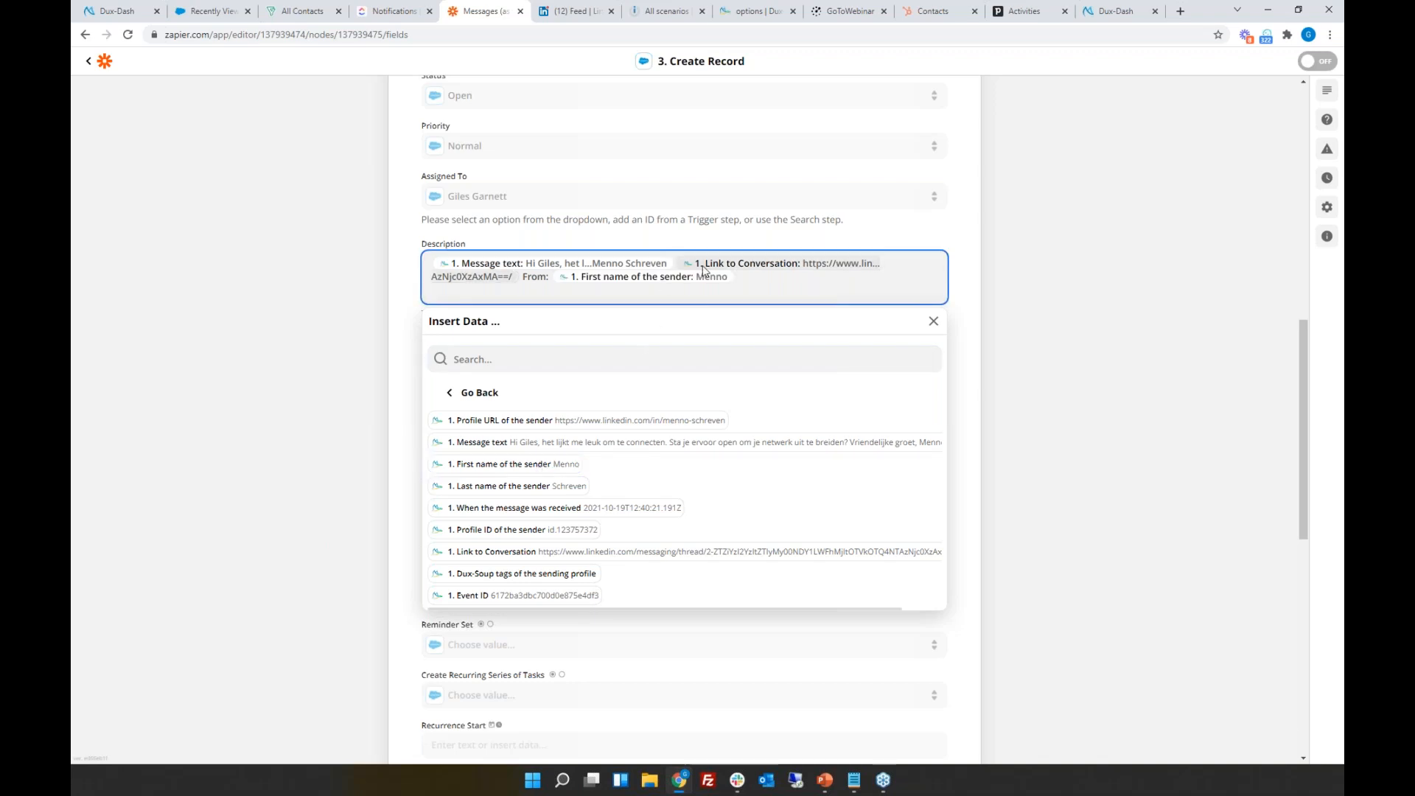
left_click(569, 488)
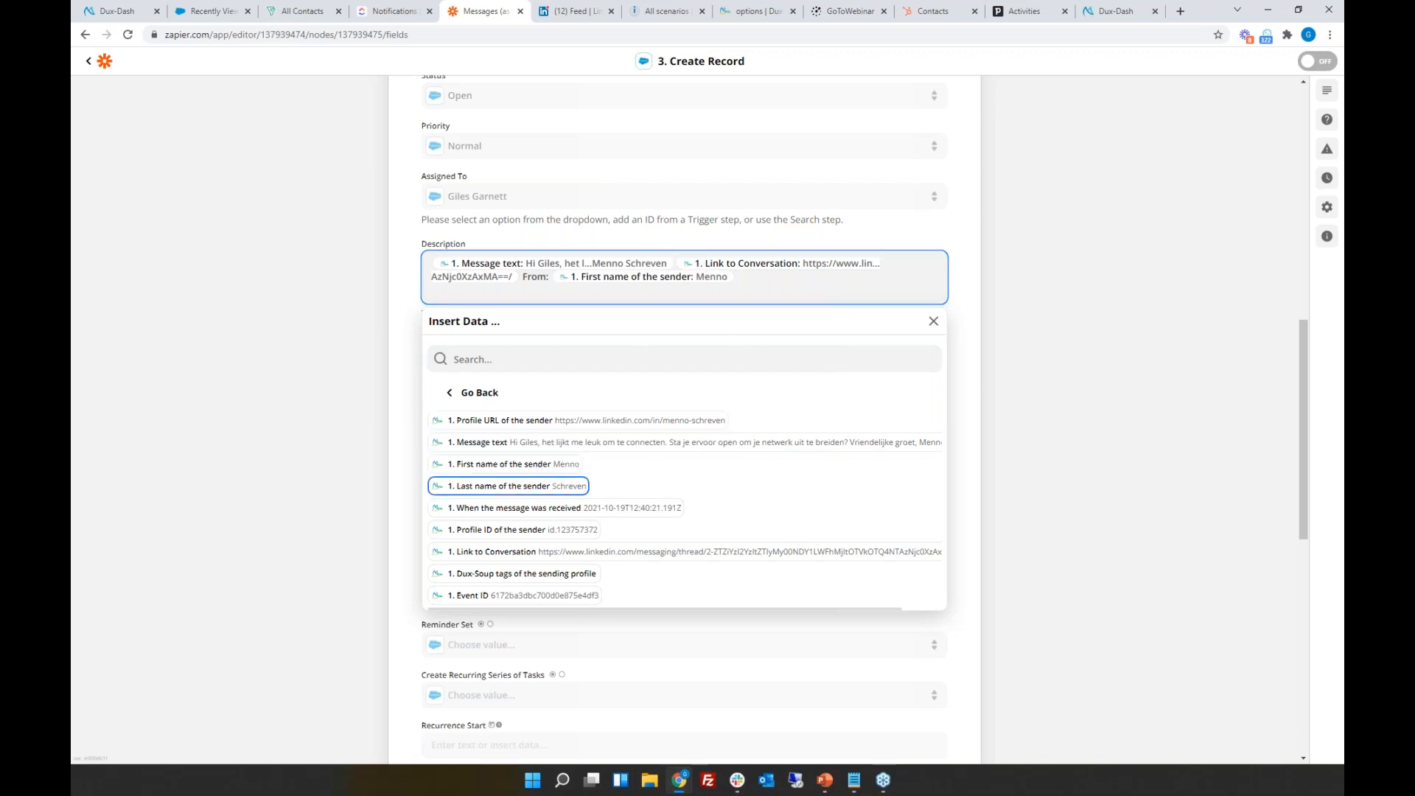
left_click(968, 303)
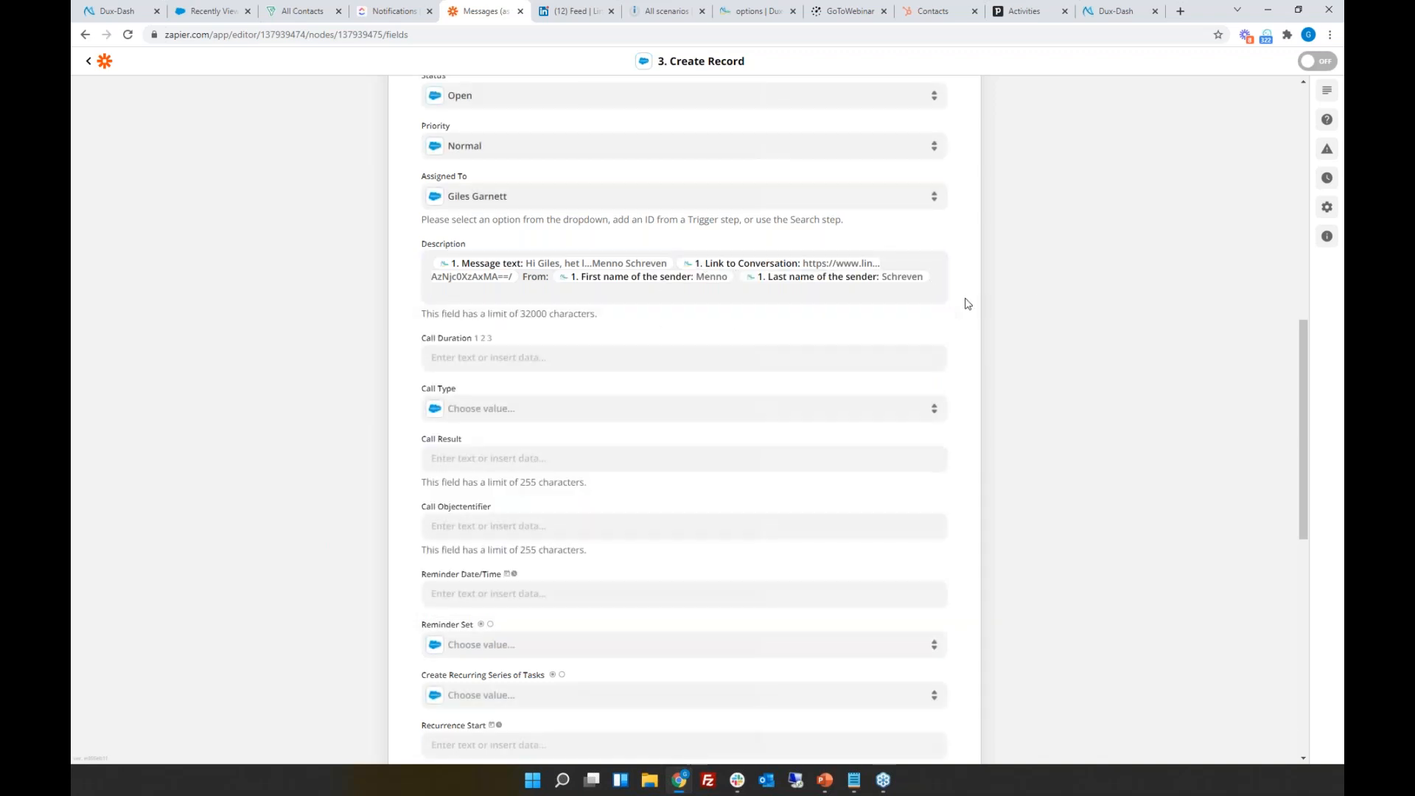
Step: Continue to the Create Record step's test and retest the action to send an updated task to Salesforce
scroll(965, 303, "down", 2)
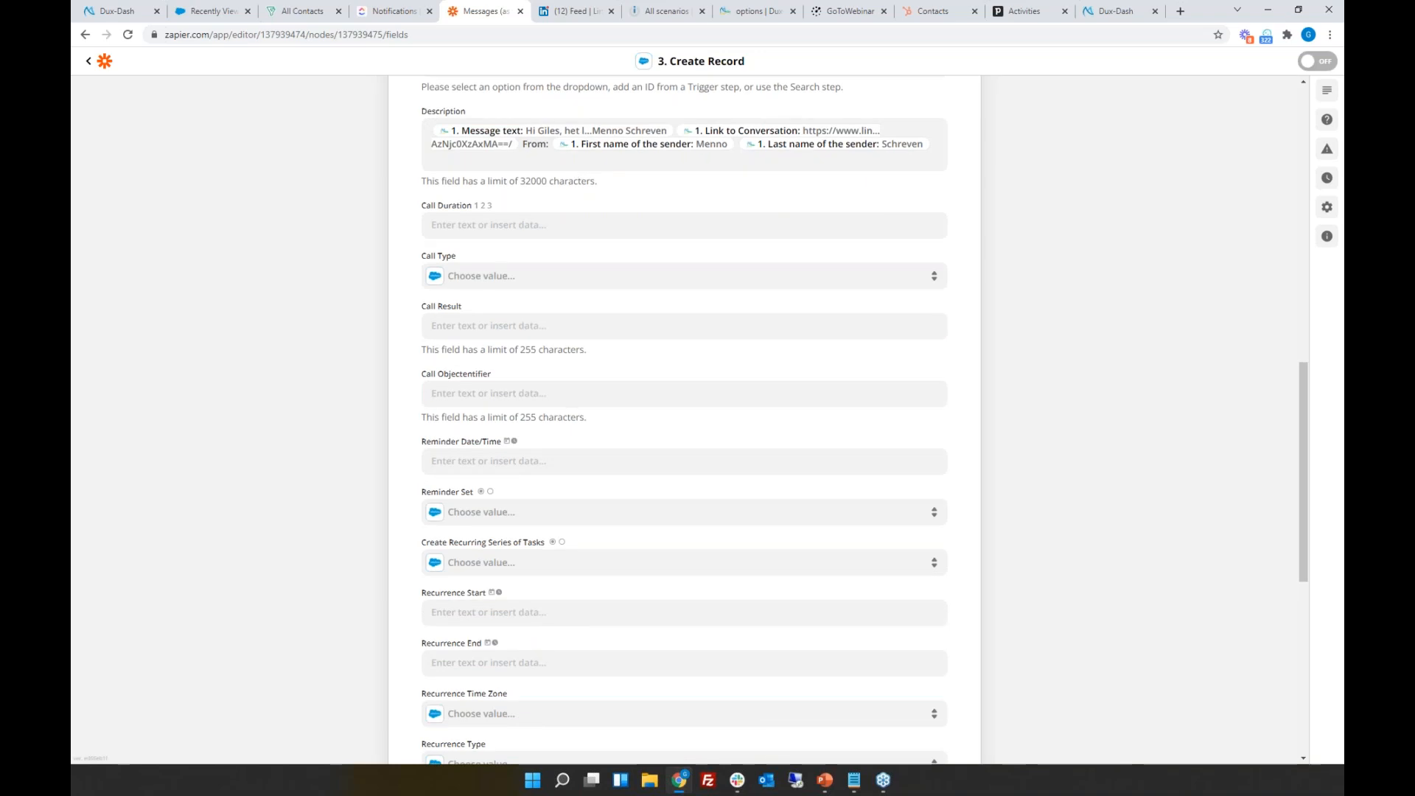
scroll(563, 524, "down", 3)
scroll(531, 636, "down", 3)
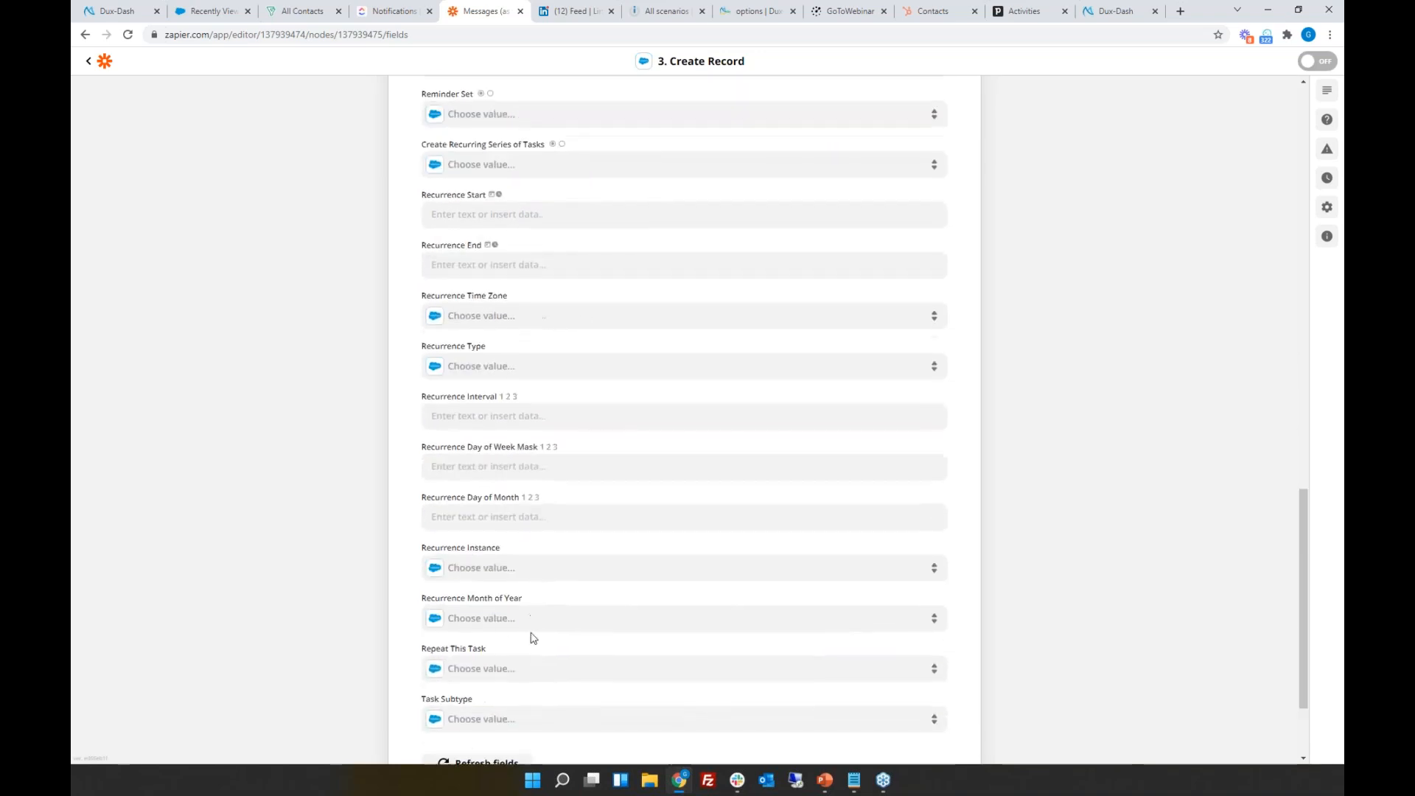
scroll(530, 635, "down", 2)
left_click(692, 673)
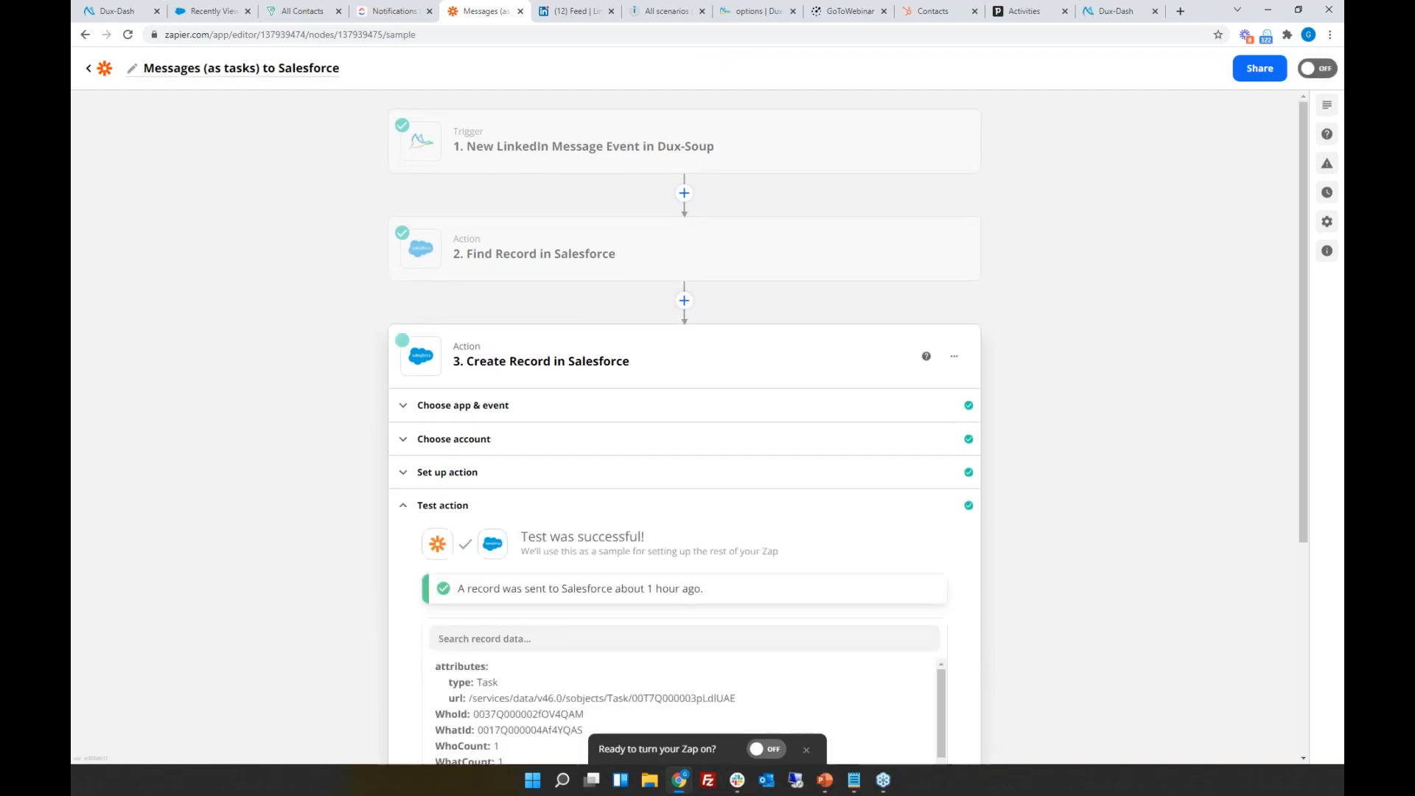
scroll(967, 541, "down", 4)
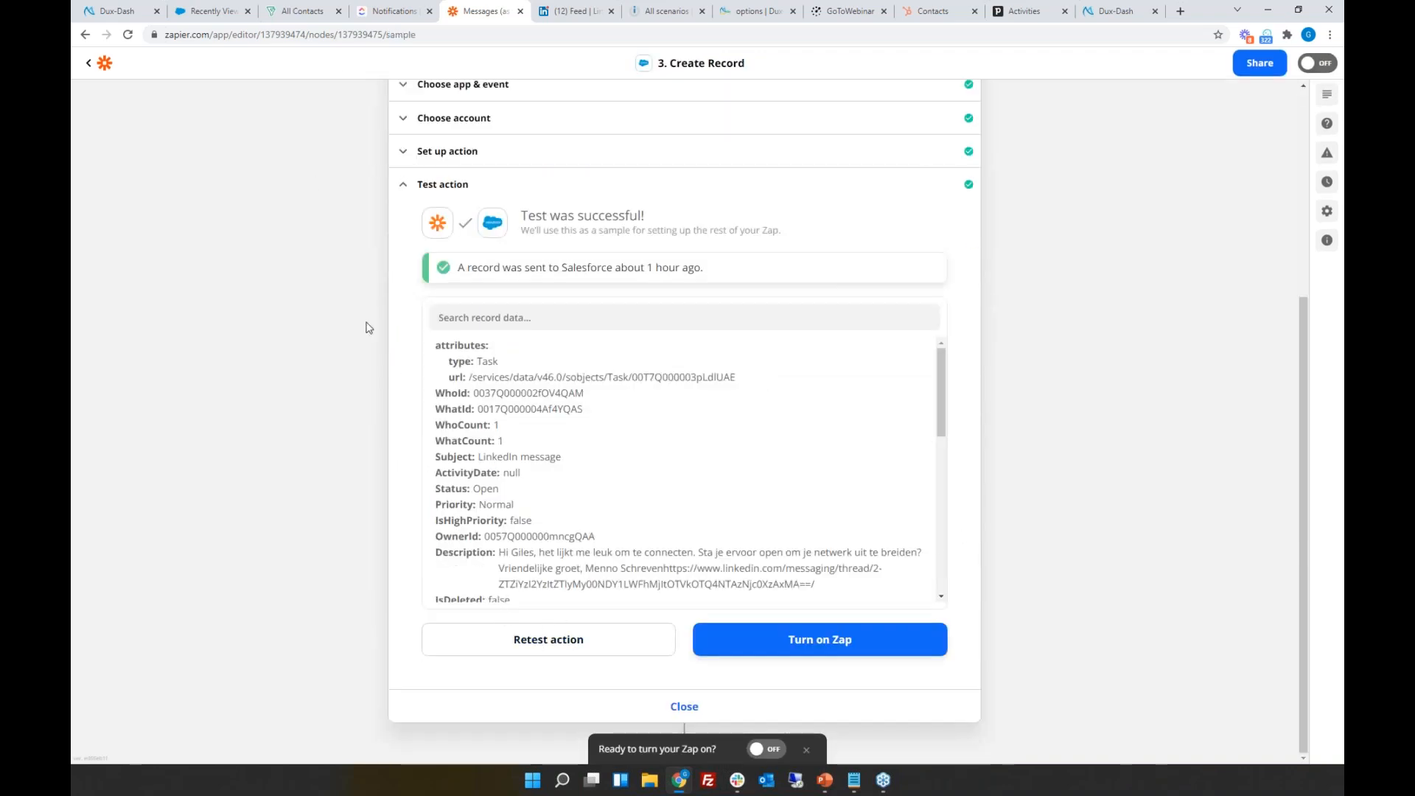
left_click(563, 640)
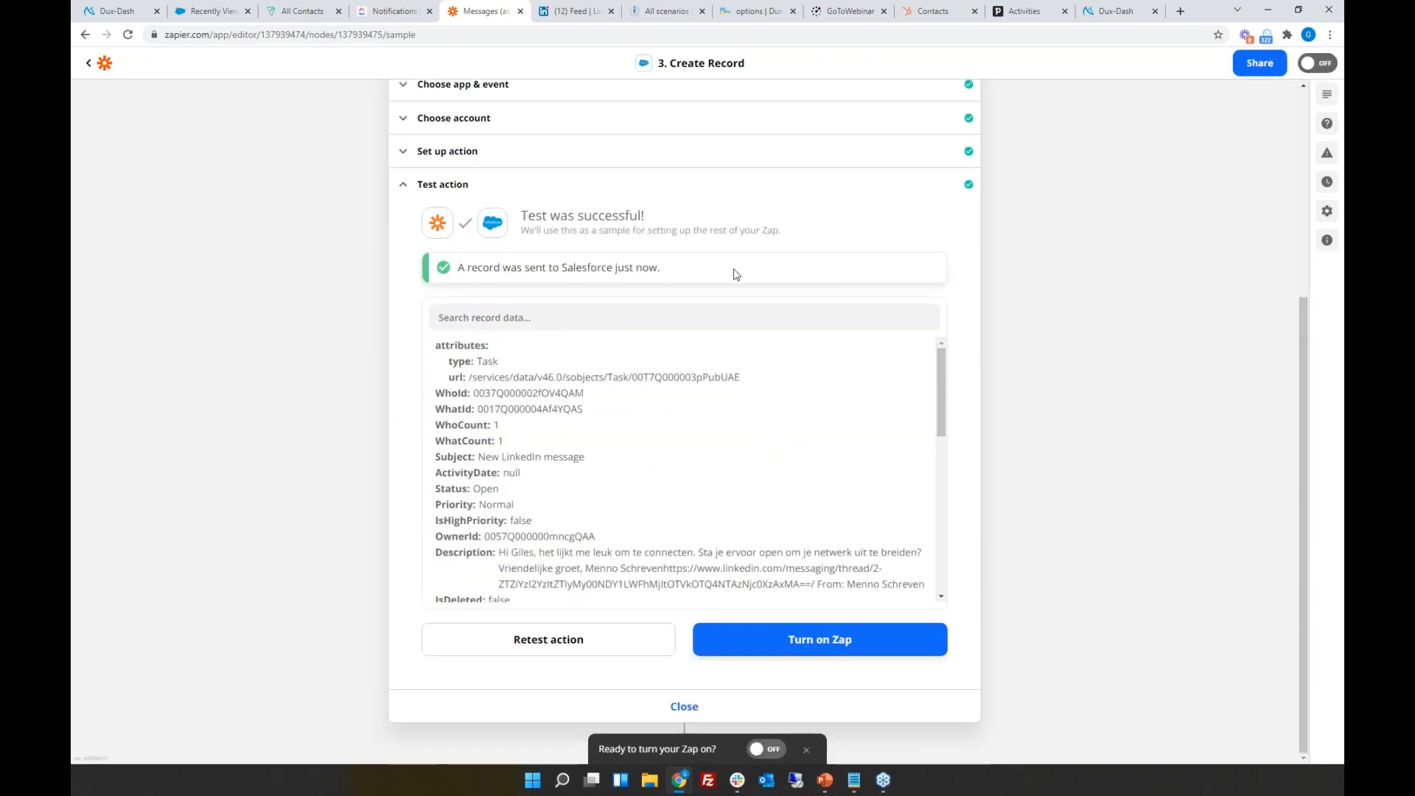
Step: Switch to Salesforce, inspect the "New LinkedIn message" task on the first contact, and return to the contacts list
left_click(214, 17)
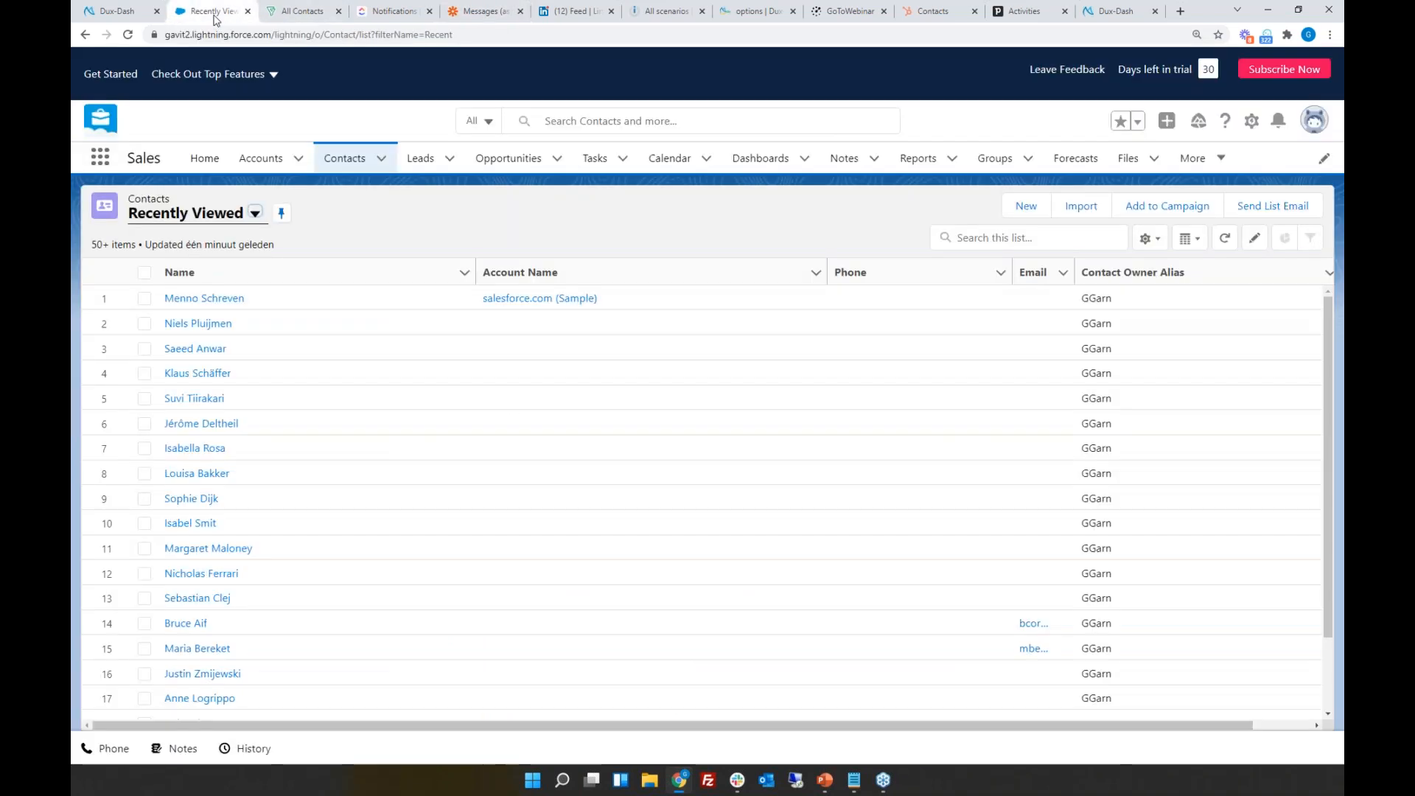
left_click(230, 299)
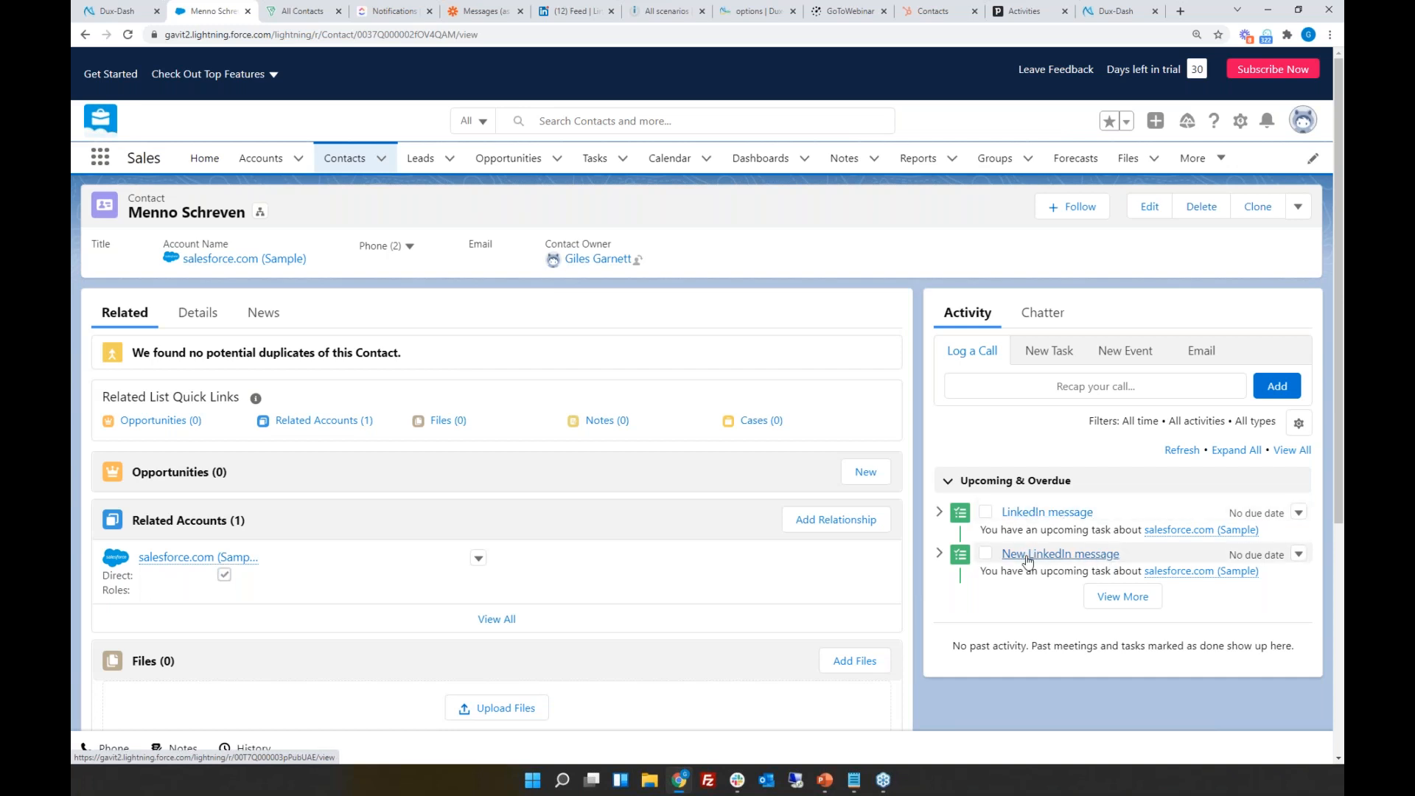
left_click(1056, 554)
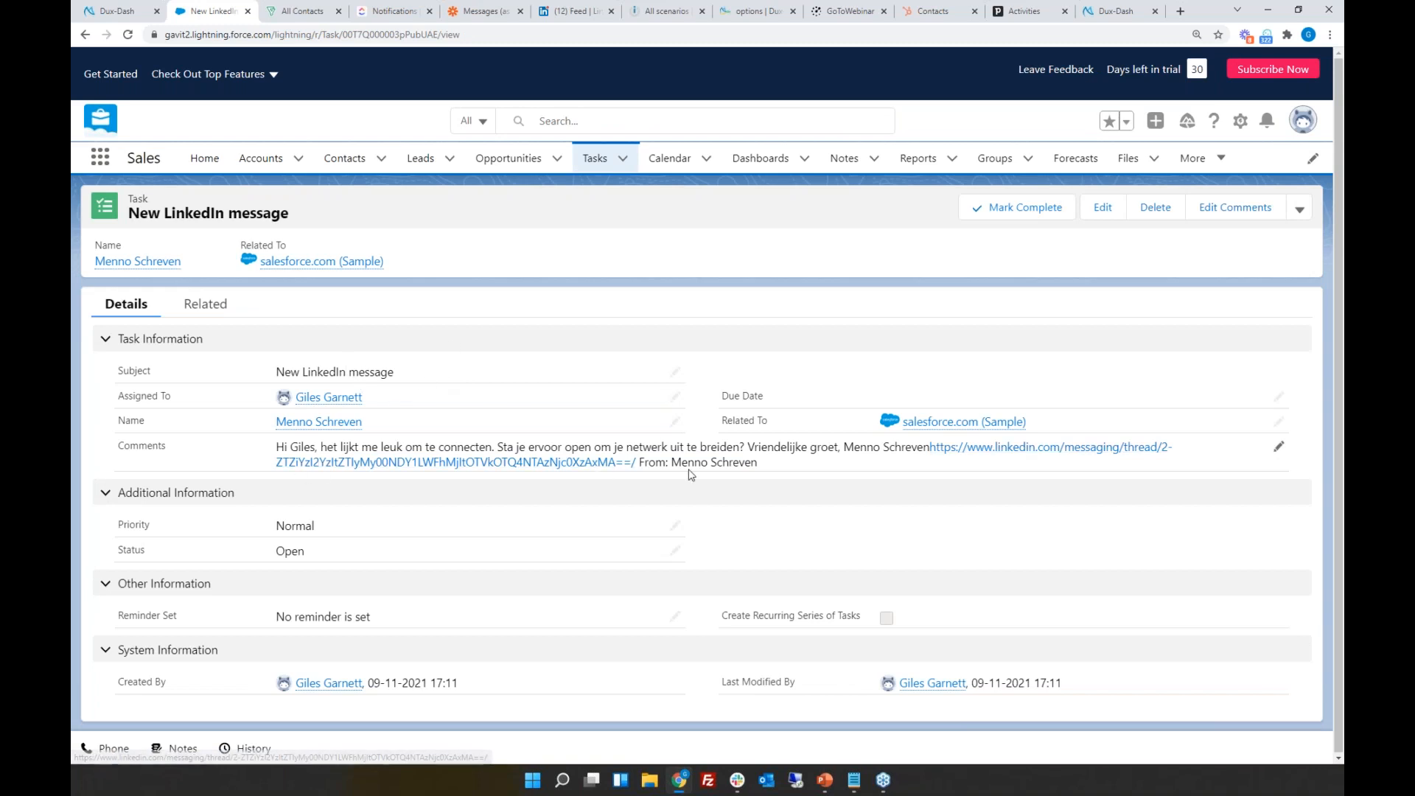
mouse_move(326, 428)
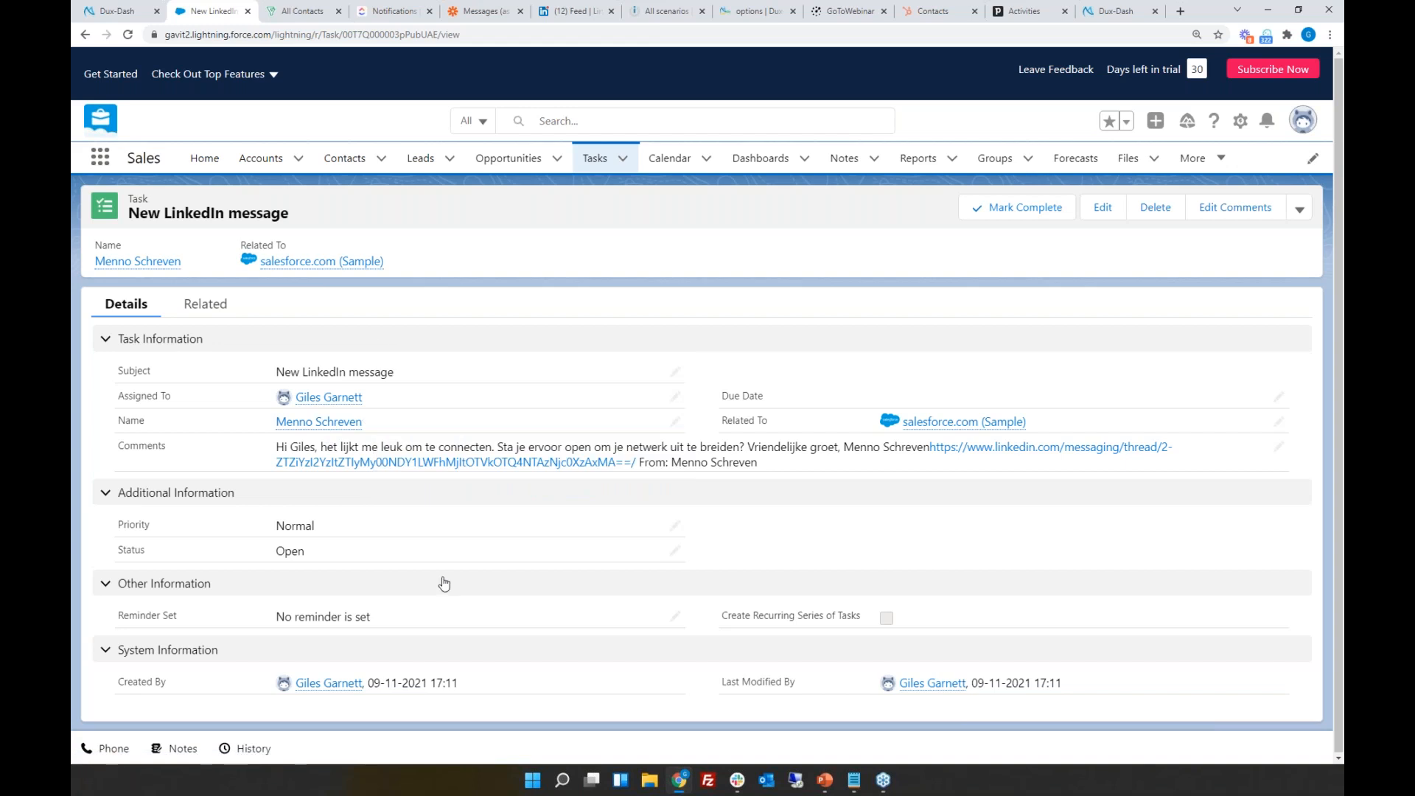
left_click(627, 162)
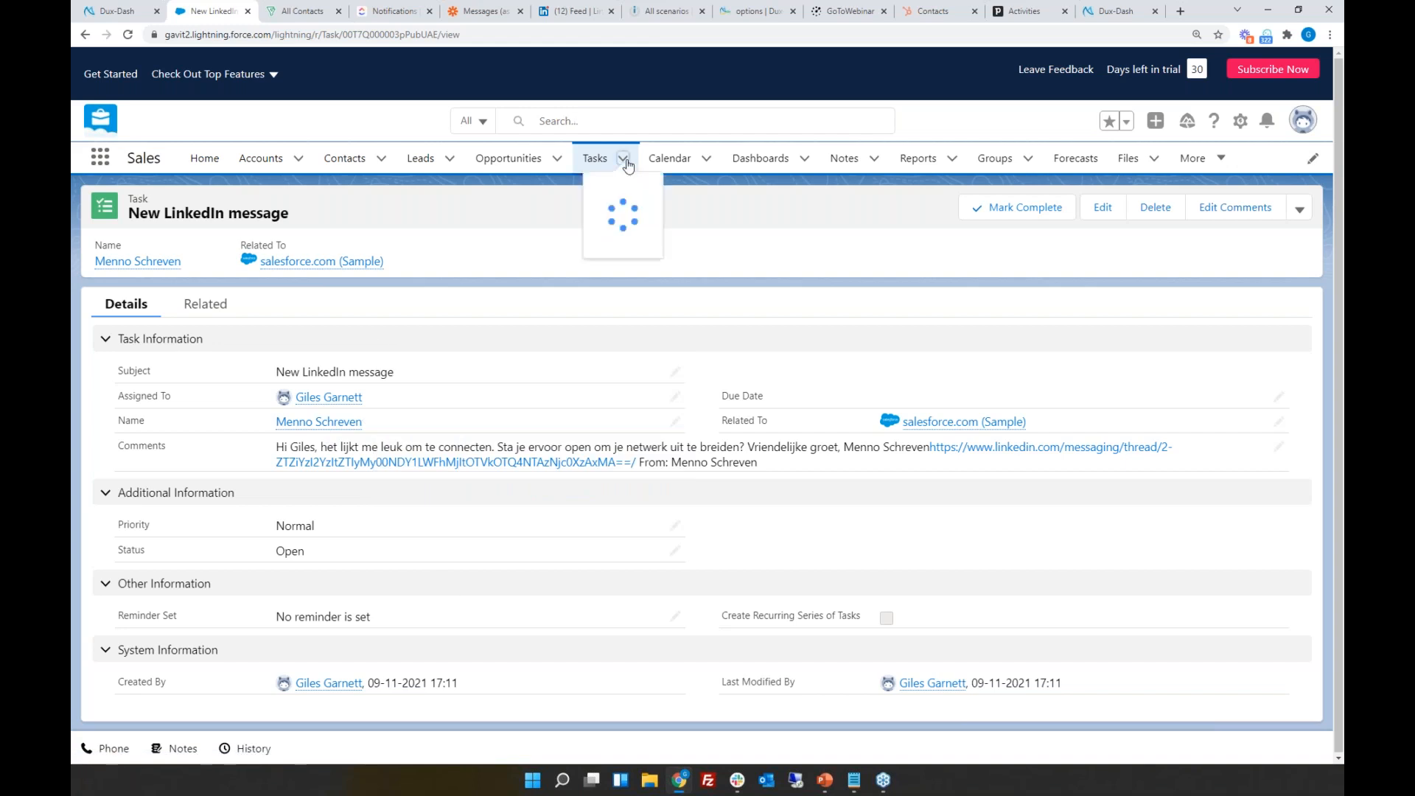
left_click(345, 159)
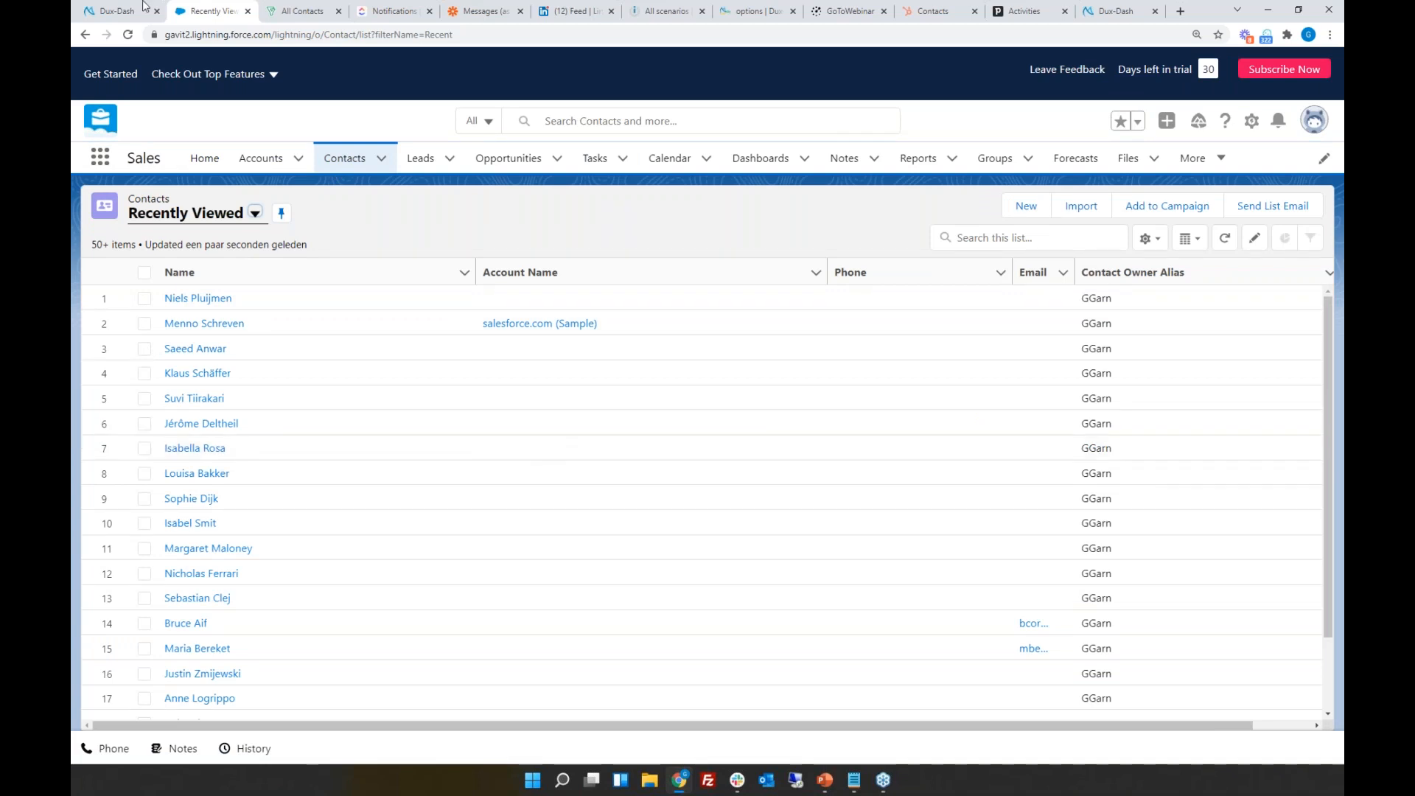
Step: Back in Zapier, turn on the Messages (as tasks) to Salesforce Zap
left_click(479, 11)
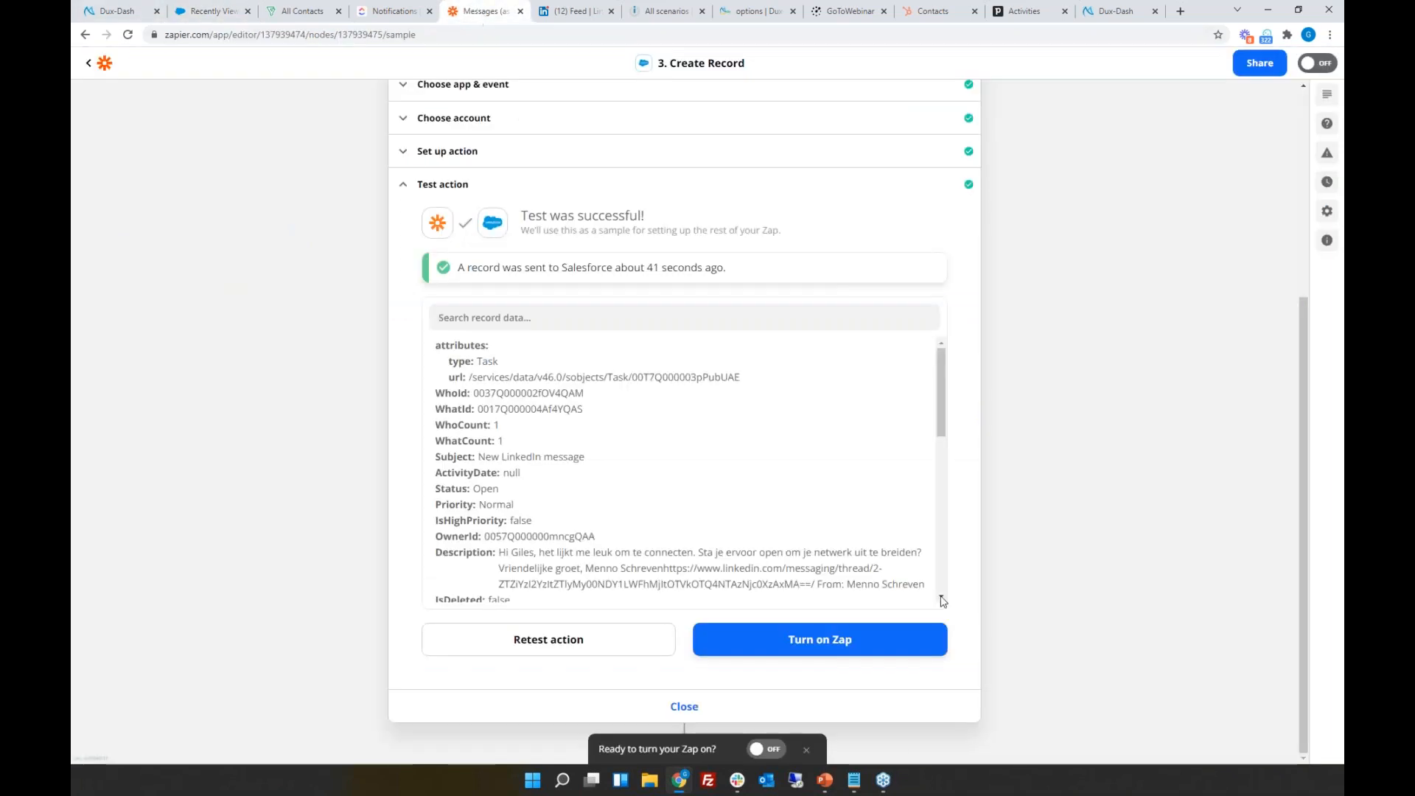
left_click(766, 749)
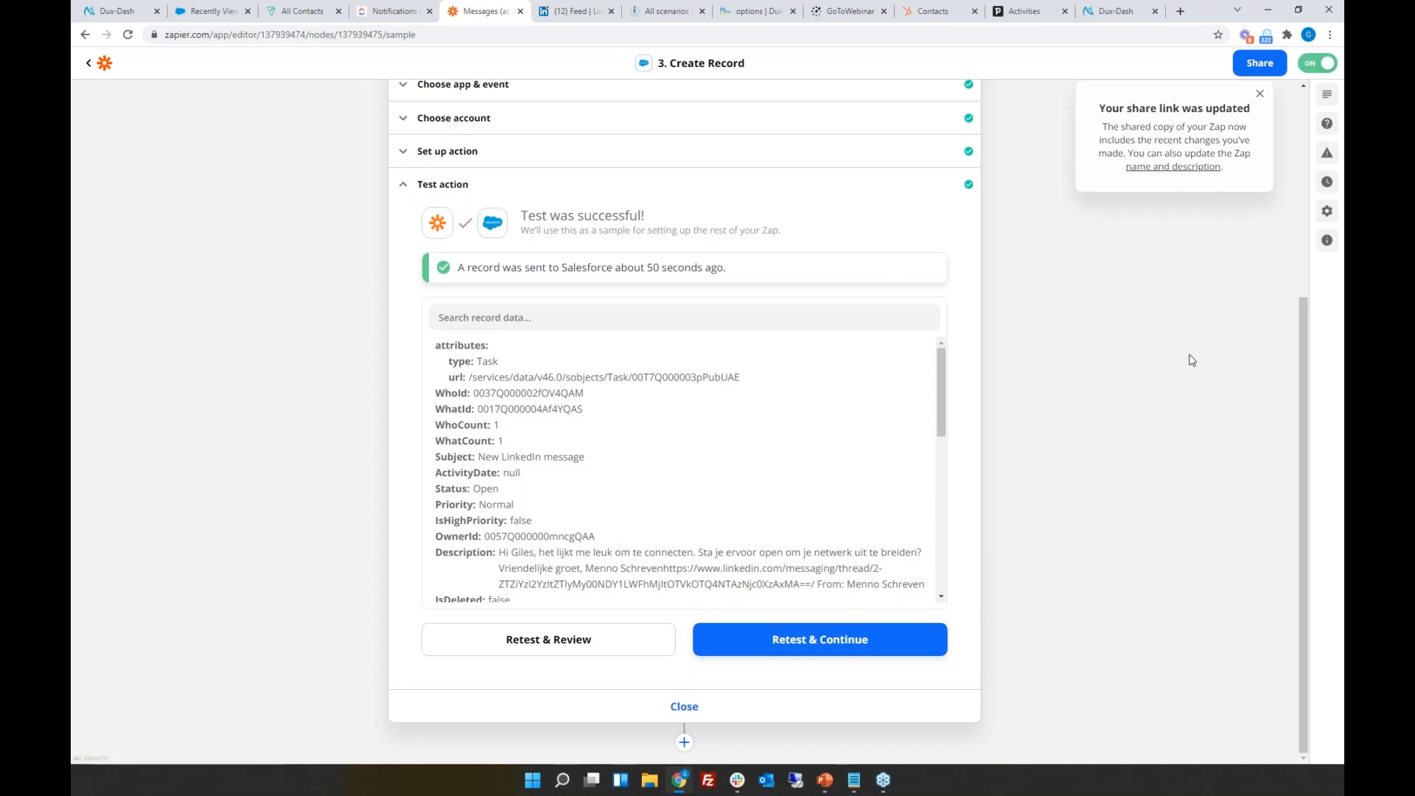
scroll(1145, 404, "up", 5)
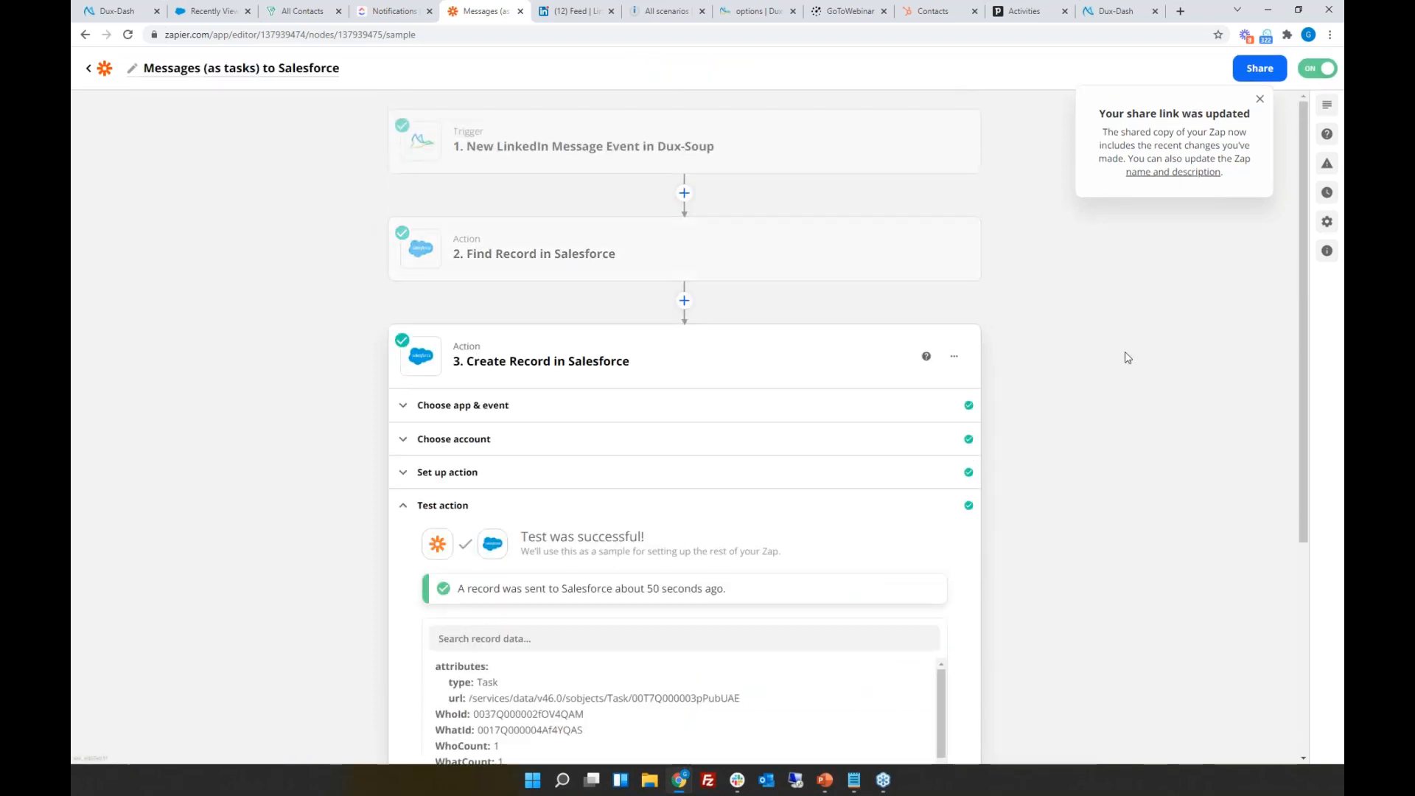
Step: Switch to Bigin, examine the custom LinkedIn fields for Contacts in the field settings, and return to the contacts list
left_click(212, 12)
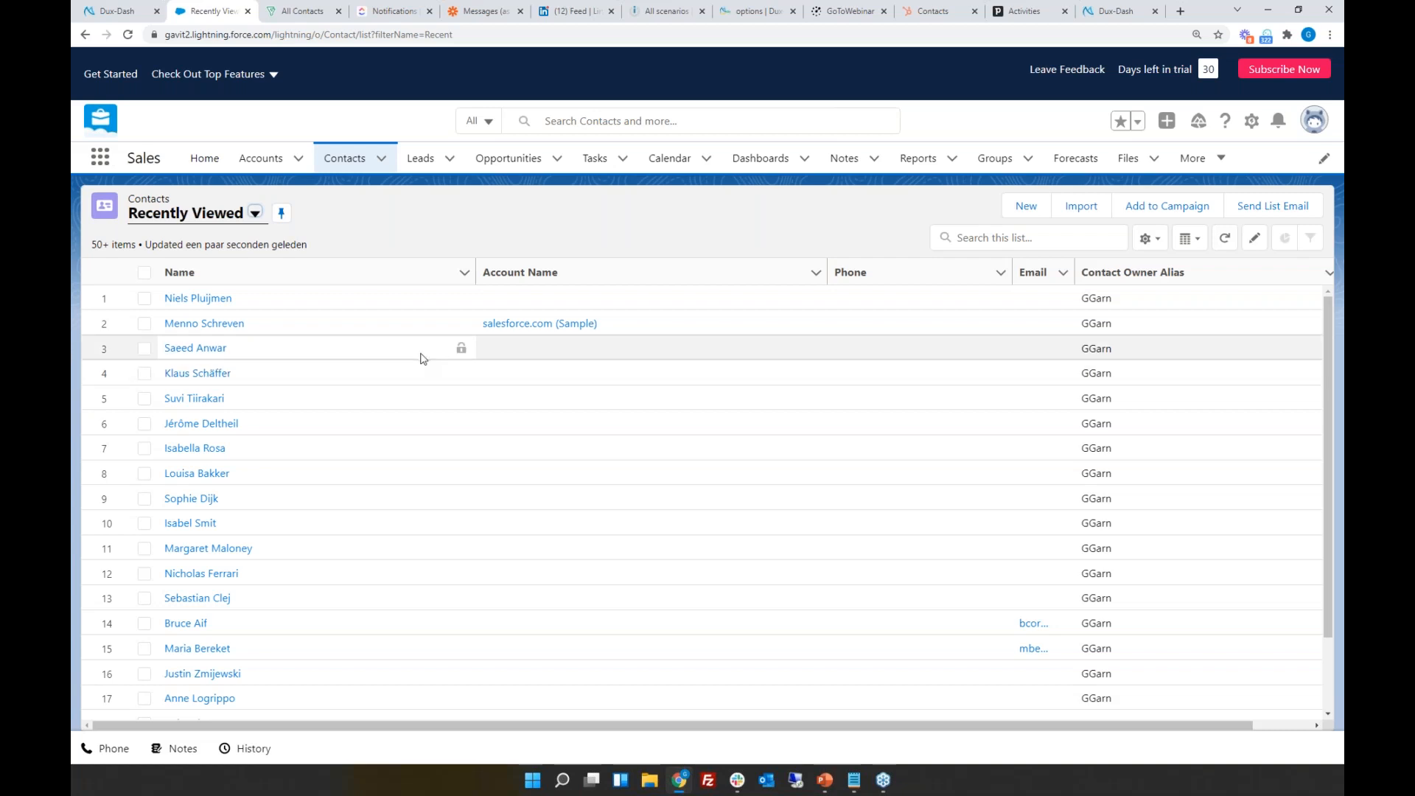
left_click(299, 13)
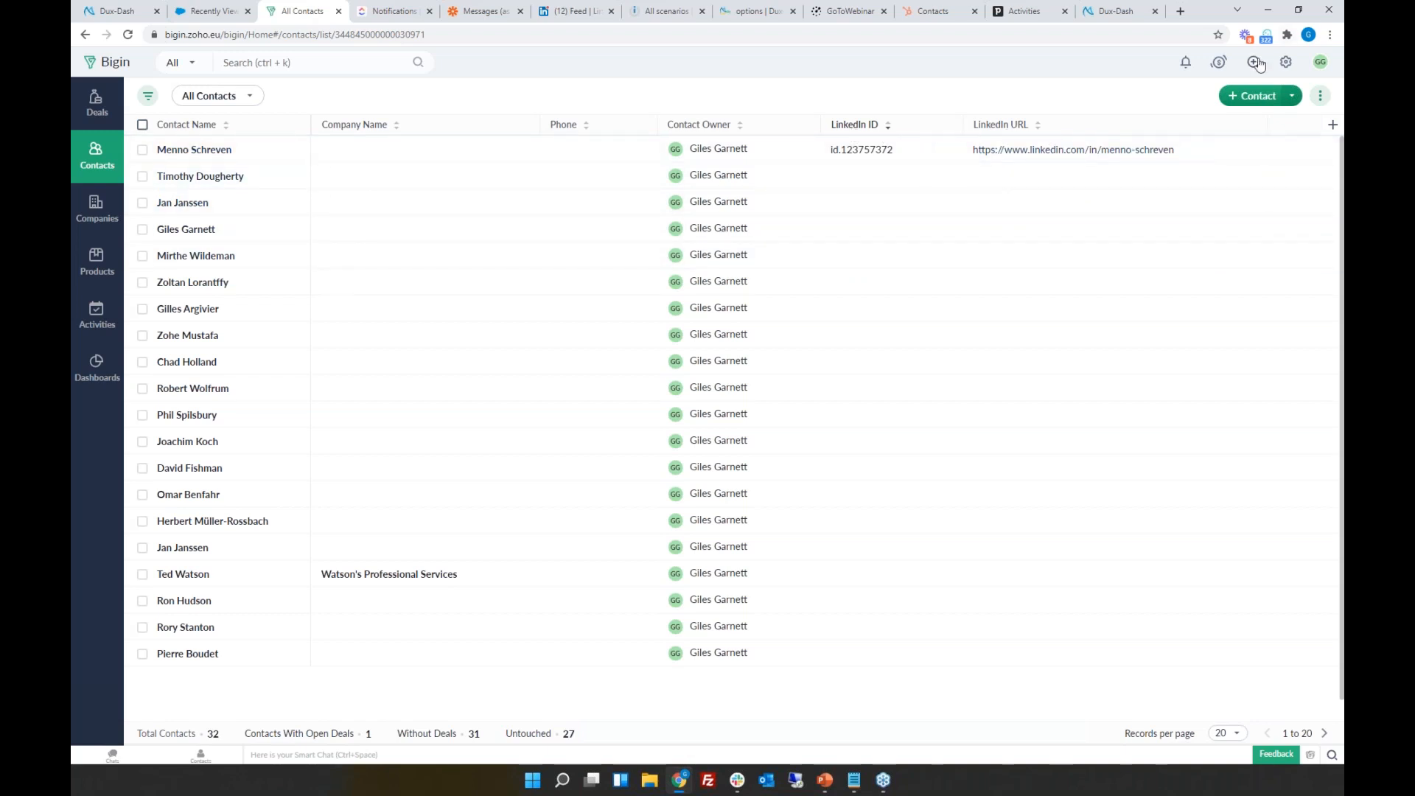
left_click(1287, 67)
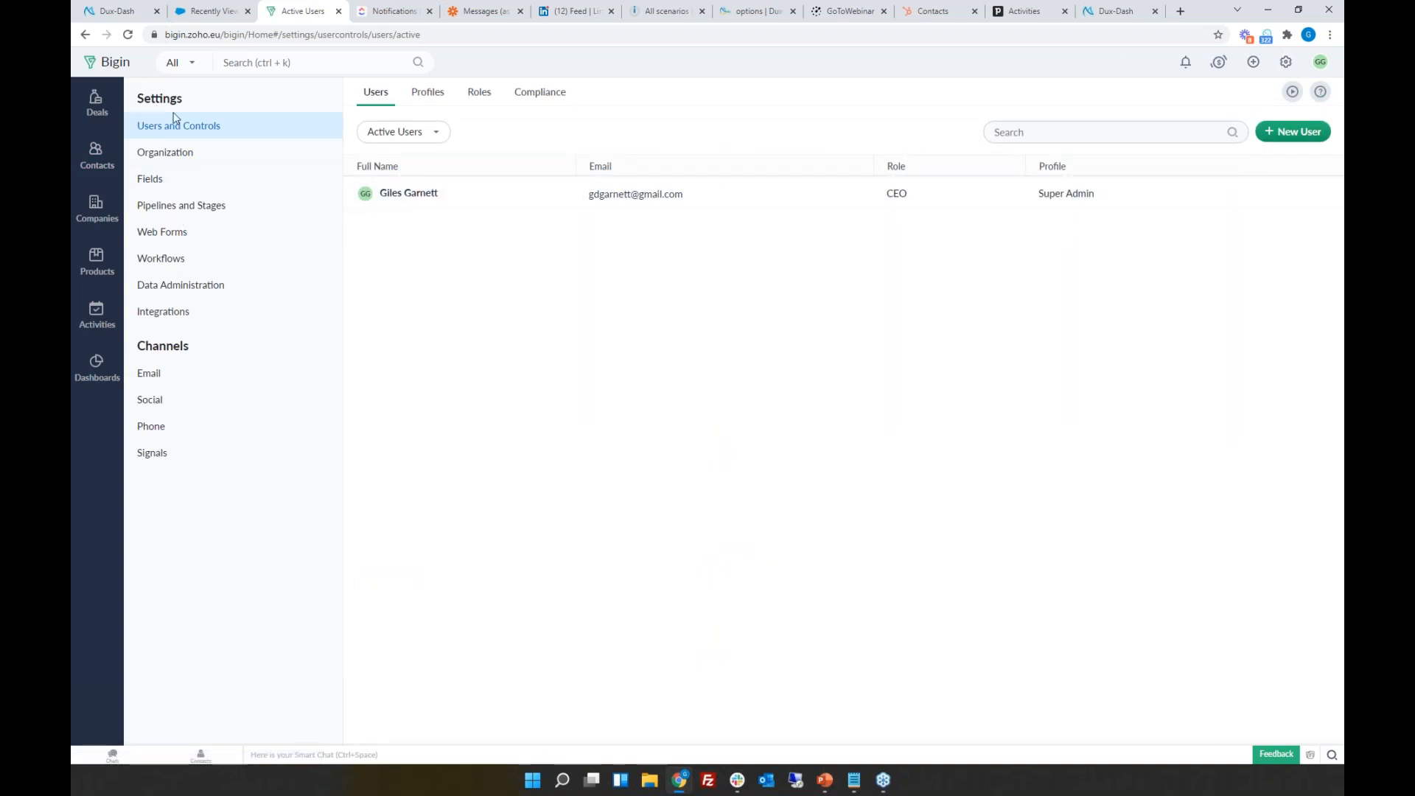
left_click(151, 181)
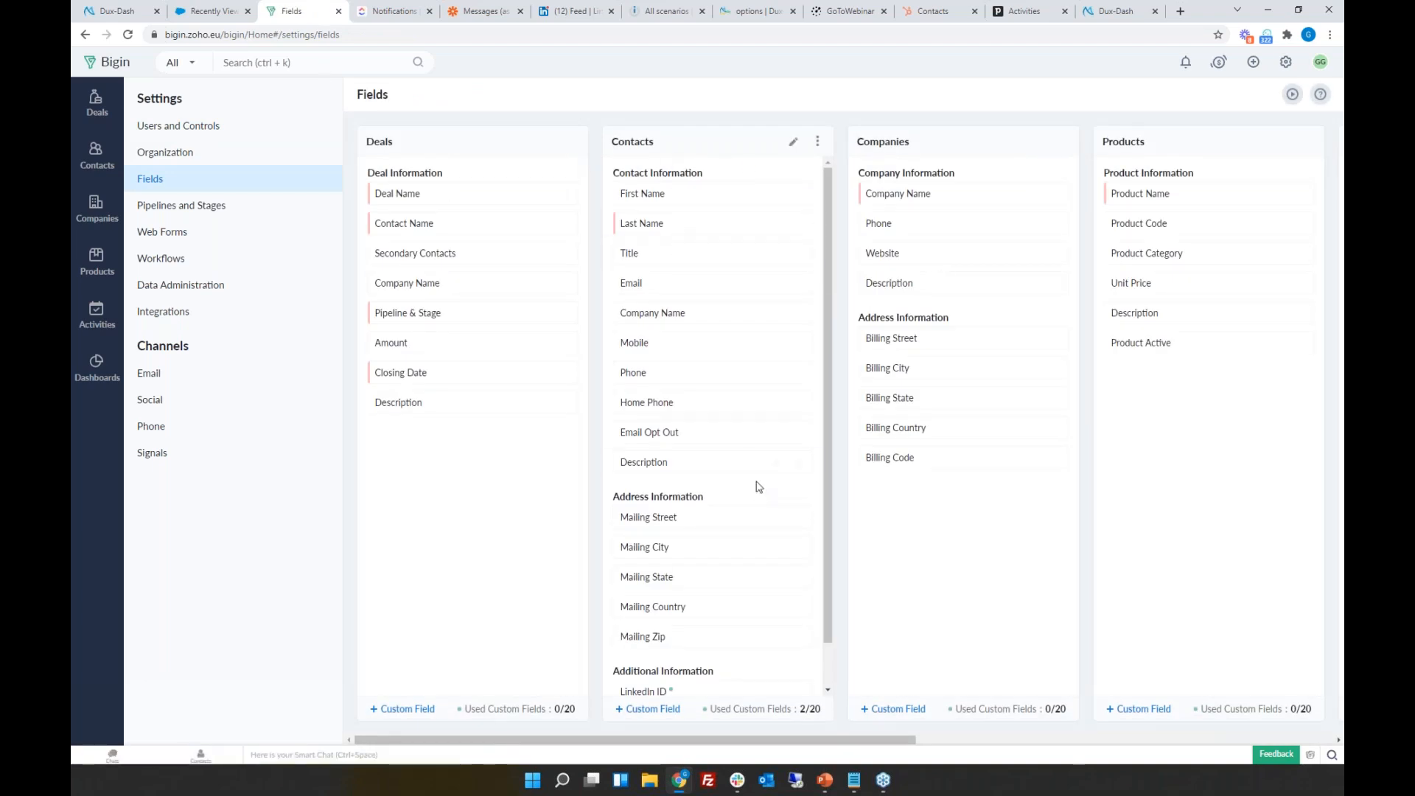
scroll(738, 521, "down", 1)
scroll(738, 520, "down", 1)
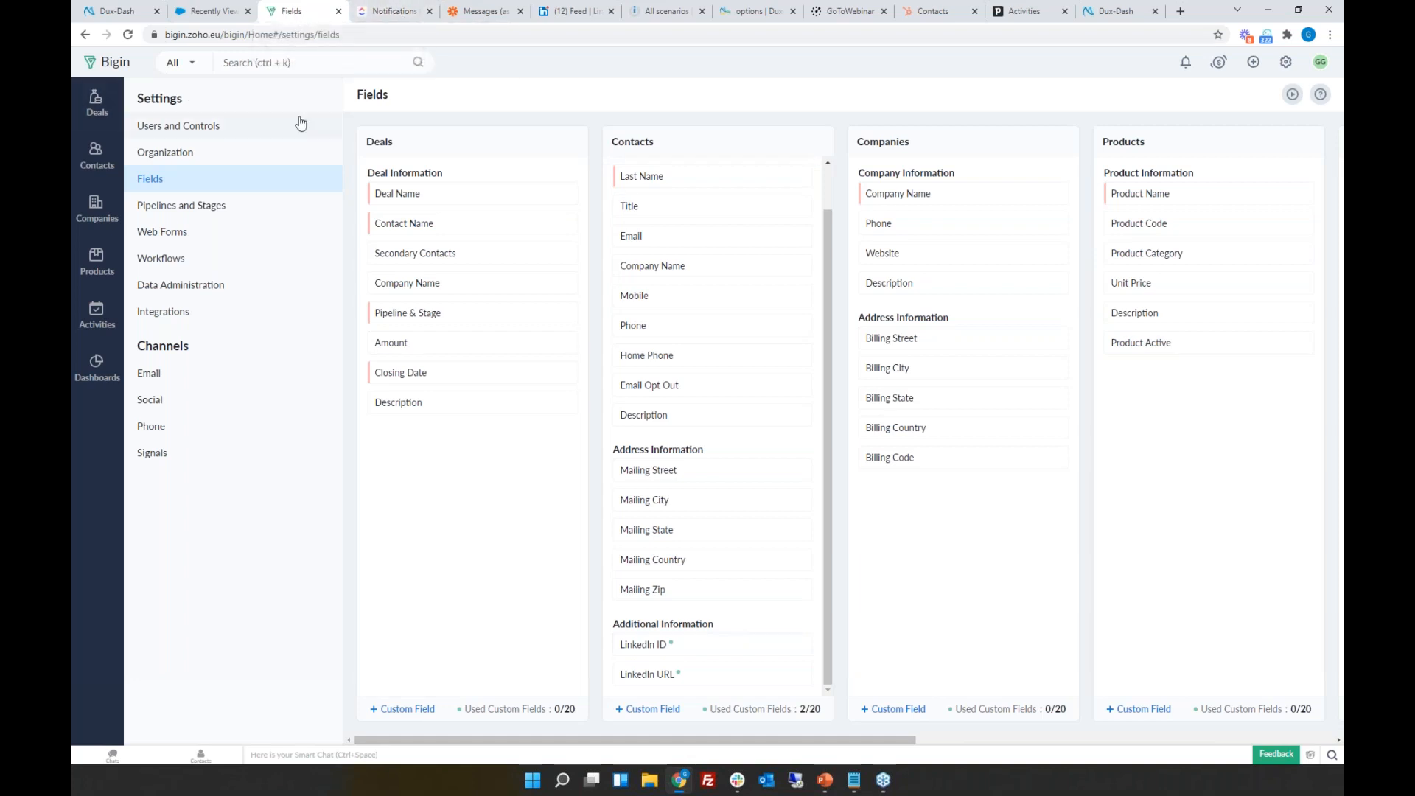
left_click(102, 166)
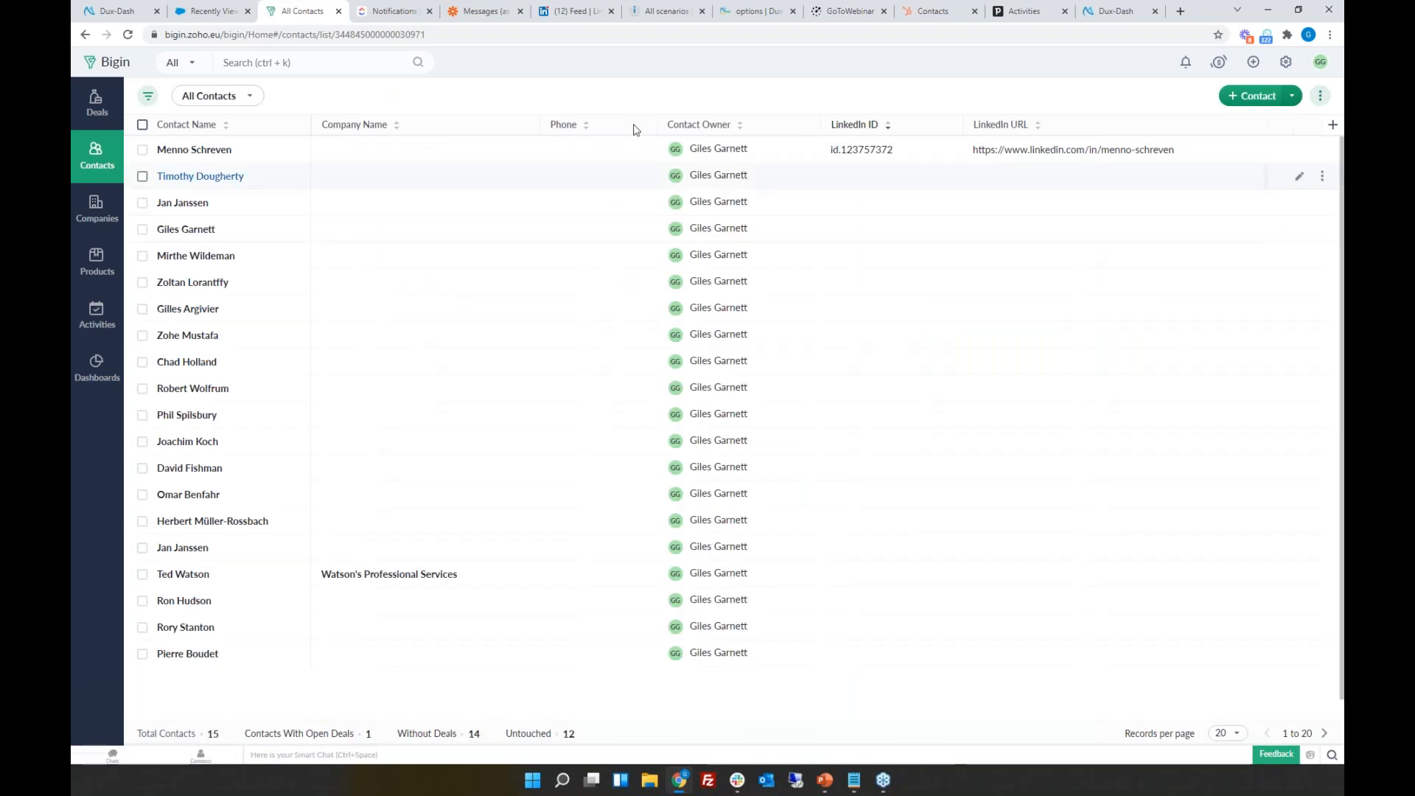
Step: Return to Zapier, dismiss the share link notice, and leave the Salesforce Zap for the Zaps list
left_click(476, 16)
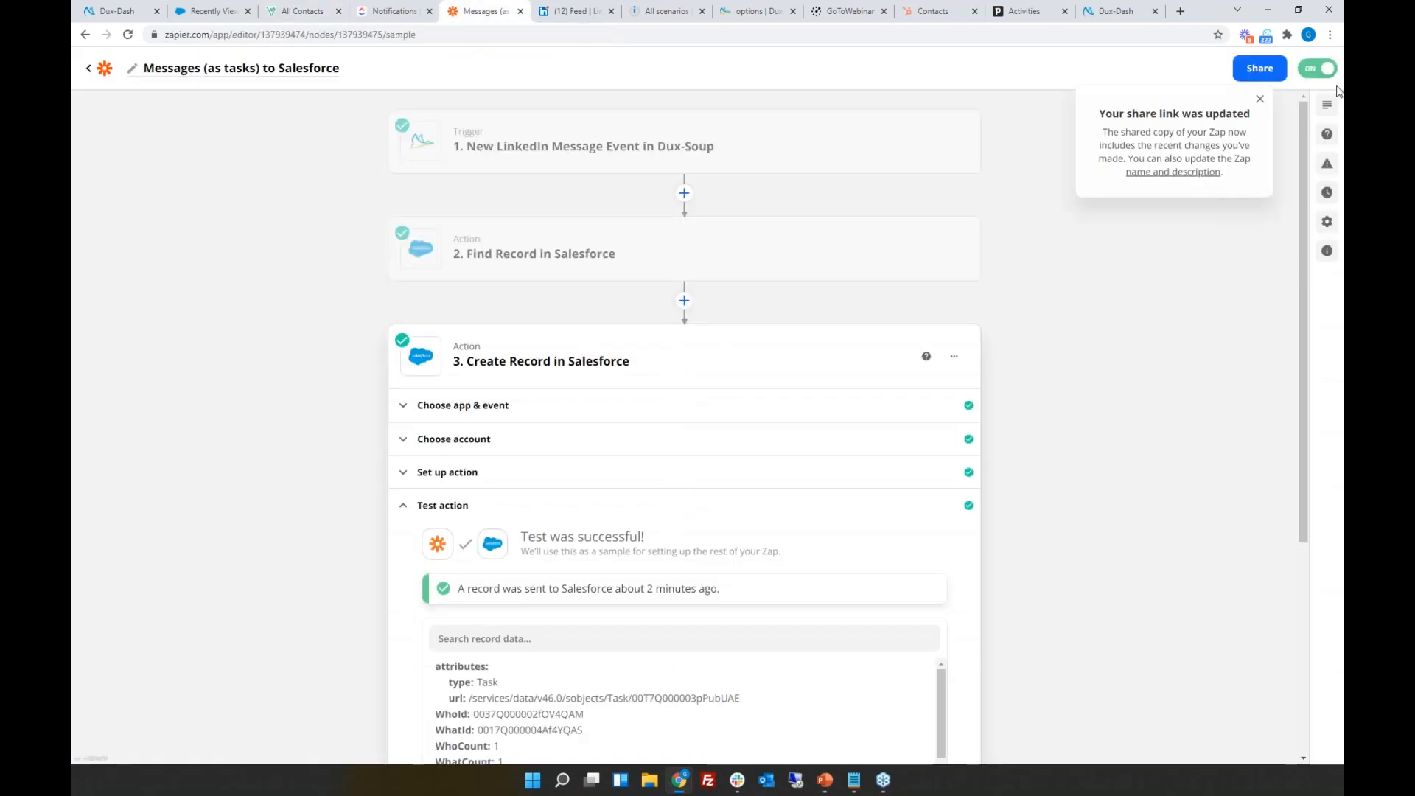
left_click(1261, 101)
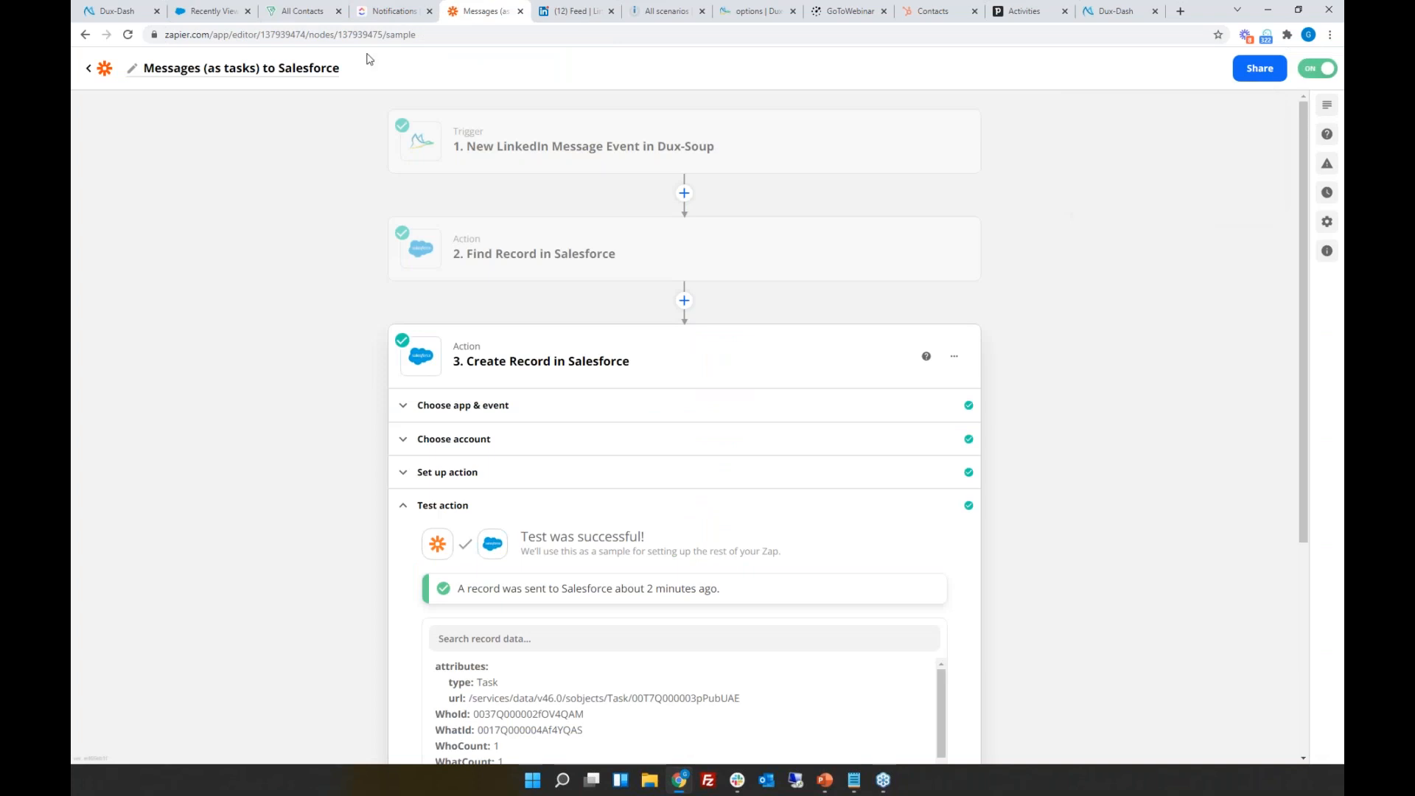
left_click(89, 70)
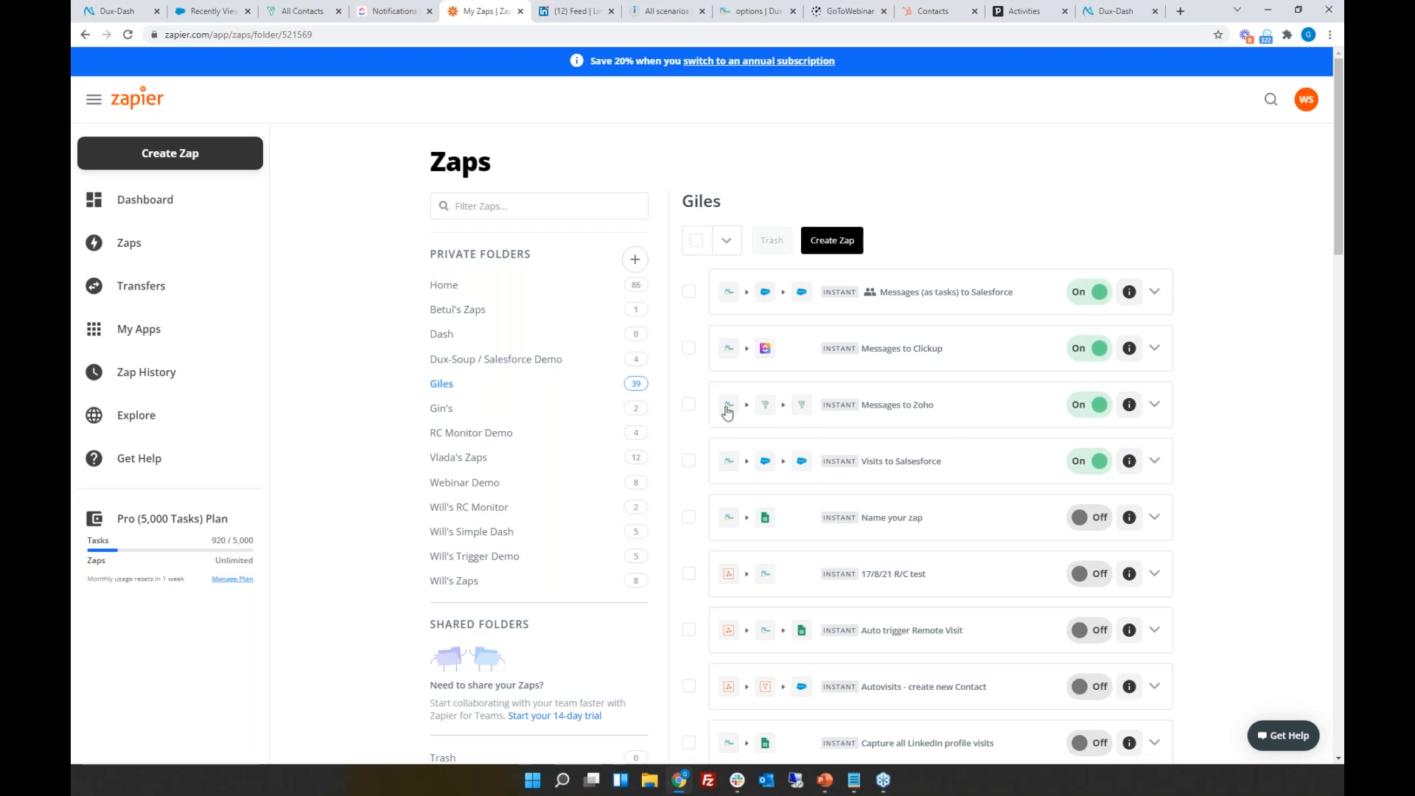
Step: Open the Messages to Zoho Zap and review the test data of its New LinkedIn Message Event trigger
left_click(909, 406)
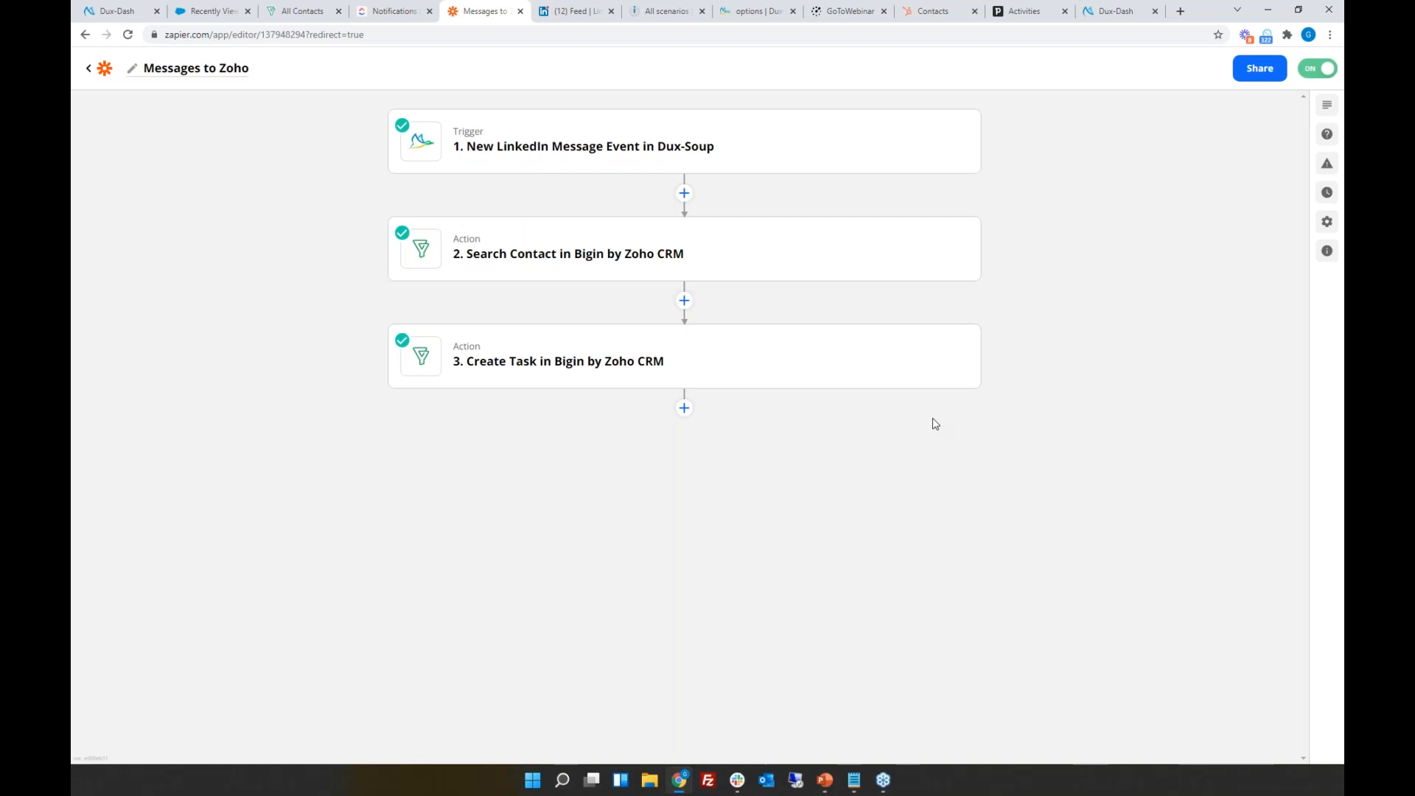
left_click(519, 147)
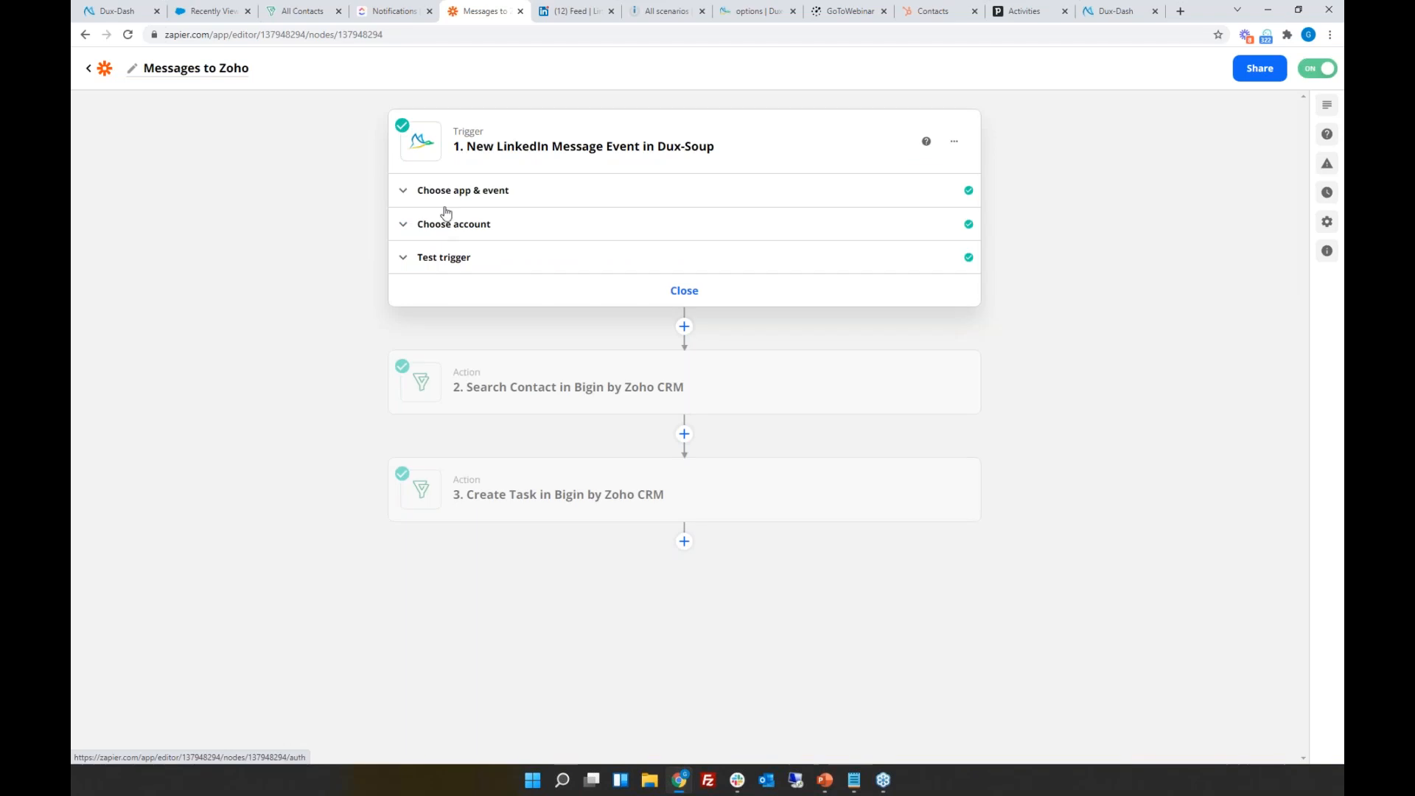
left_click(435, 262)
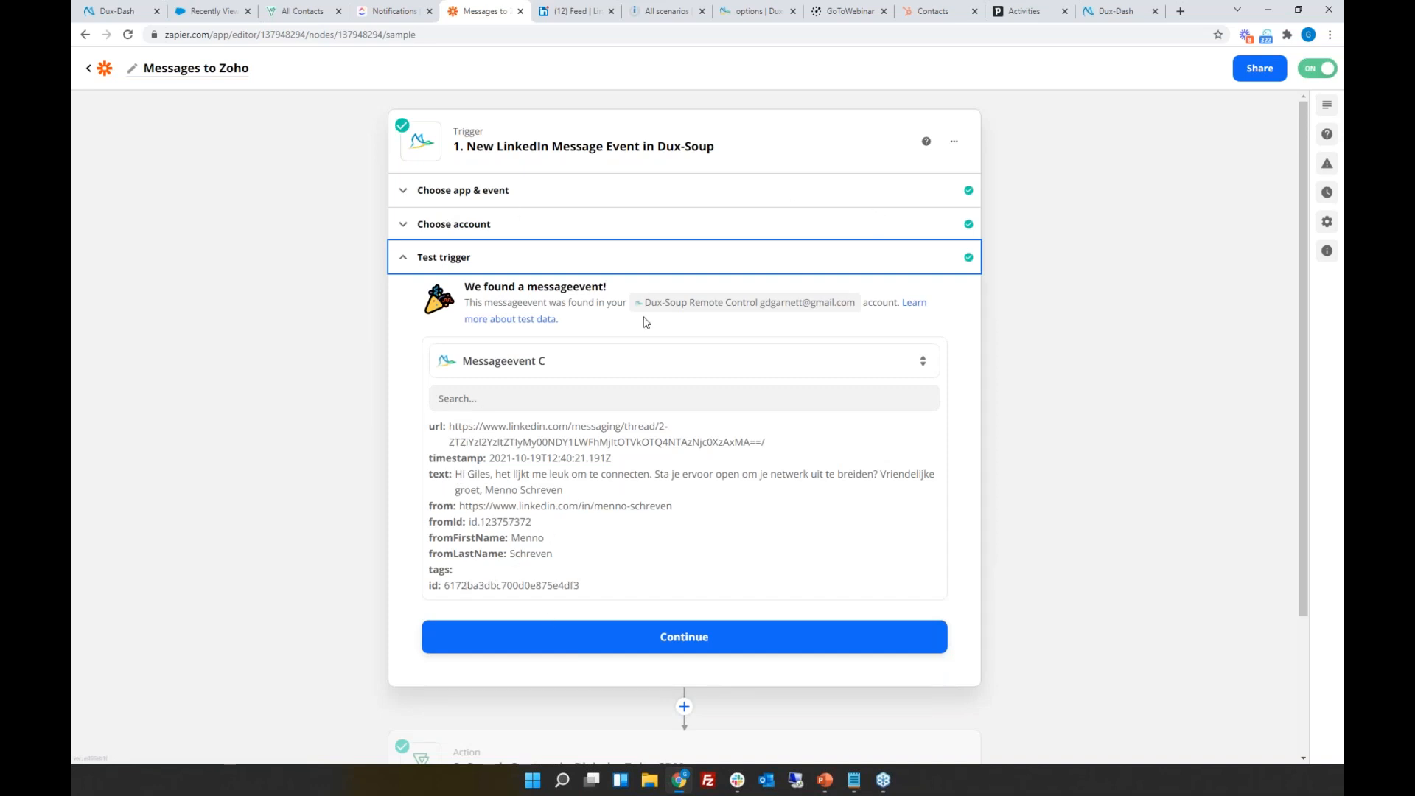
Step: Collapse the trigger test and review the test results of the Search Contact in Bigin by Zoho CRM action
left_click(413, 265)
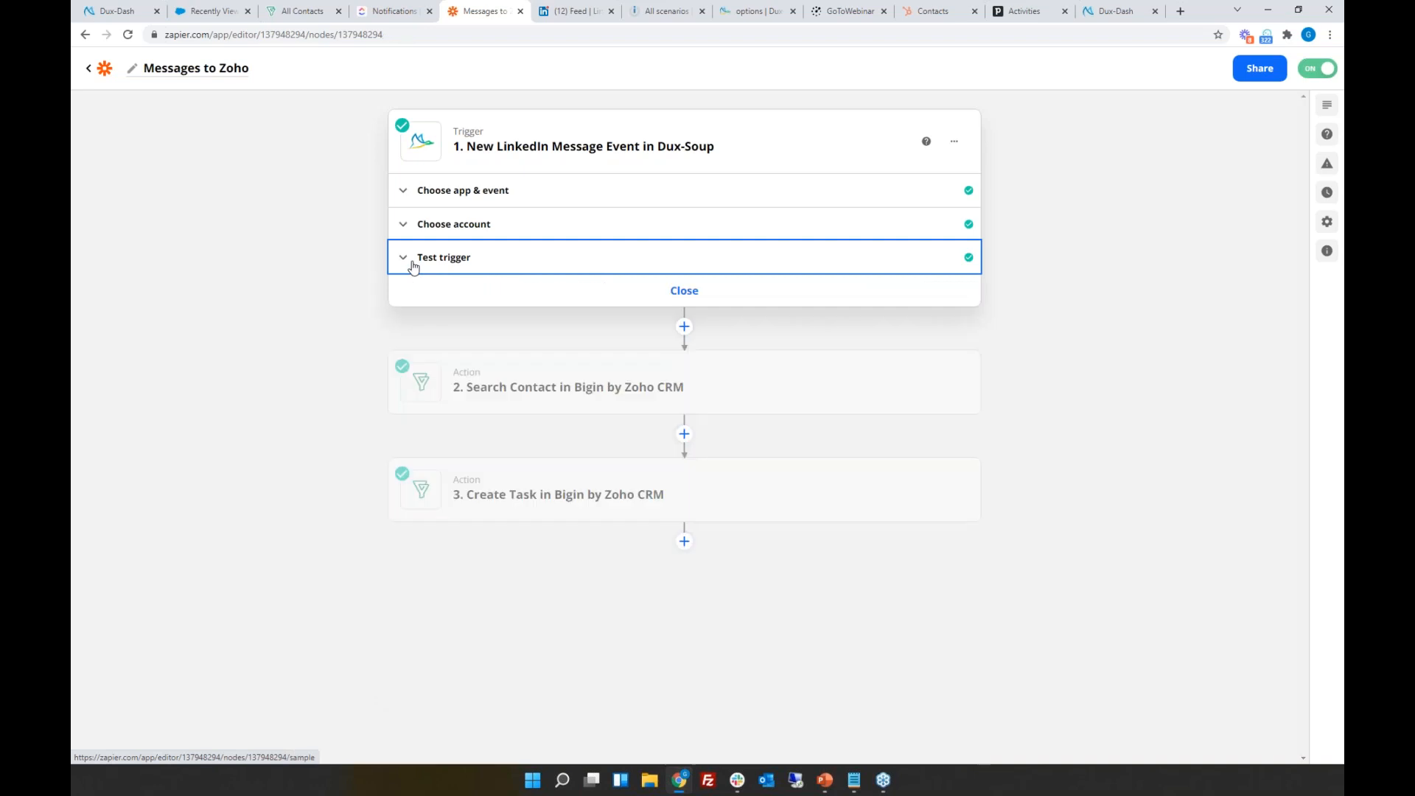
left_click(506, 392)
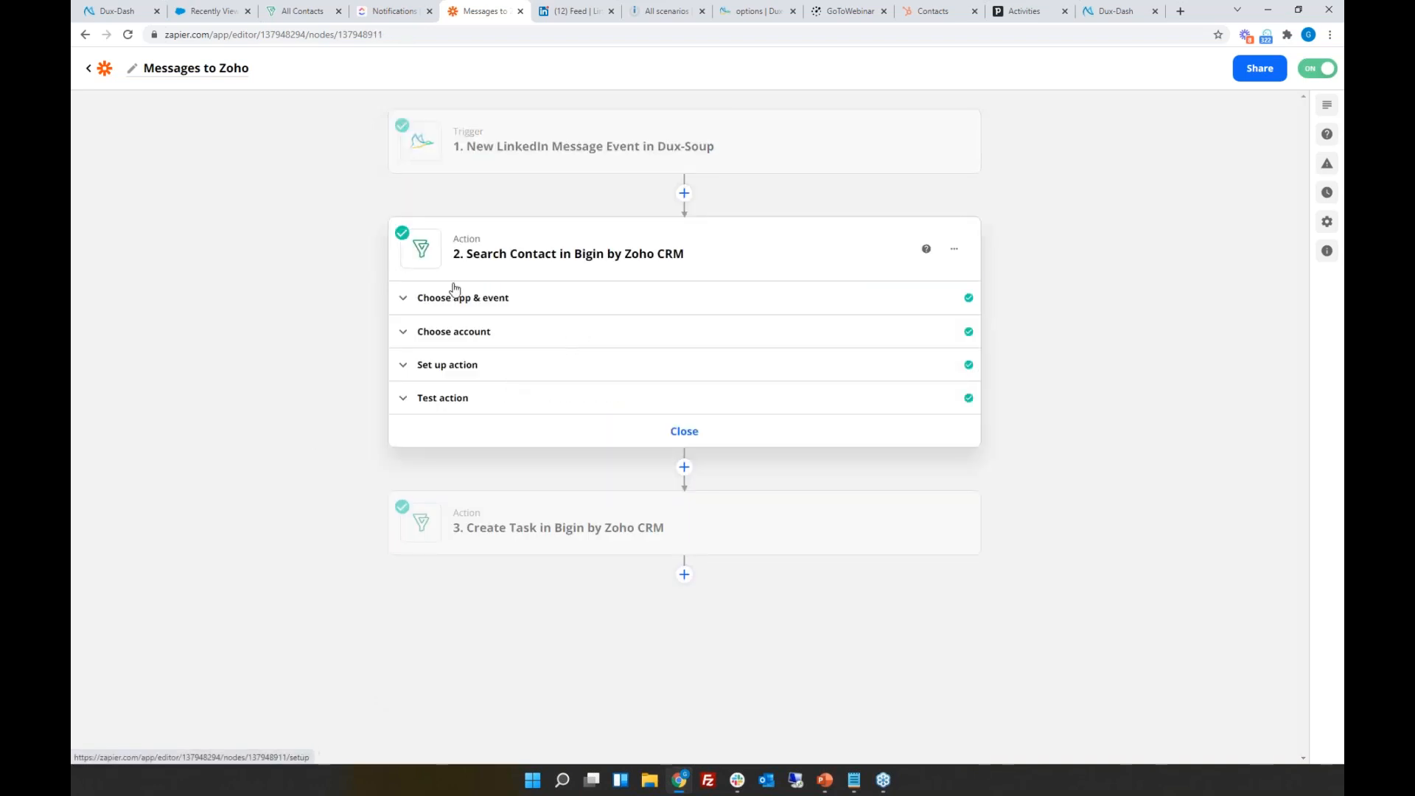
left_click(439, 400)
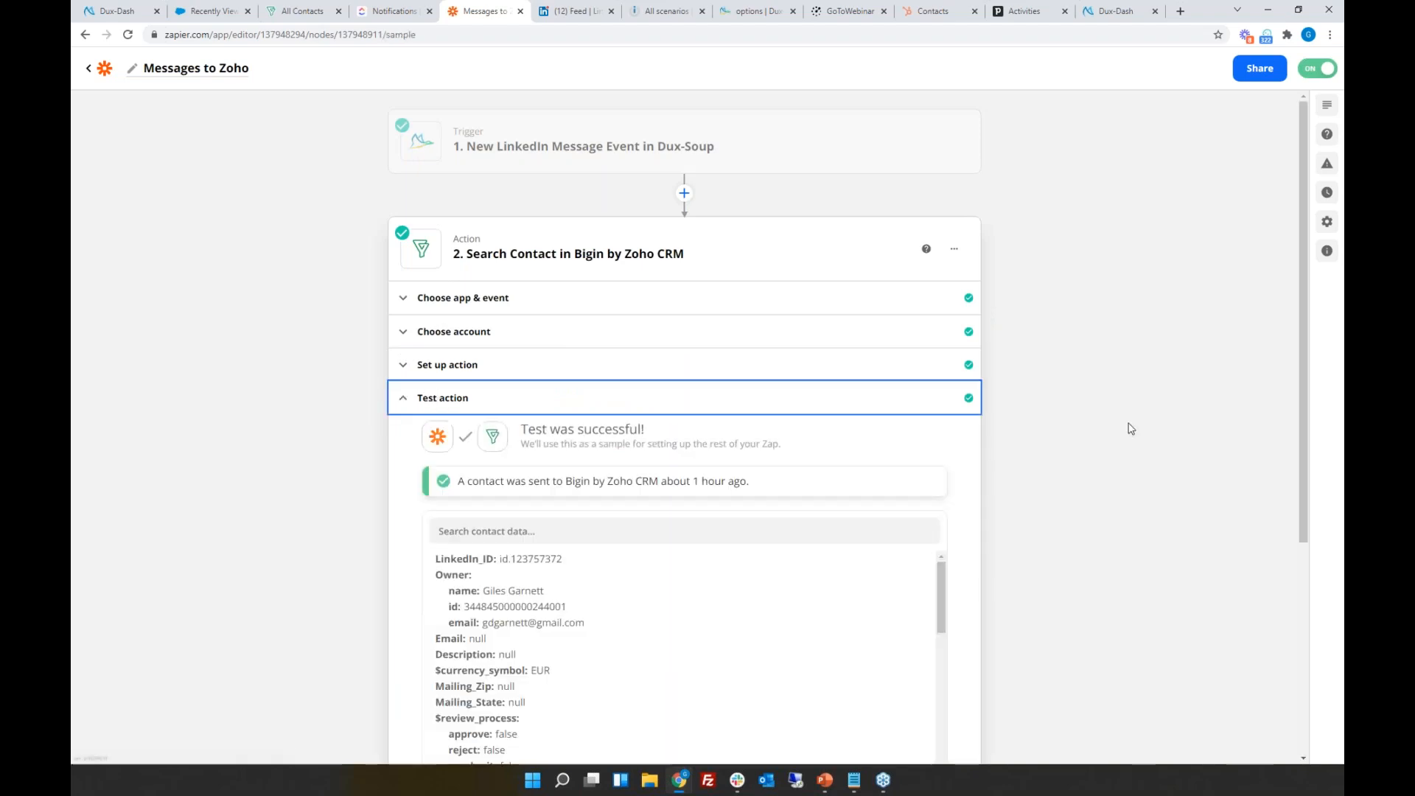
scroll(1136, 424, "down", 4)
scroll(619, 414, "down", 10)
scroll(611, 352, "up", 2)
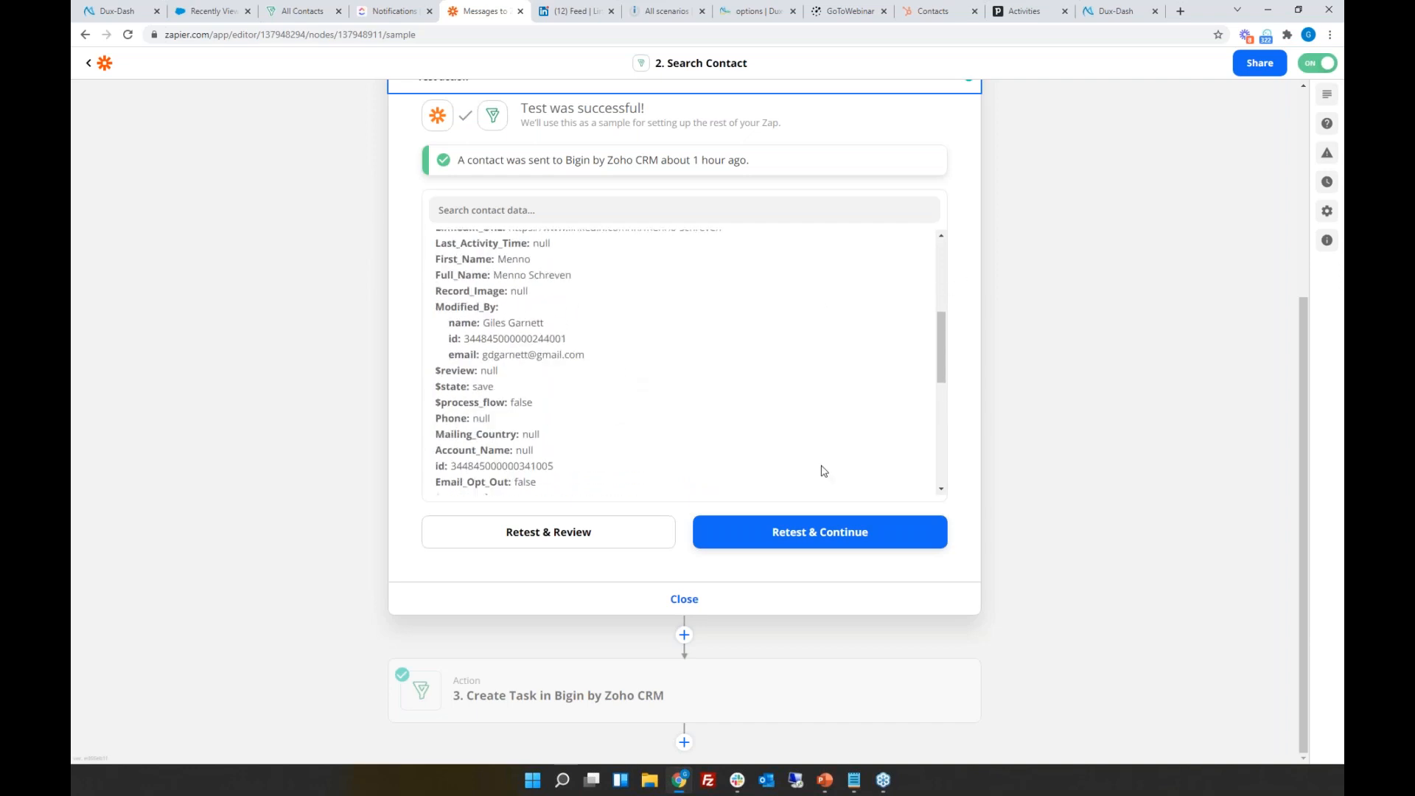
Step: In the Create Task in Bigin action, look over the event and account, and set the task subject to "Another New LinkedIn Message"
left_click(573, 693)
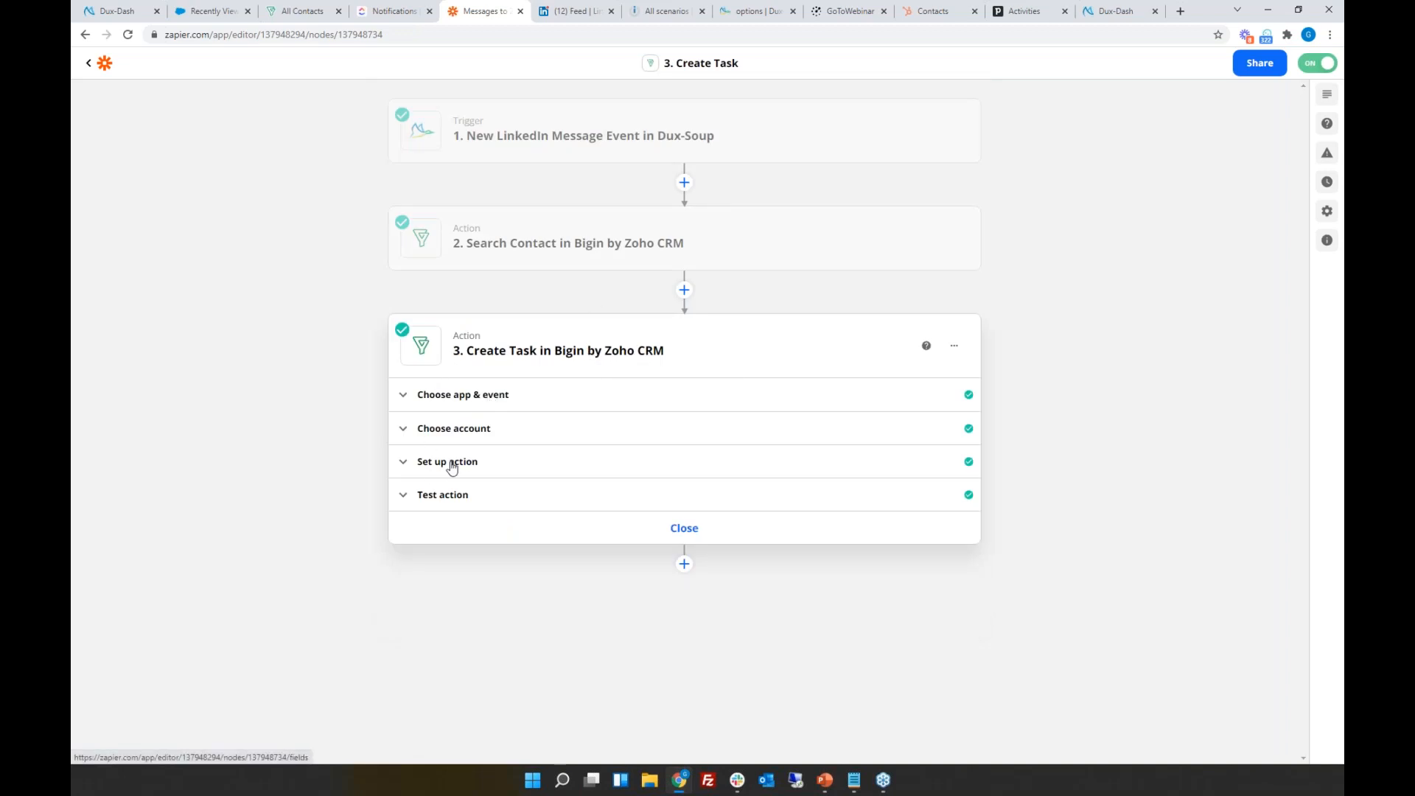
left_click(456, 396)
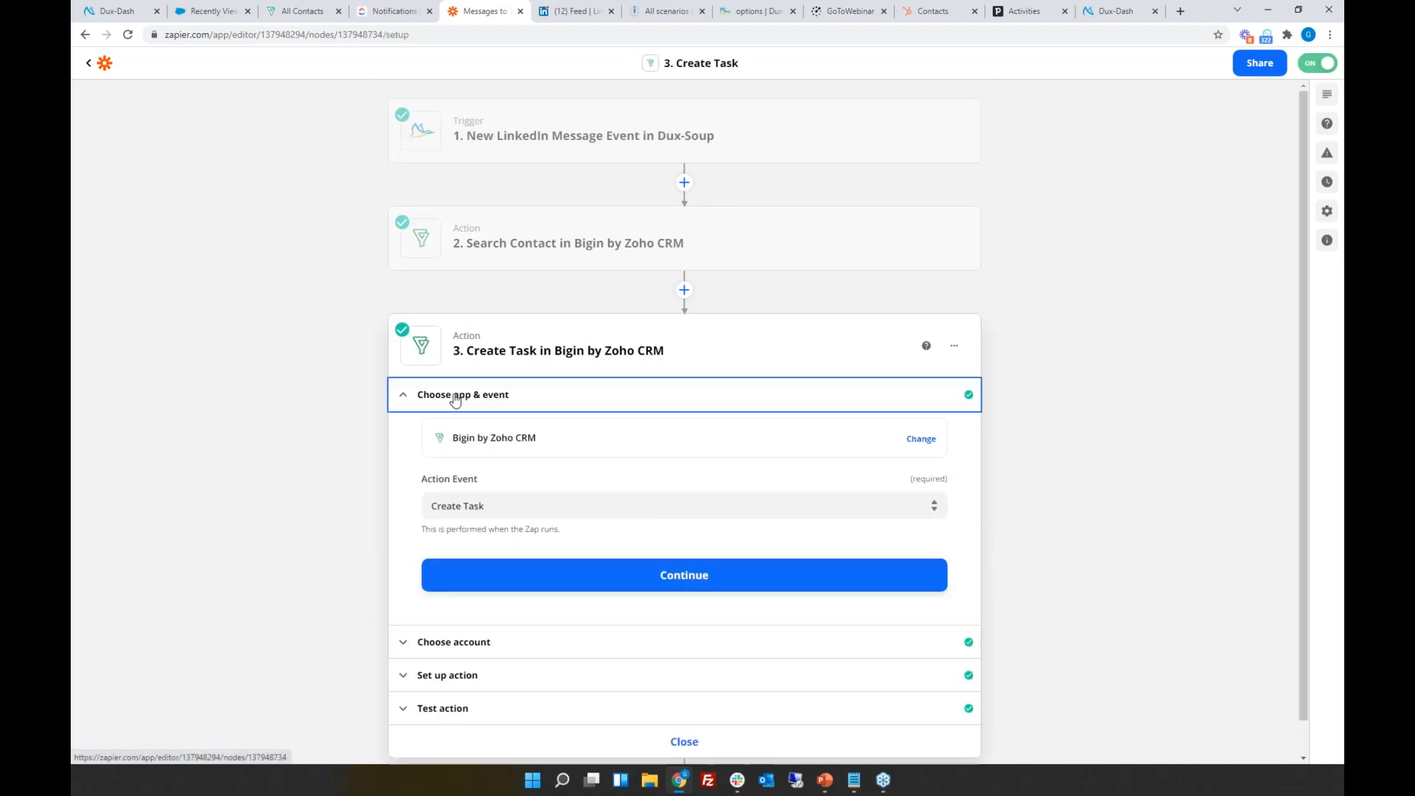
left_click(469, 643)
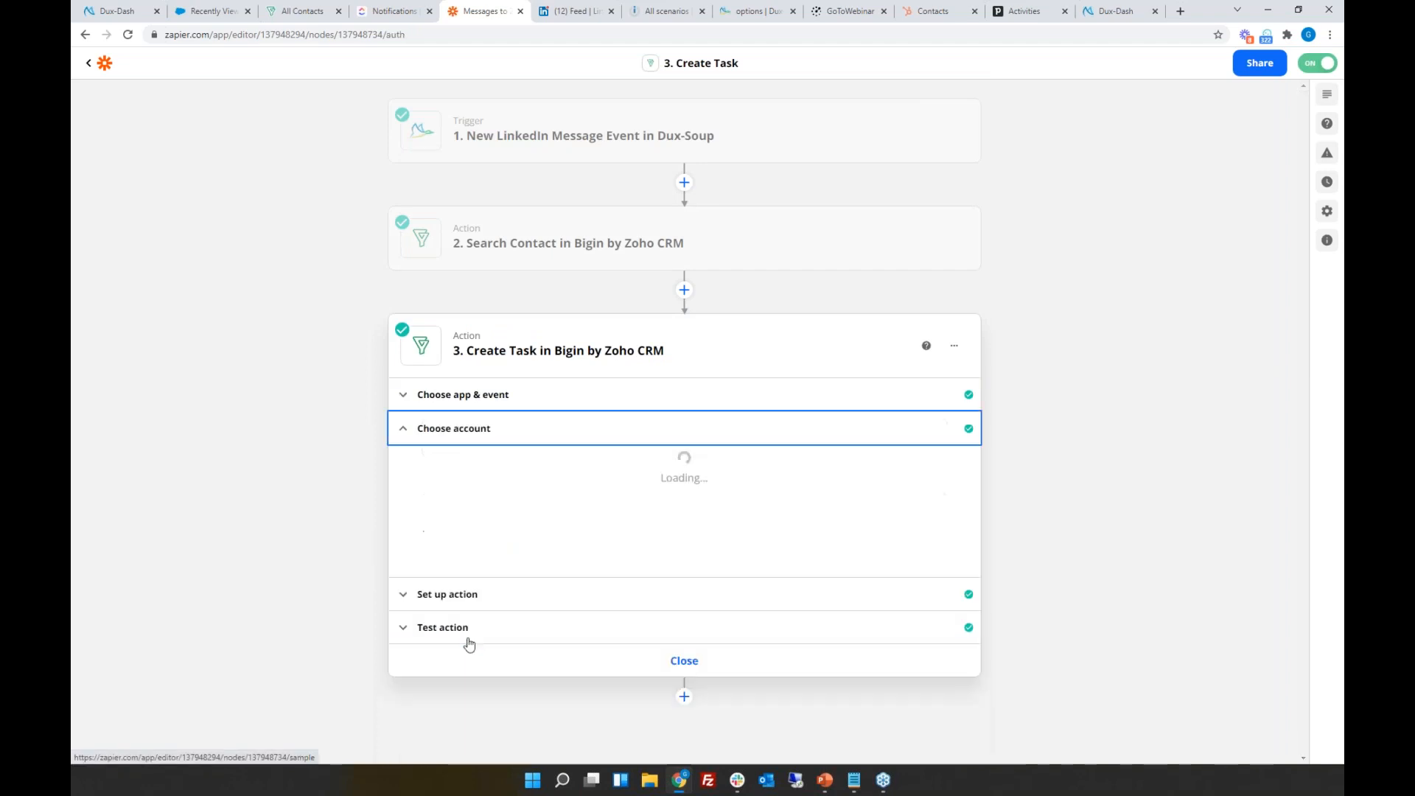
left_click(452, 594)
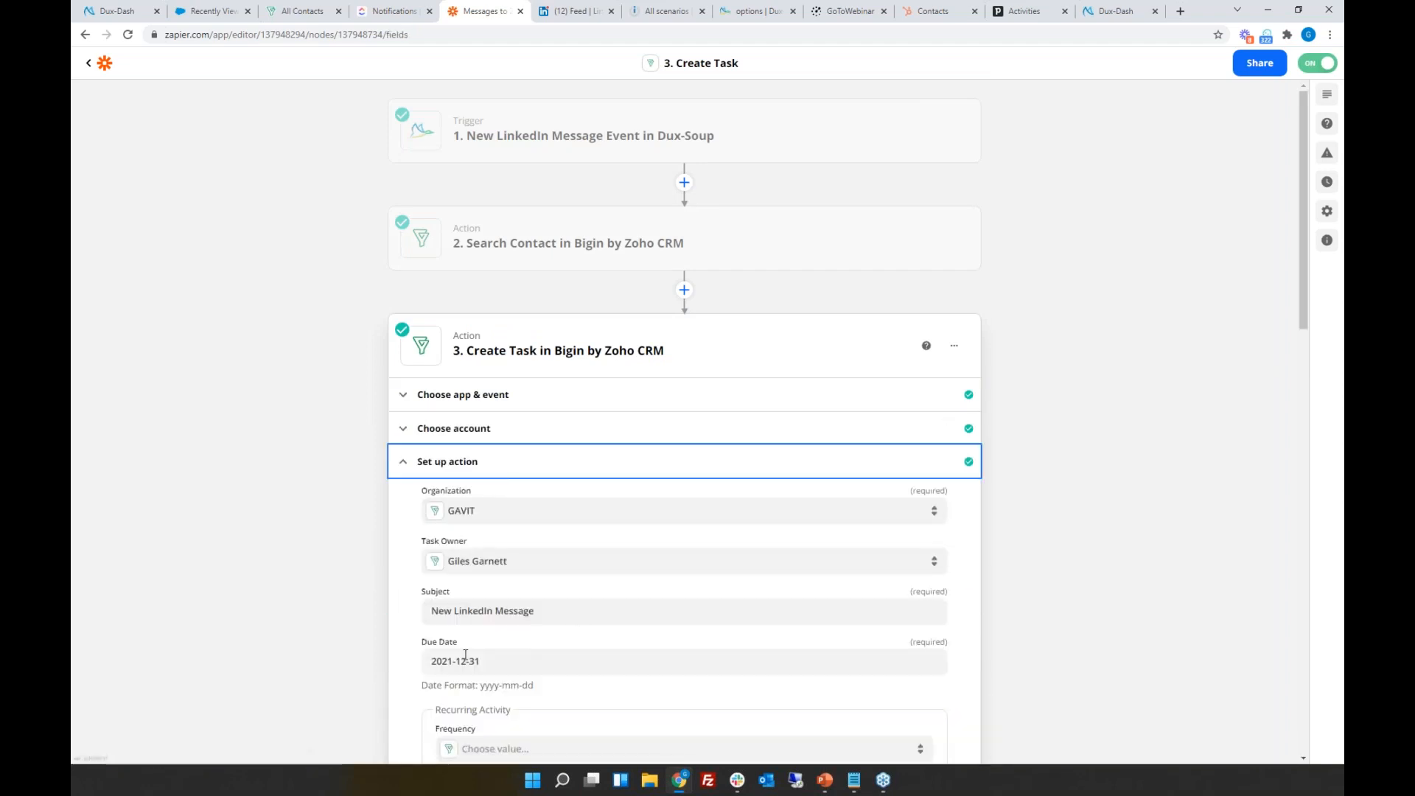
scroll(1068, 474, "down", 2)
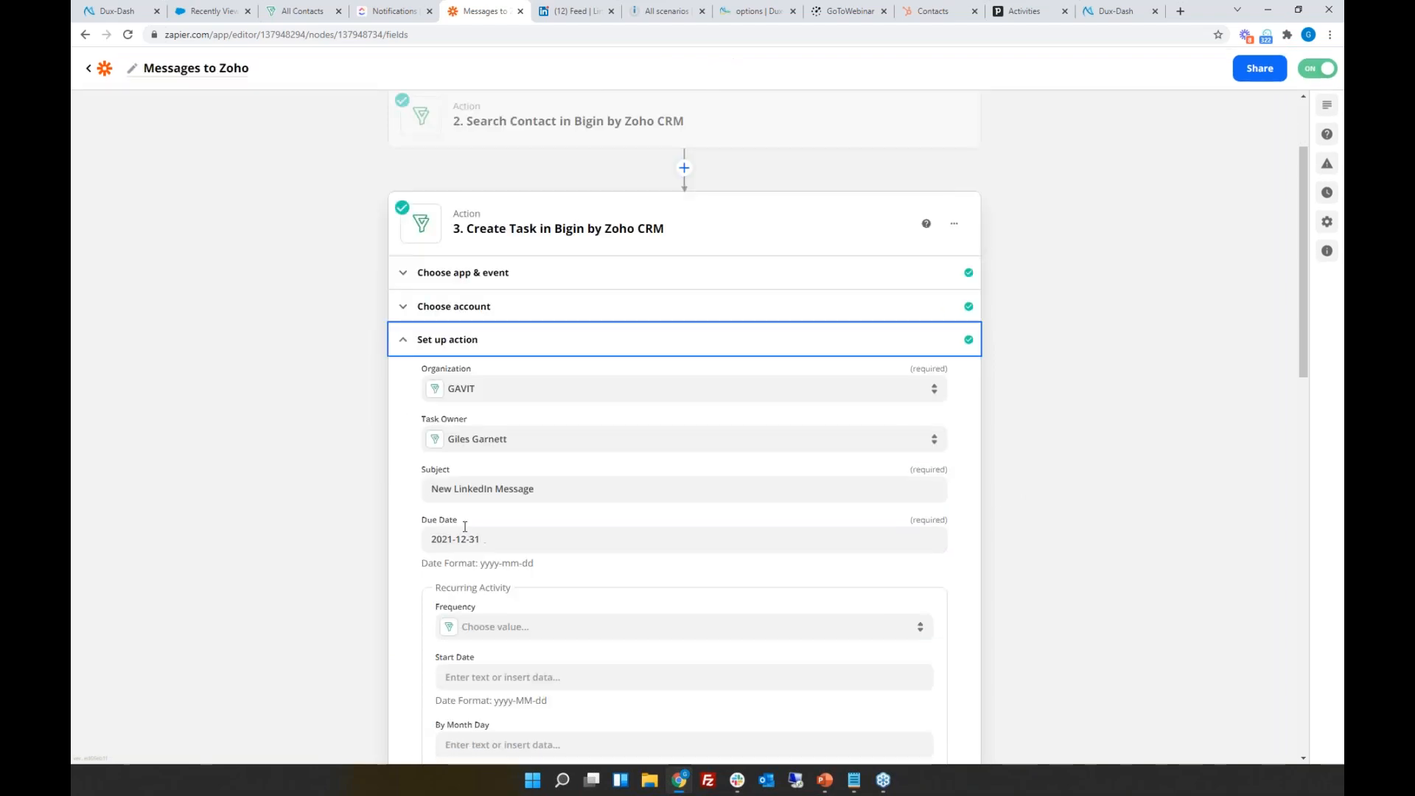
left_click(594, 489)
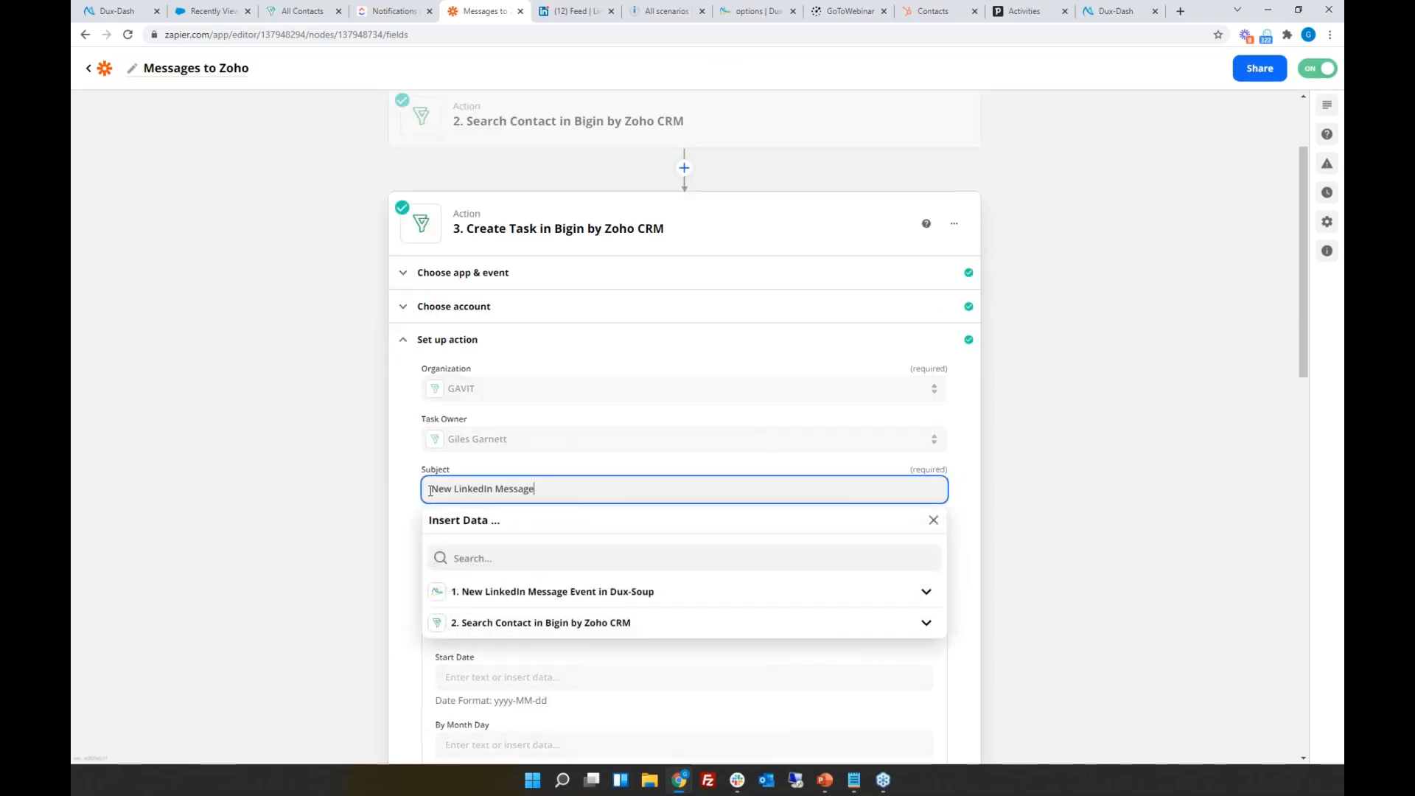
type("Another")
left_click(974, 441)
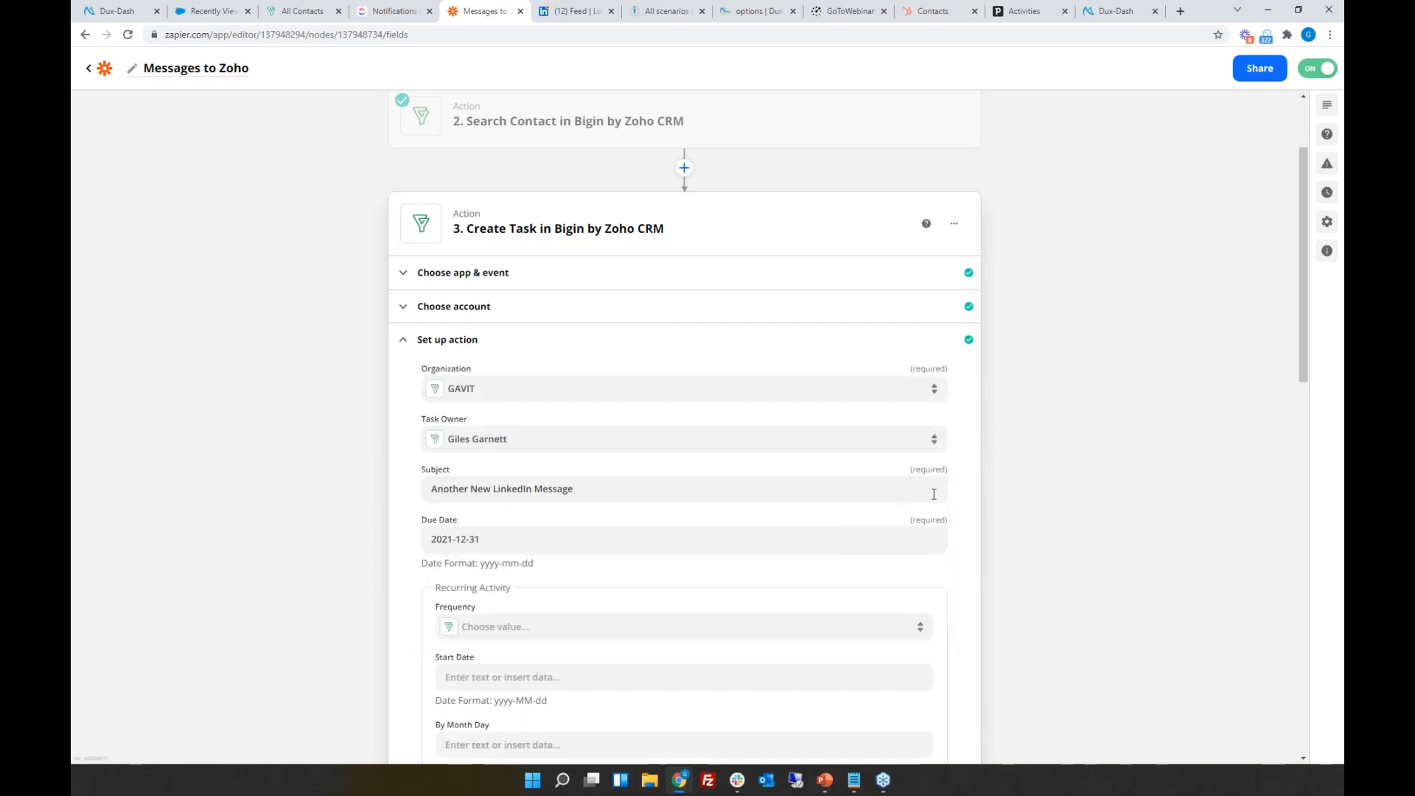
Step: Check the remaining task fields, including the related contact ID and description mappings, and retest the Create Task action
scroll(968, 501, "down", 3)
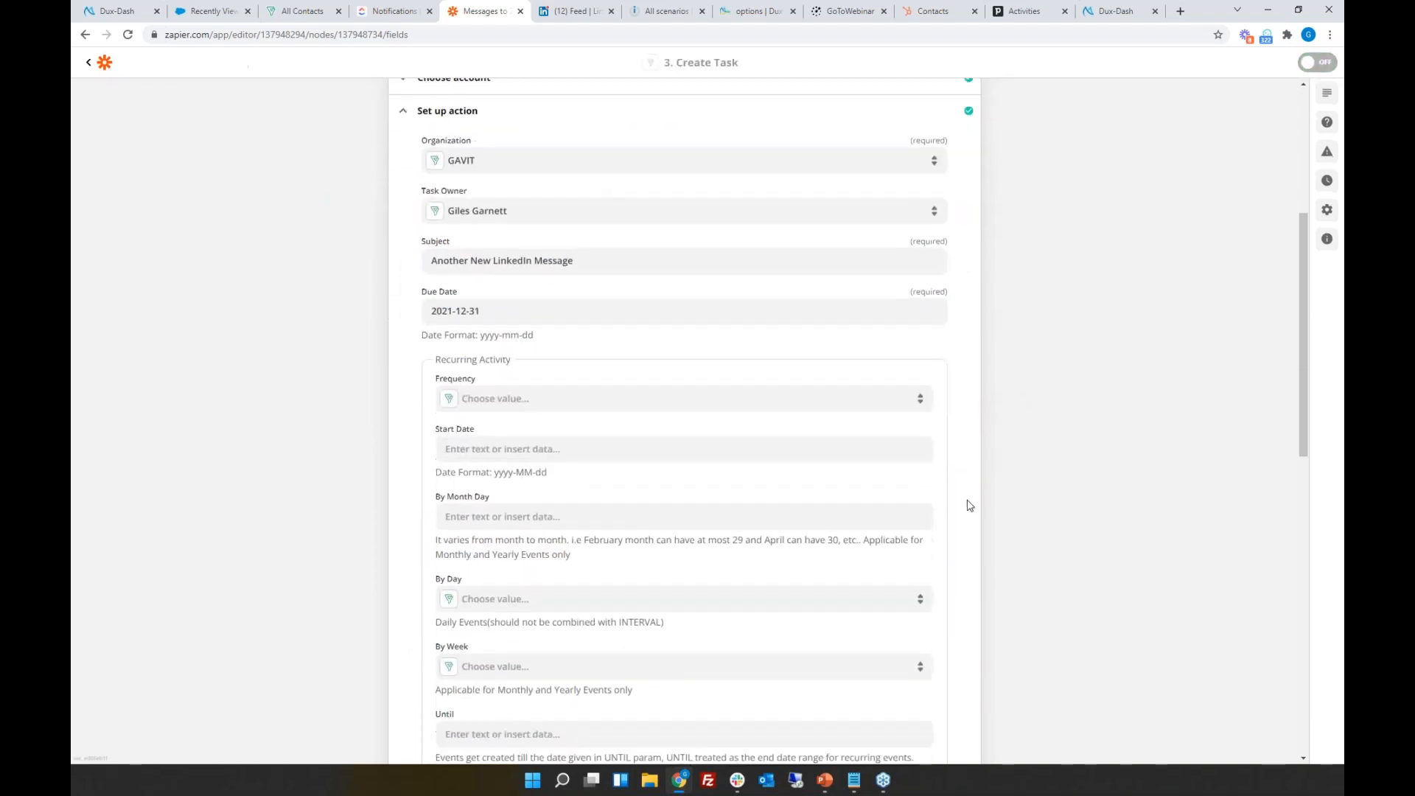
scroll(970, 505, "down", 6)
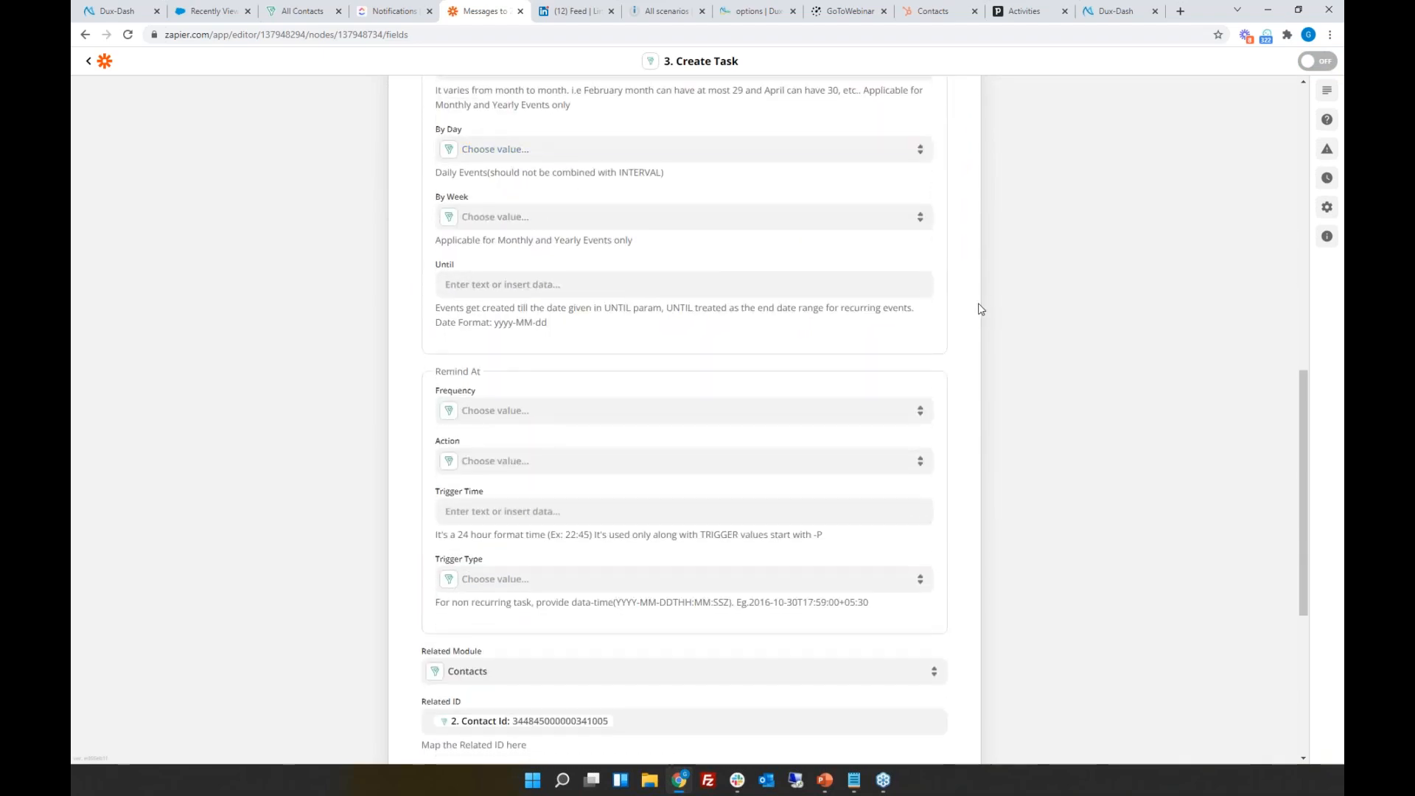
scroll(980, 308, "down", 1)
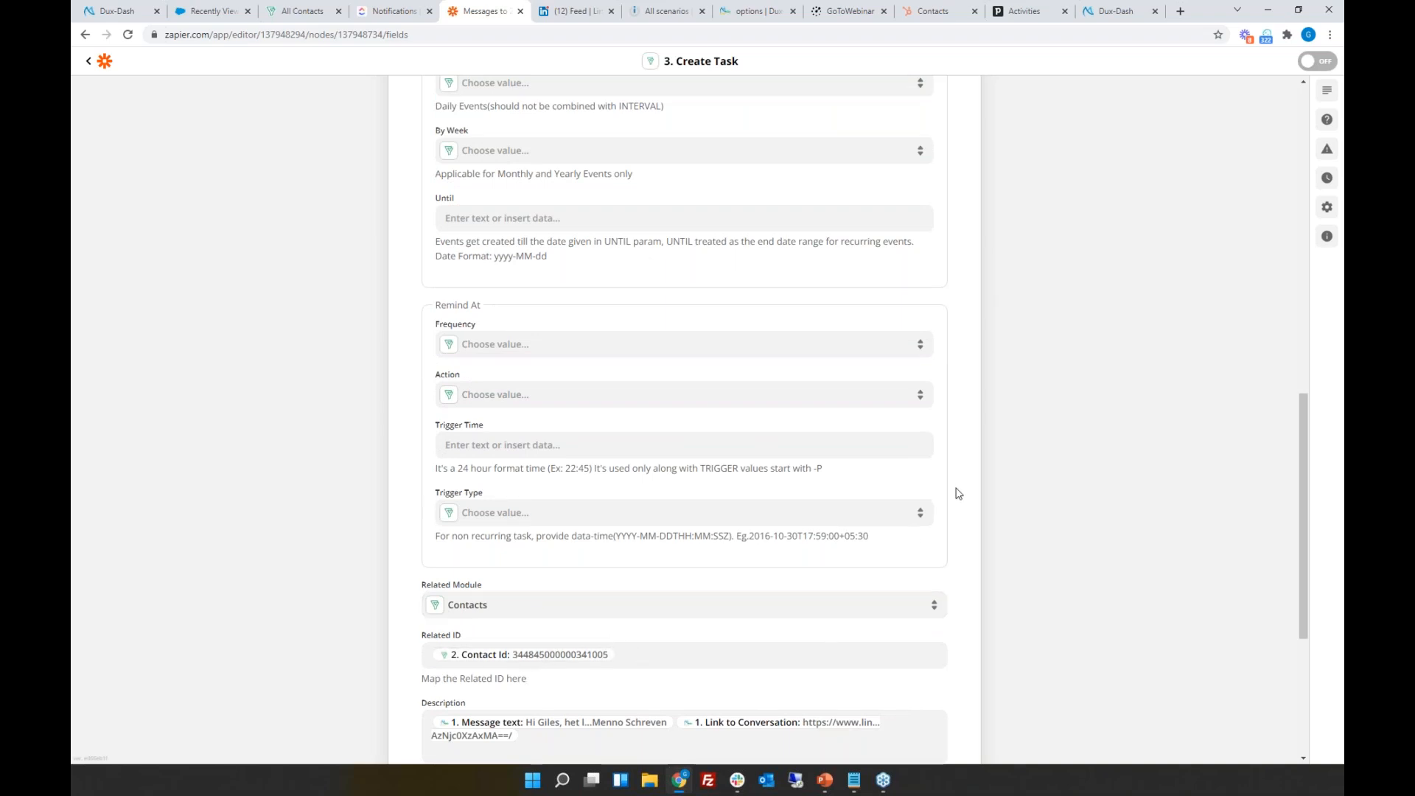
scroll(958, 490, "down", 3)
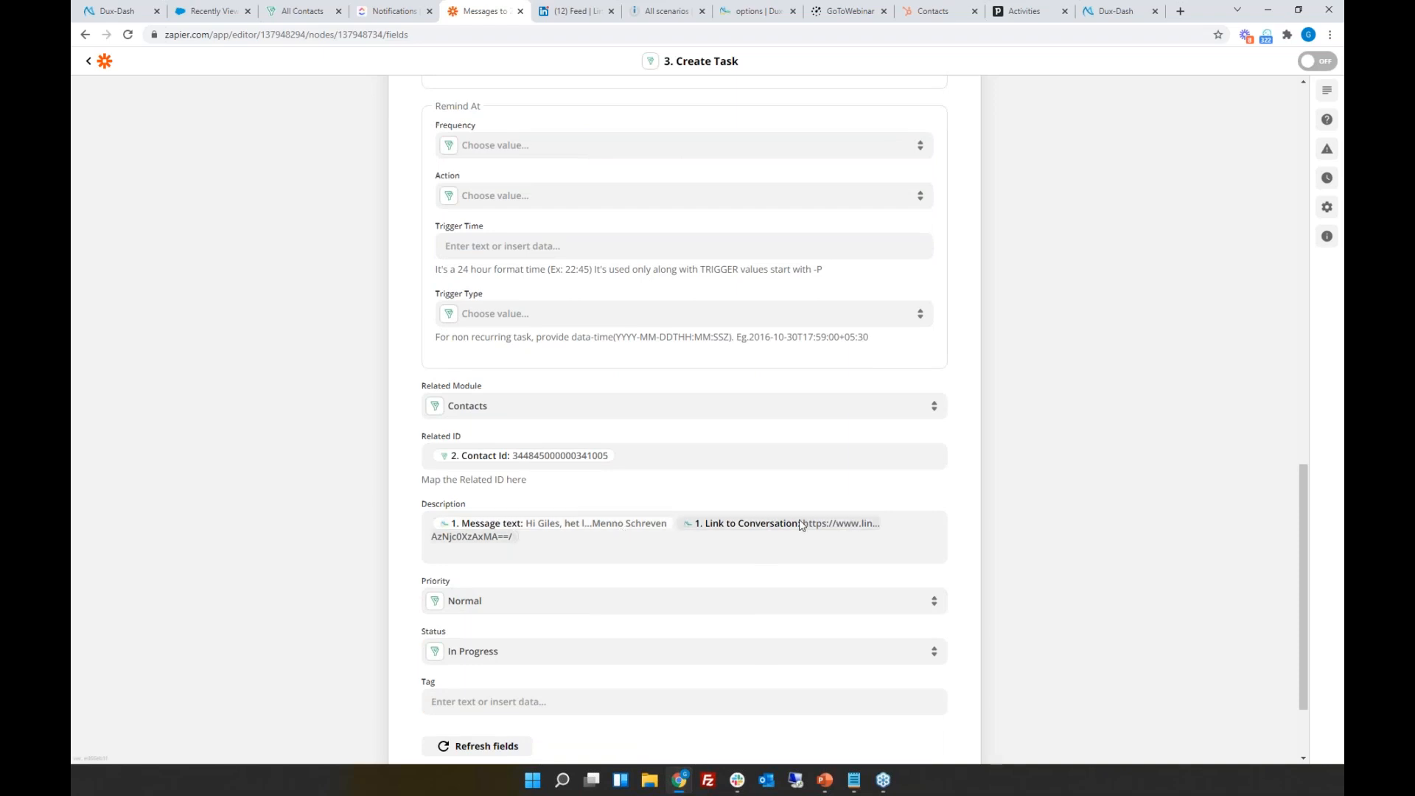
left_click(969, 458)
scroll(648, 656, "down", 2)
left_click(665, 674)
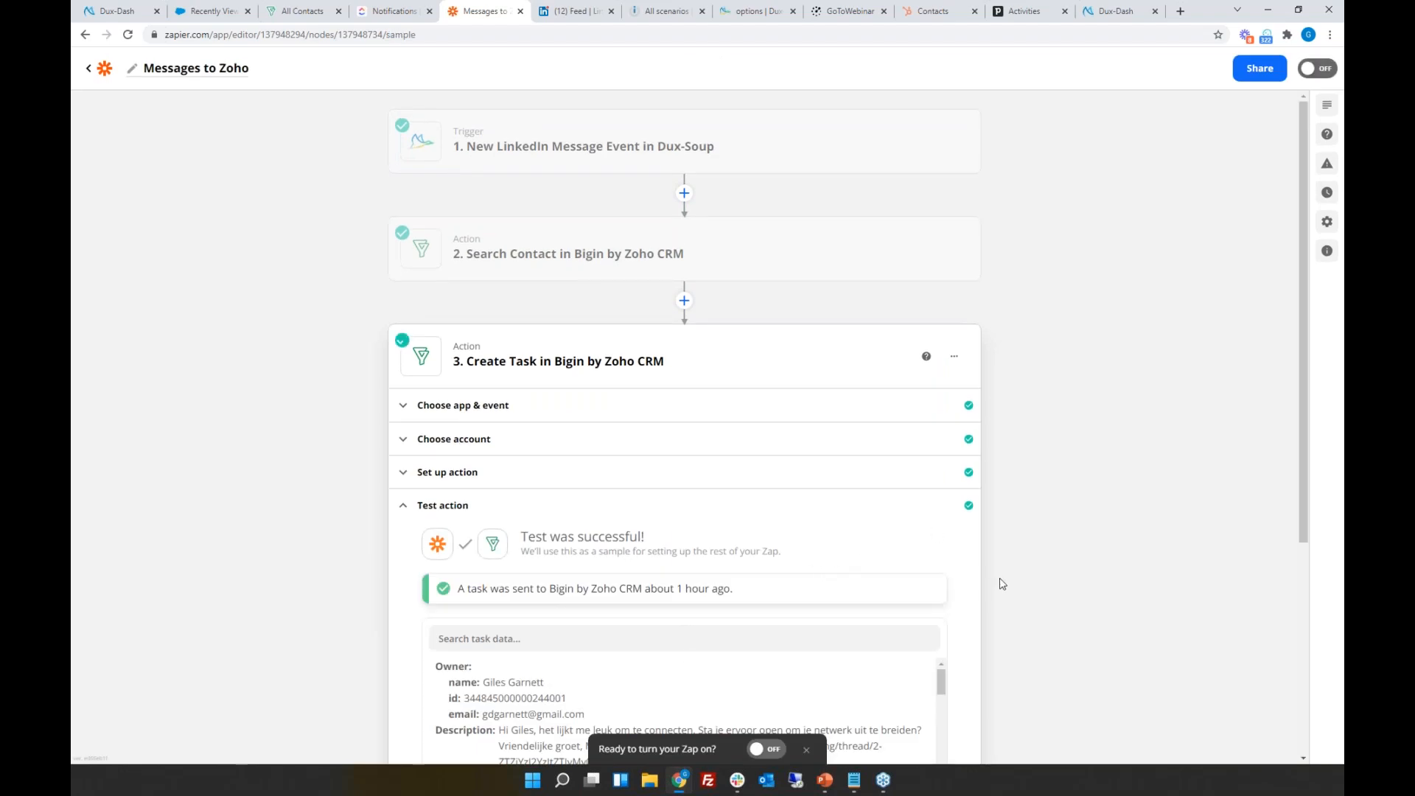
scroll(995, 569, "down", 5)
left_click(556, 639)
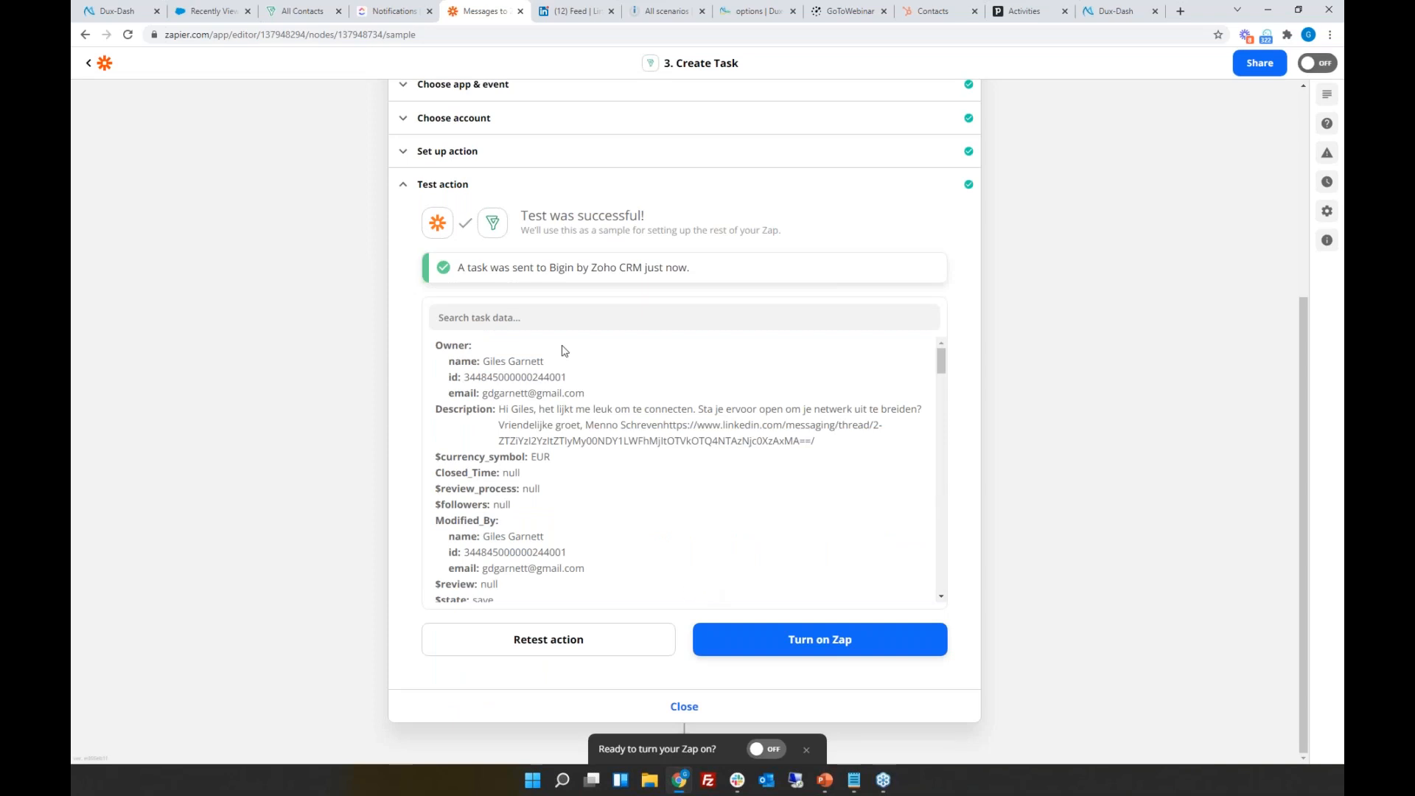
Step: Switch to Bigin, list the tasks, and view the details of Another New LinkedIn Message and an older New LinkedIn Message task
left_click(302, 11)
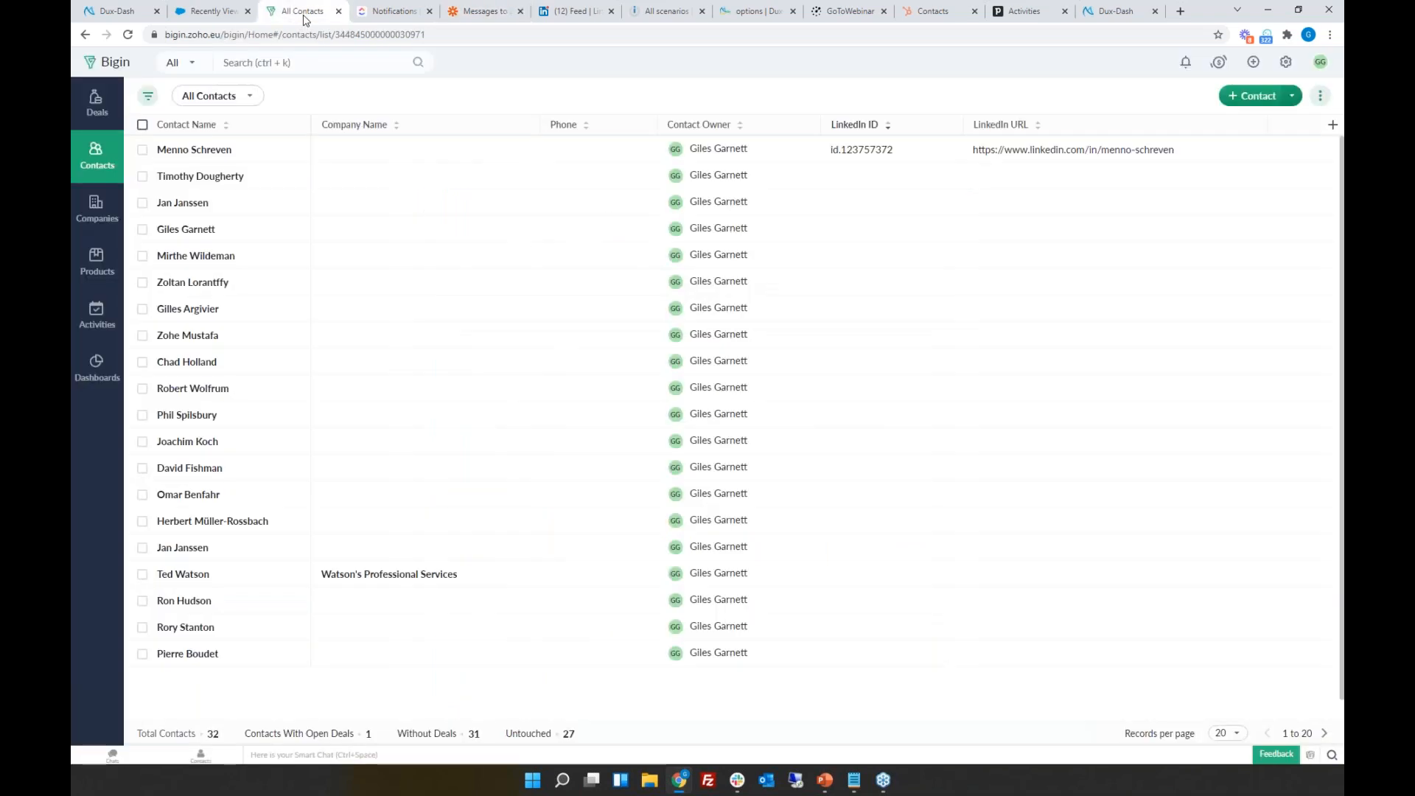
left_click(111, 318)
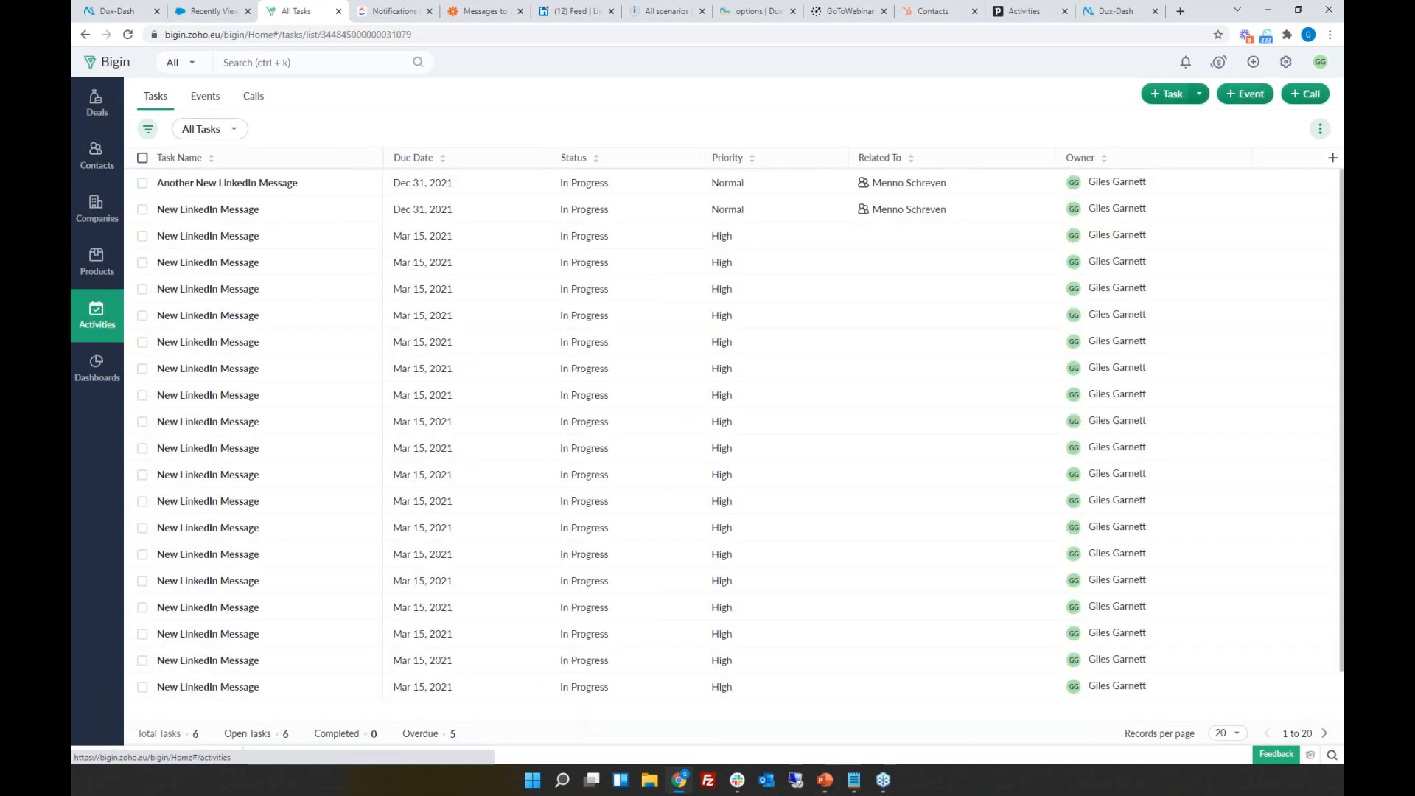
left_click(251, 187)
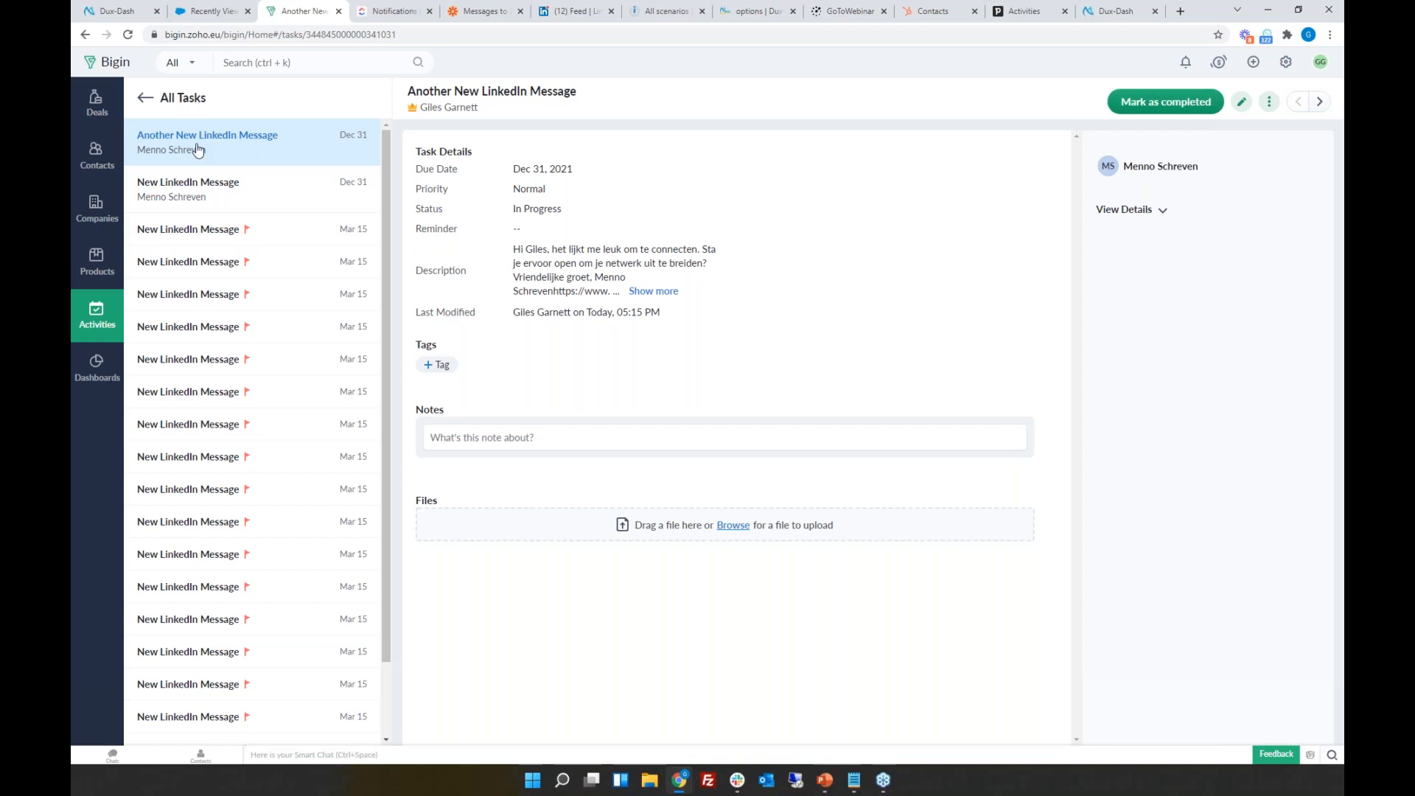
left_click(188, 232)
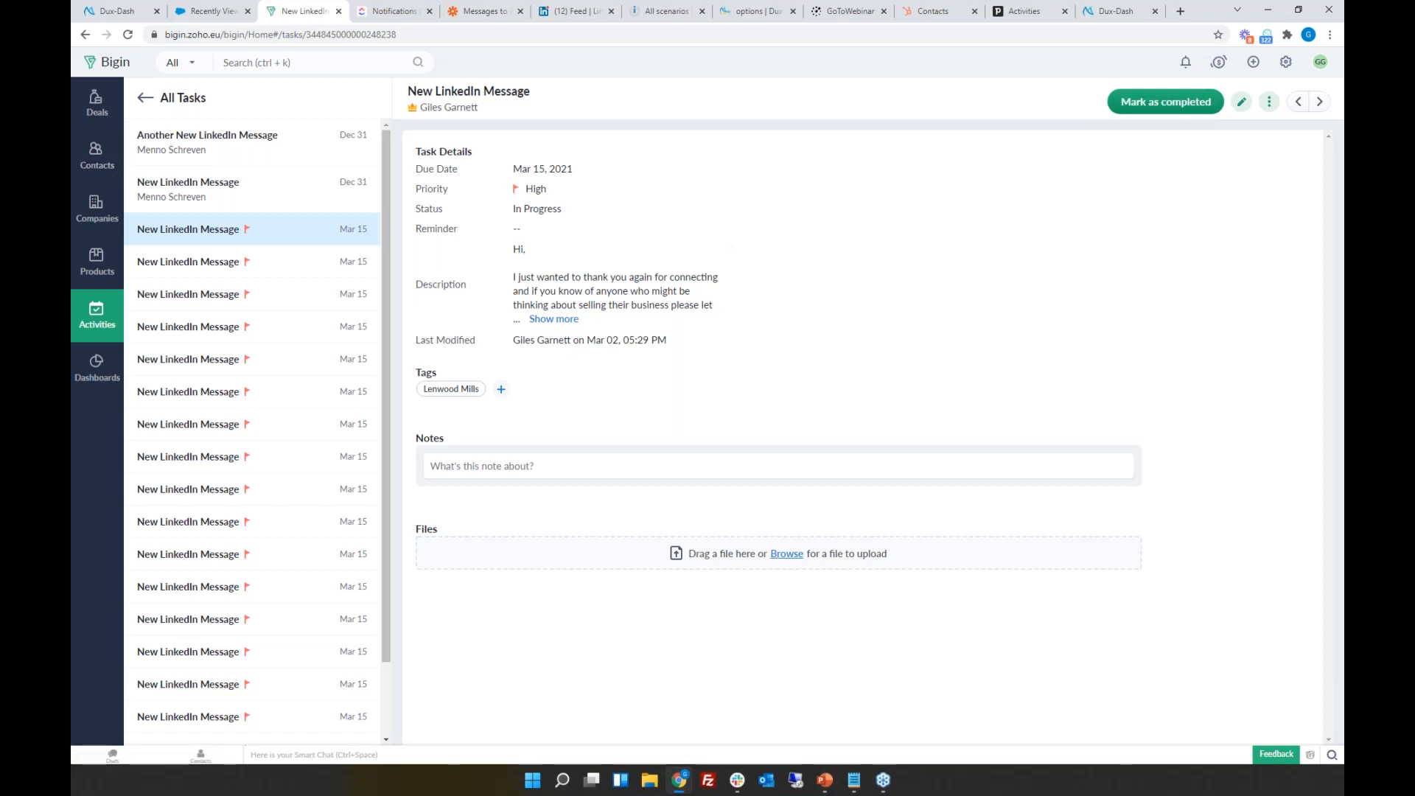
Step: Glance at the ClickUp notifications, return to Zapier, and open the Messages to Clickup Zap from the Zaps list
left_click(390, 11)
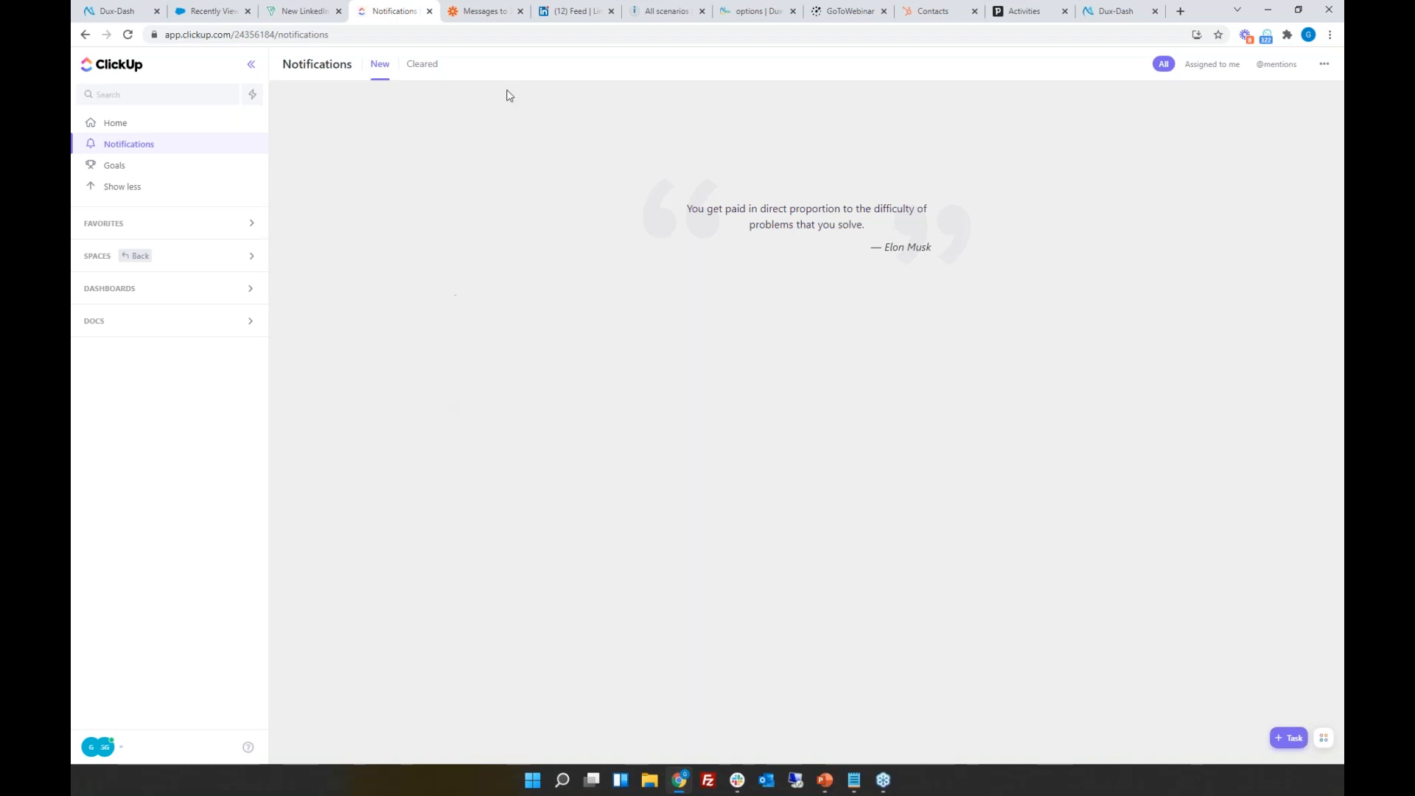
left_click(483, 16)
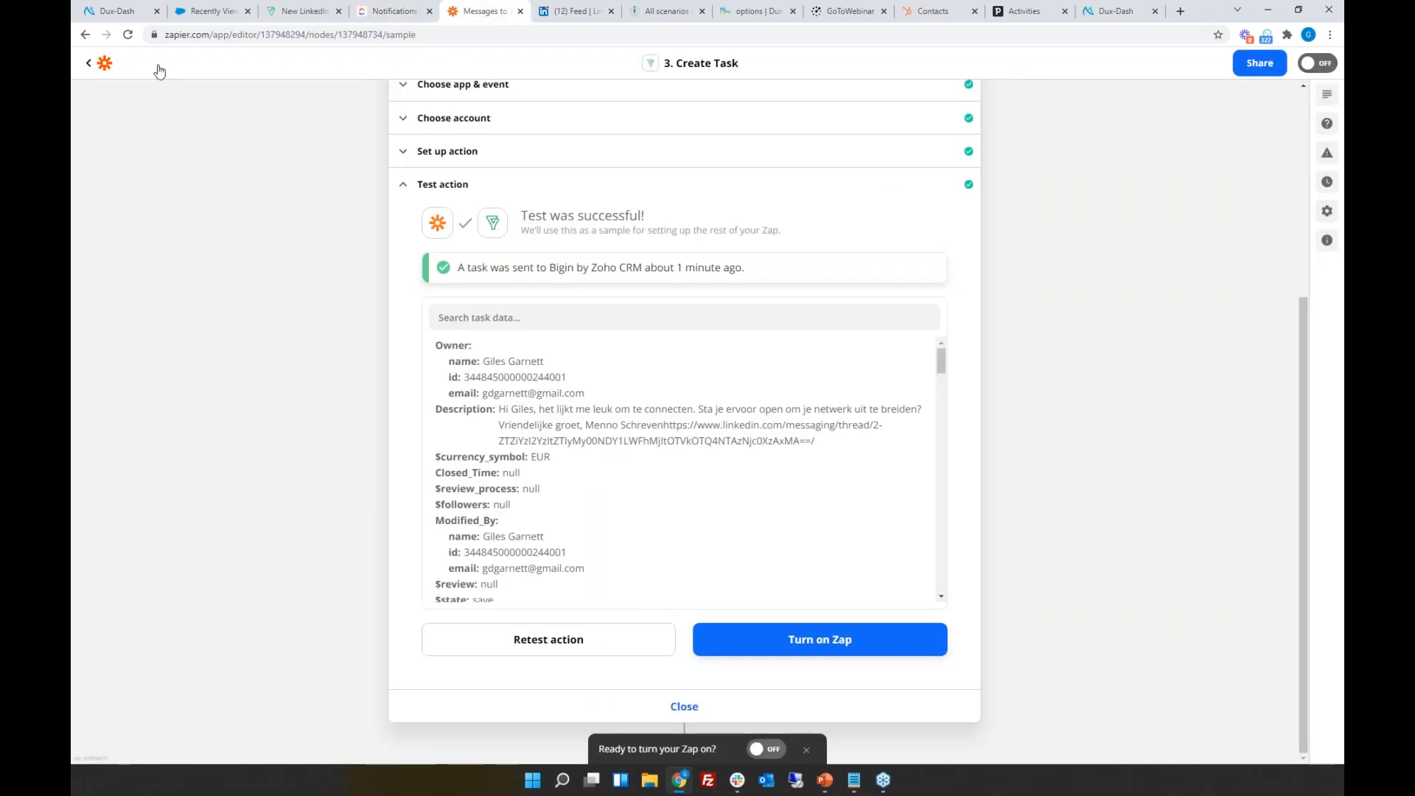
left_click(88, 63)
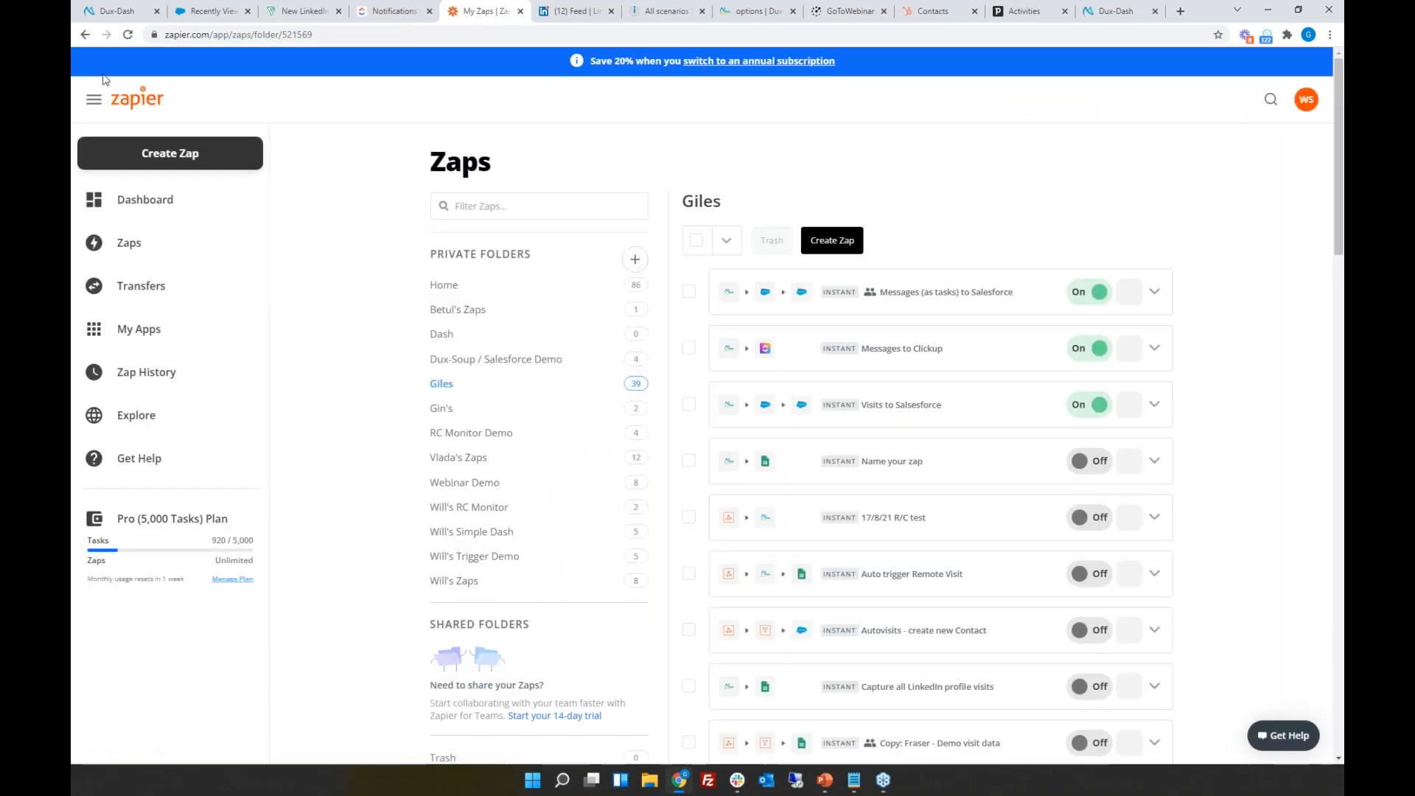
left_click(894, 357)
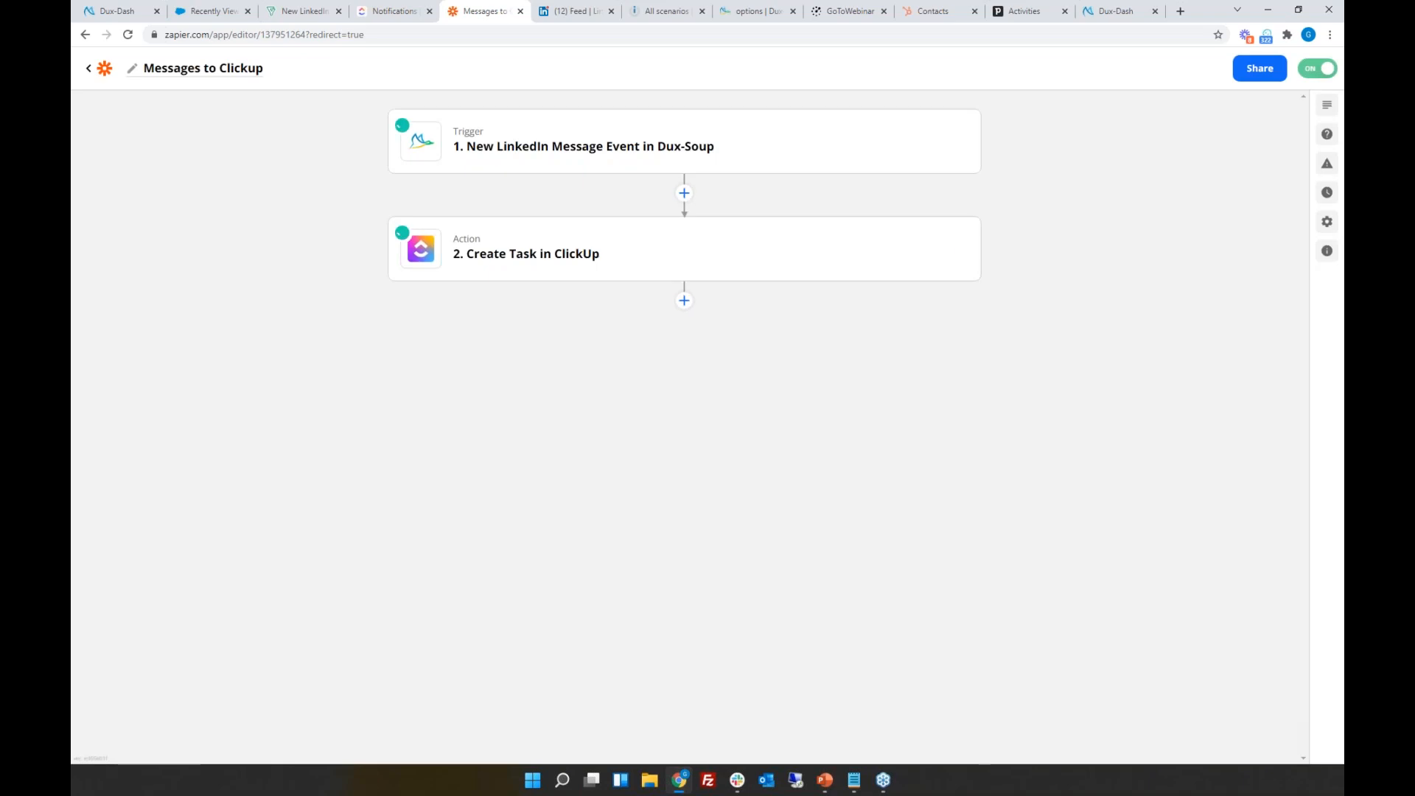
Step: Review the test data of the Clickup Zap's New LinkedIn Message Event trigger and collapse it
left_click(619, 150)
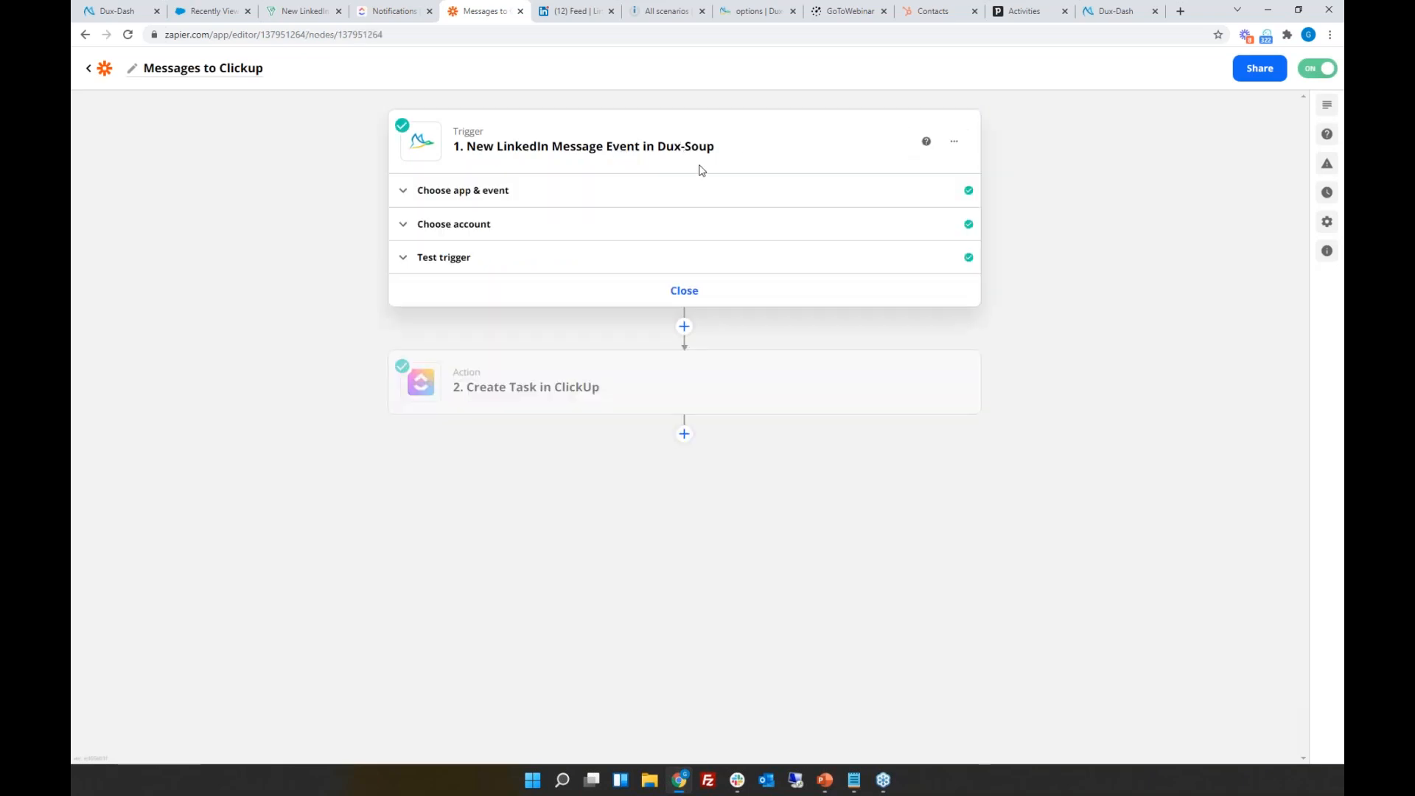
left_click(435, 260)
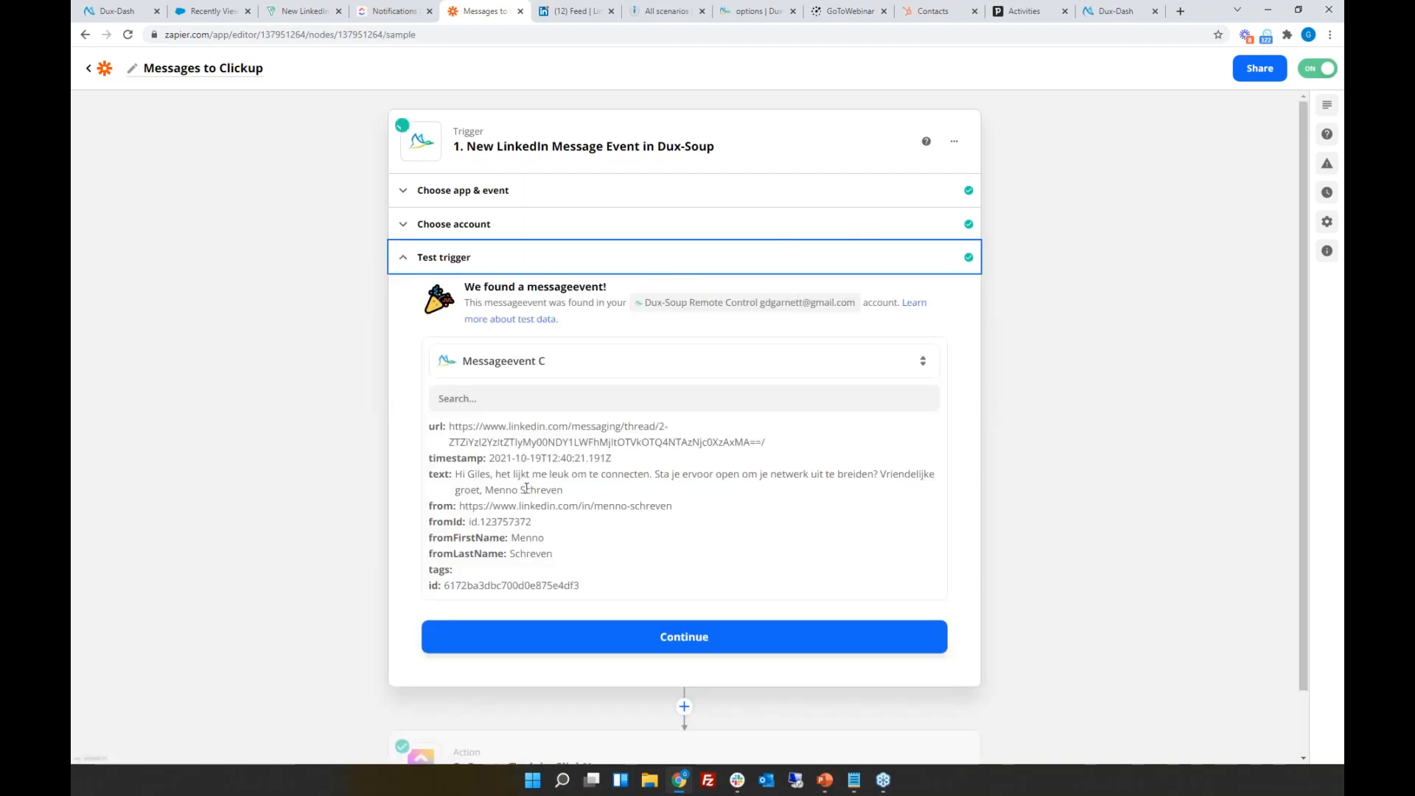
scroll(526, 490, "down", 1)
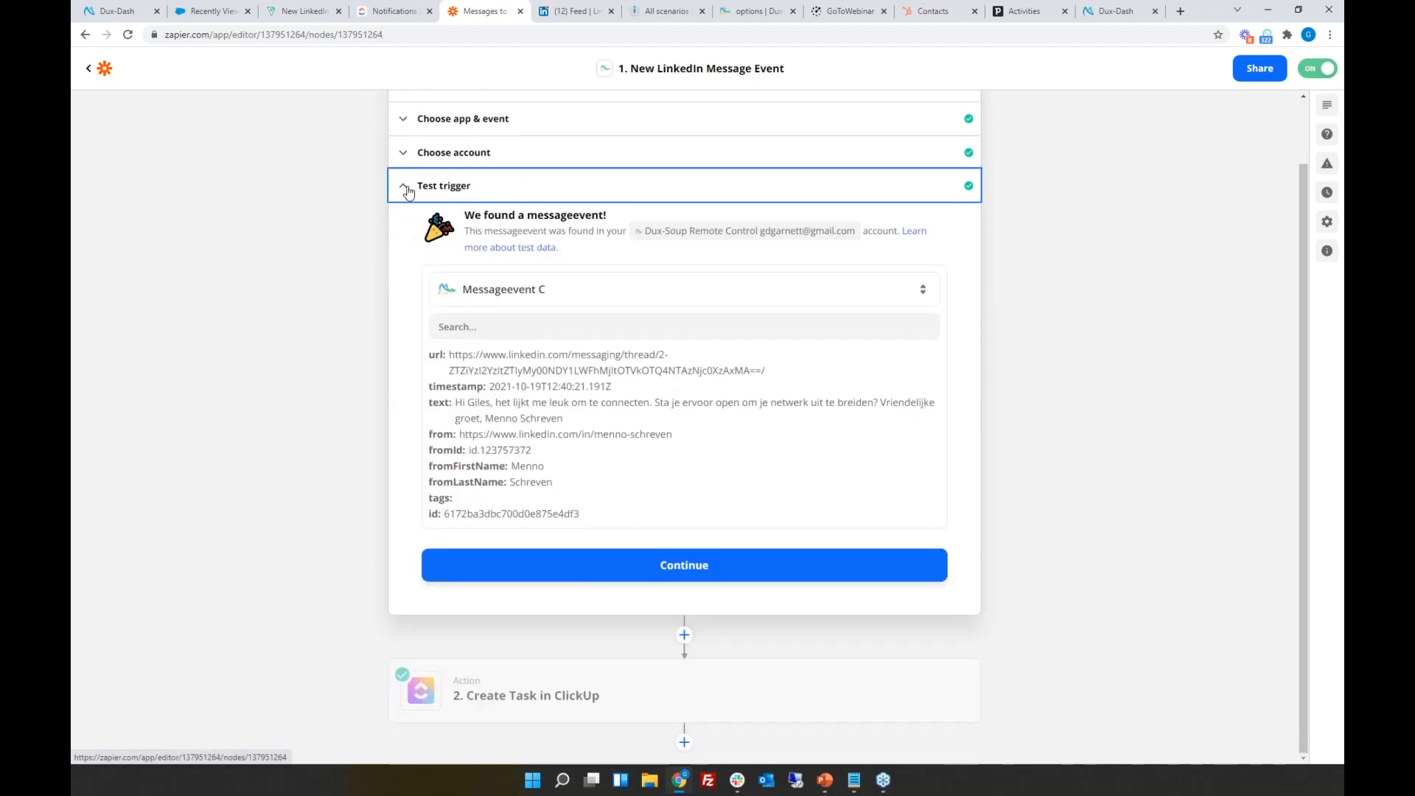
left_click(407, 193)
Step: Review the Create Task in ClickUp action's app and event, account, workspace, list, task name, description and assignee mappings
left_click(508, 387)
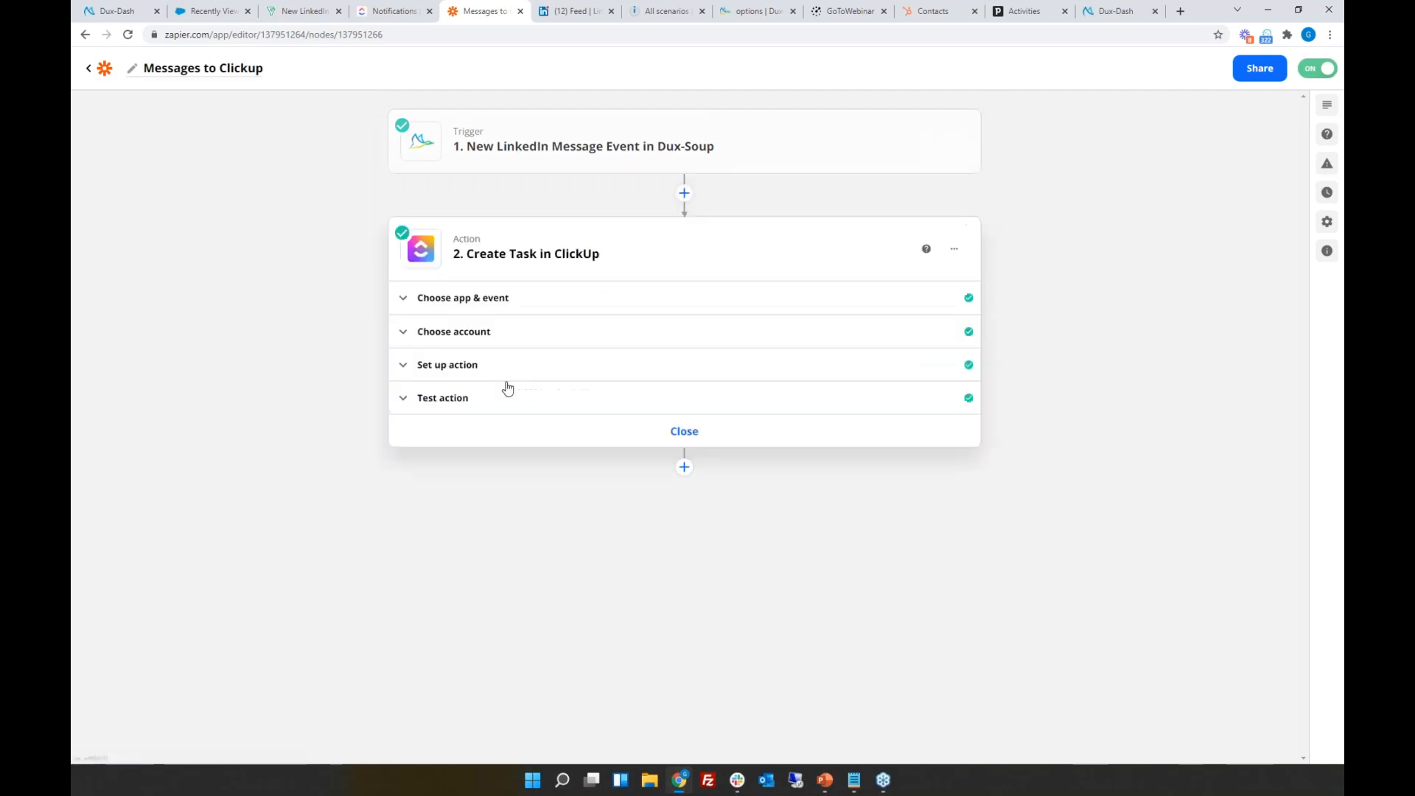
left_click(463, 300)
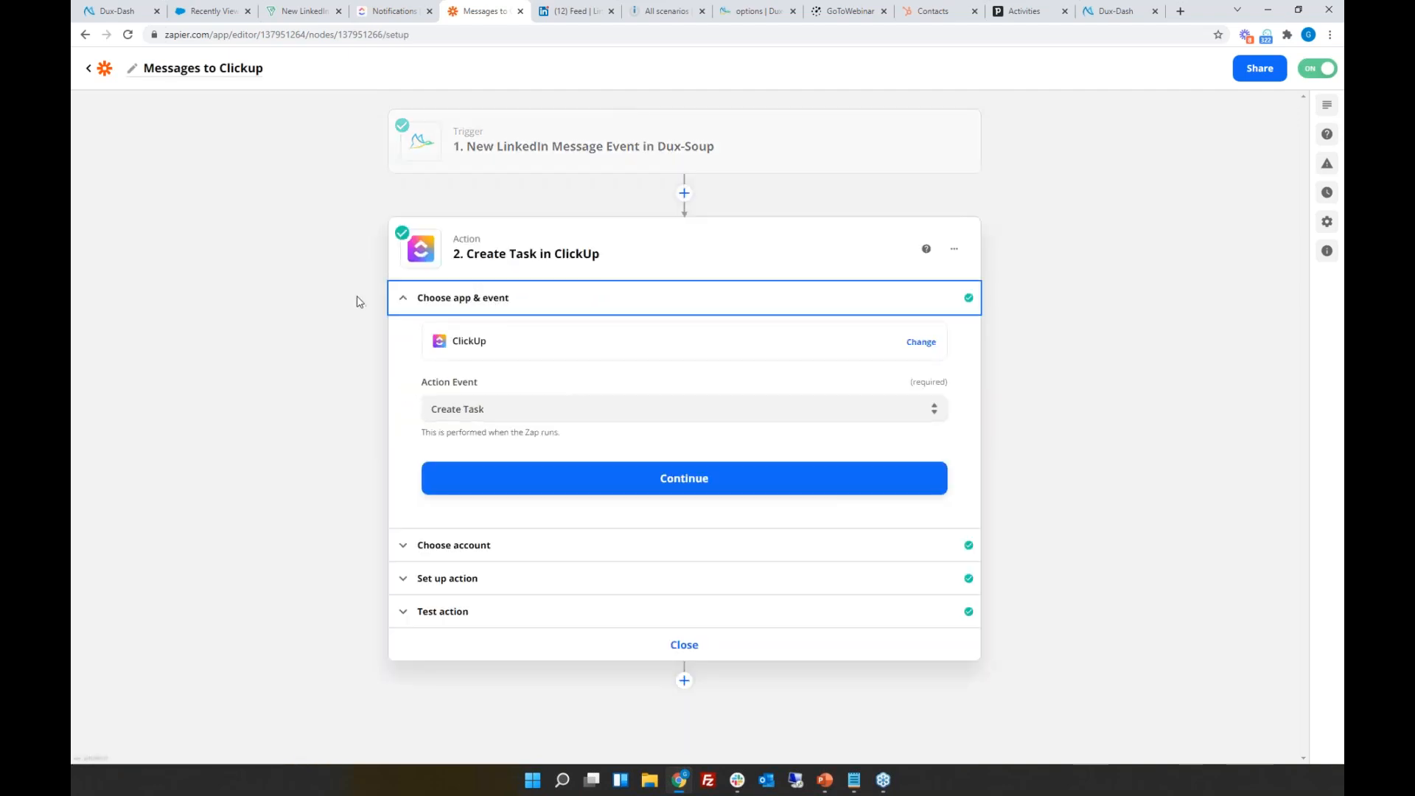
left_click(460, 547)
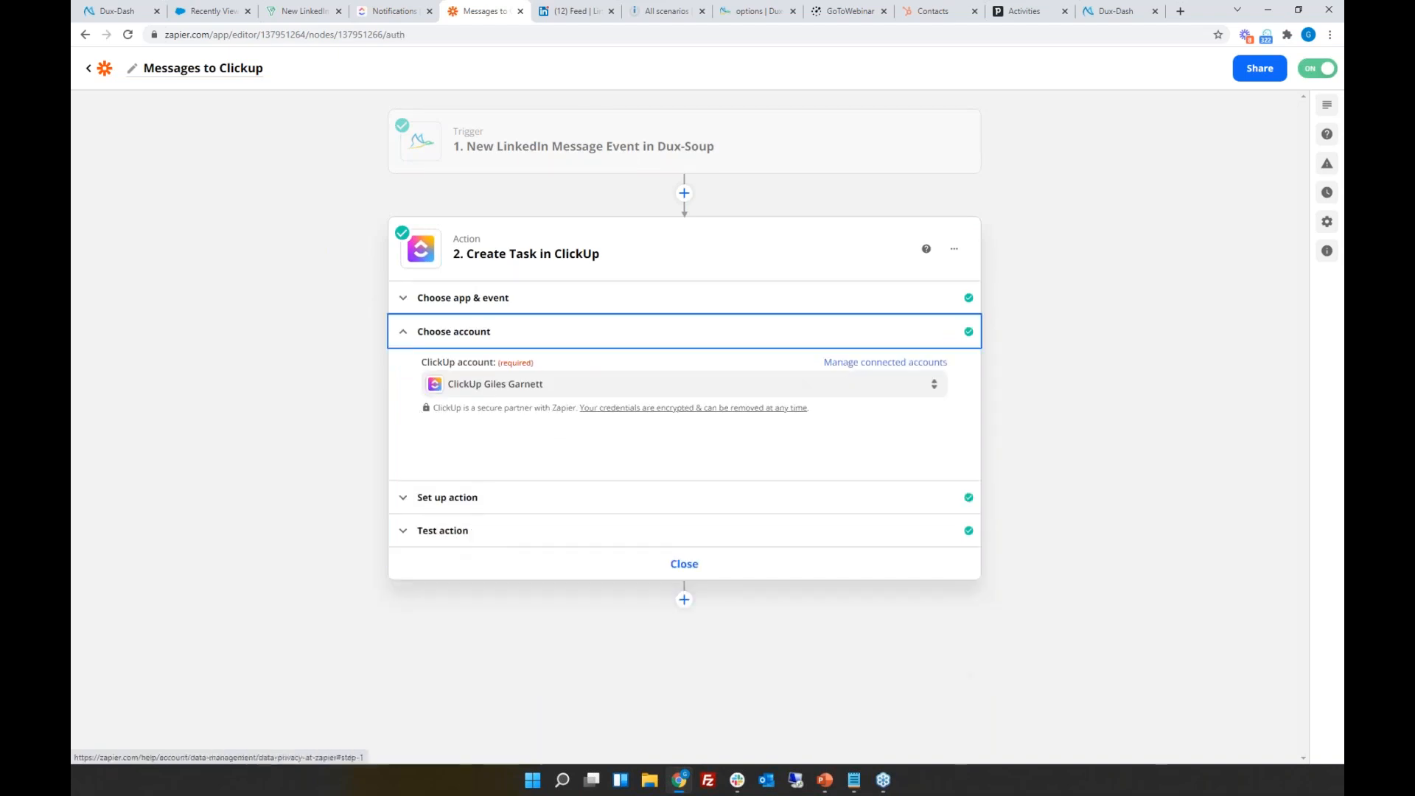
left_click(477, 498)
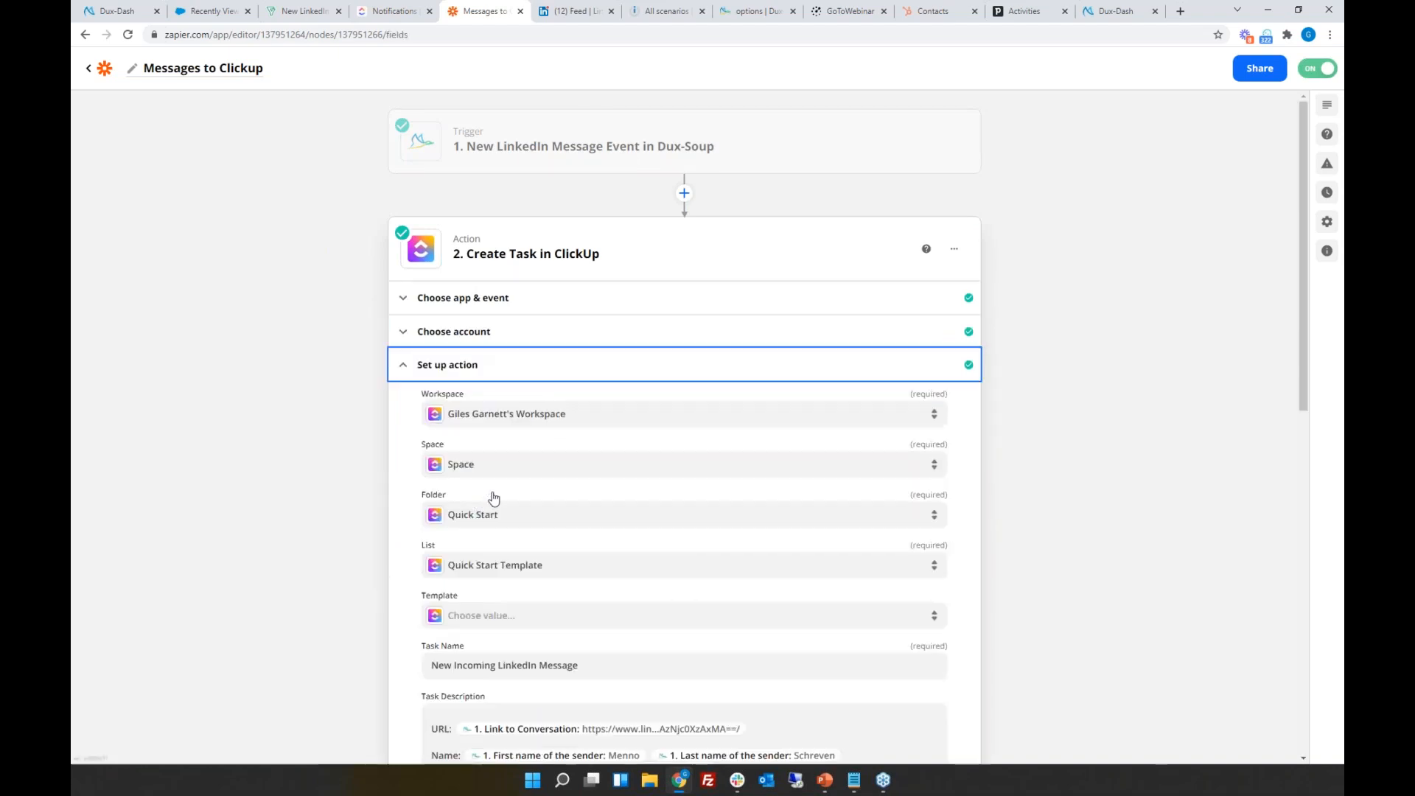
scroll(1065, 357, "down", 3)
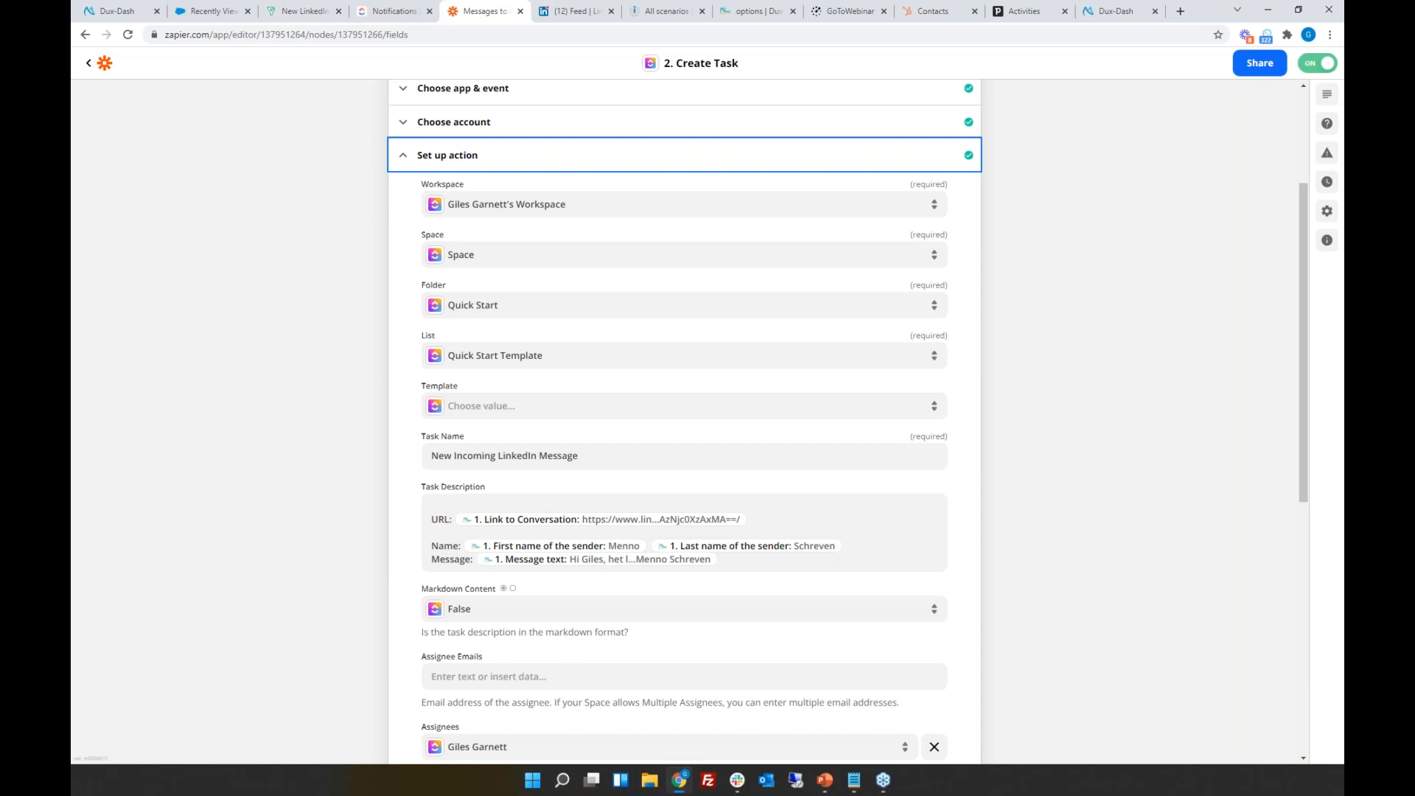
scroll(938, 511, "down", 3)
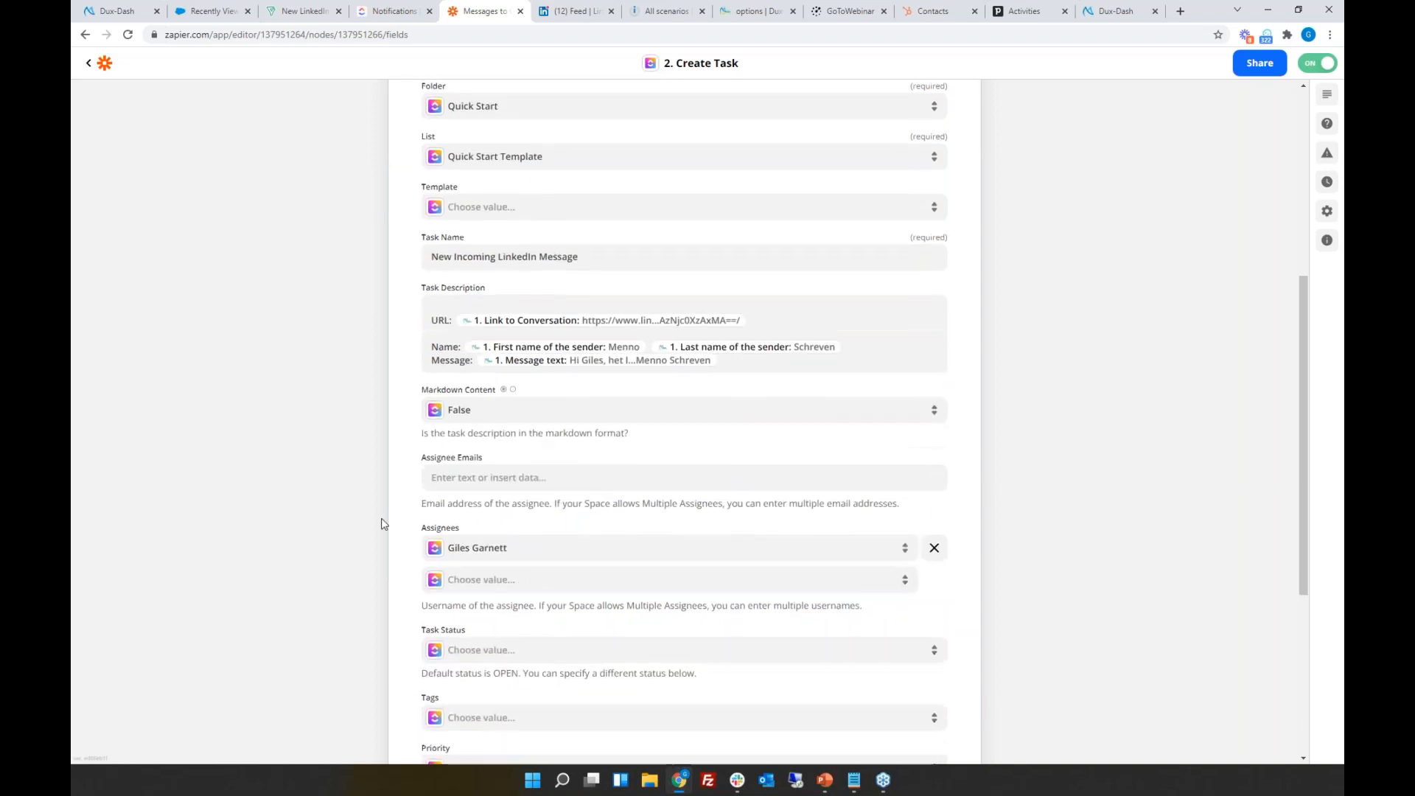
Step: Retest the Create Task action to send a new sample task to ClickUp
scroll(961, 498, "down", 5)
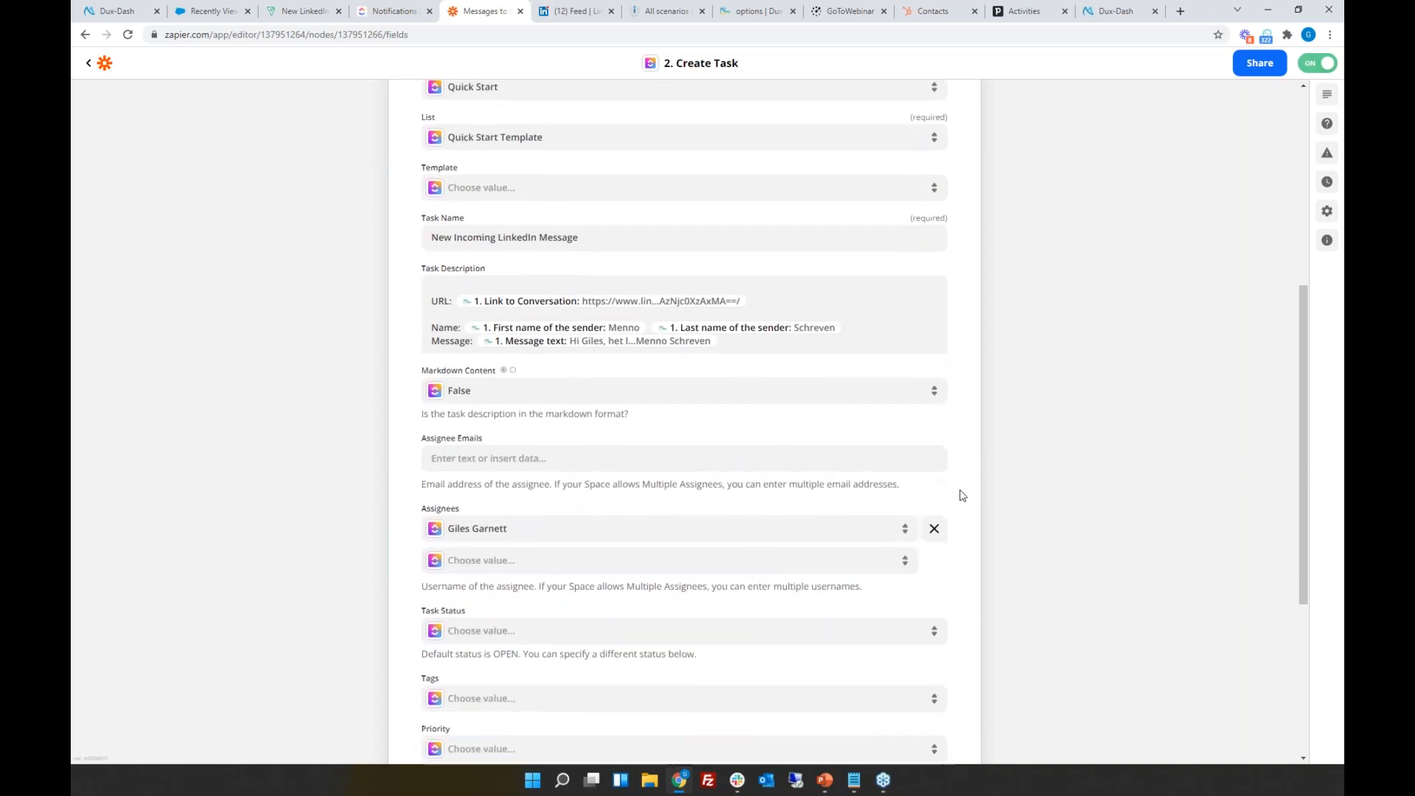
left_click(420, 679)
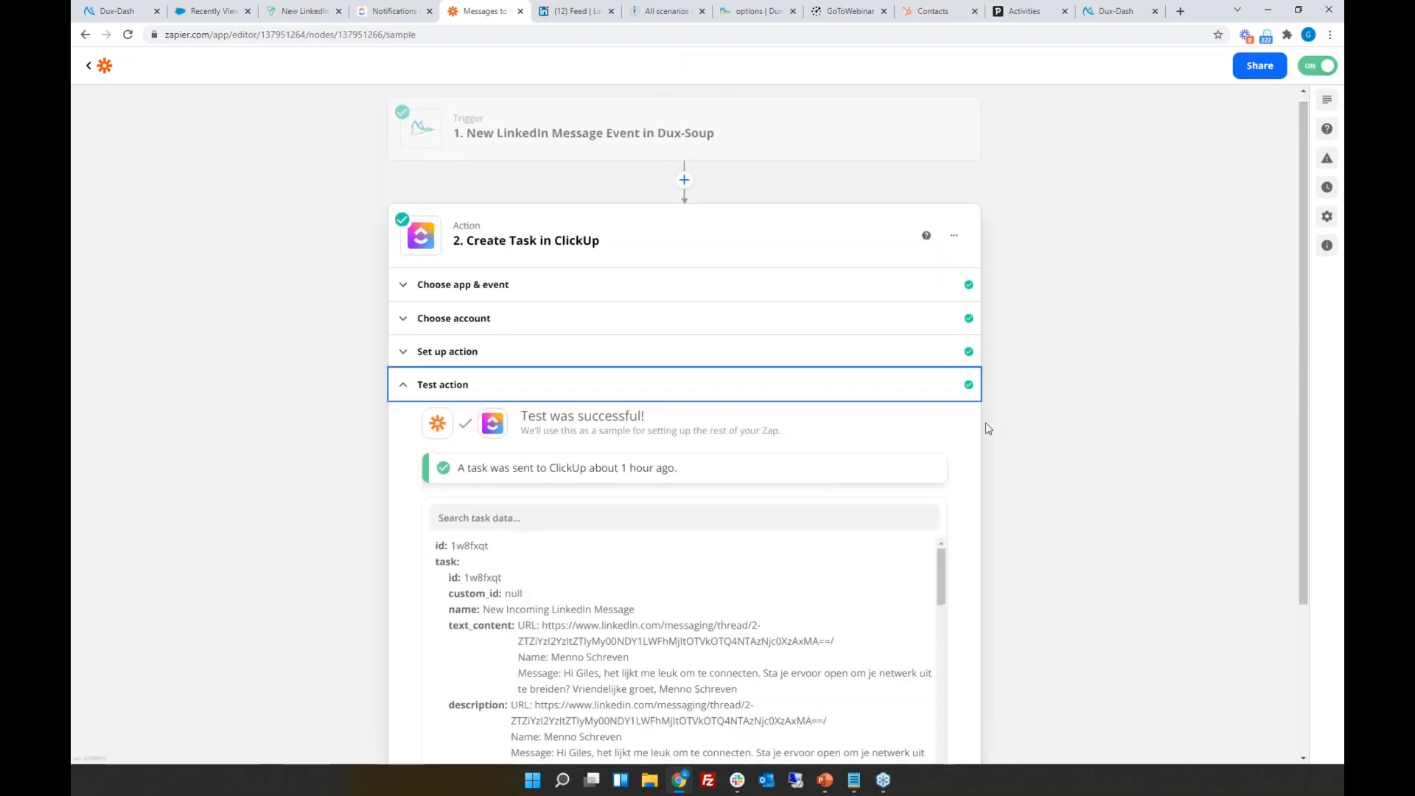
left_click(559, 641)
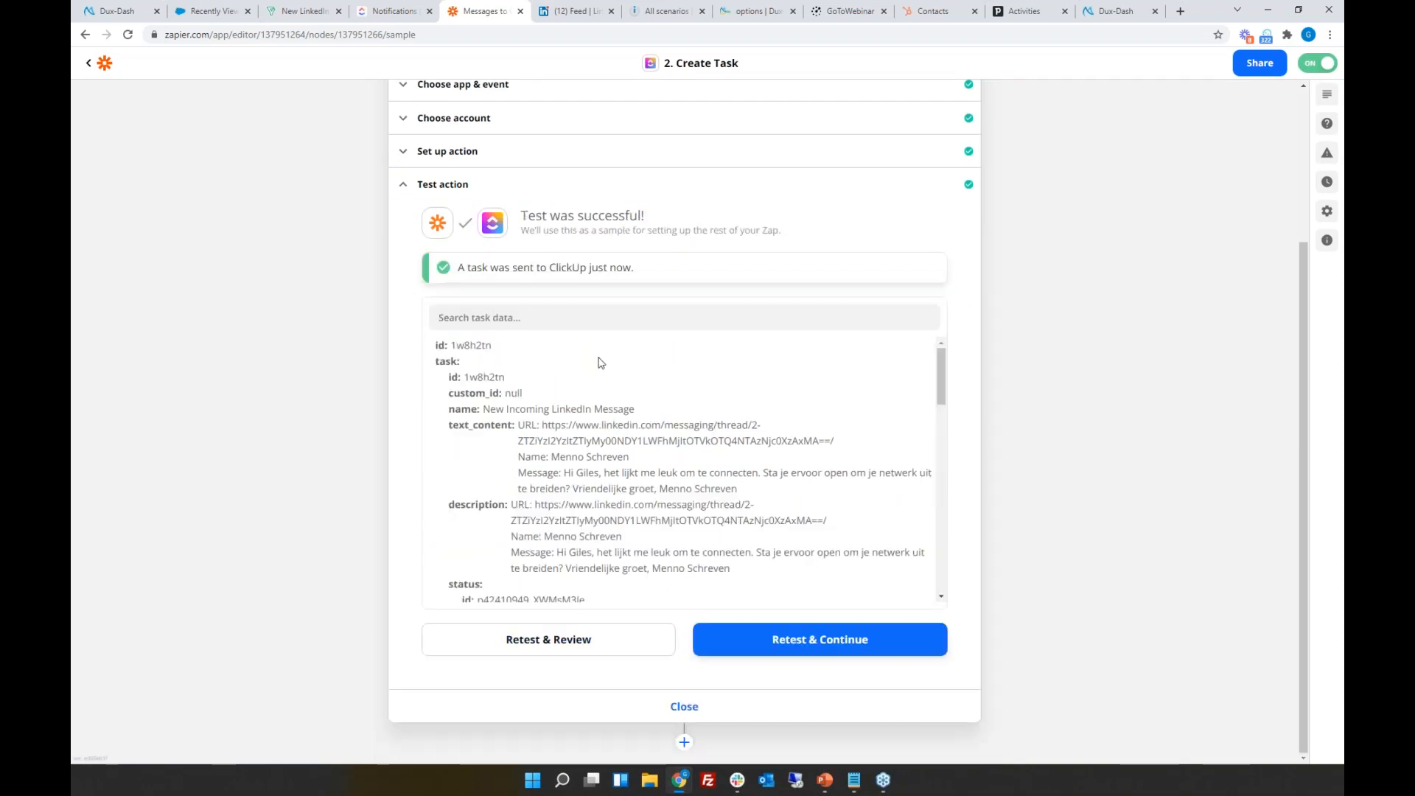
Step: Switch to ClickUp, refresh the notifications and view the New Incoming LinkedIn Message task
left_click(398, 13)
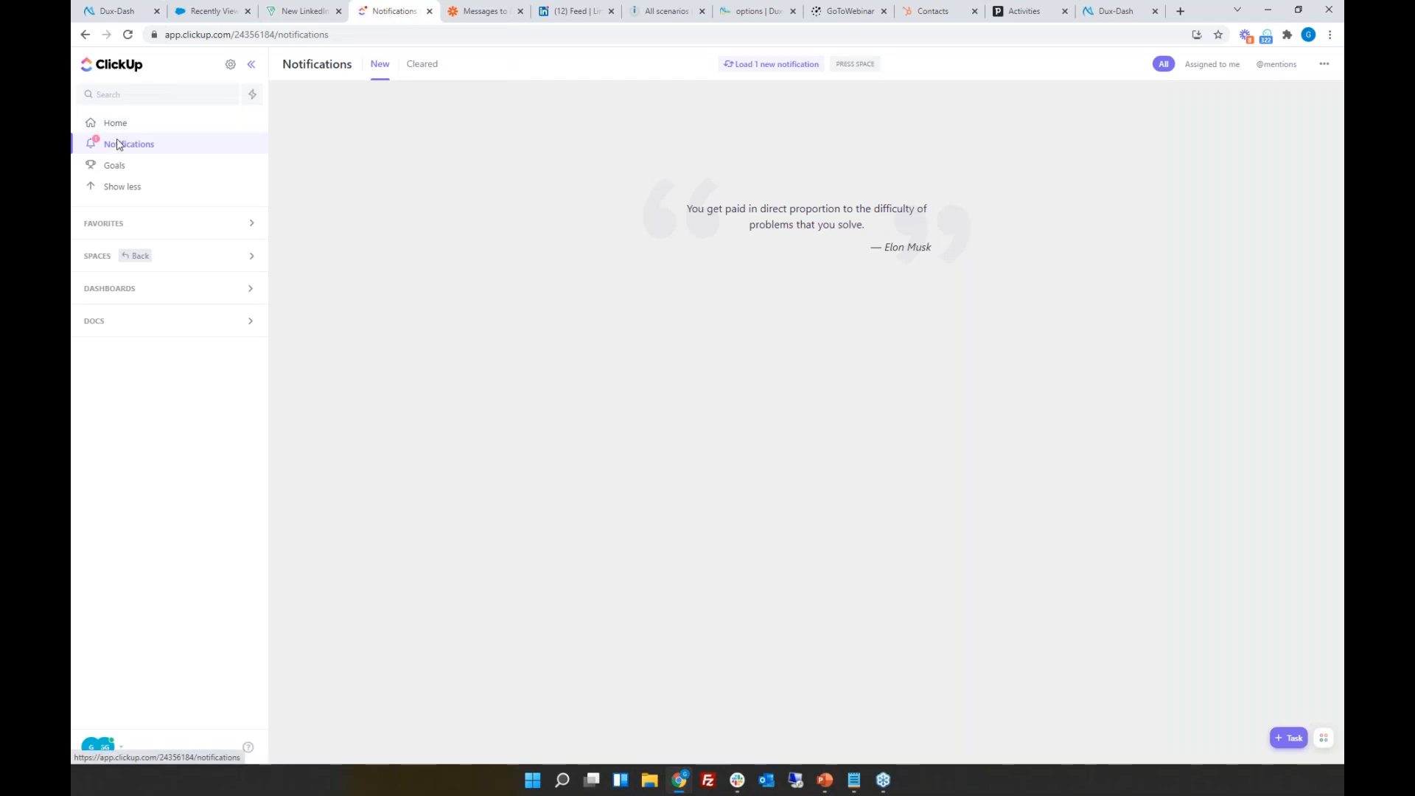
left_click(128, 35)
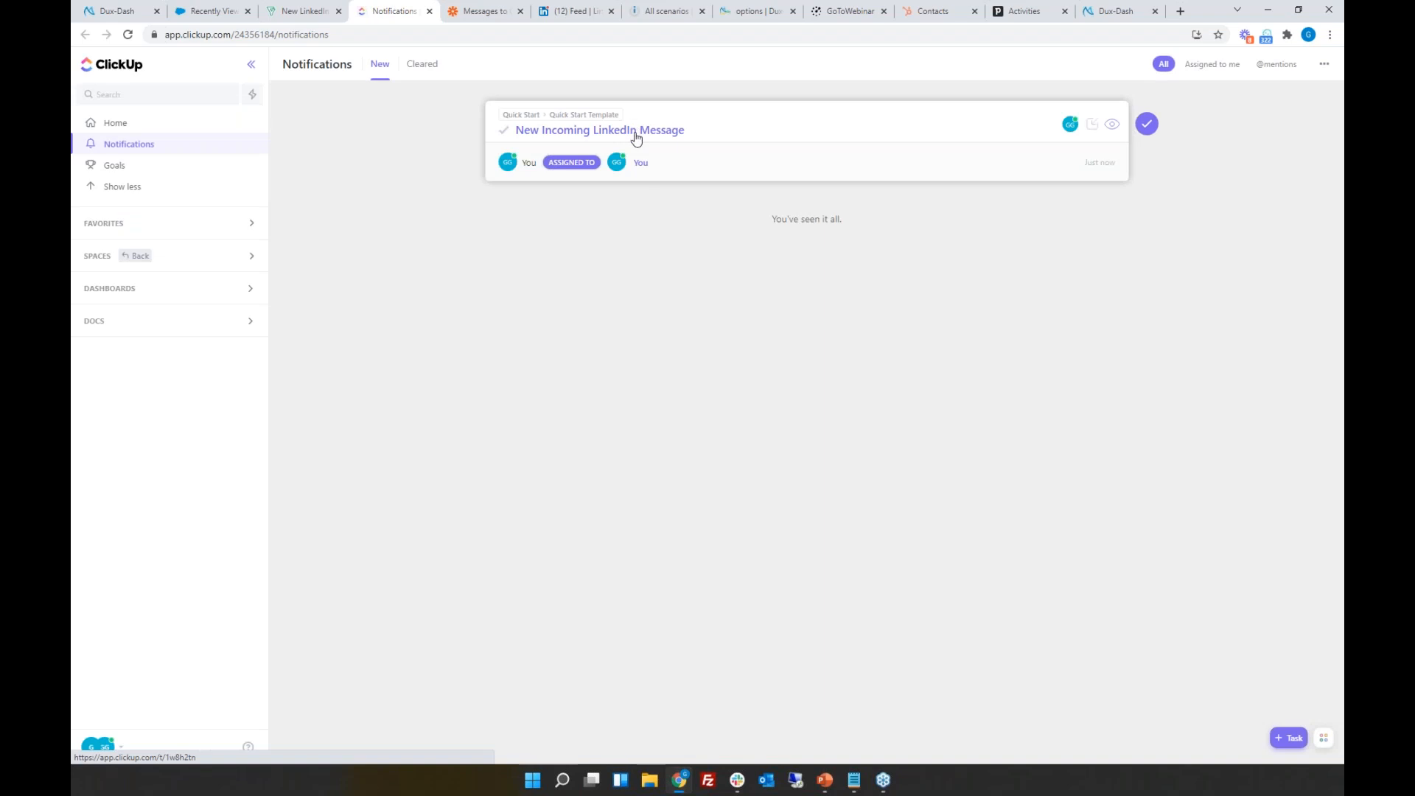
left_click(635, 134)
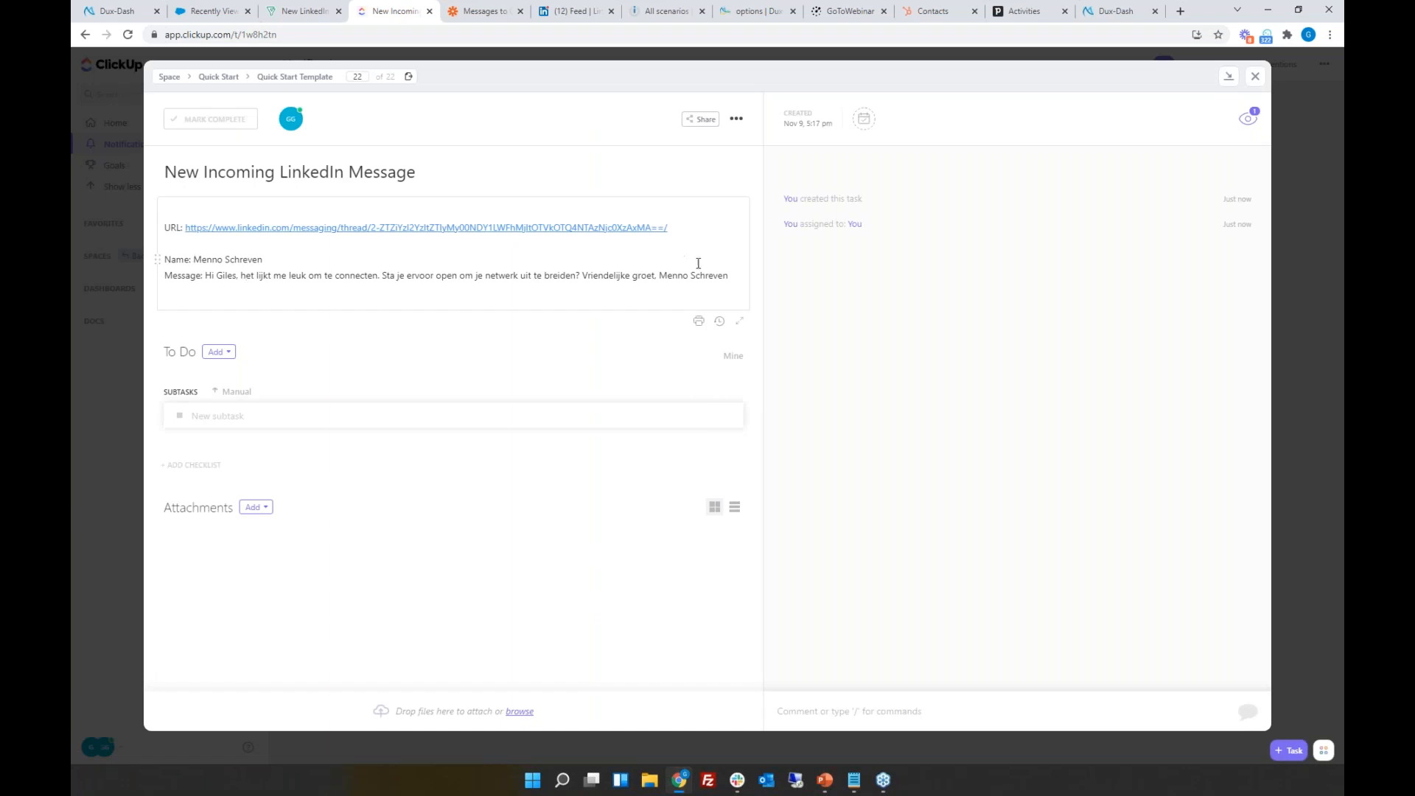
Step: Follow the task's URL to the LinkedIn conversation, close that page, and close the task
left_click(343, 230)
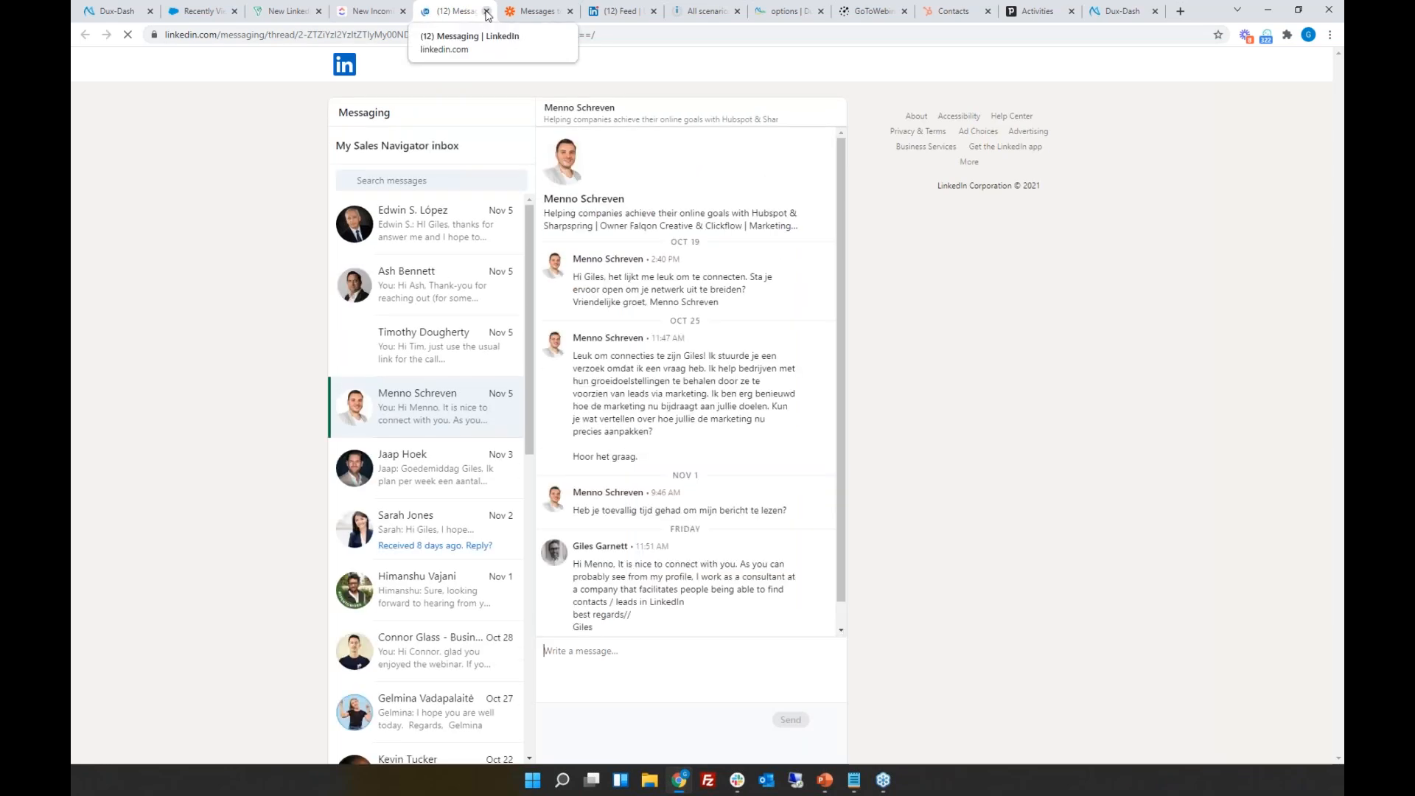
left_click(487, 12)
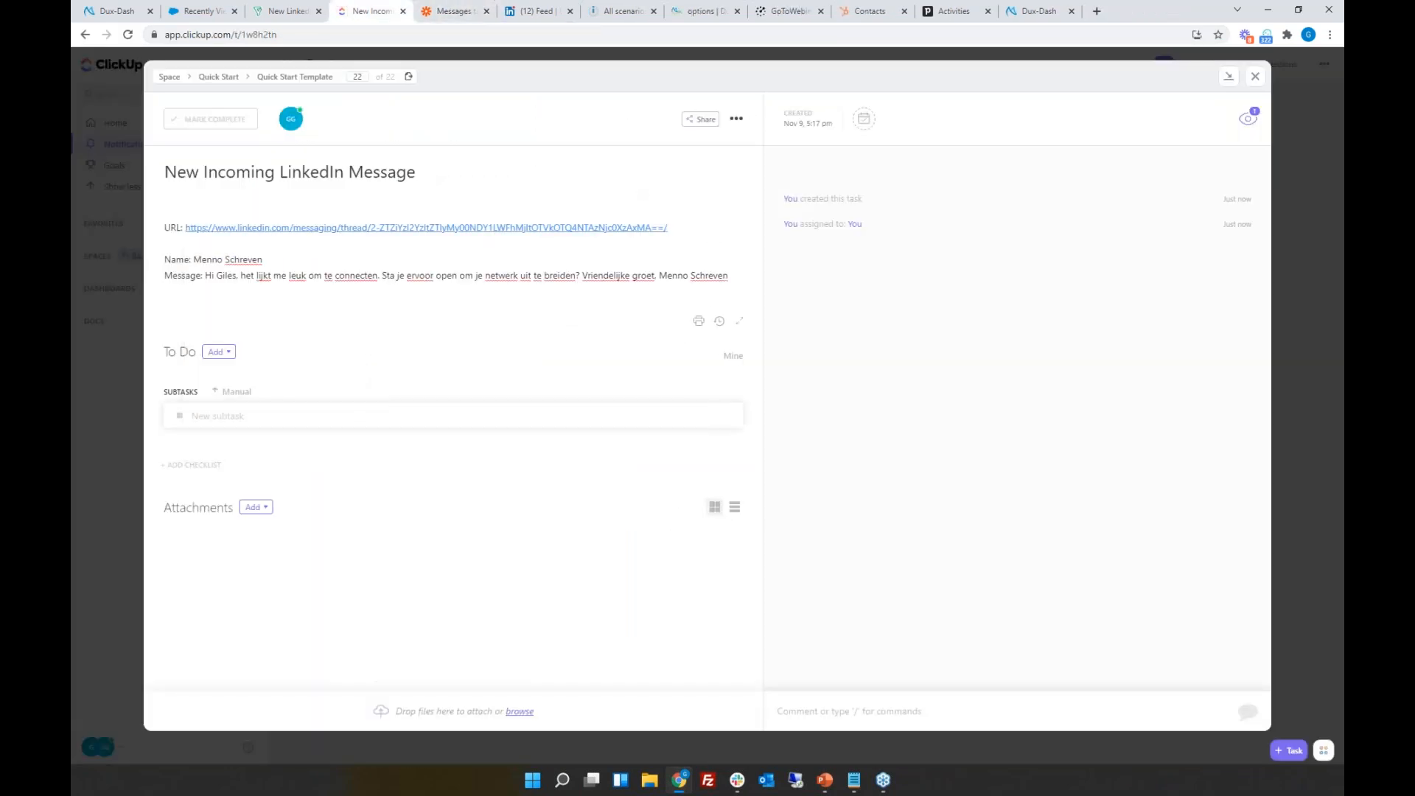
mouse_move(371, 231)
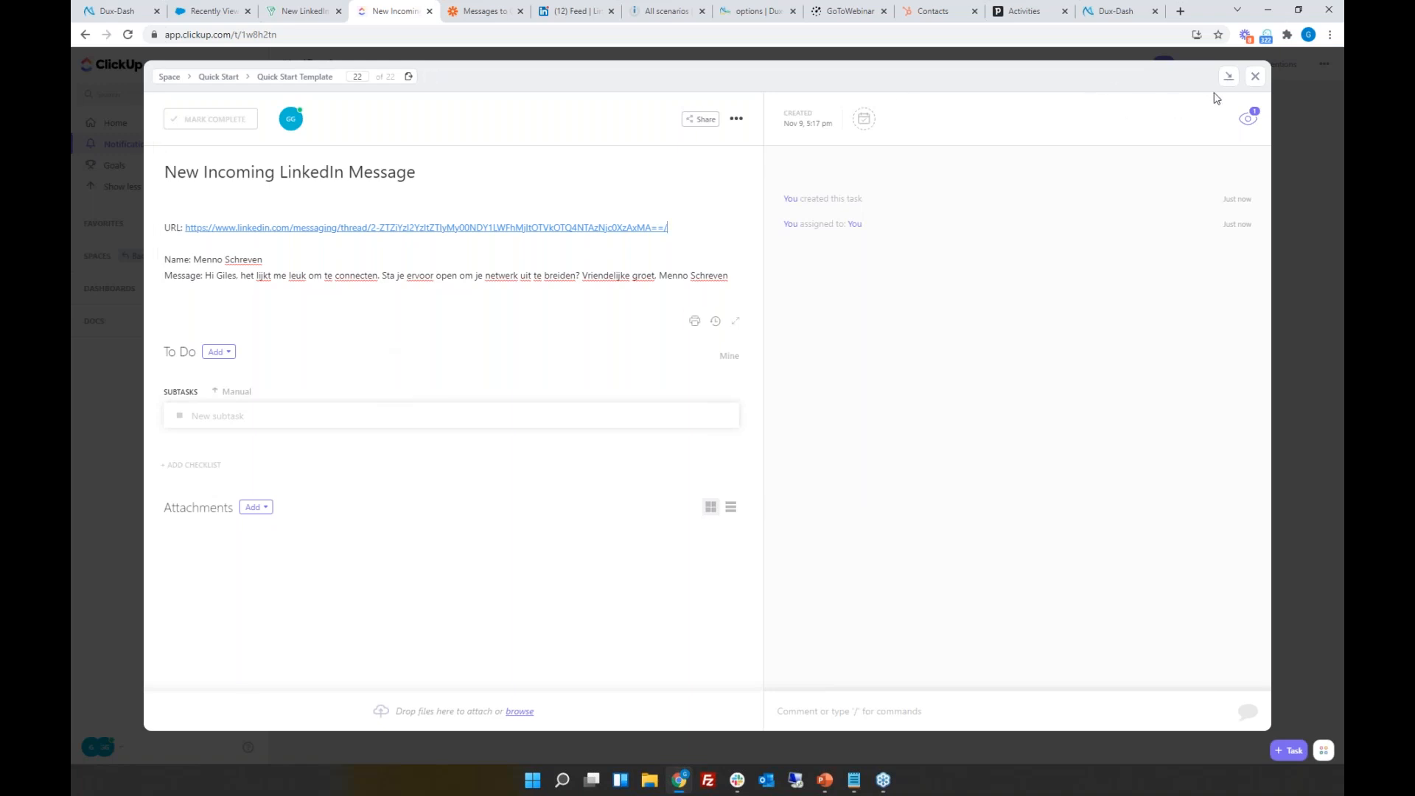
left_click(1256, 76)
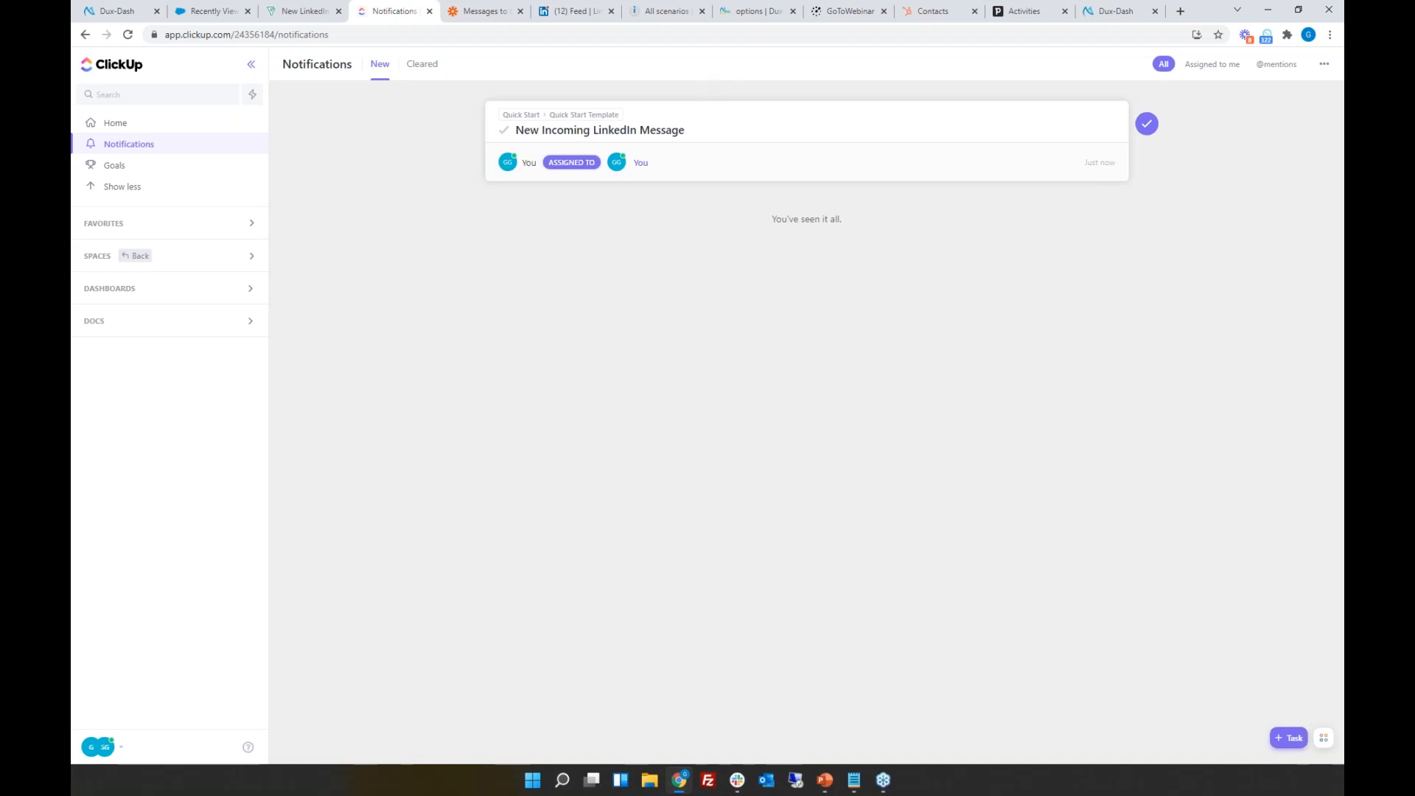
Step: Switch to Integromat and open the Webinar - Dux-Soup, Slack scenario in the editor
left_click(667, 12)
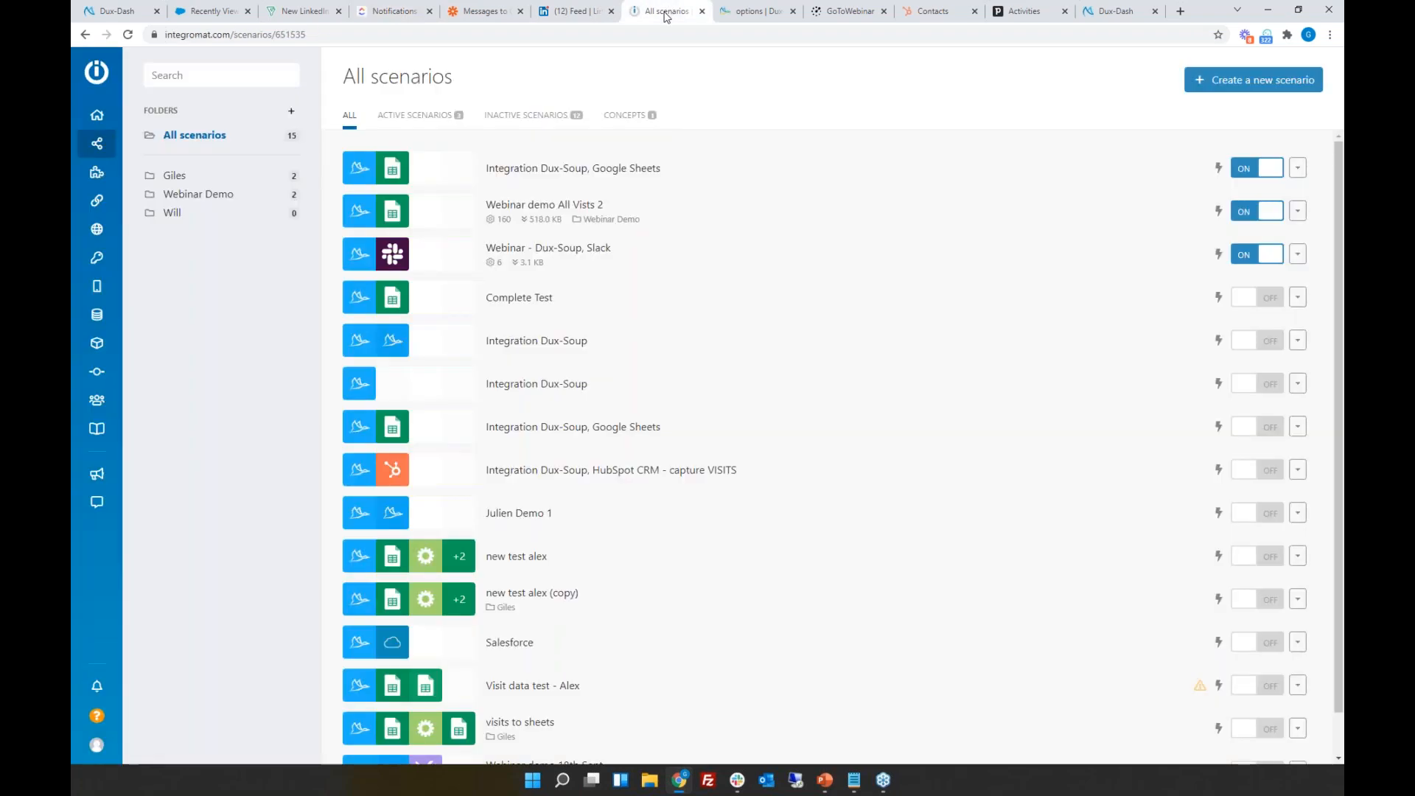
left_click(564, 258)
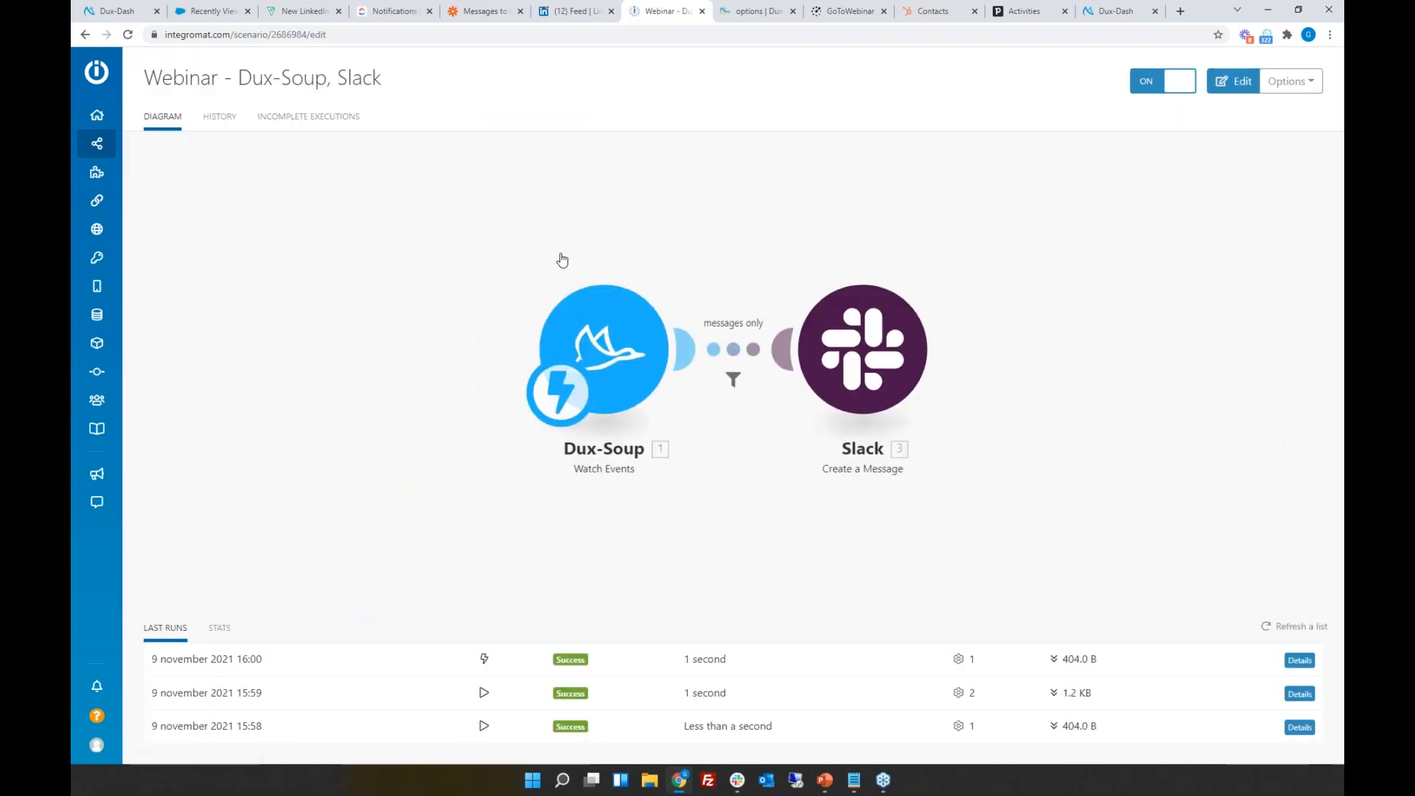
left_click(625, 346)
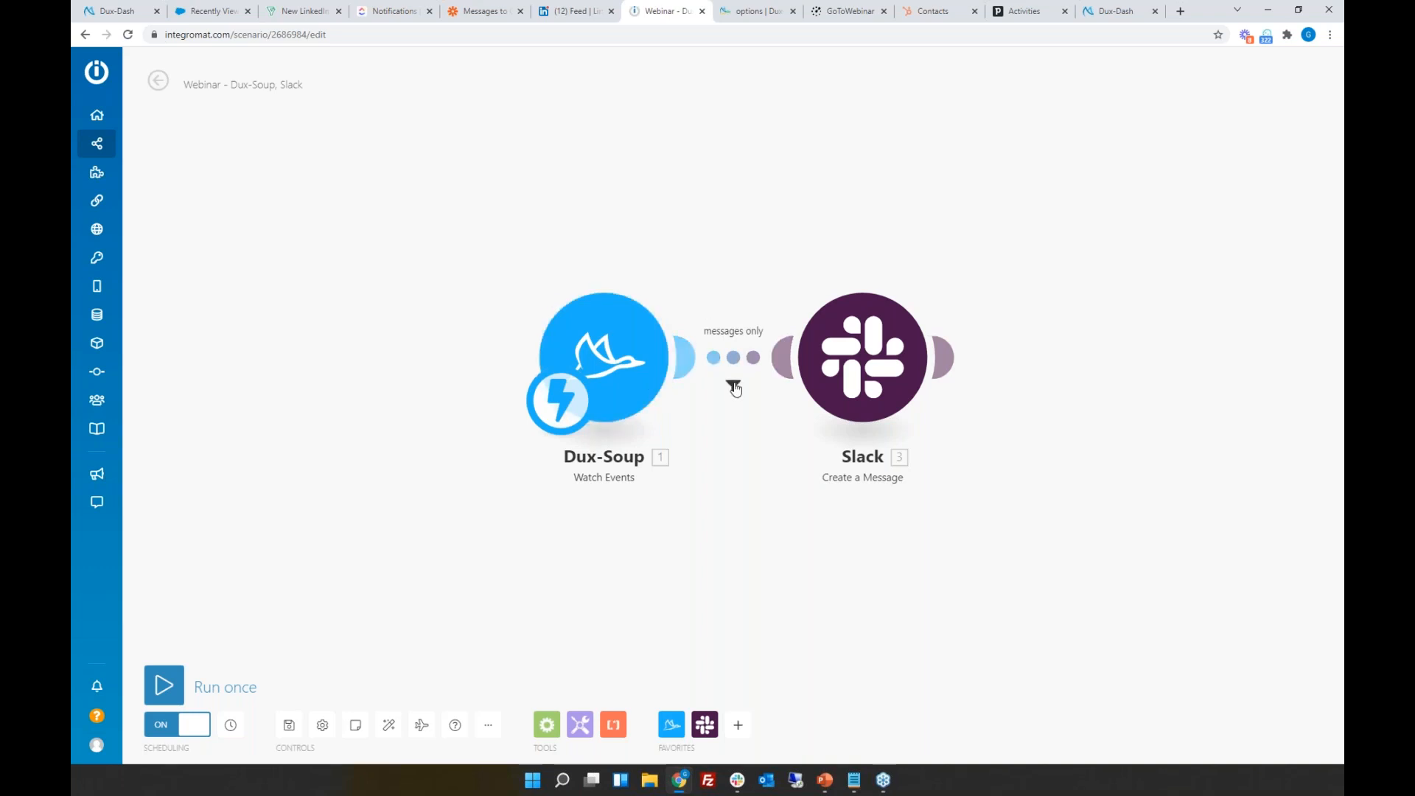
Step: Review the messages only filter condition and the Slack module's channel and message text mapping
left_click(734, 385)
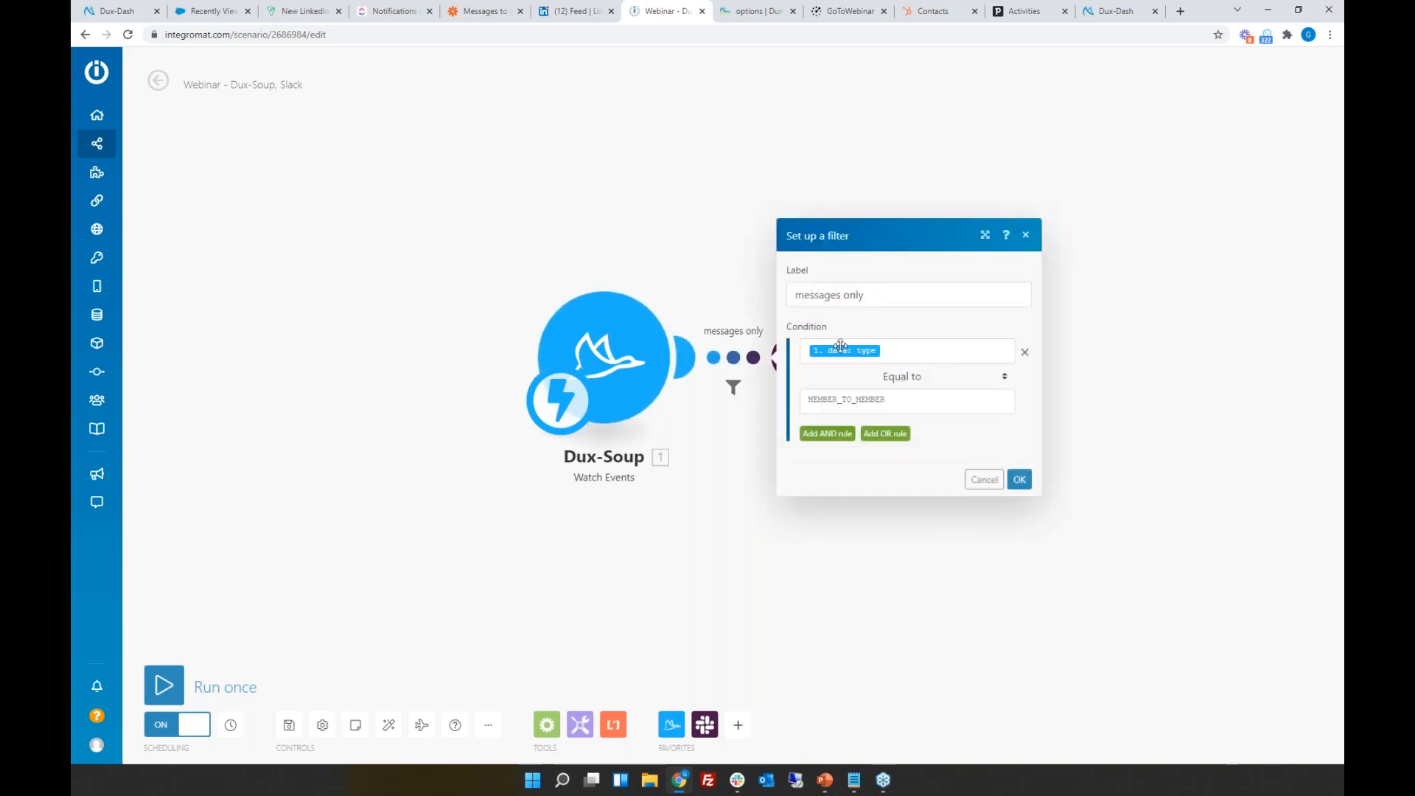
left_click(1021, 482)
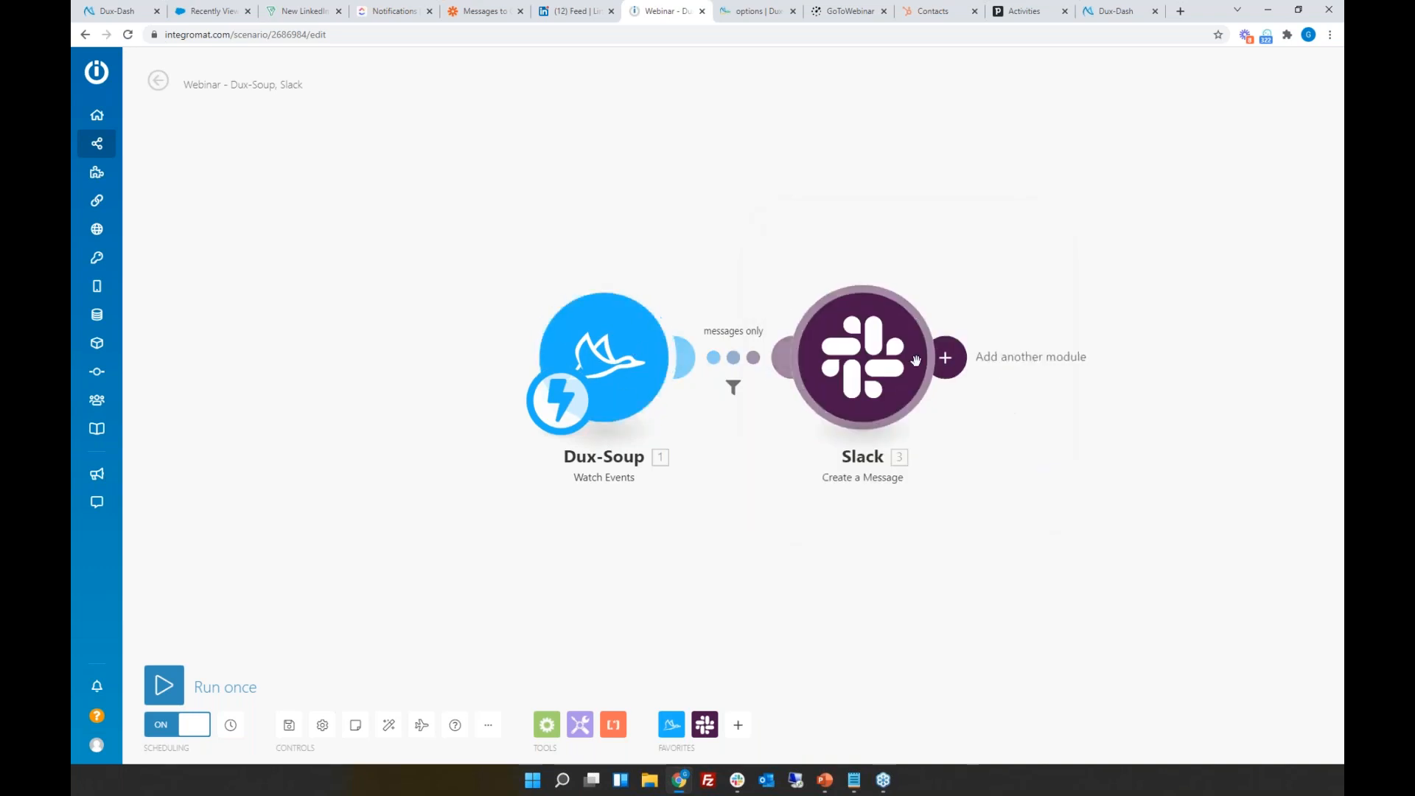
left_click(873, 364)
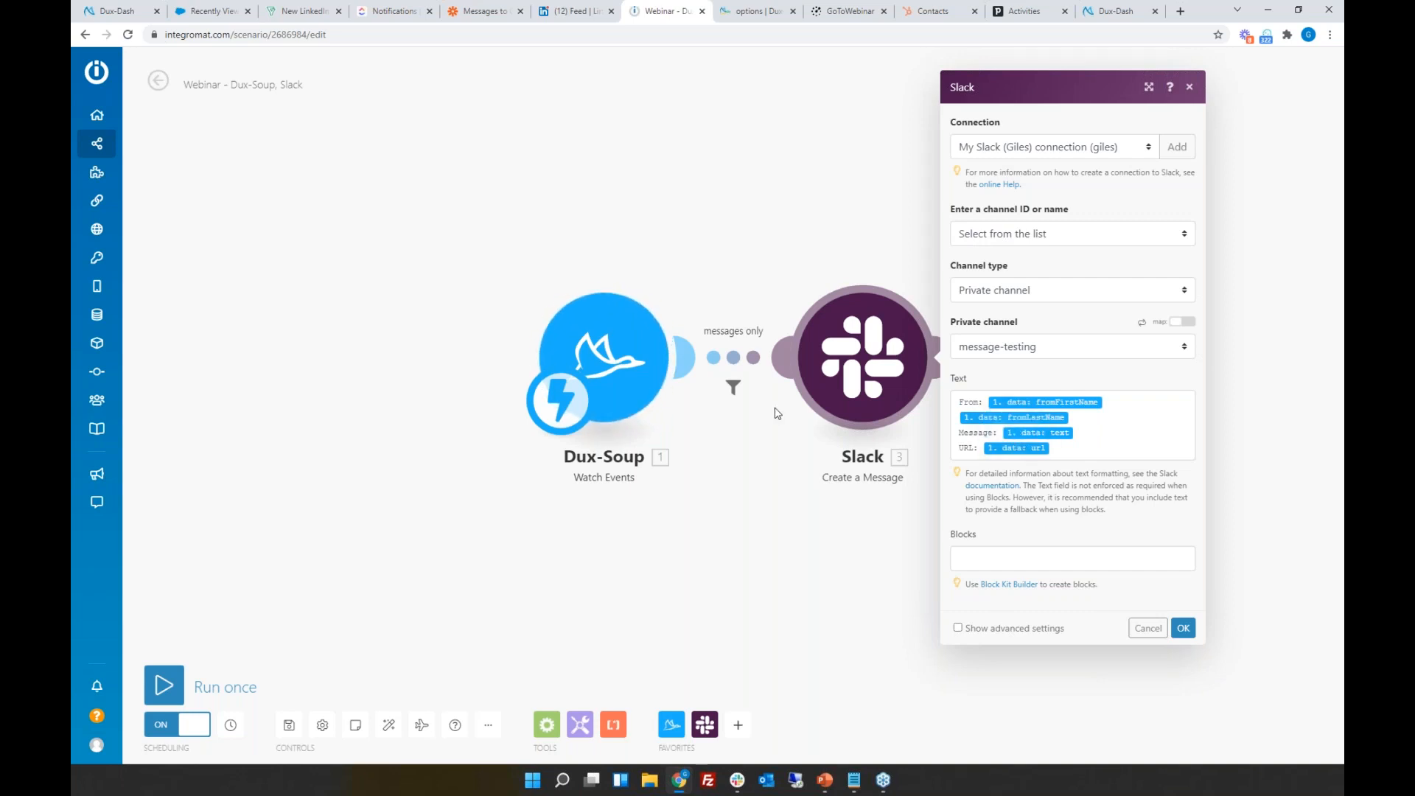
left_click(1184, 629)
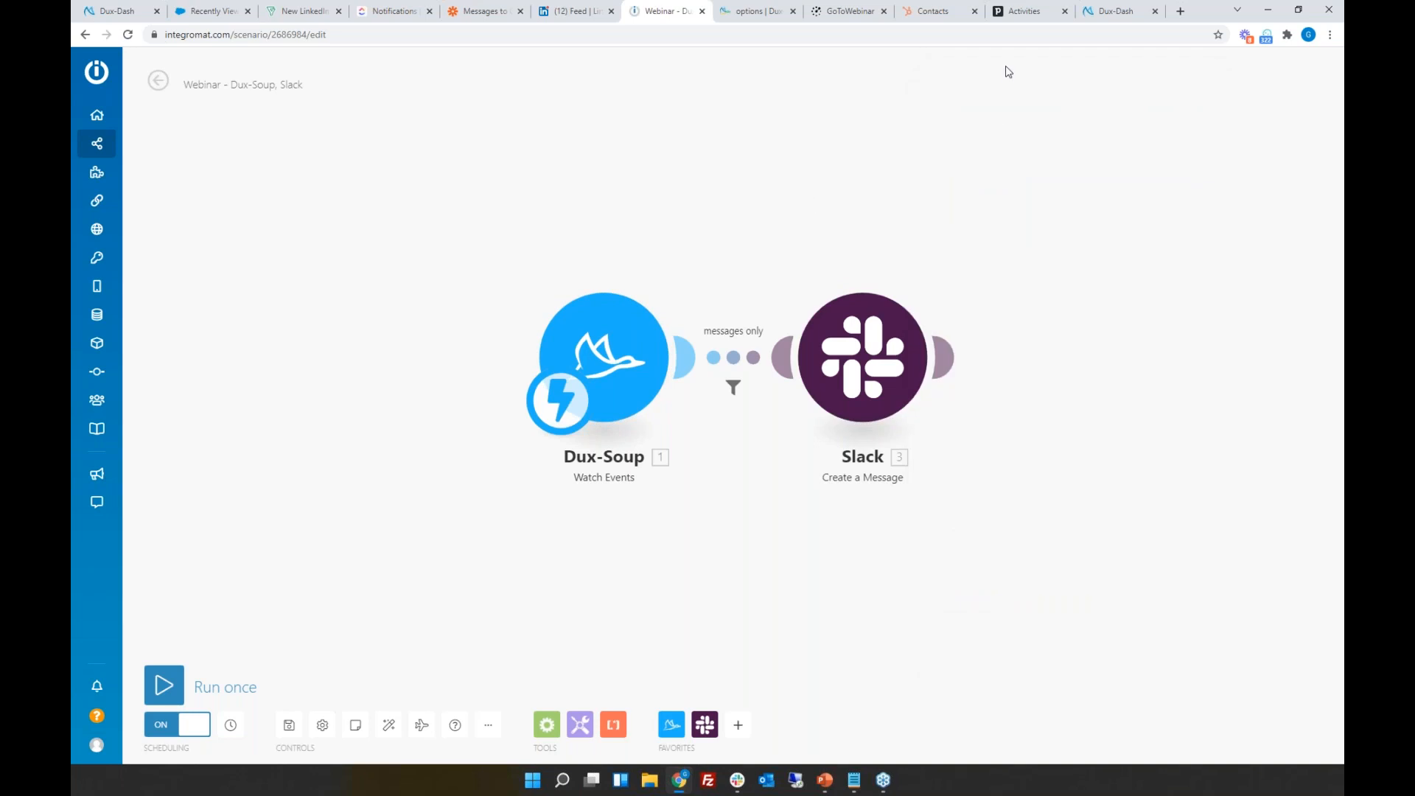
Step: Bring up Slack's message-testing channel over the scenario and move its window aside
left_click_drag(1343, 193, 899, 77)
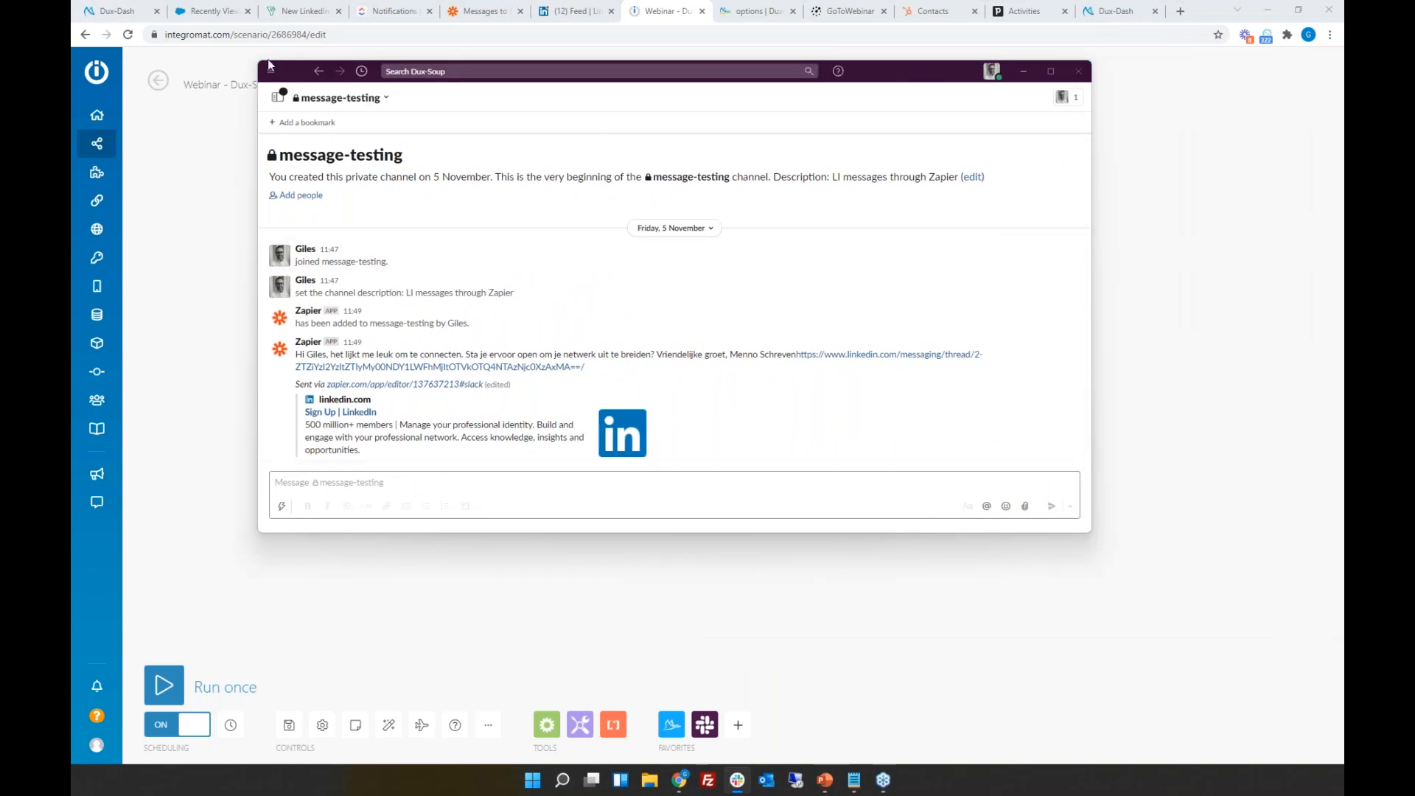
left_click_drag(259, 60, 550, 243)
left_click_drag(931, 256, 1293, 465)
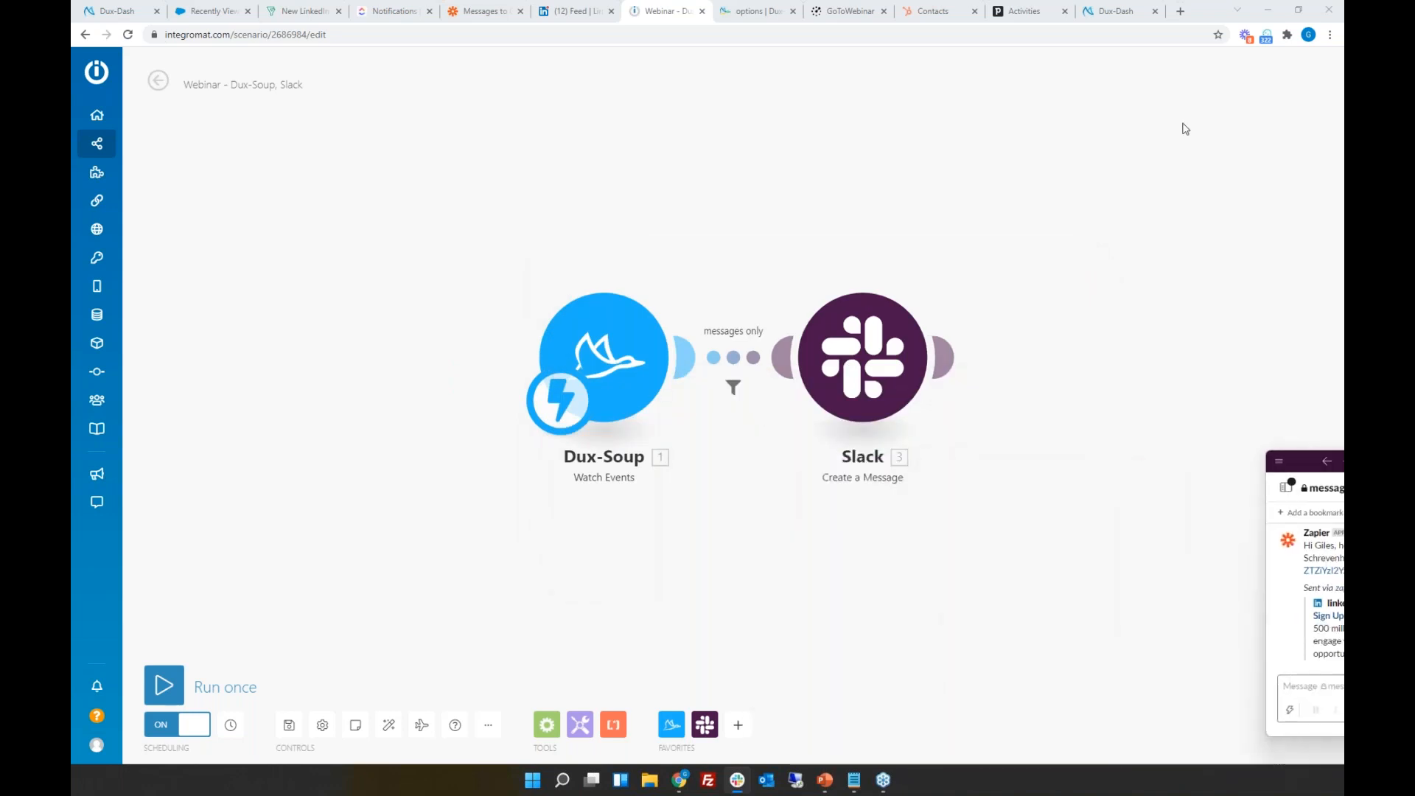
Step: Switch to the Dux-Soup options and send sample message events to the Integromat webhook
left_click(759, 11)
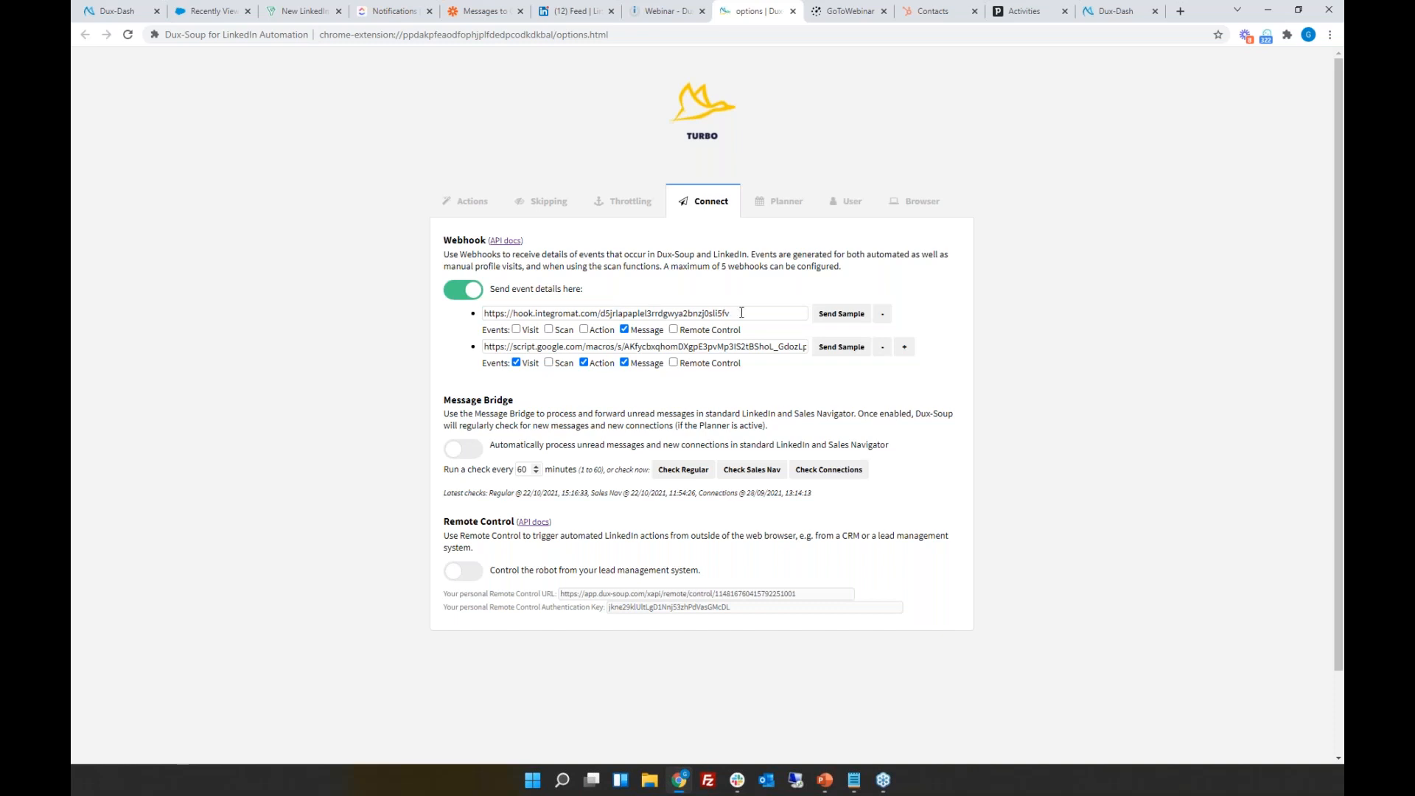
left_click_drag(742, 312, 445, 318)
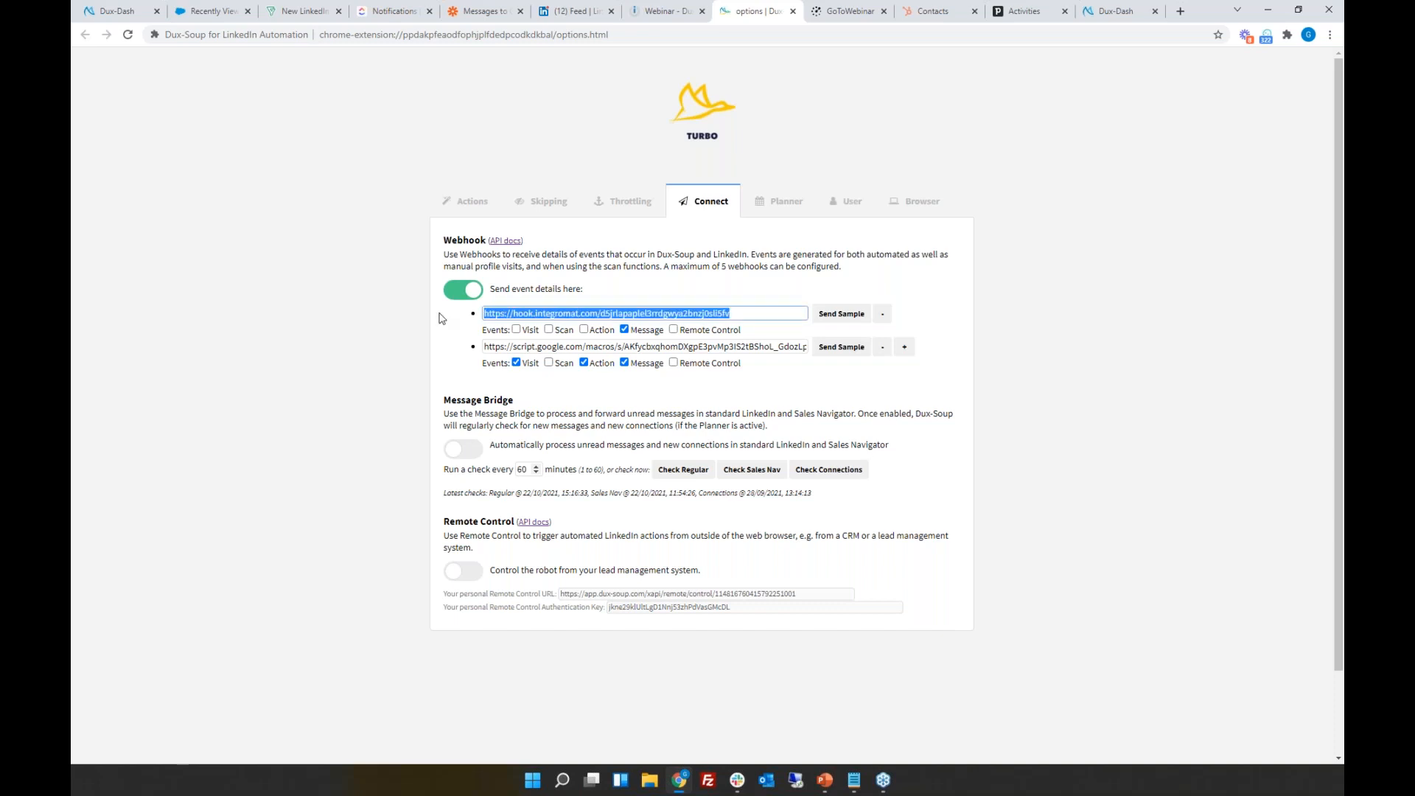
left_click(854, 316)
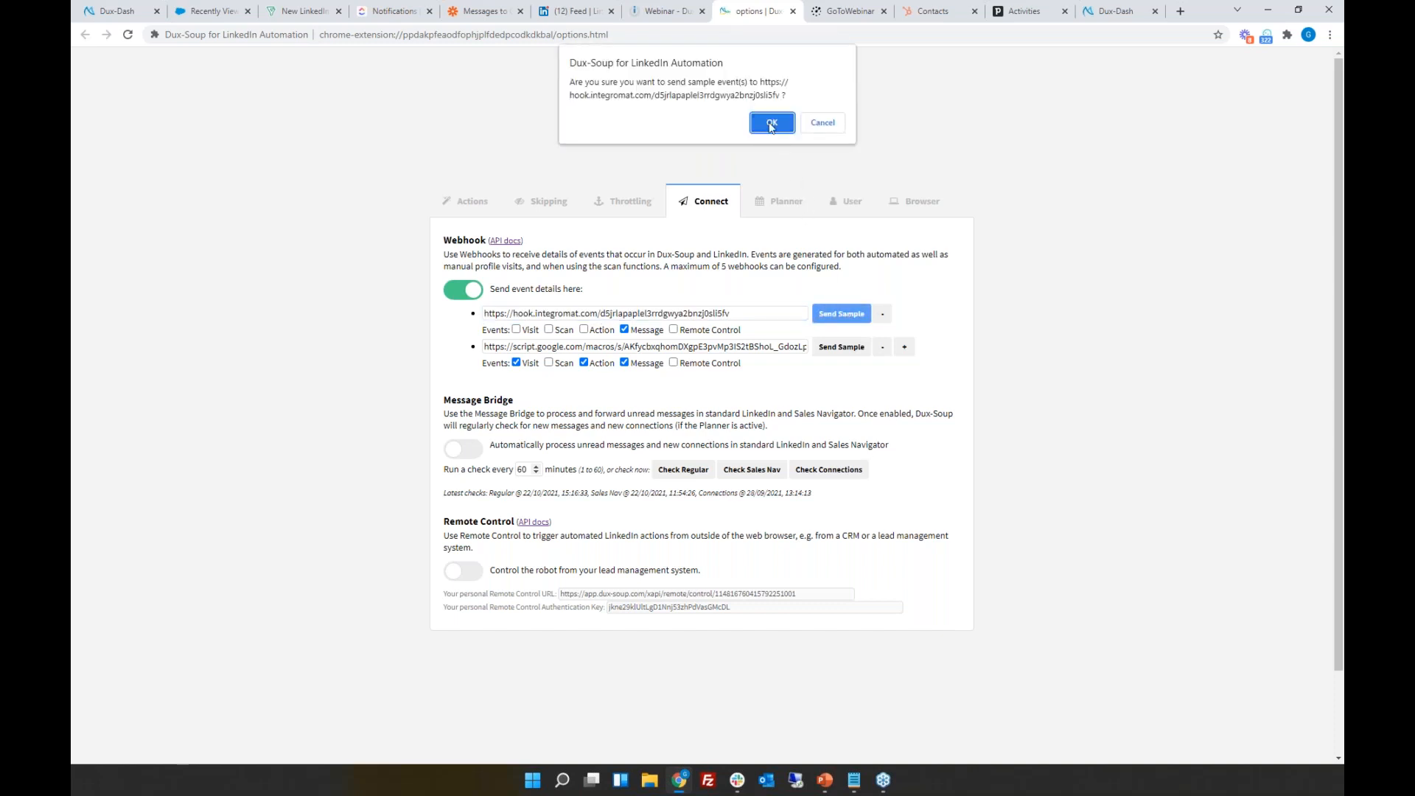
left_click(770, 124)
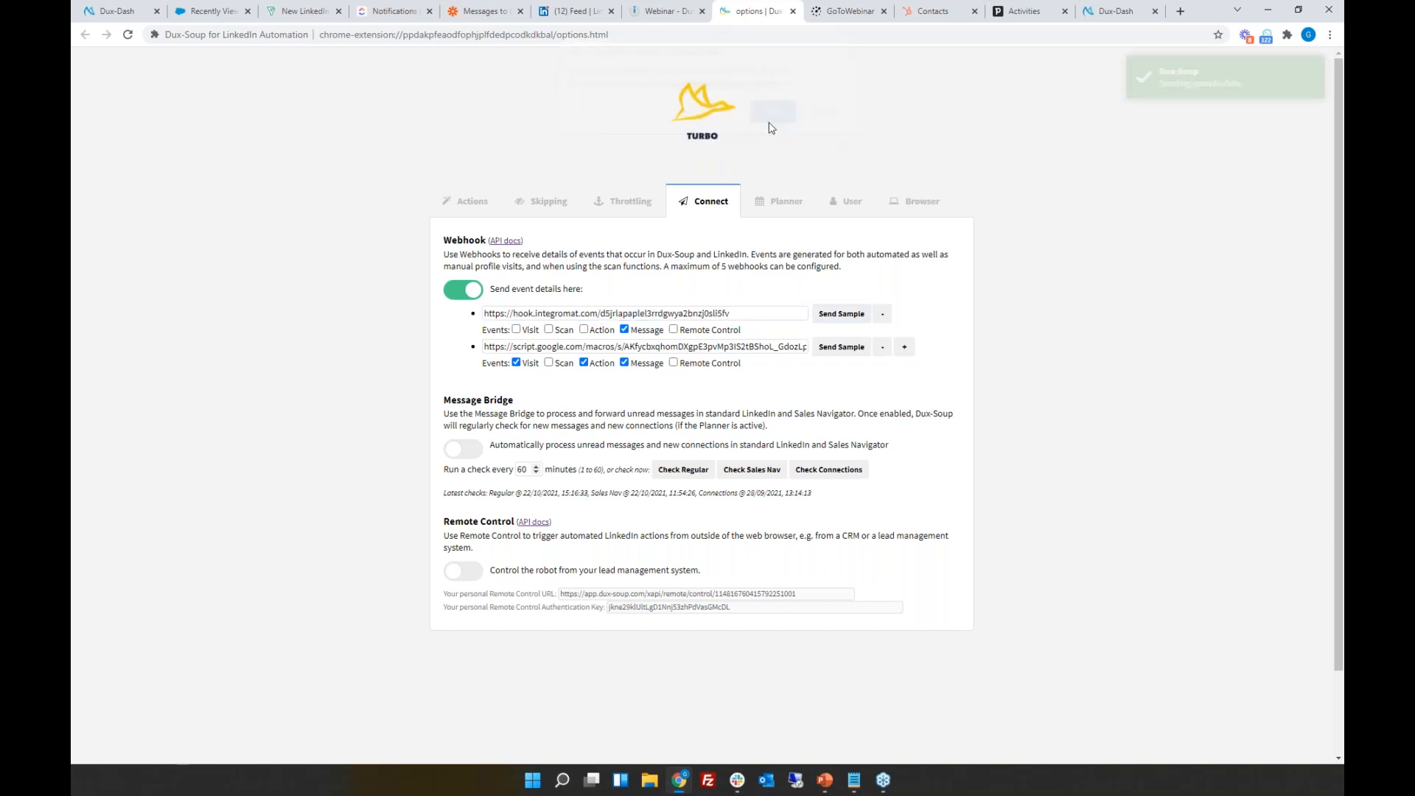
Step: Return to the Integromat scenario, check Slack's message-testing channel for the sample message, and minimize Slack
left_click(668, 17)
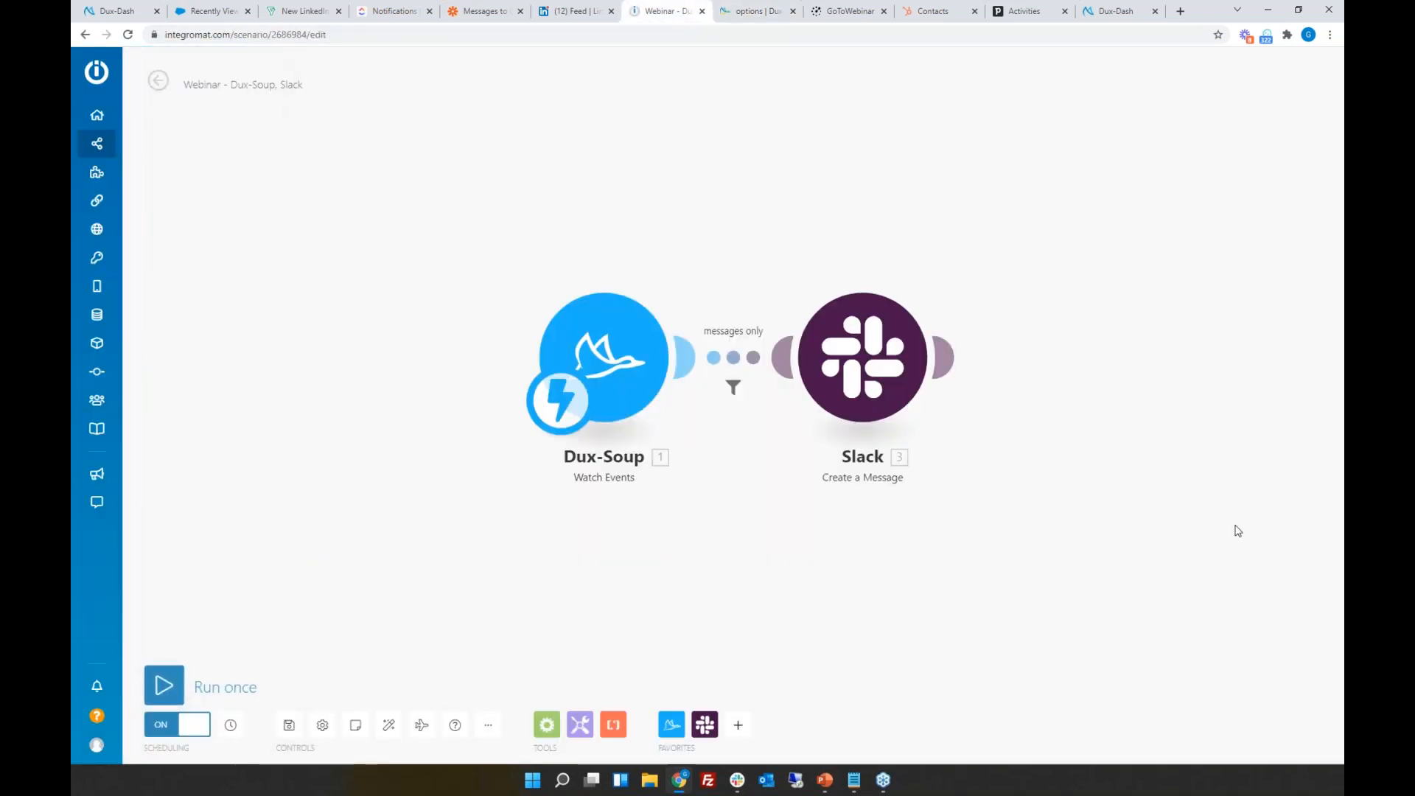
key("alt+Tab")
left_click_drag(1055, 322, 802, 214)
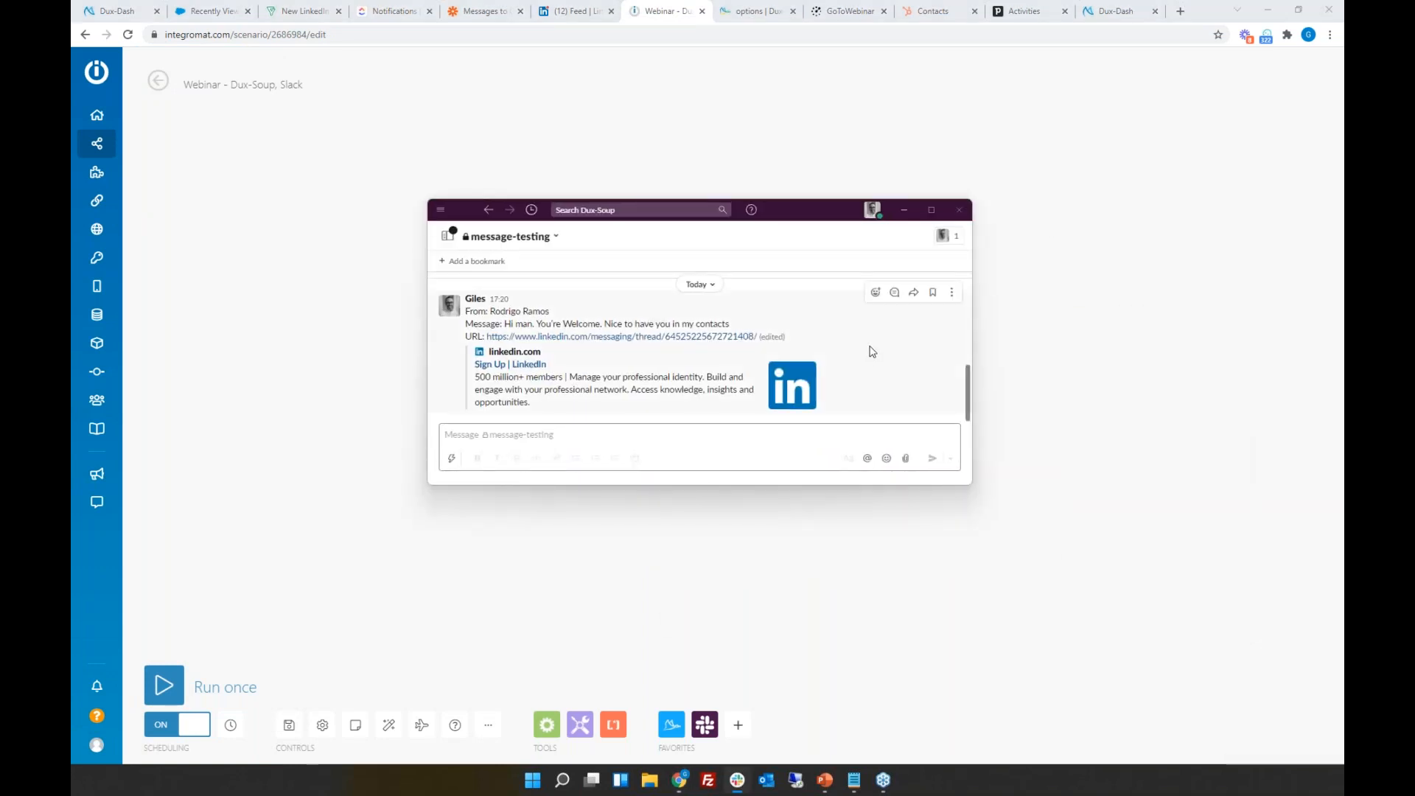
scroll(872, 351, "up", 2)
scroll(872, 352, "down", 2)
left_click(905, 211)
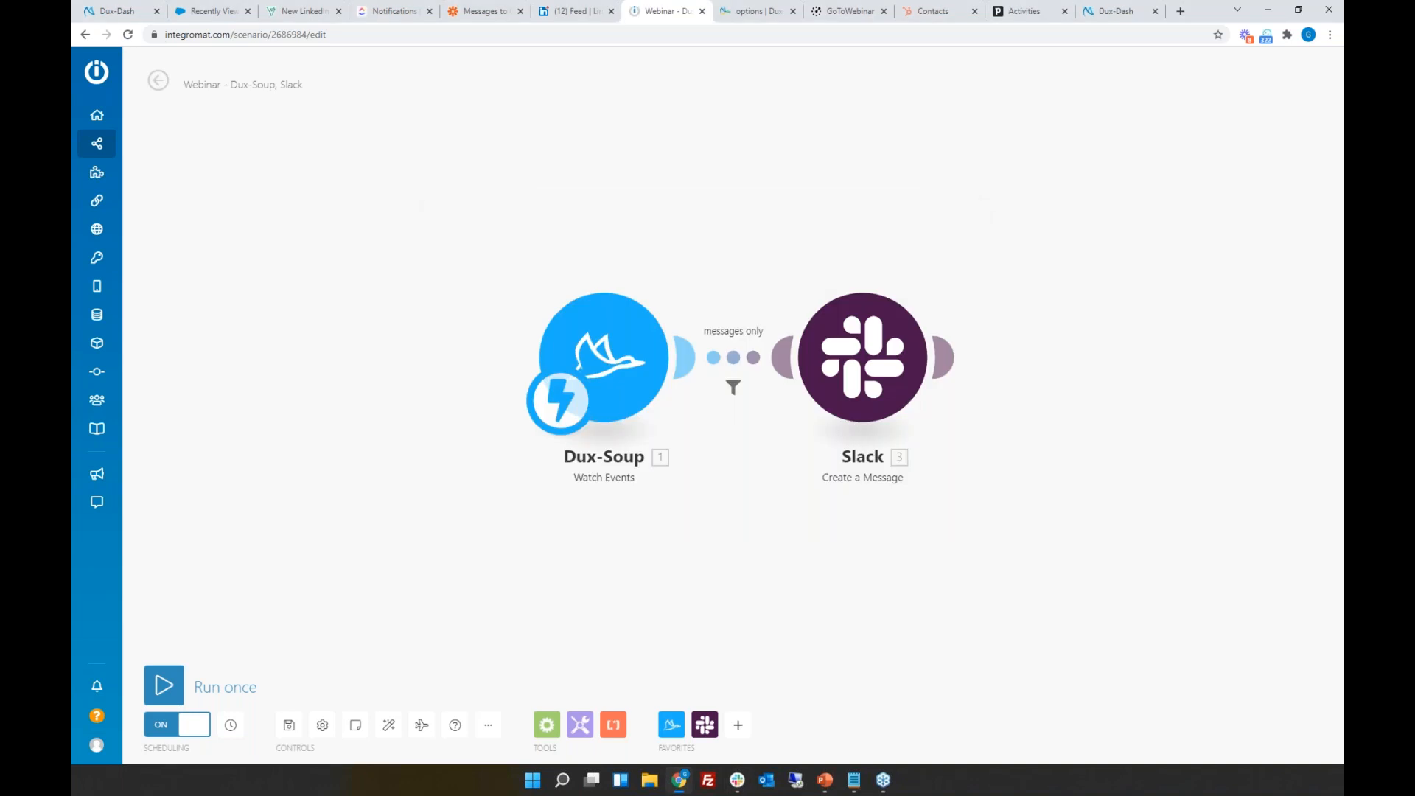
Step: Run only the Dux-Soup Watch Events module and send sample events from the Dux-Soup options to the Integromat webhook
right_click(624, 353)
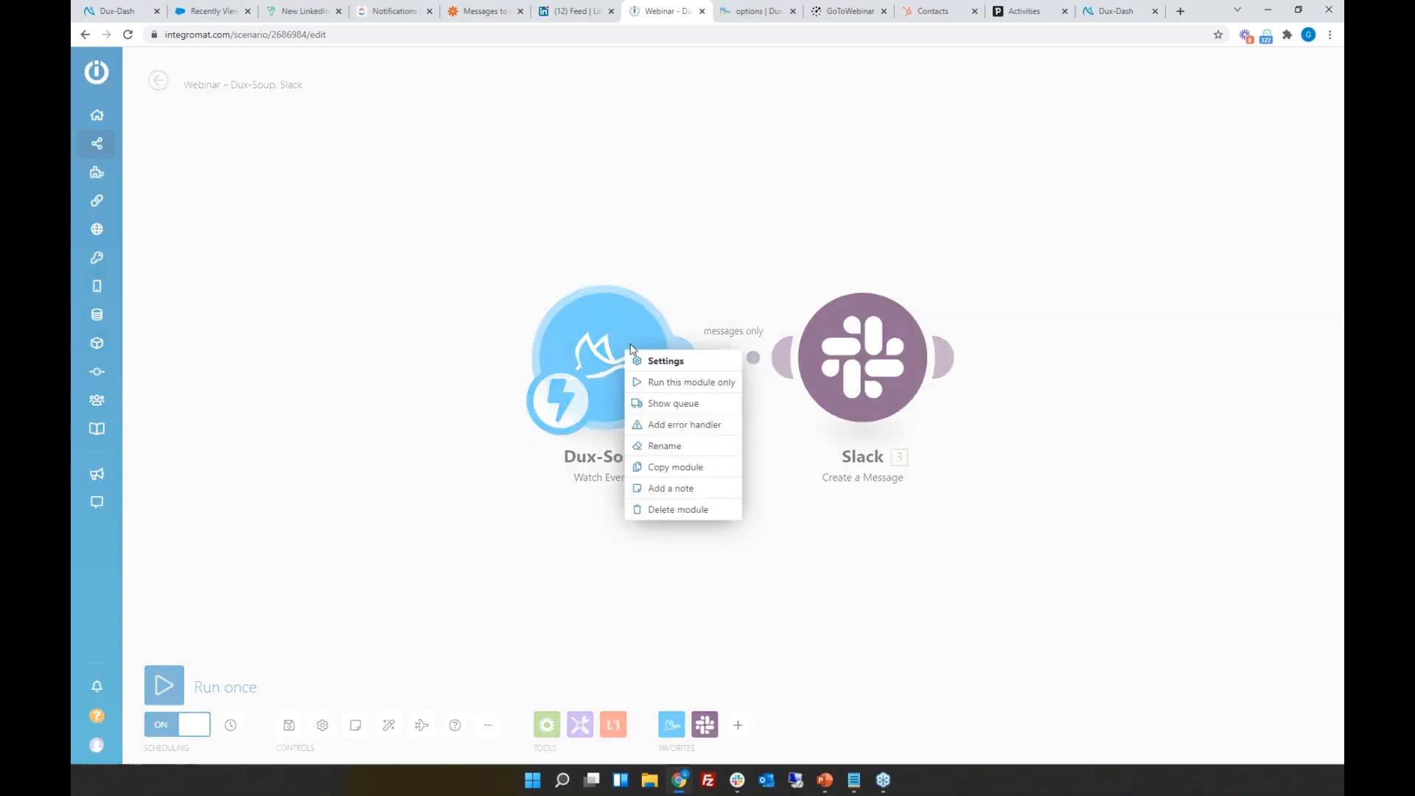
left_click(675, 387)
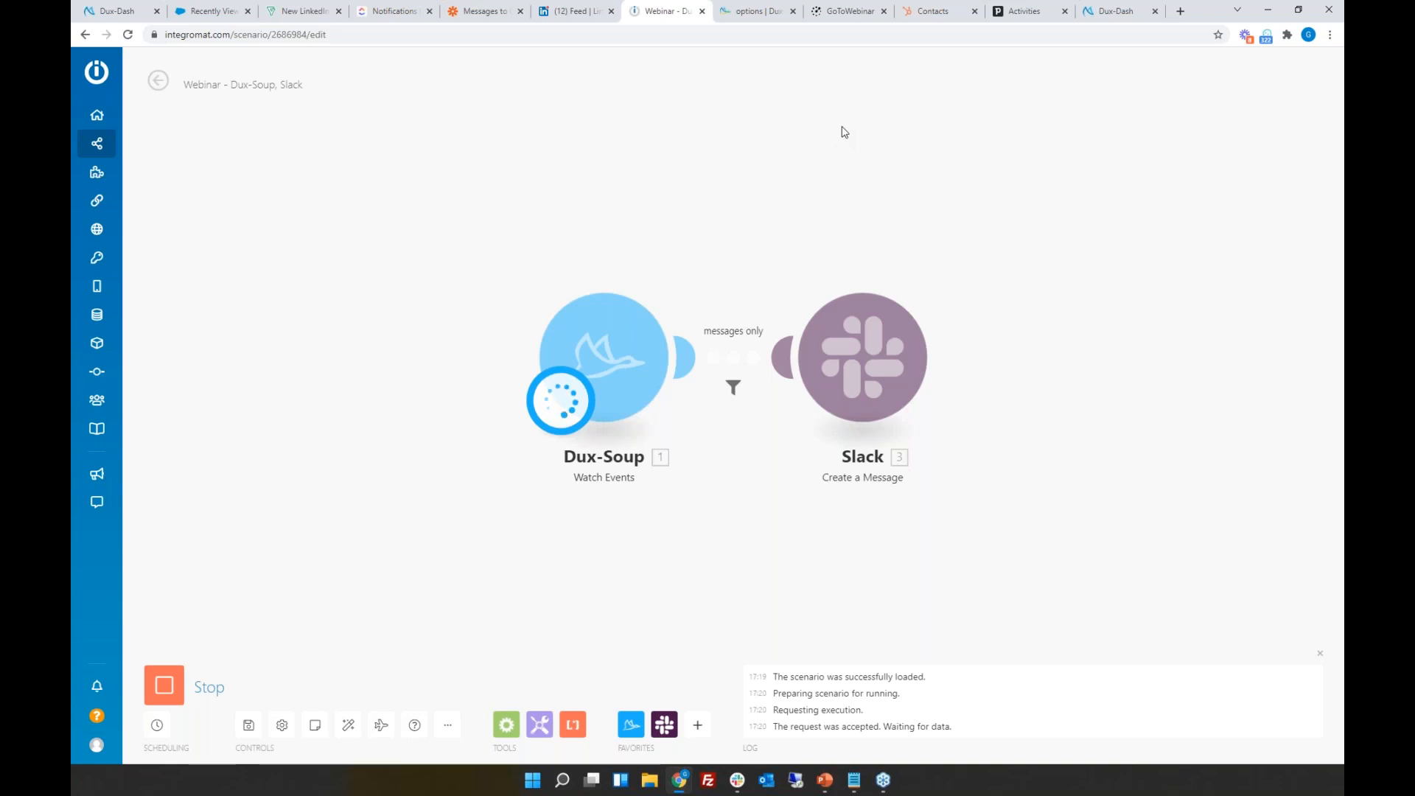
left_click(753, 10)
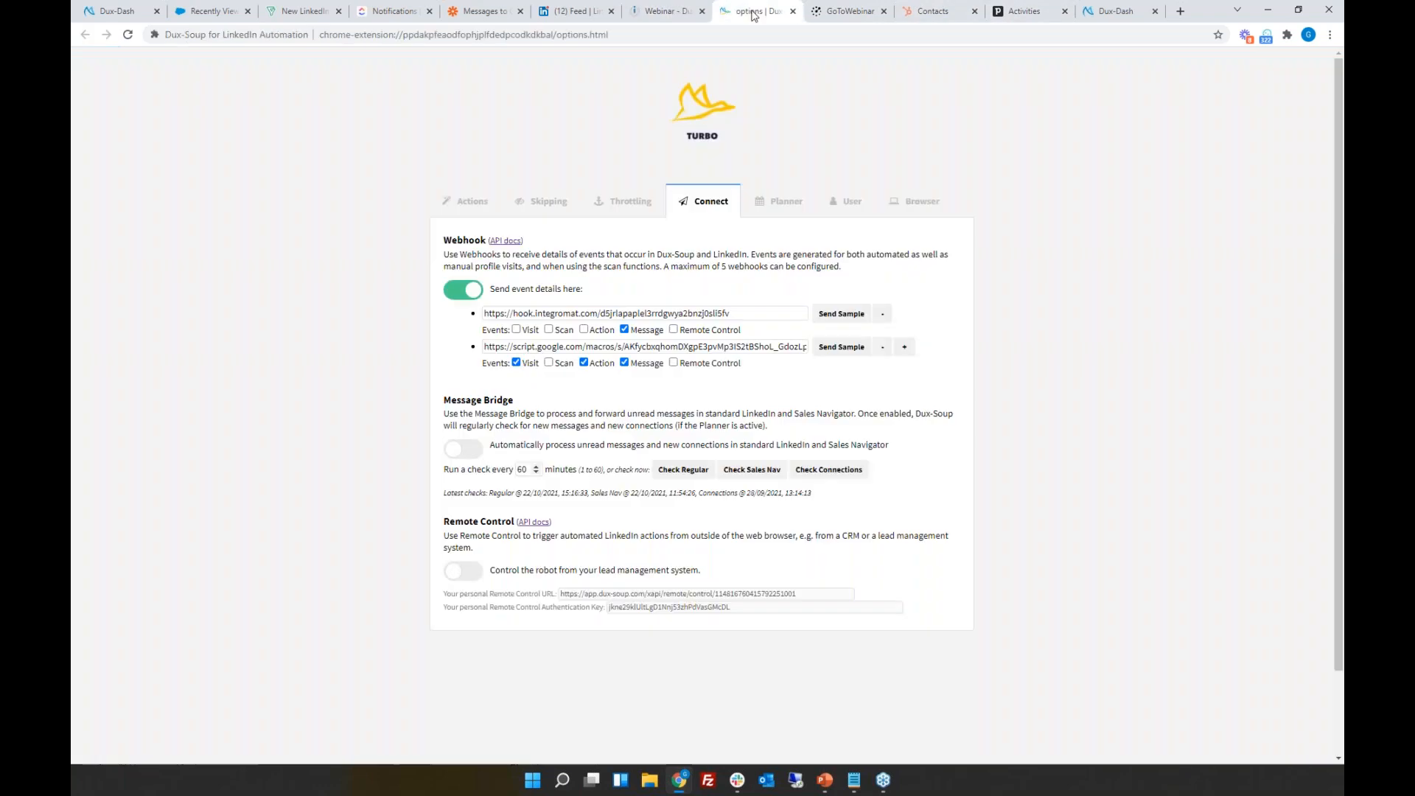
left_click(841, 313)
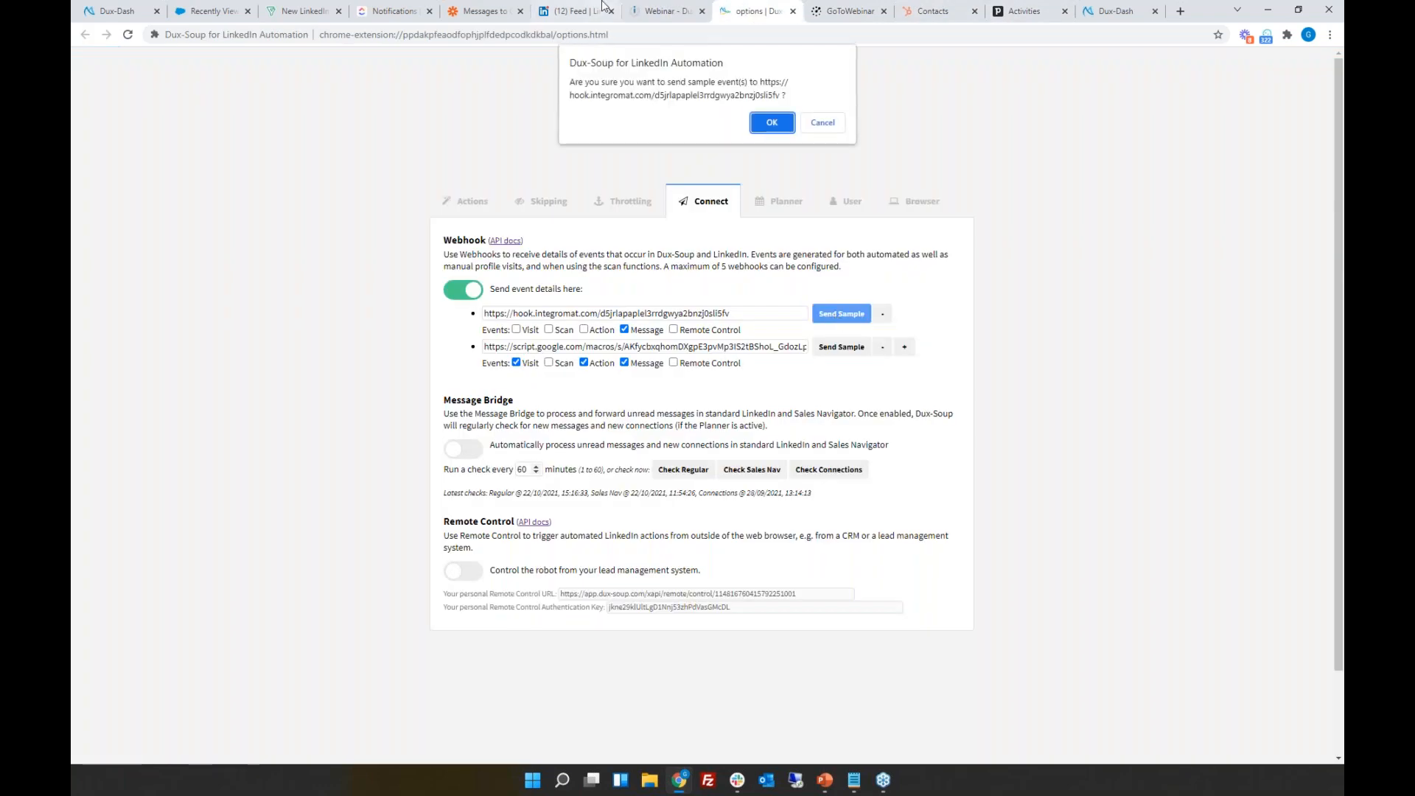
left_click(772, 124)
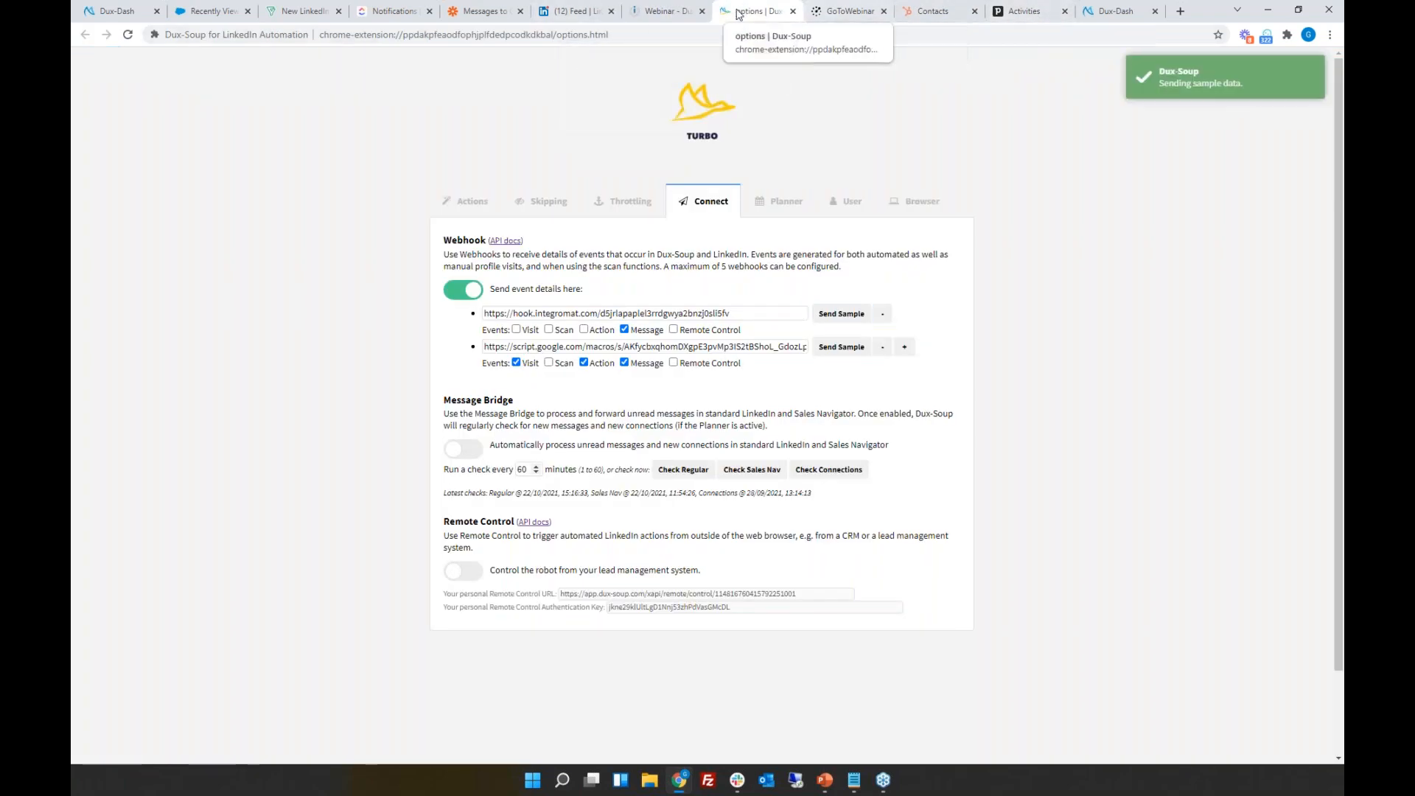
Step: In the Integromat scenario, examine the Dux-Soup module's output bundle, including the data collection and User ID, and close it
left_click(666, 11)
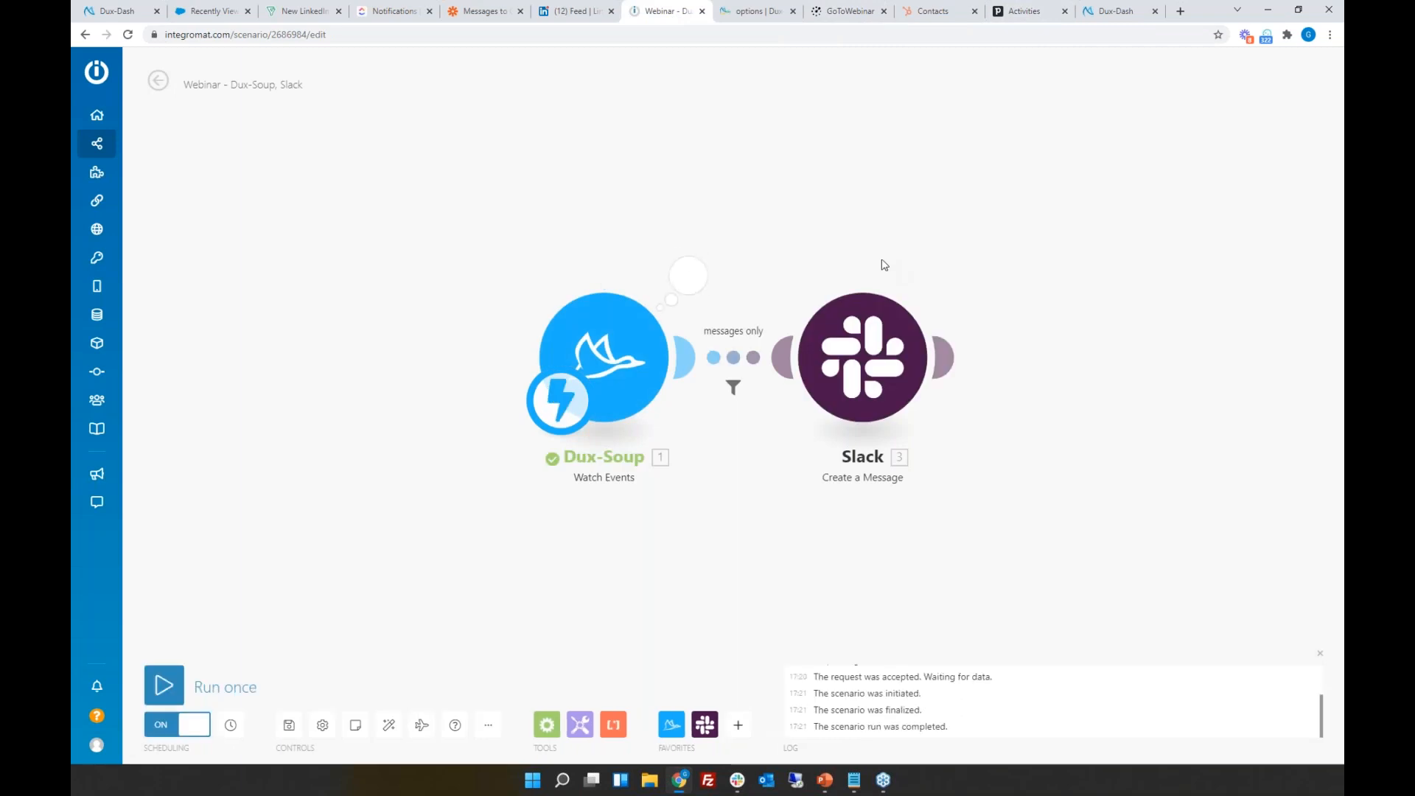
left_click(699, 278)
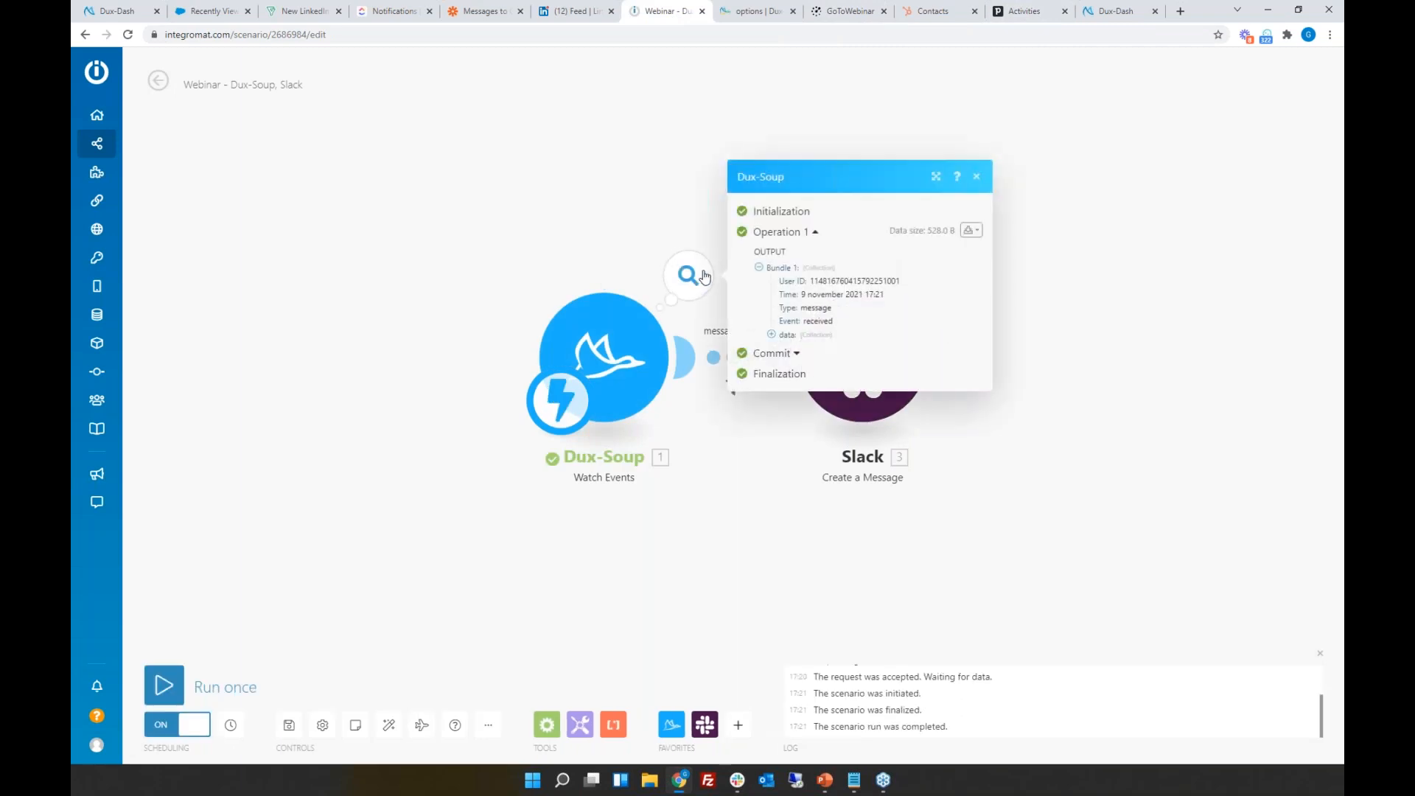
left_click(774, 335)
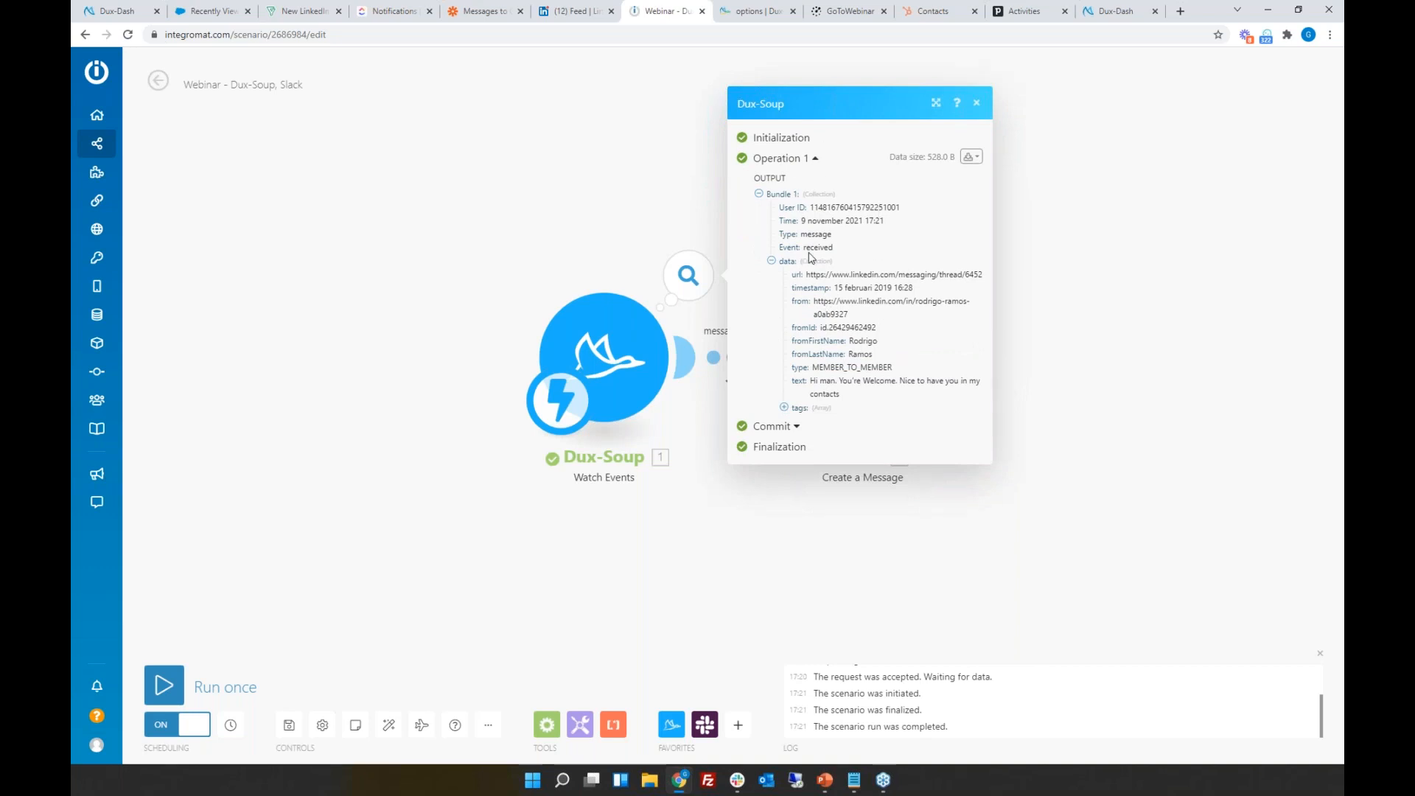
left_click_drag(904, 208, 779, 209)
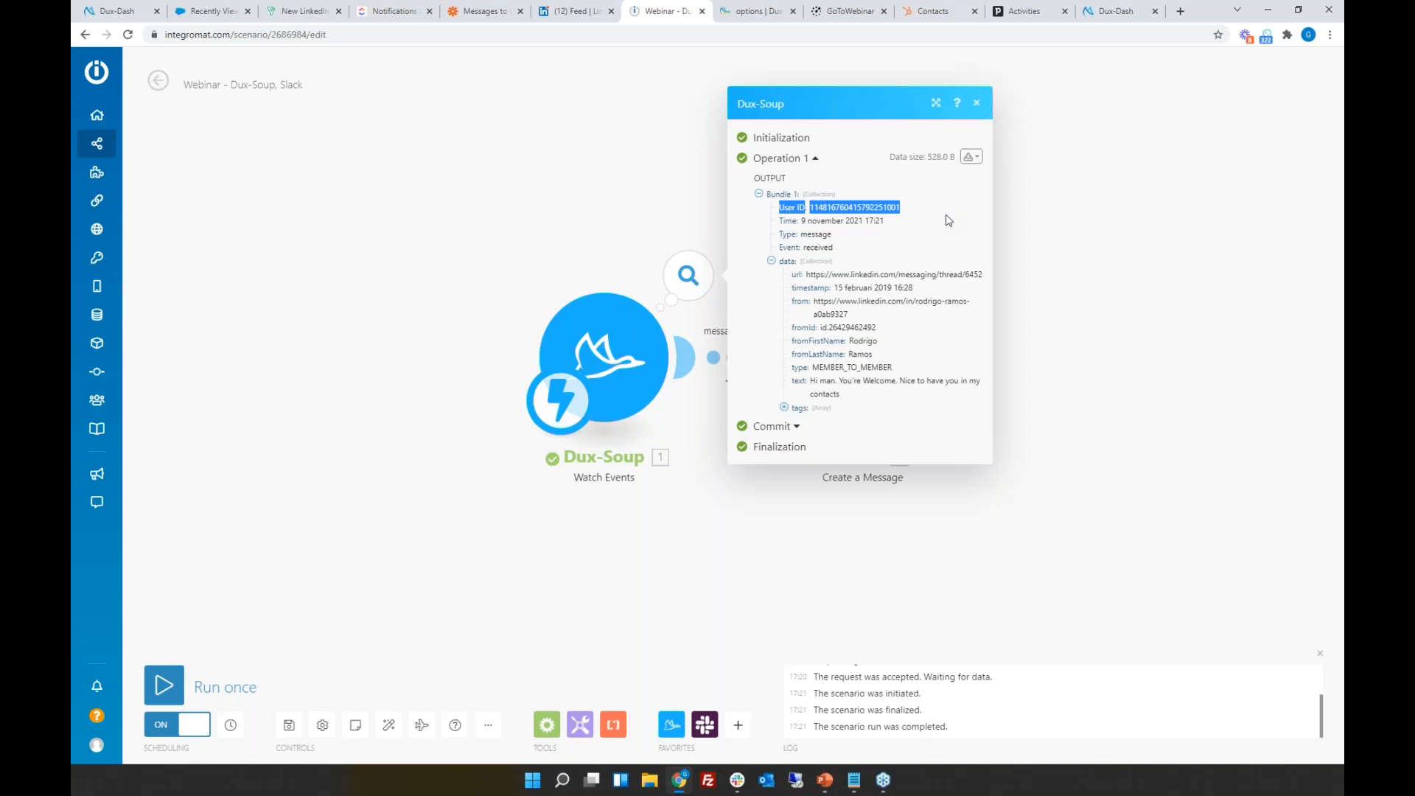
left_click(978, 104)
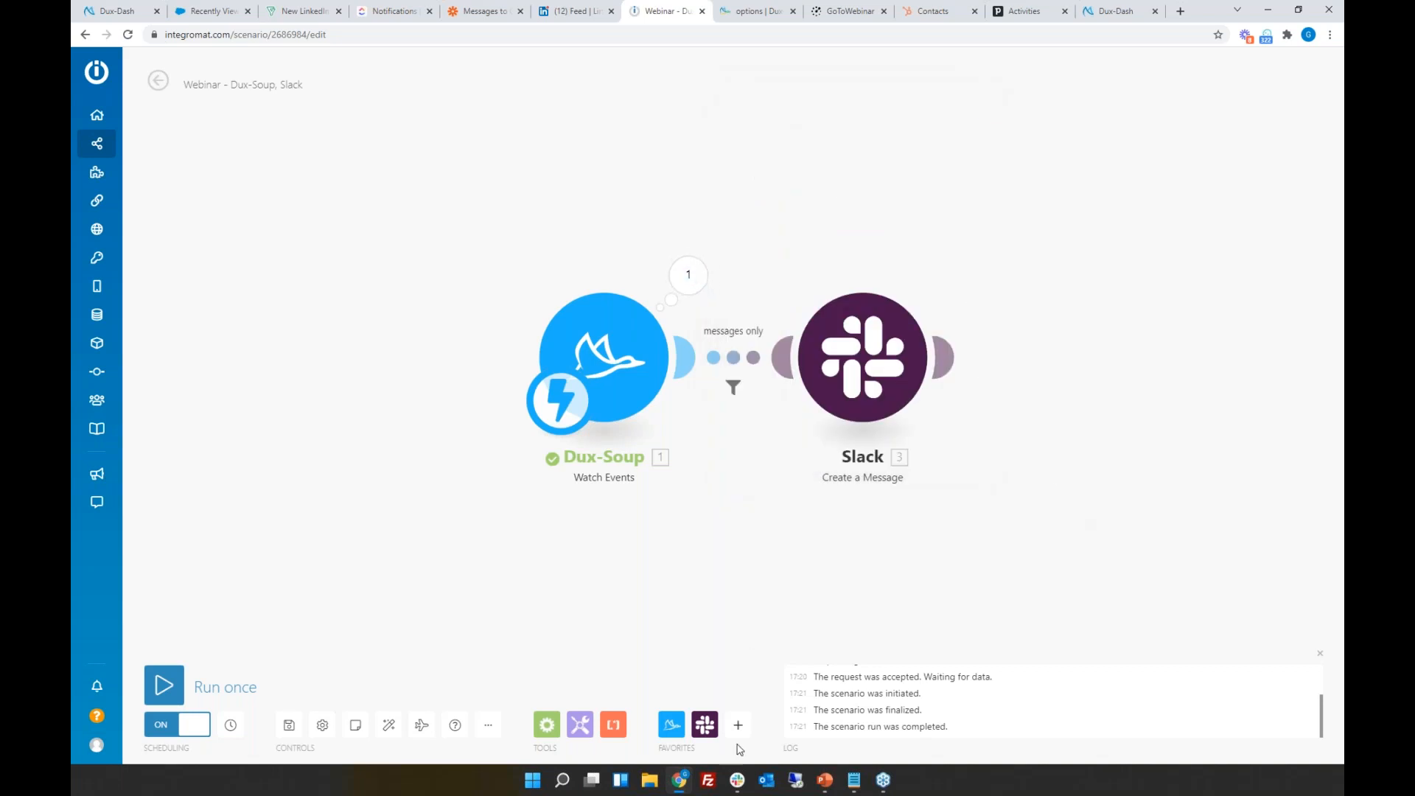
Step: Bring up Slack's message-testing channel over the scenario, raise its window, and review the Zapier and Integromat messages
left_click(738, 781)
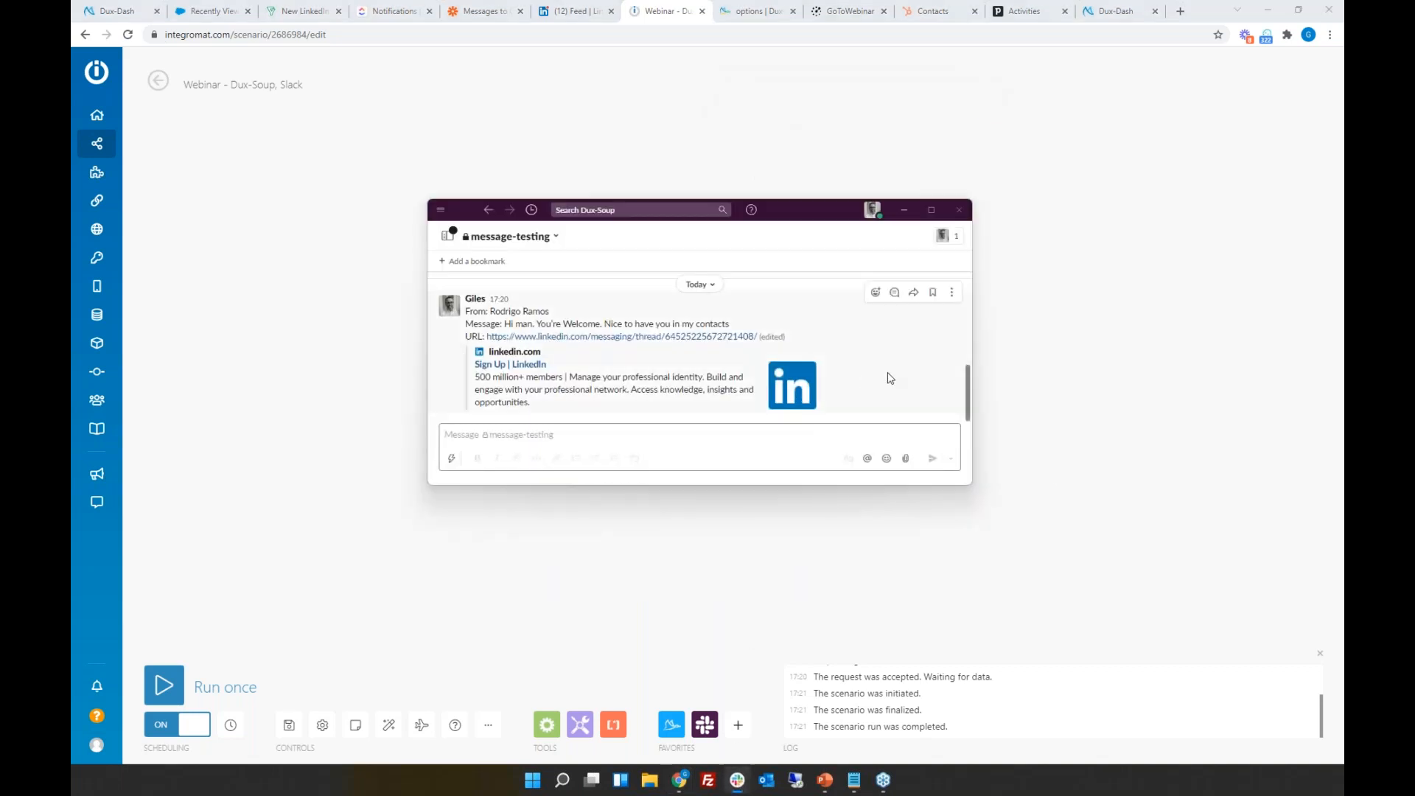
left_click_drag(801, 200, 802, 116)
scroll(848, 347, "up", 5)
scroll(846, 352, "down", 3)
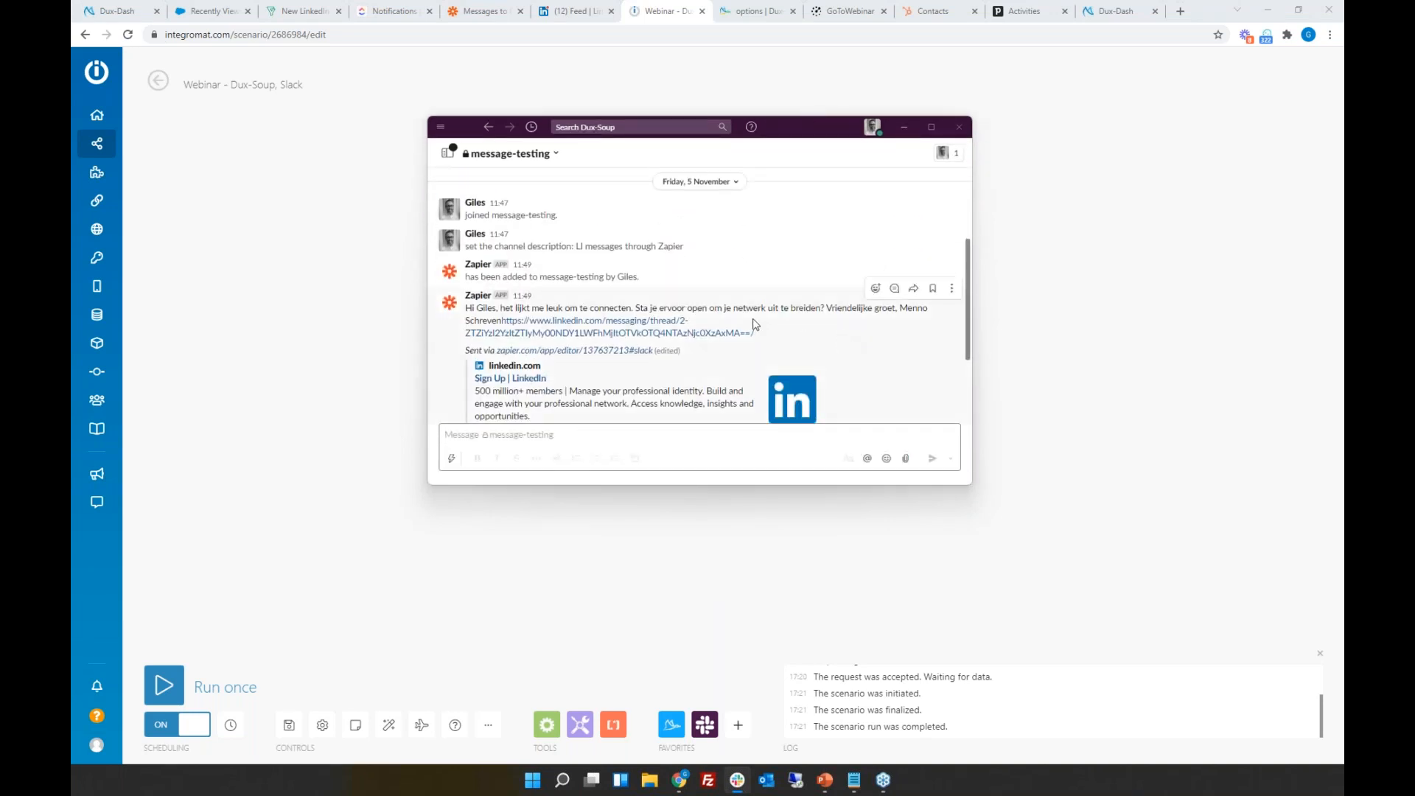
scroll(648, 339, "down", 2)
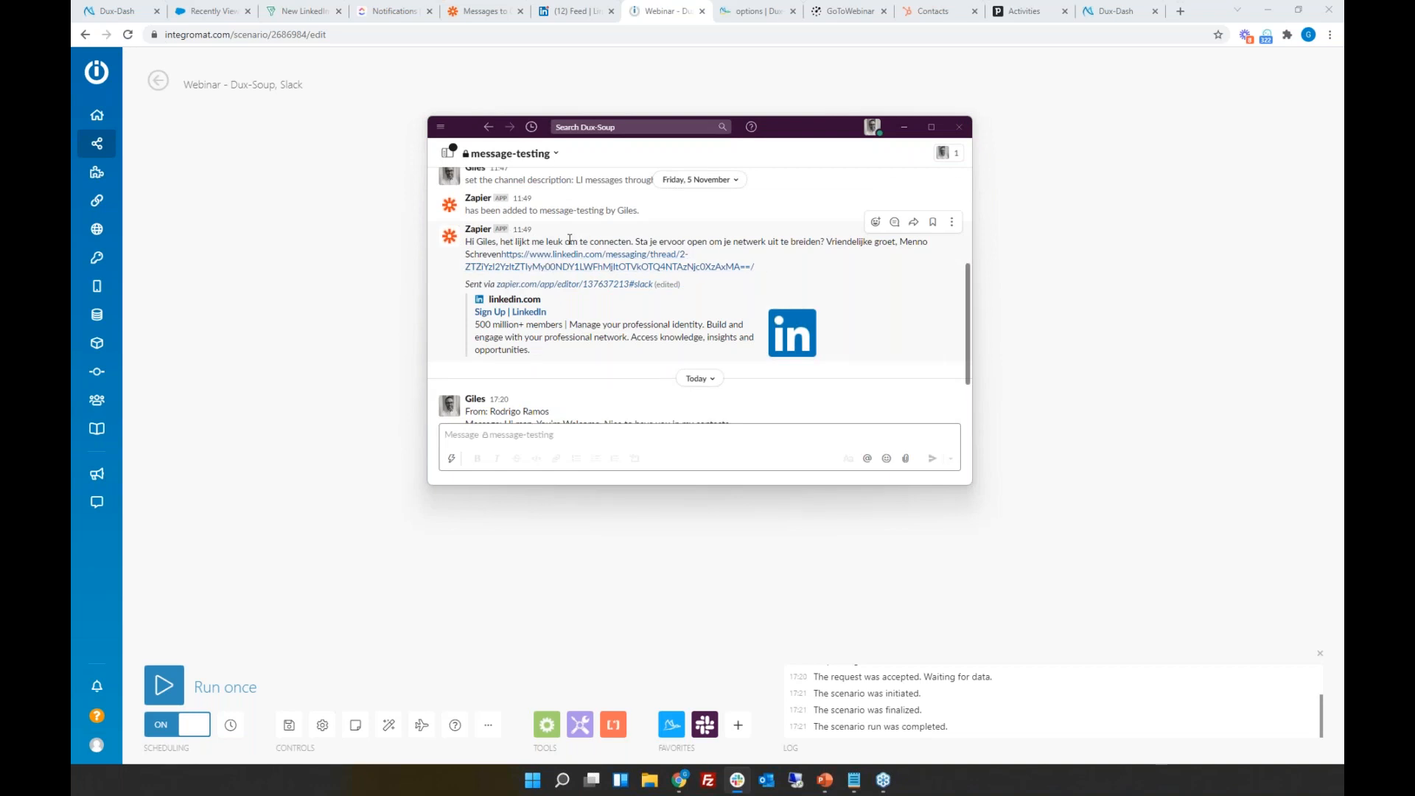
scroll(892, 289, "down", 3)
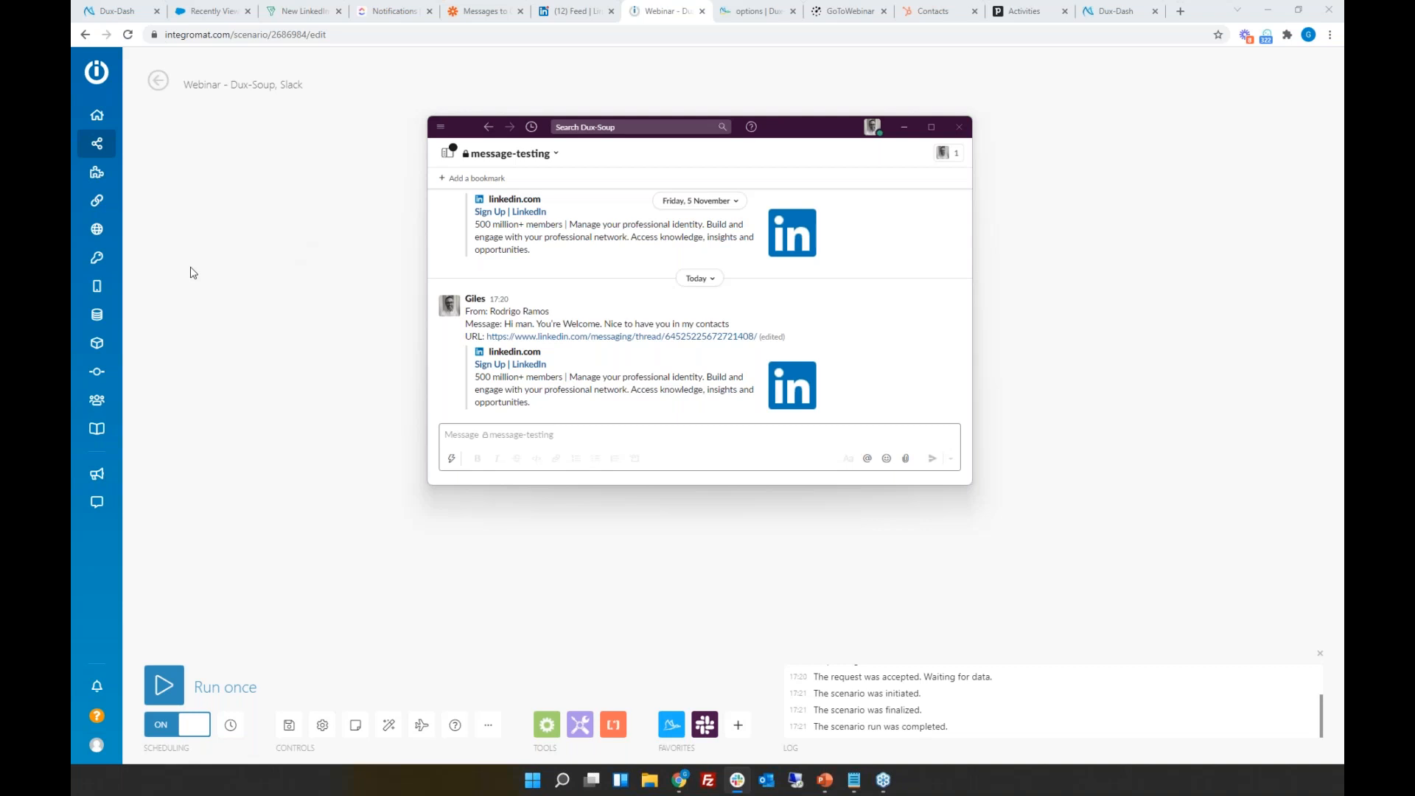
Step: Switch to Zapier and leave the Messages to Clickup Zap for the Zaps list
left_click(486, 17)
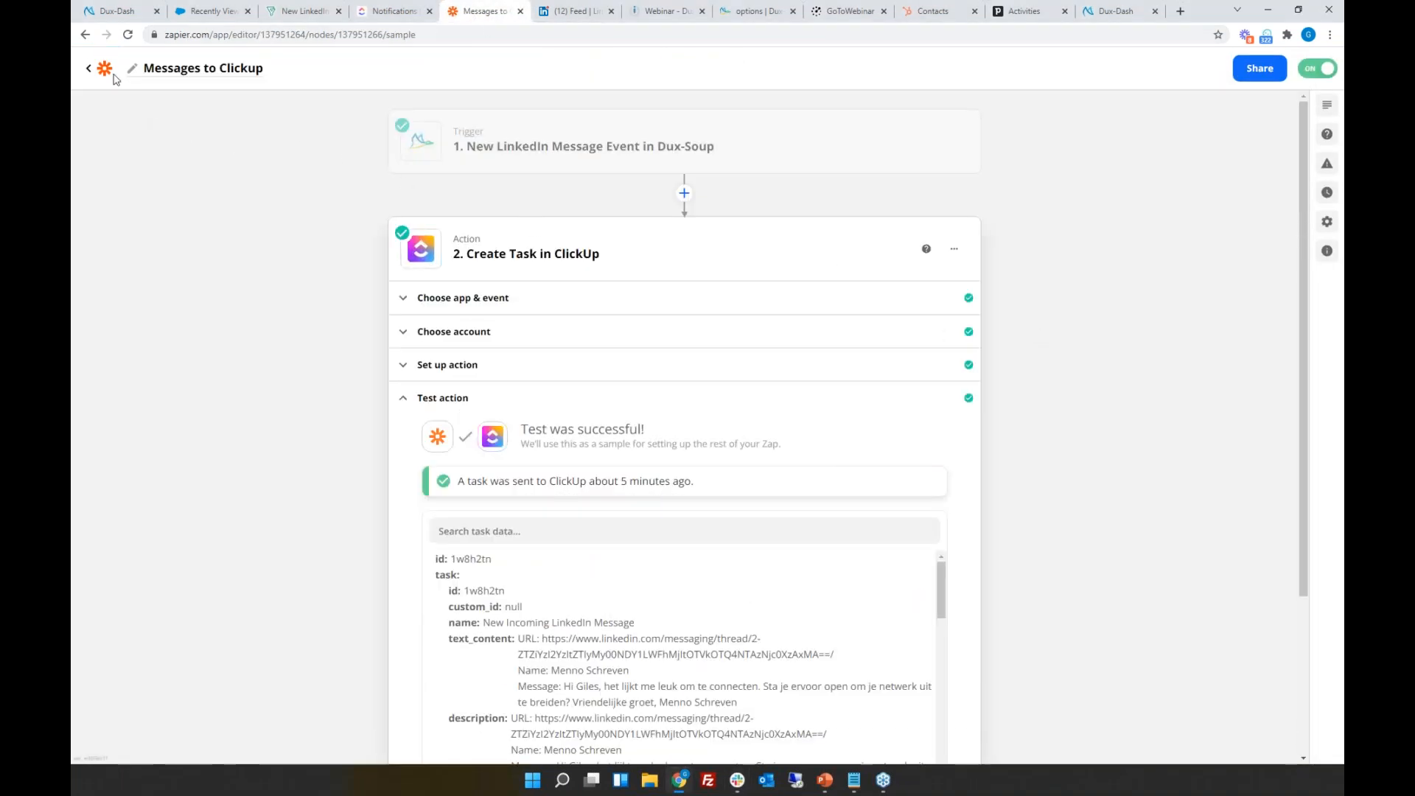
left_click(89, 71)
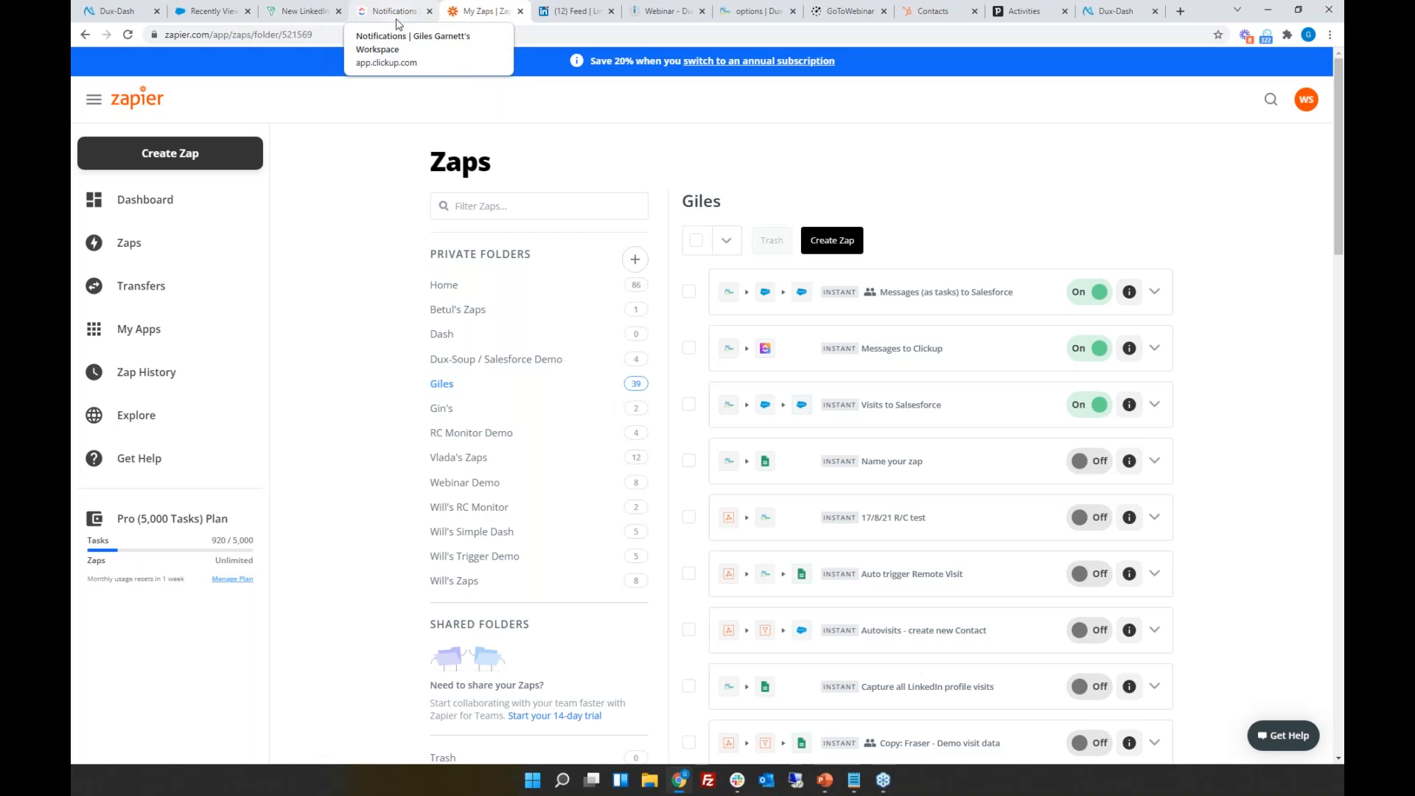
Step: Switch to PowerPoint, start the slide show from the beginning, and advance to the Upcoming Webinars slide
left_click(827, 781)
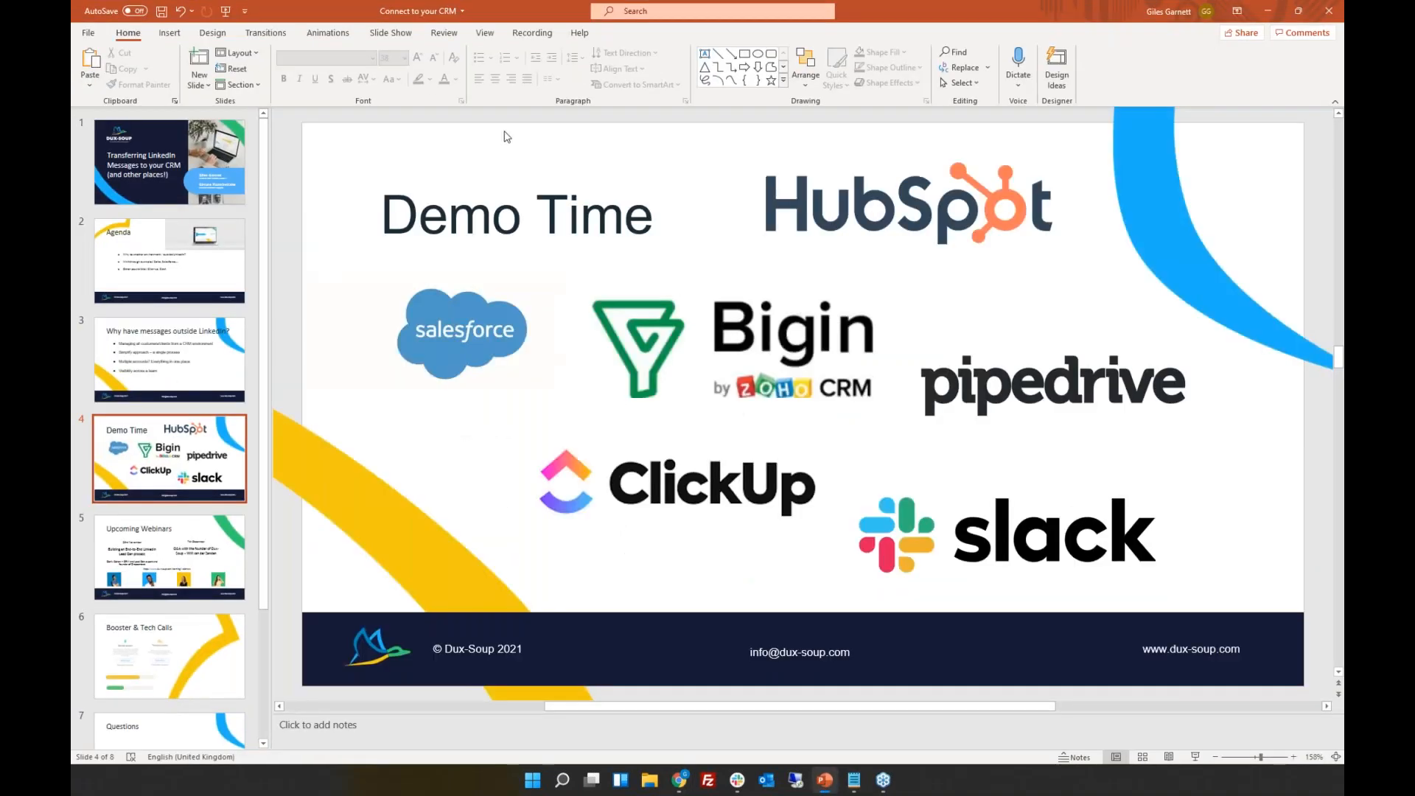
left_click(226, 17)
left_click(710, 272)
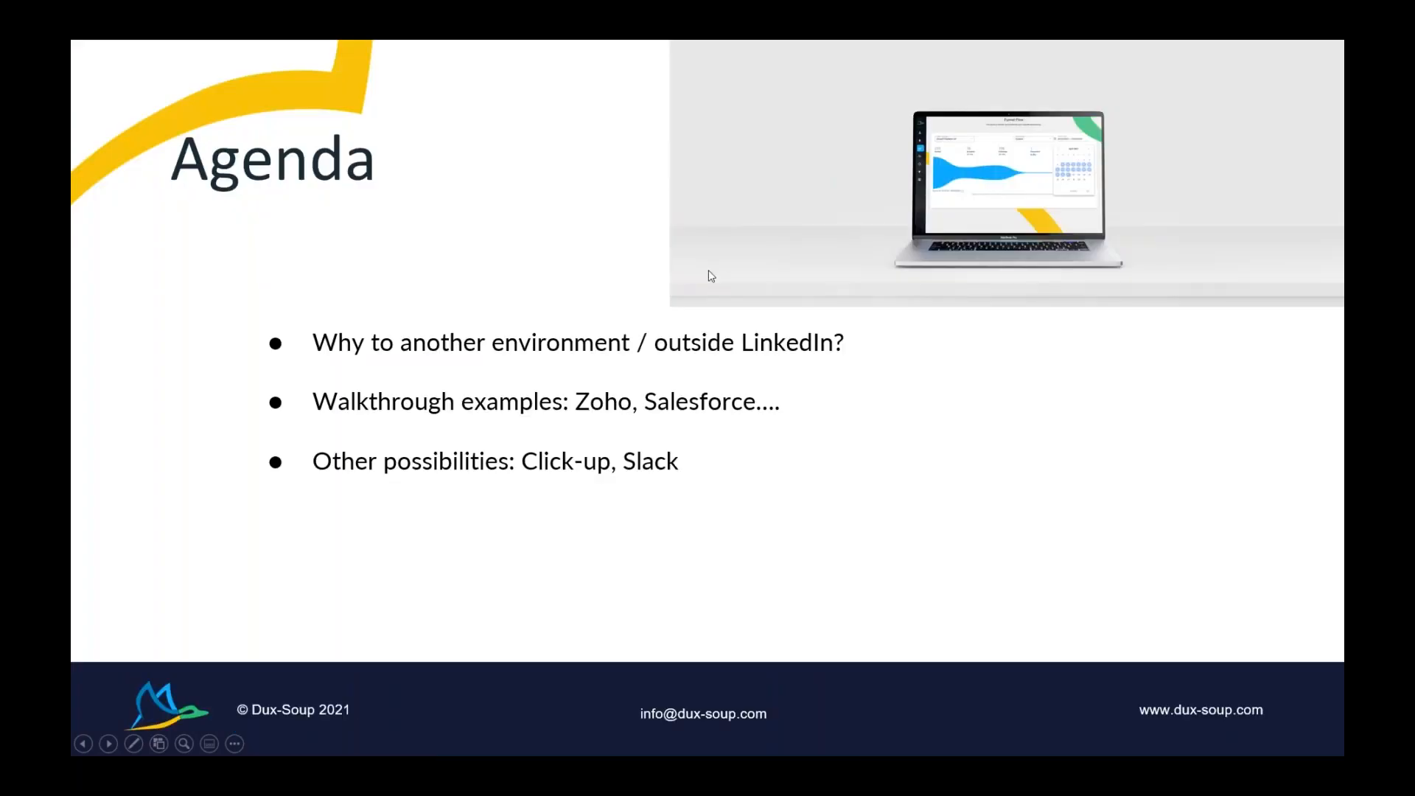
left_click(709, 271)
left_click(710, 273)
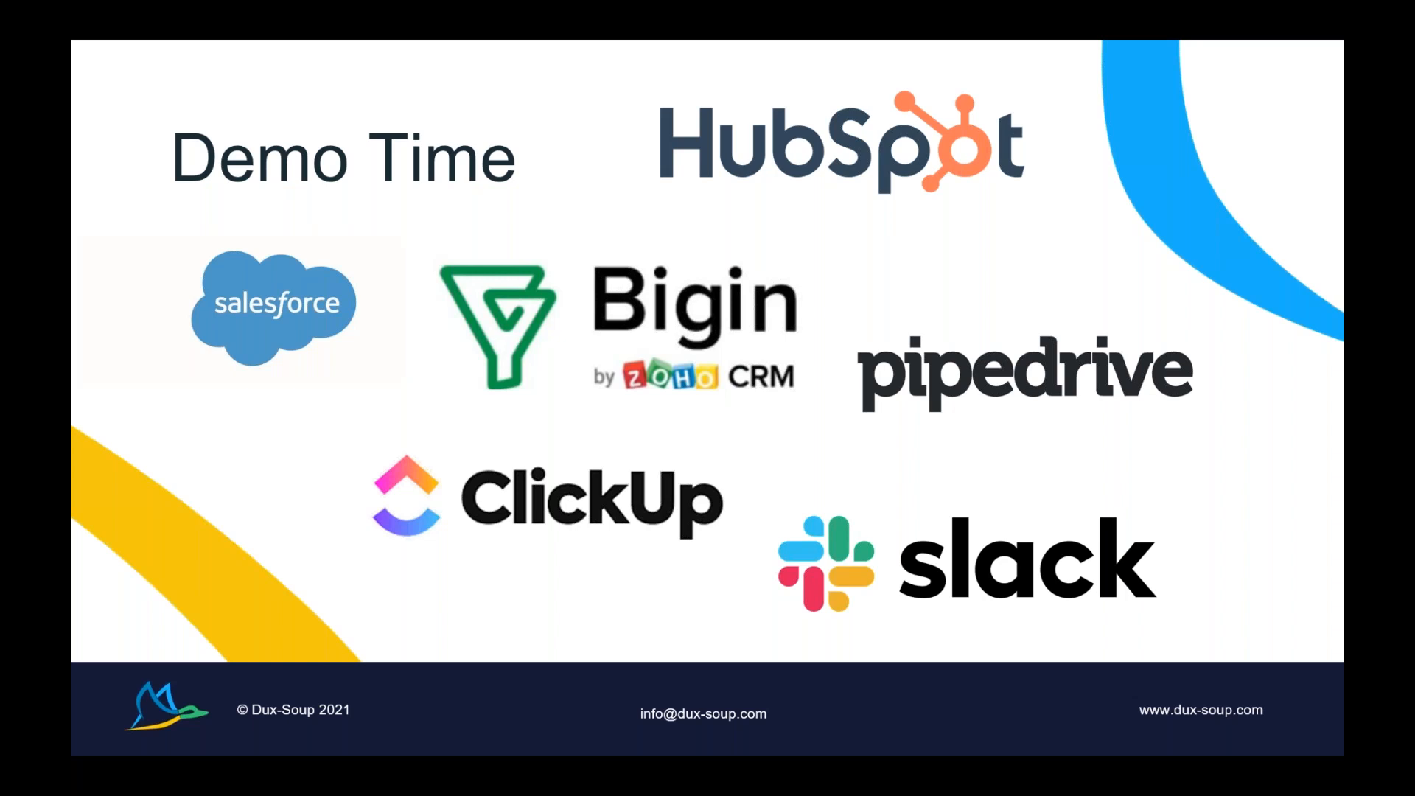
left_click(957, 315)
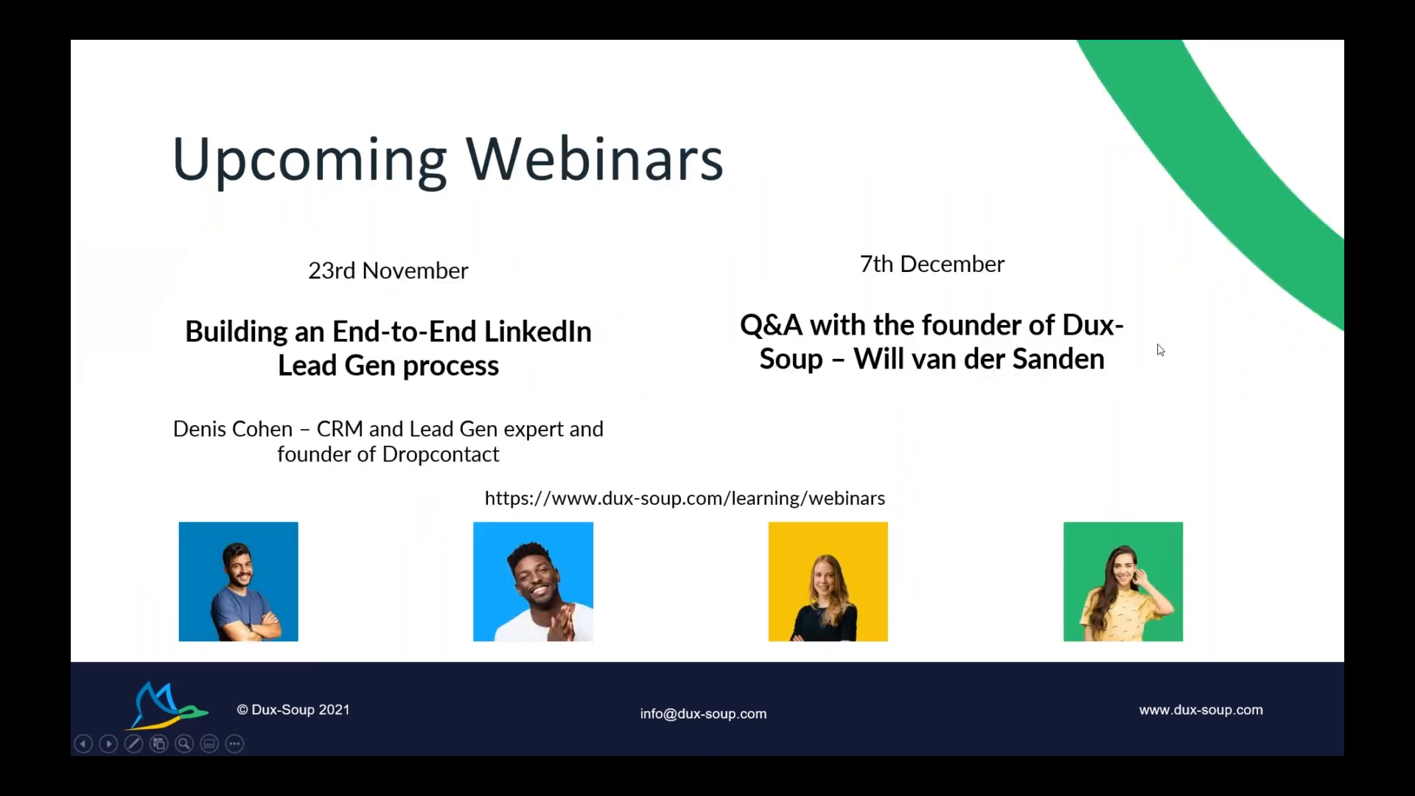
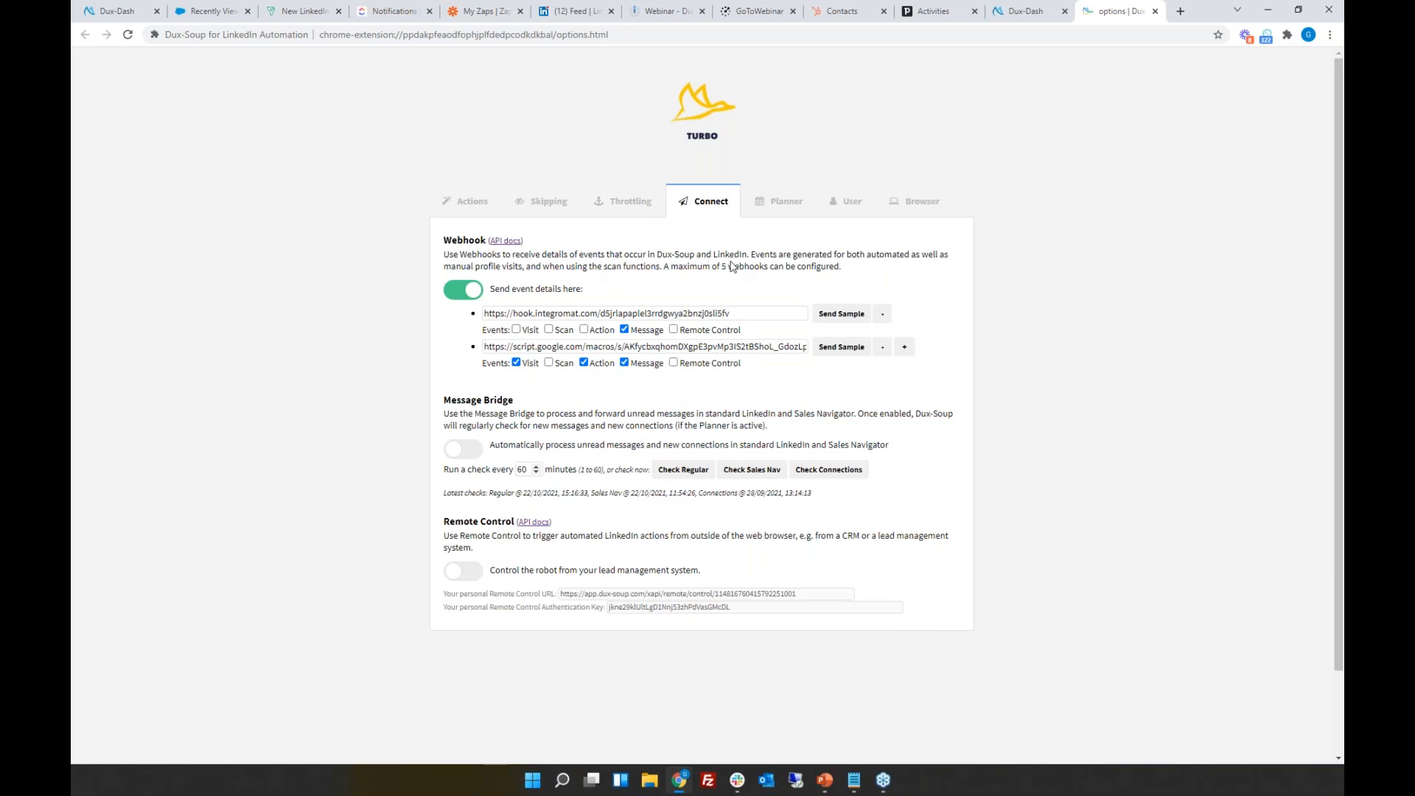
Step: Highlight the Integromat webhook address in the Dux-Soup Connect options and clear the selection
left_click_drag(741, 314, 478, 314)
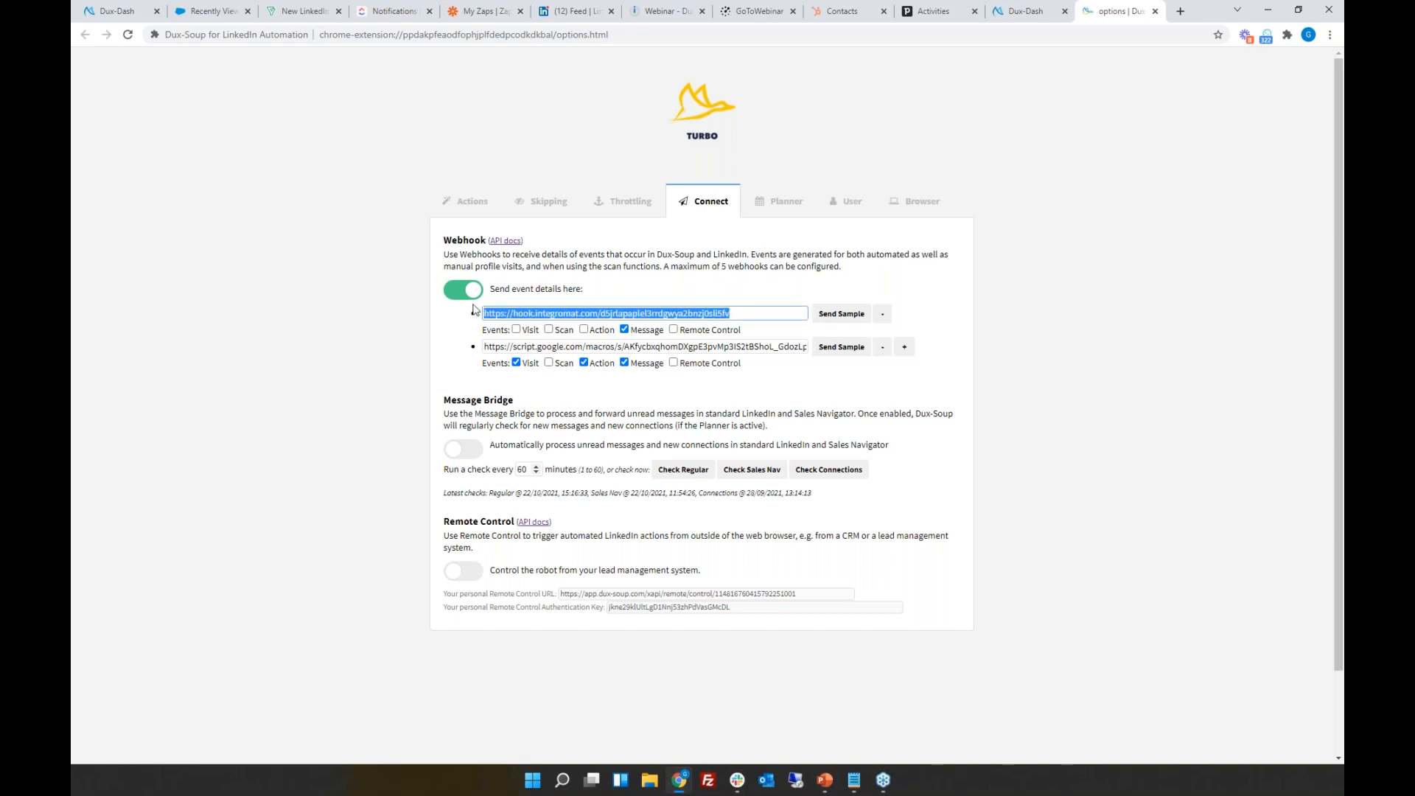
left_click(962, 326)
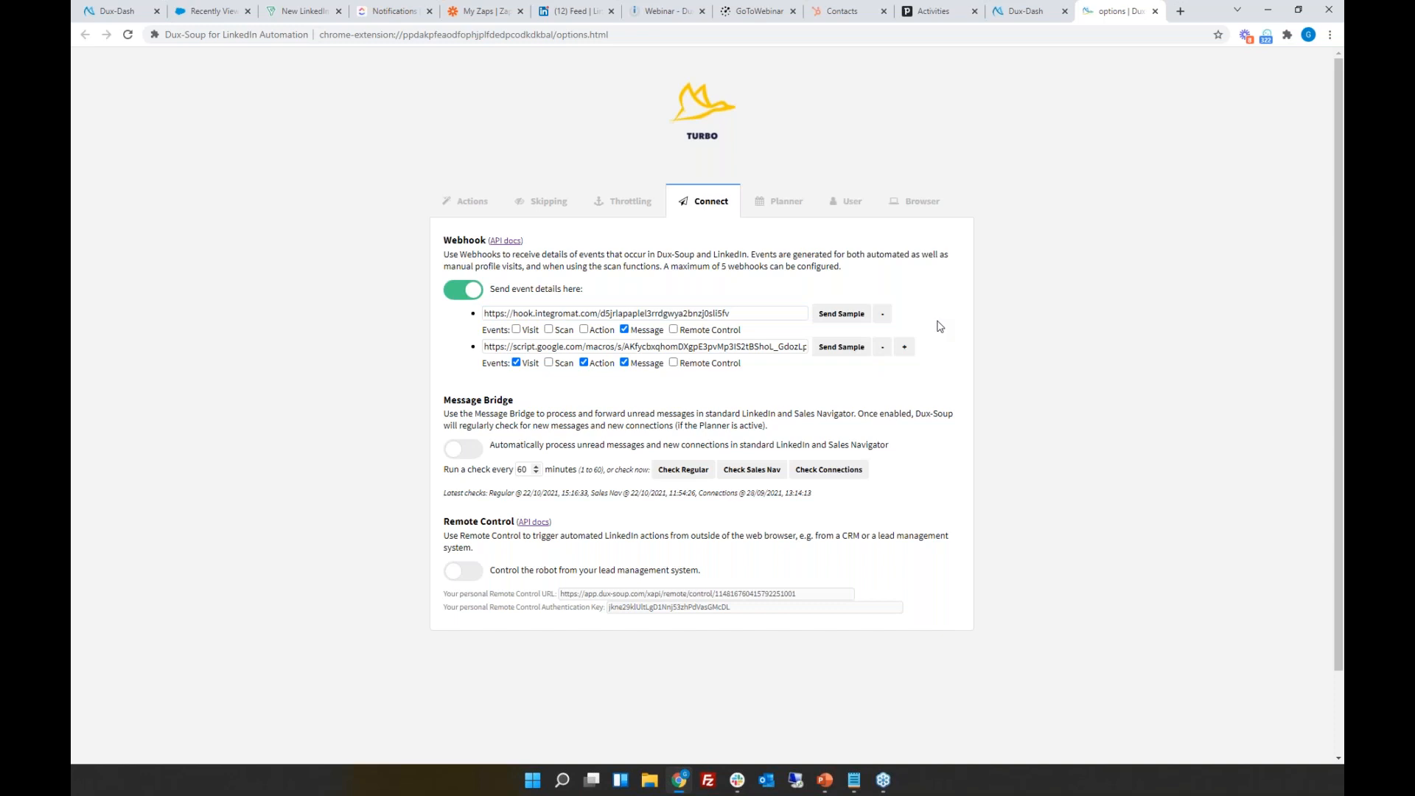
Step: Create a Zap in Zapier with Webhooks by Zapier as the trigger app and Catch Hook as its event
left_click(484, 16)
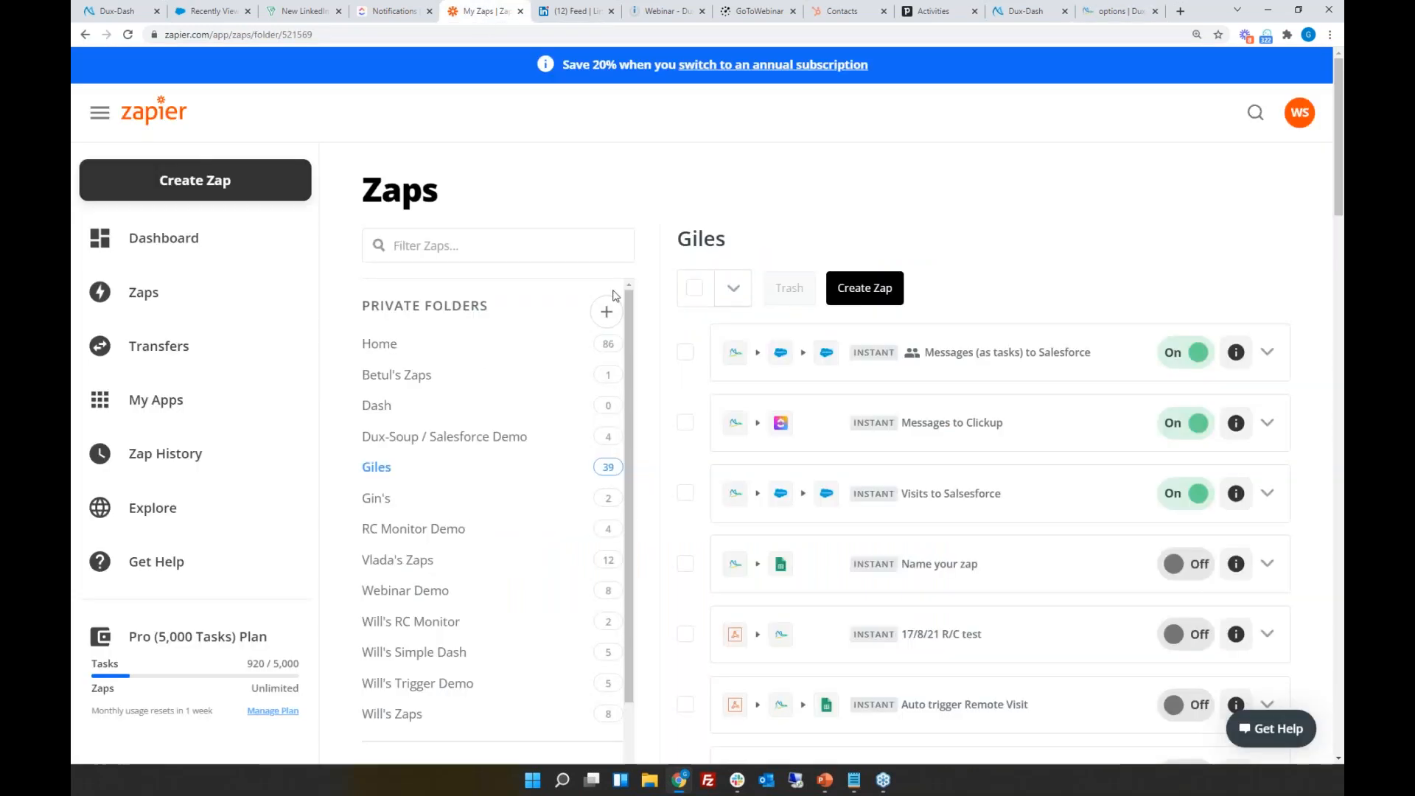
left_click(222, 184)
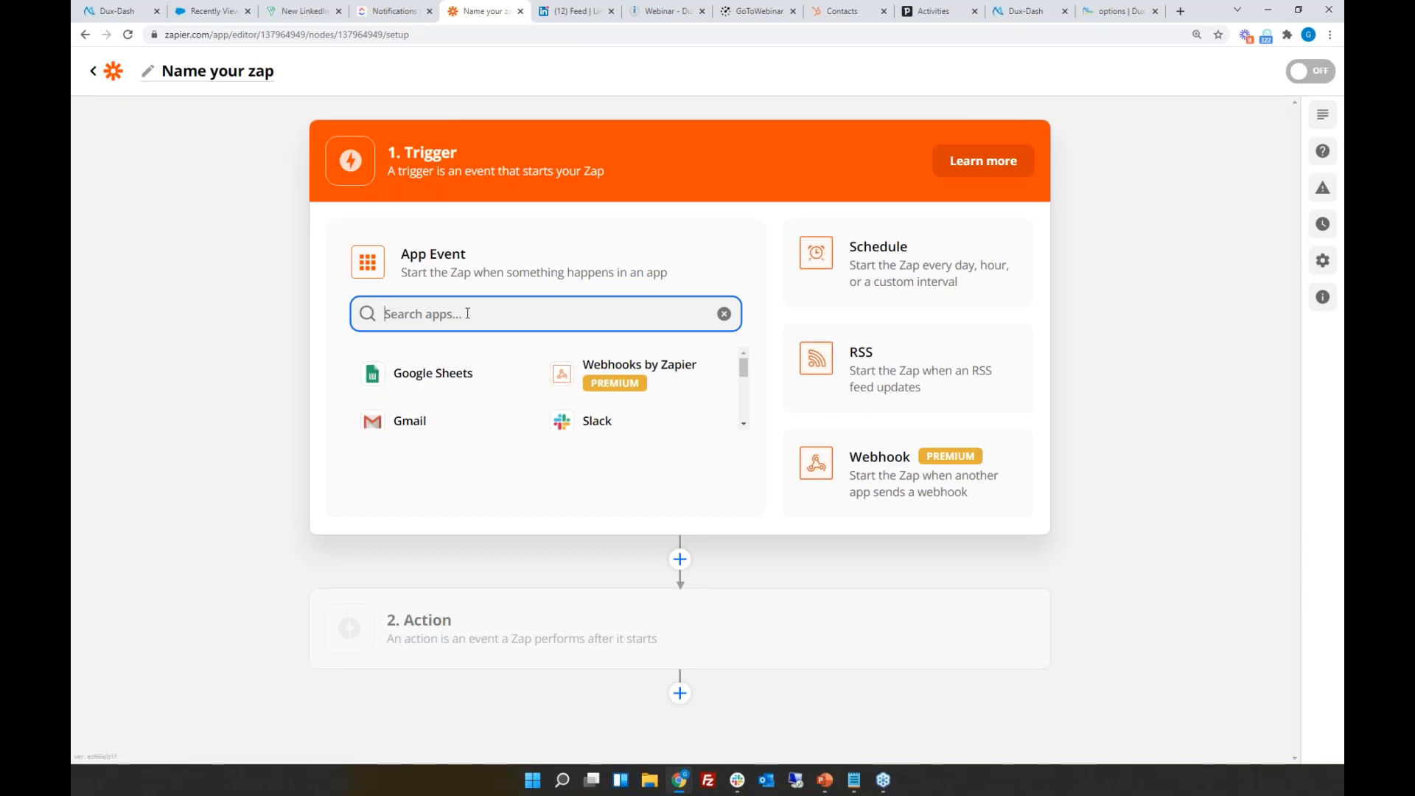
type("web")
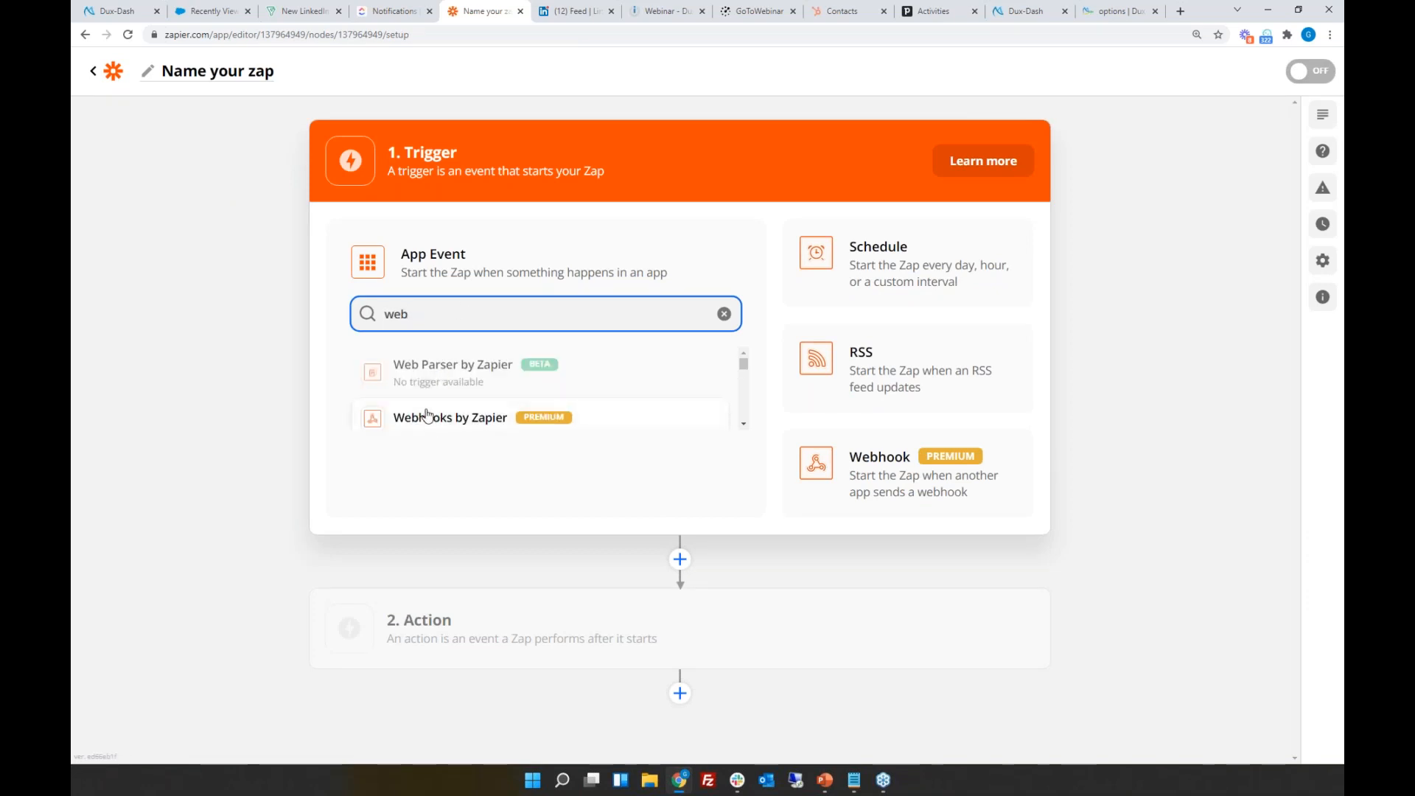
left_click(463, 418)
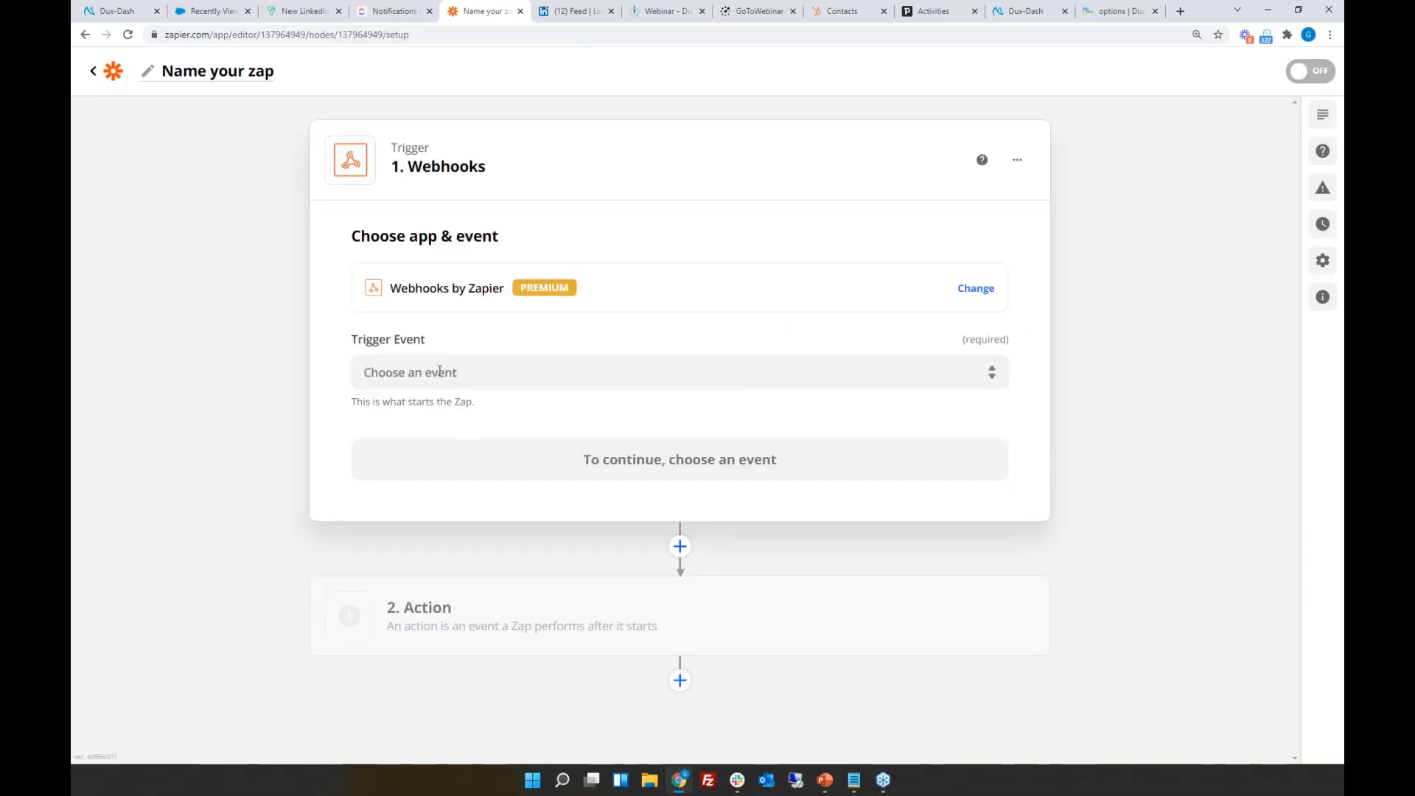
left_click(487, 378)
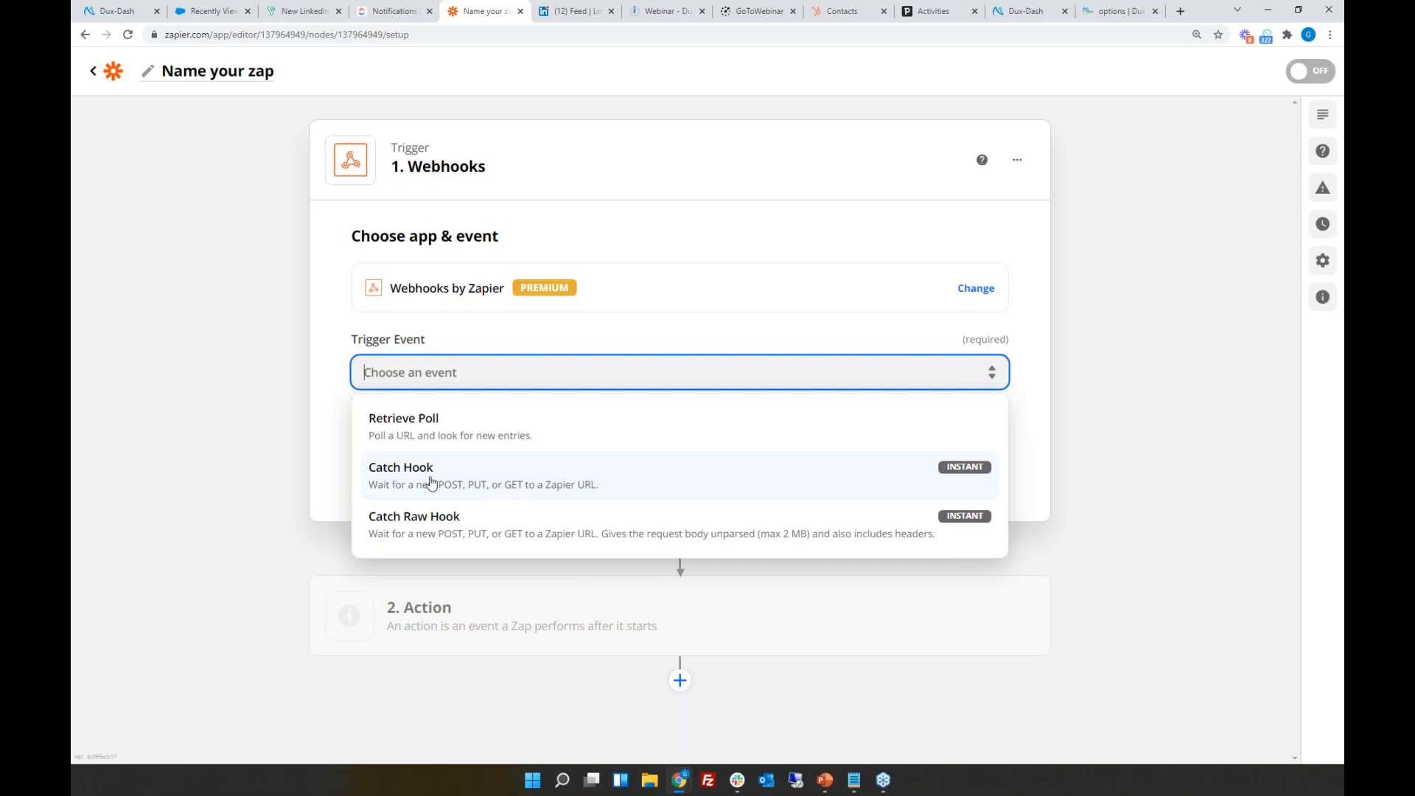
left_click(598, 480)
left_click(664, 462)
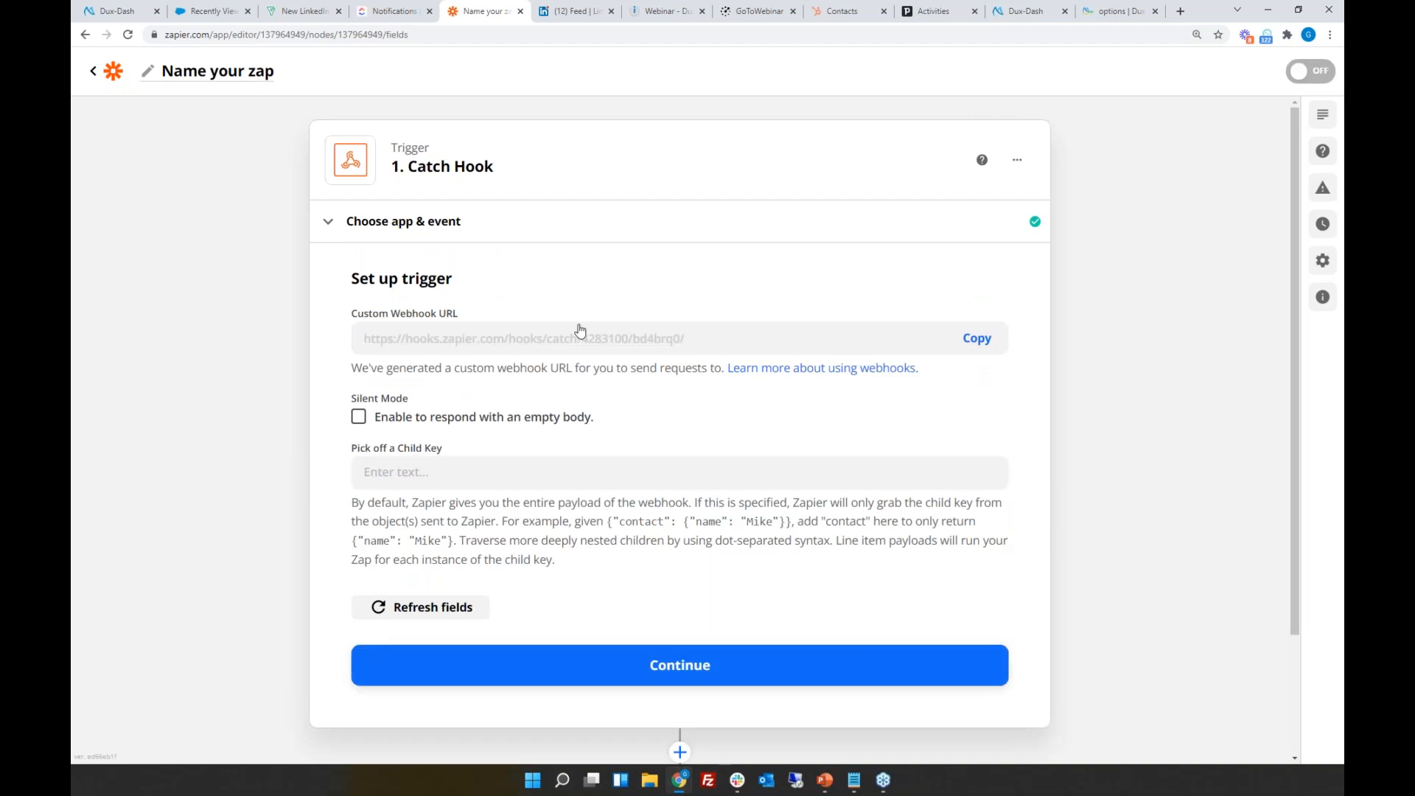
Step: Copy the Zap's custom webhook URL and add it as a third webhook in the Dux-Soup Connect options
left_click(978, 339)
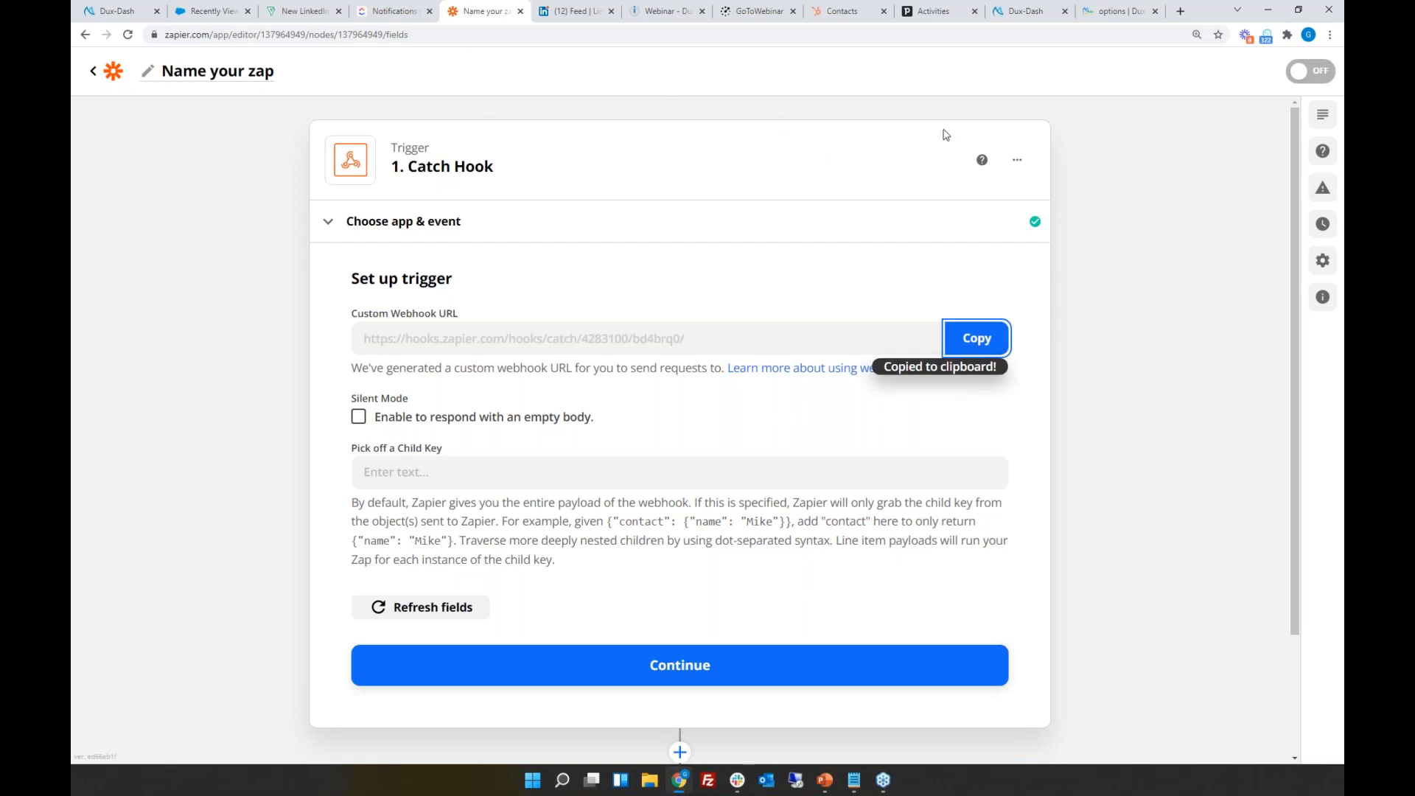
left_click(1118, 15)
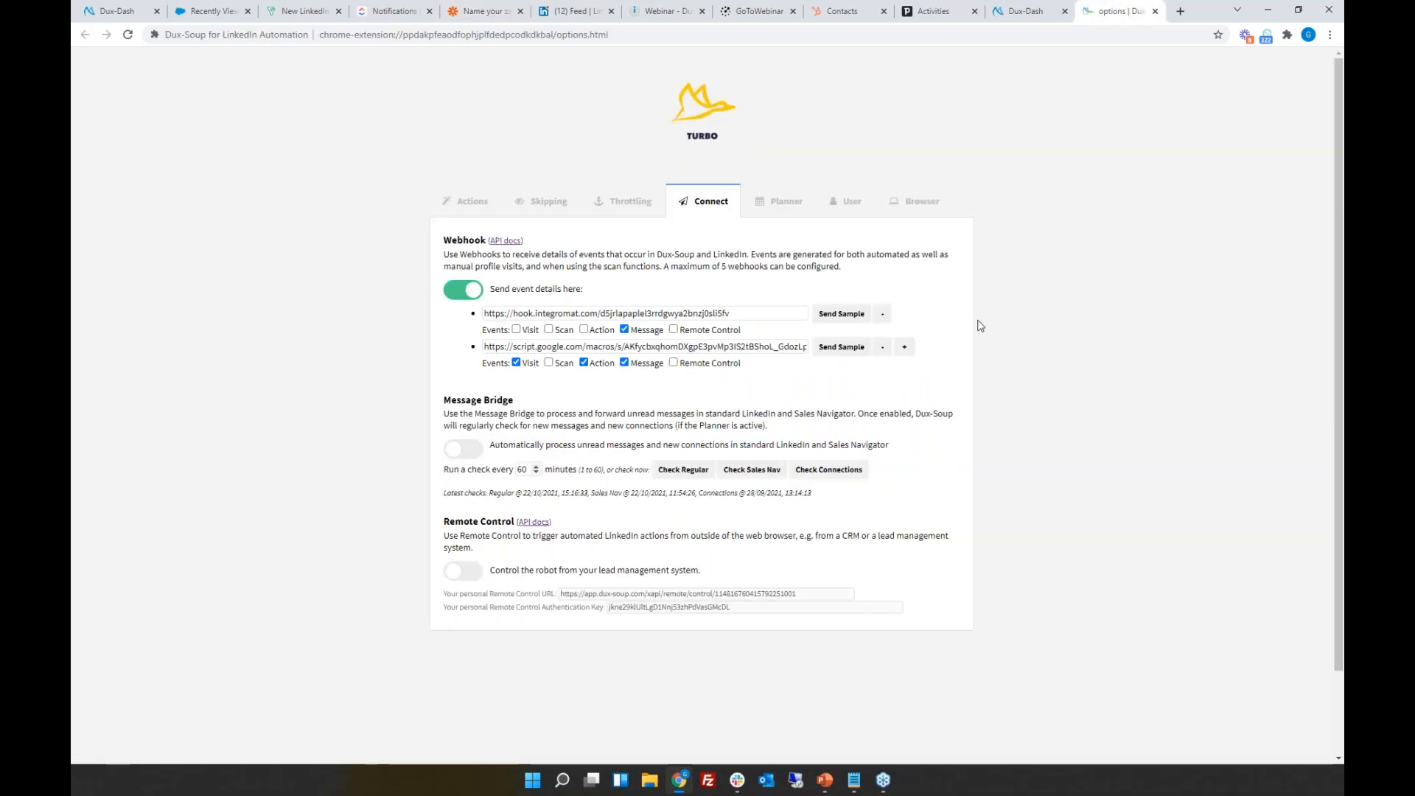
left_click(904, 346)
left_click(522, 379)
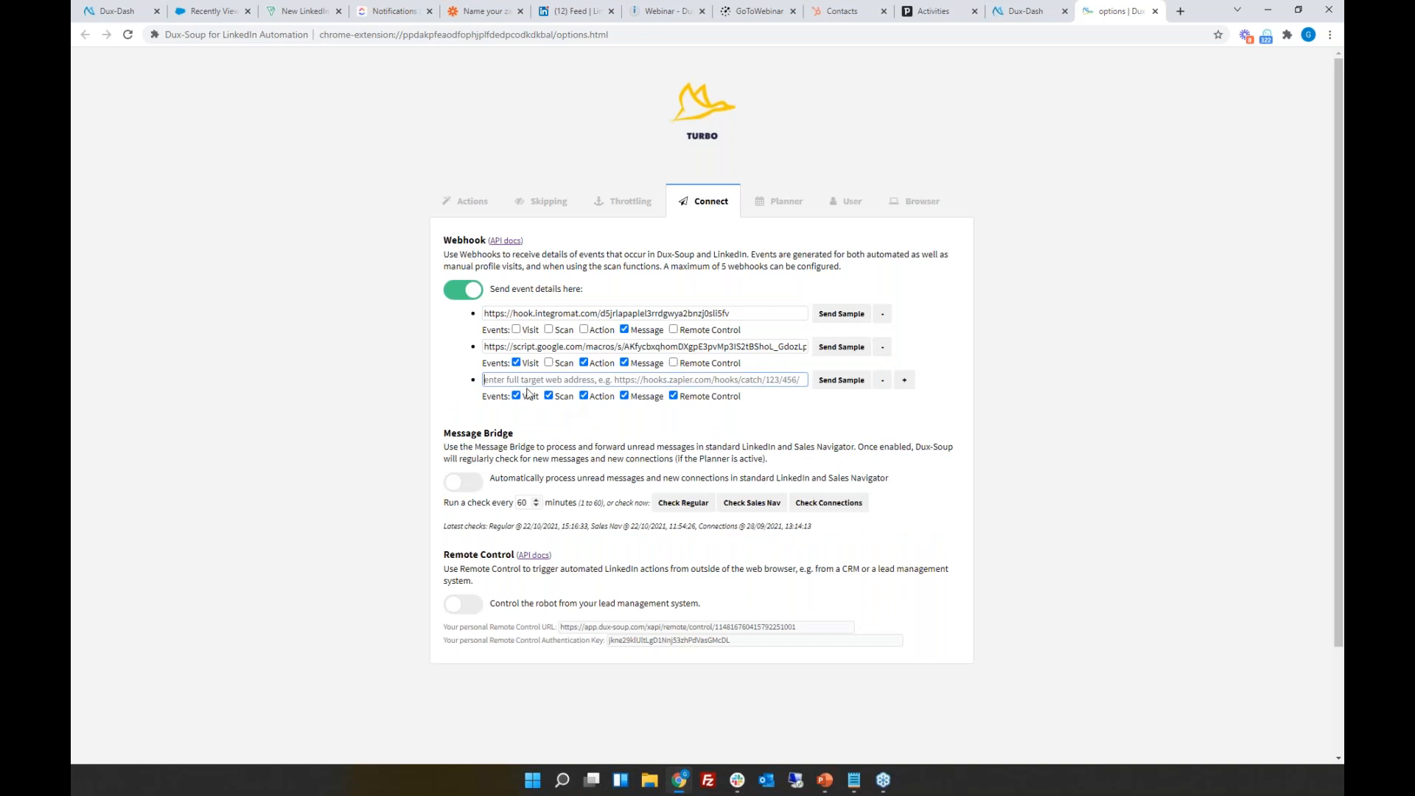
key("ctrl+v")
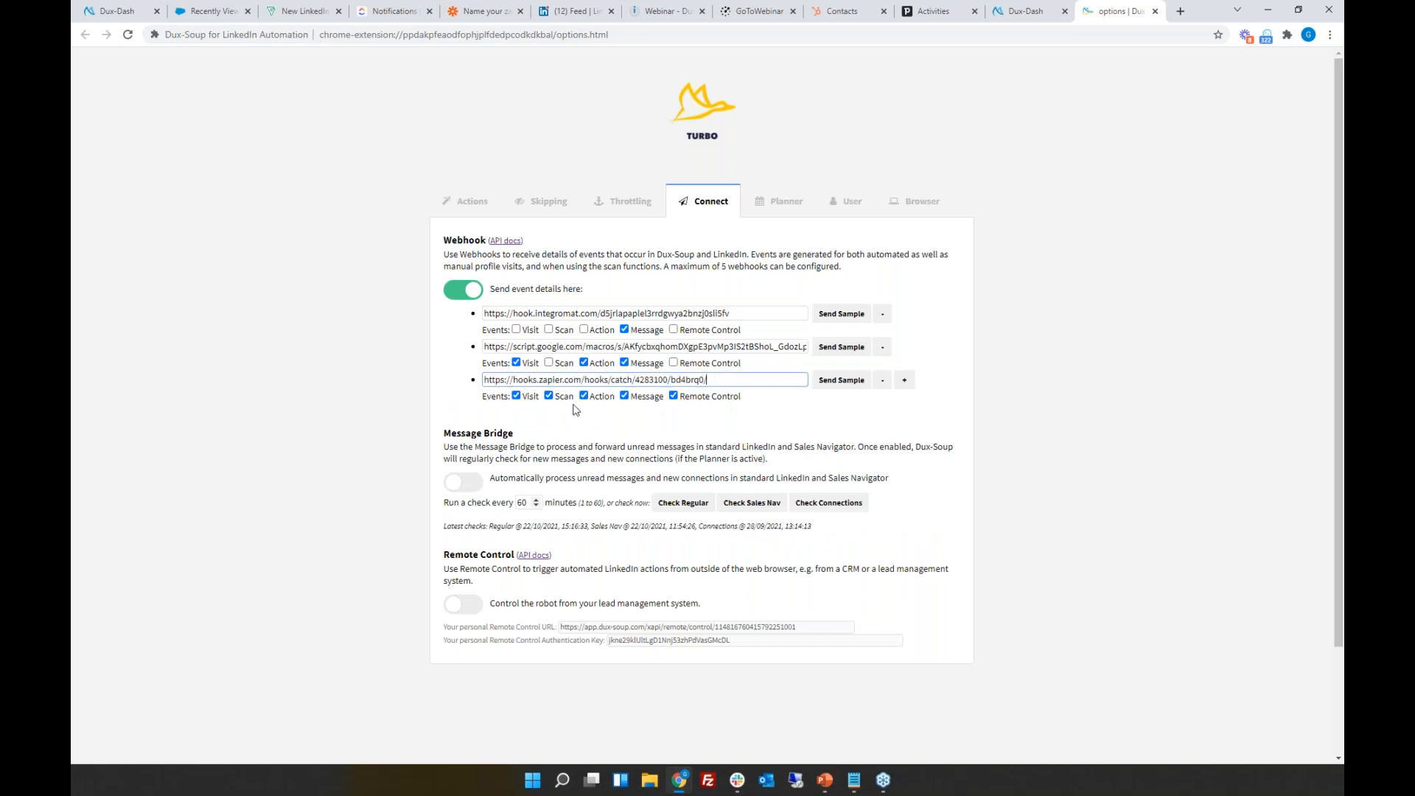
Step: Exclude Scan, Action, Message and Remote Control events from the new Zapier webhook, and return to the Zap's trigger setup
left_click(549, 396)
left_click(584, 396)
left_click(624, 396)
left_click(676, 398)
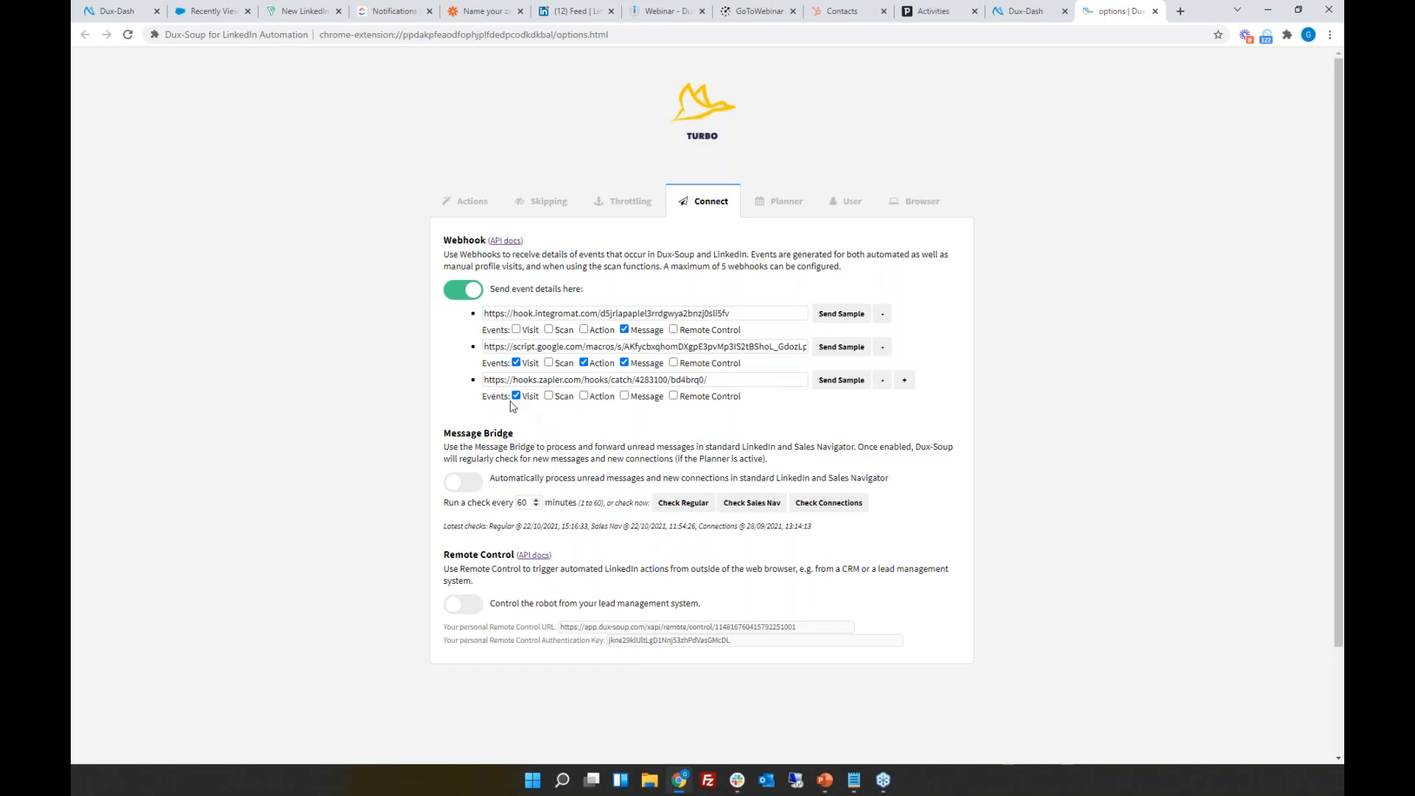
left_click(487, 19)
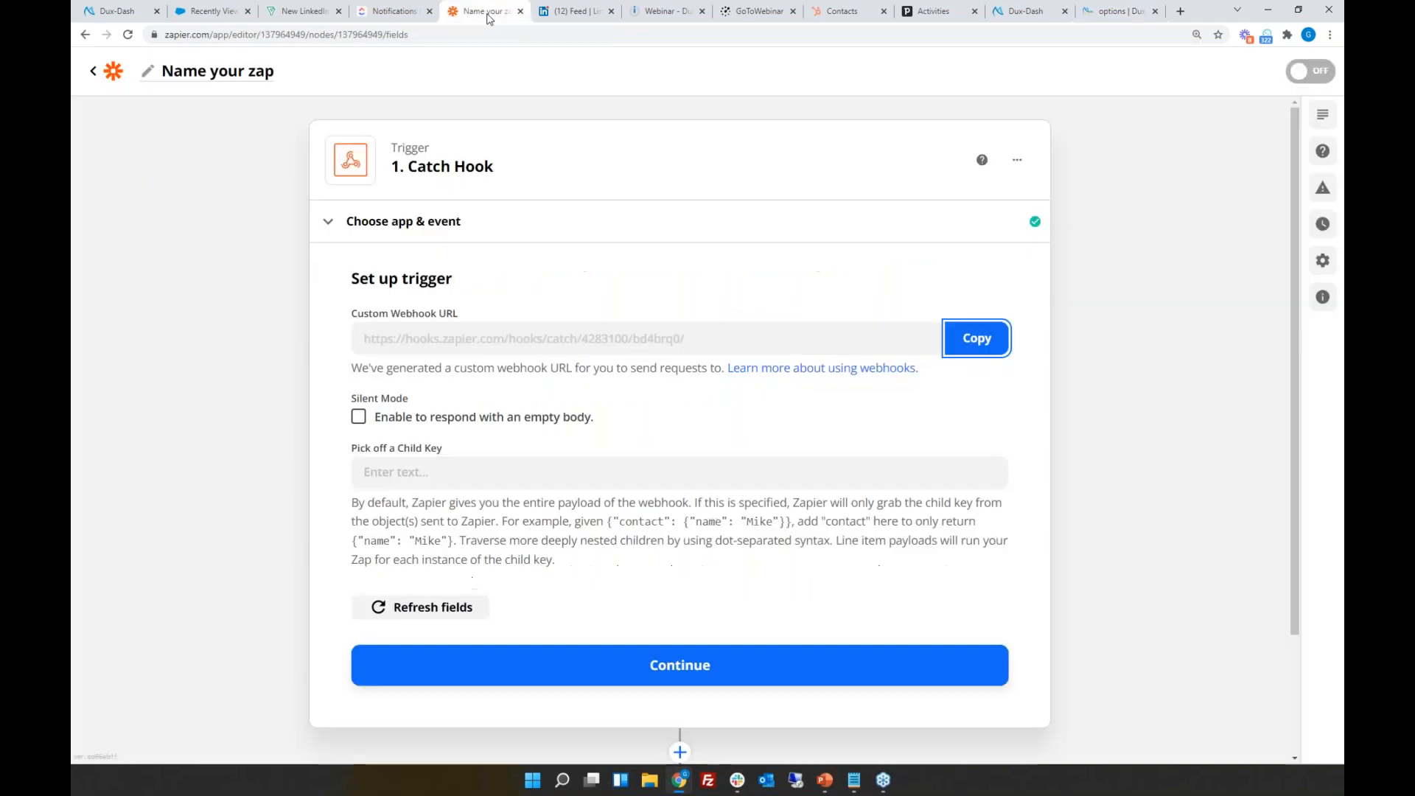
Step: Test the Zap's Catch Hook trigger with a sample event sent from the Dux-Soup options to the Zapier webhook
left_click(686, 665)
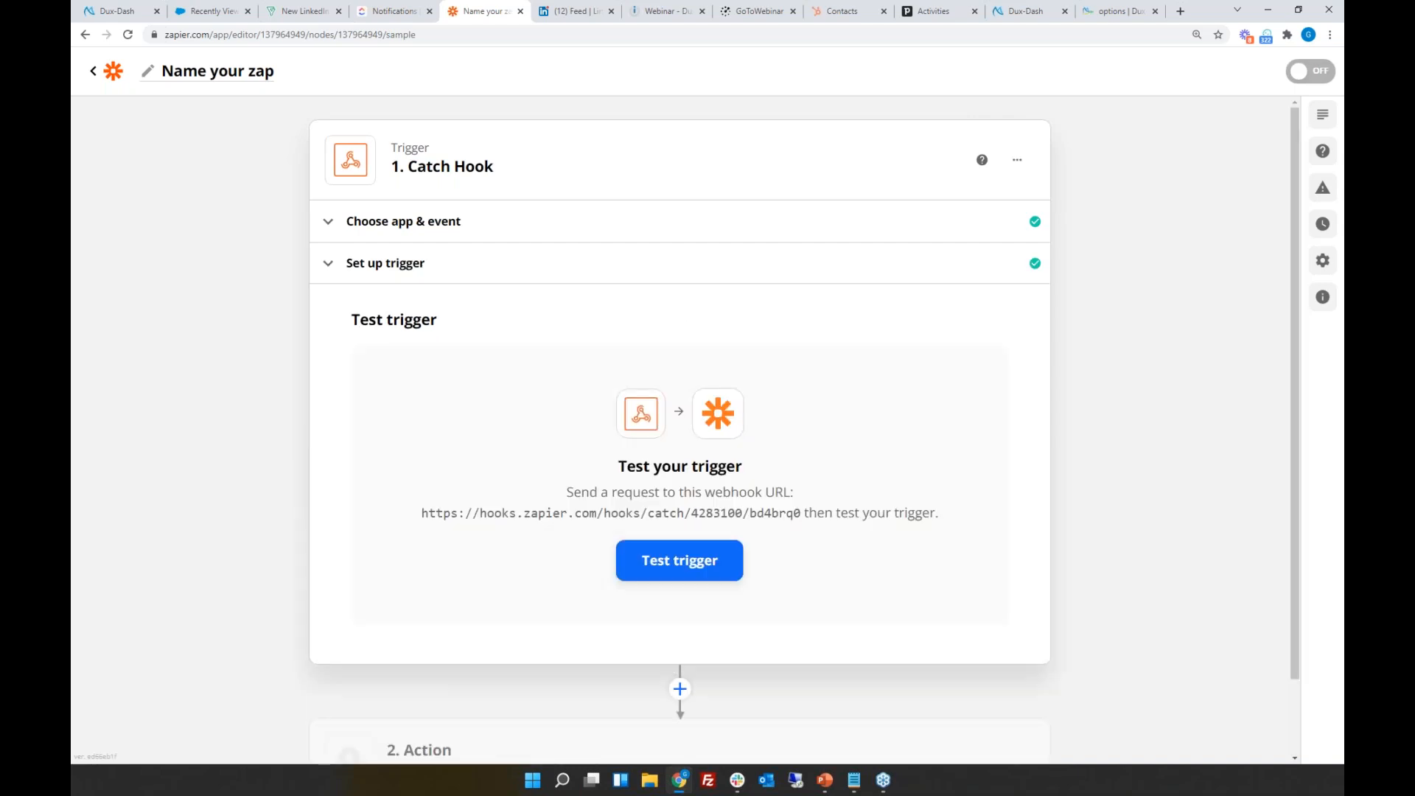
left_click(691, 569)
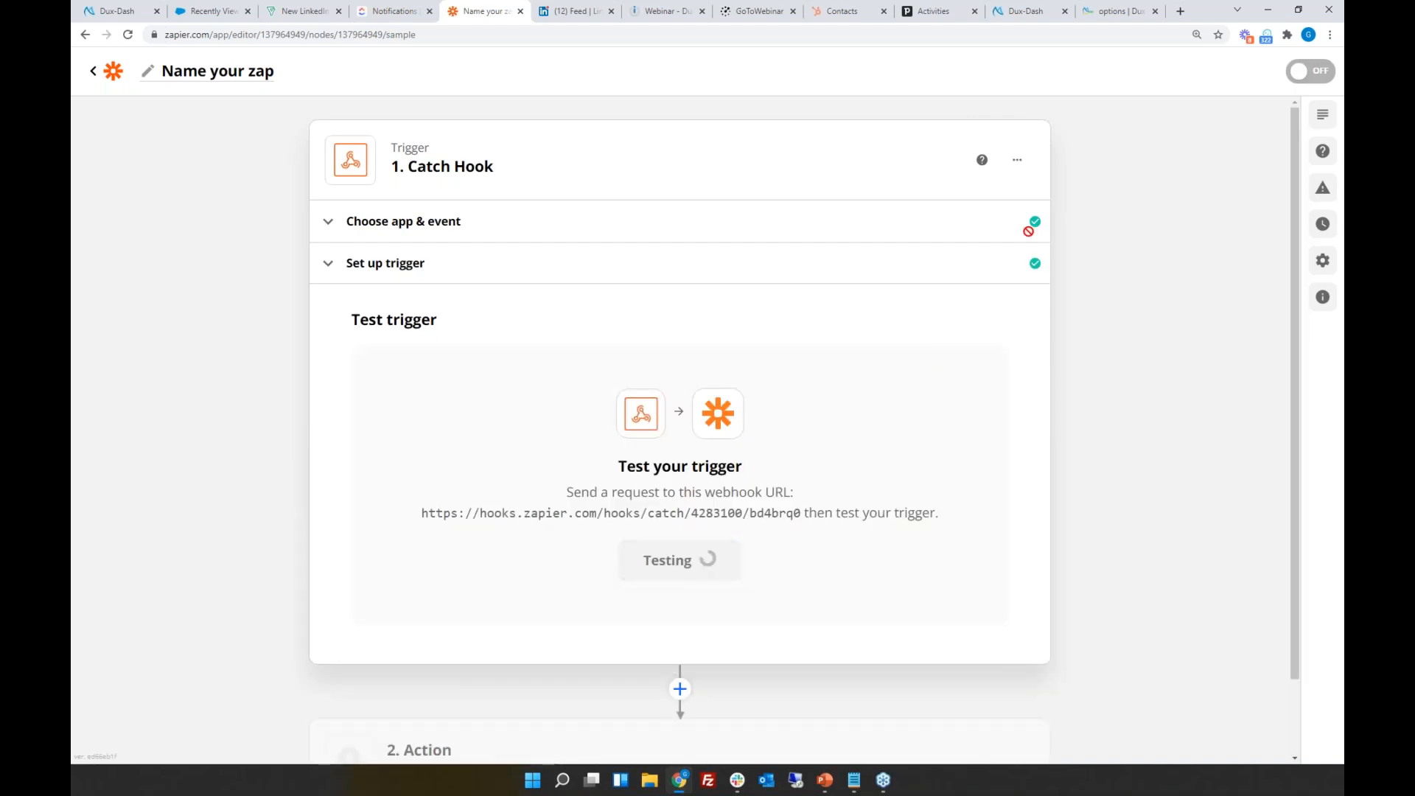
left_click(1117, 11)
left_click(841, 380)
left_click_drag(716, 380, 472, 383)
left_click(839, 383)
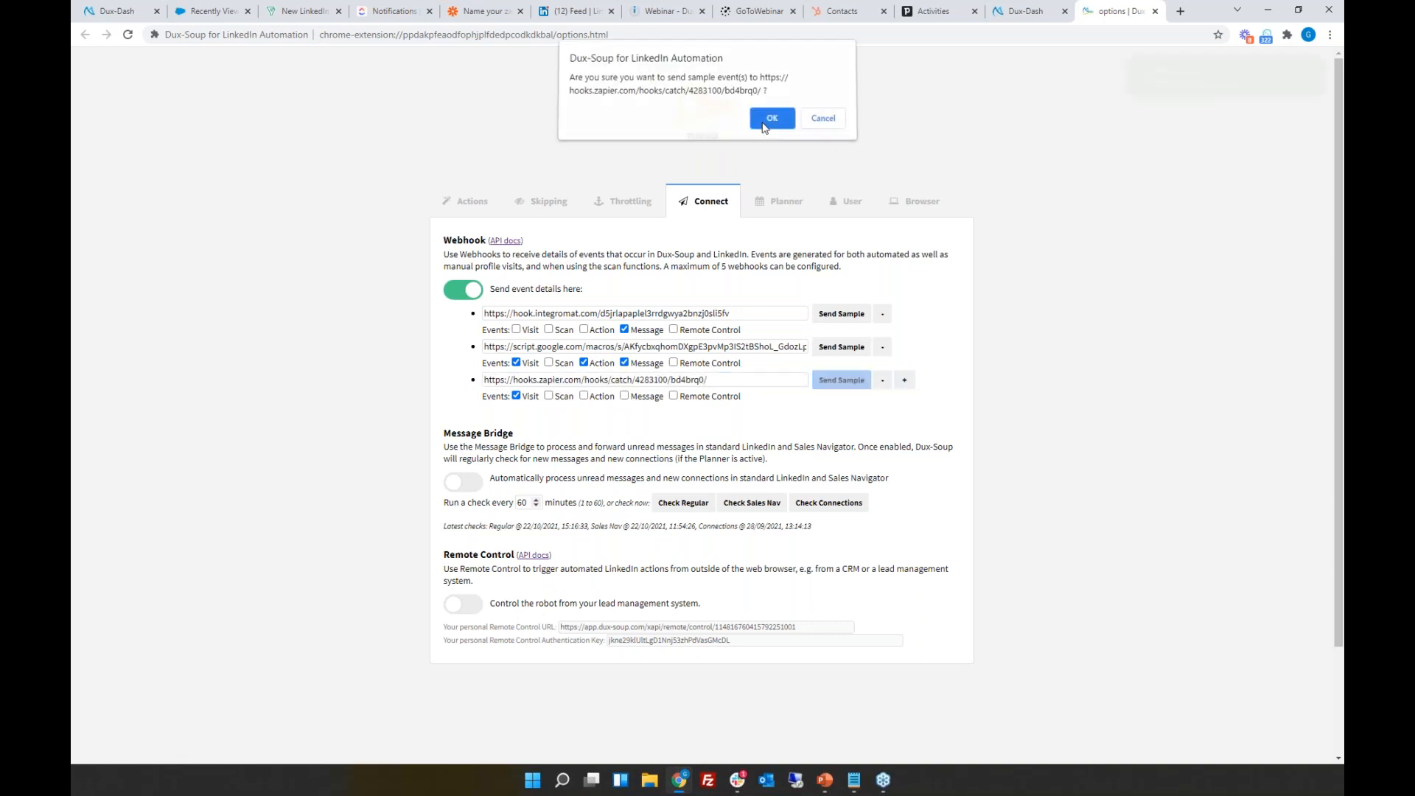
left_click(771, 119)
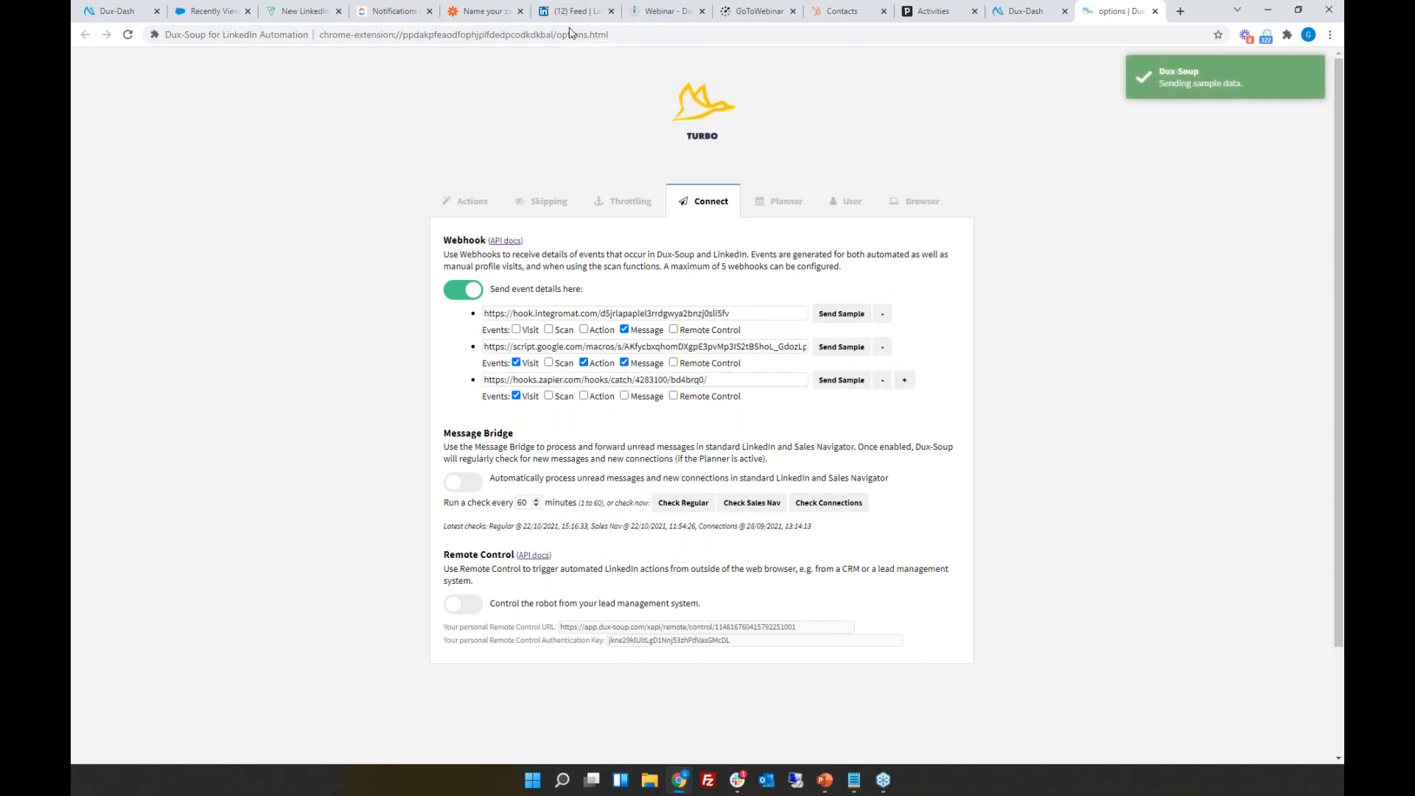
left_click(485, 13)
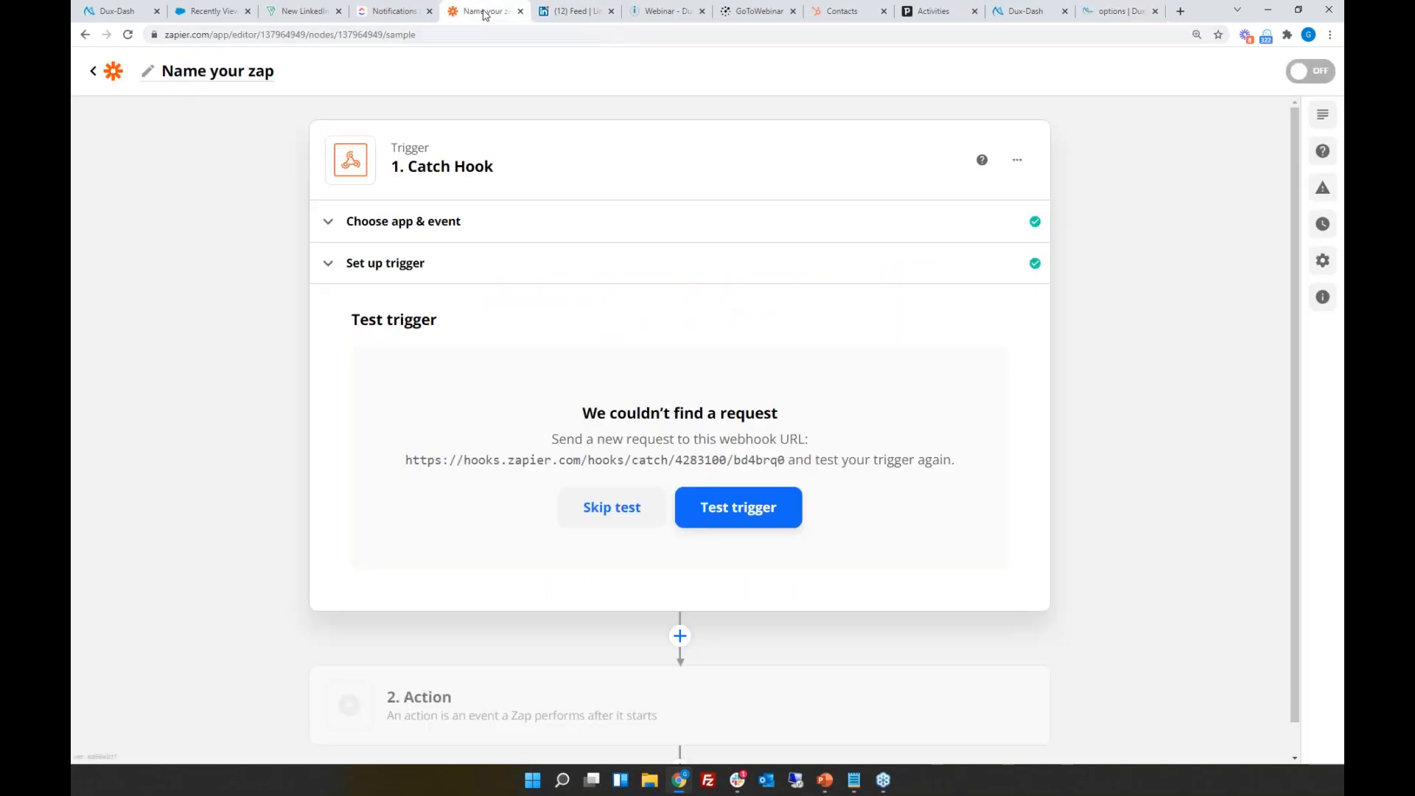
left_click(763, 509)
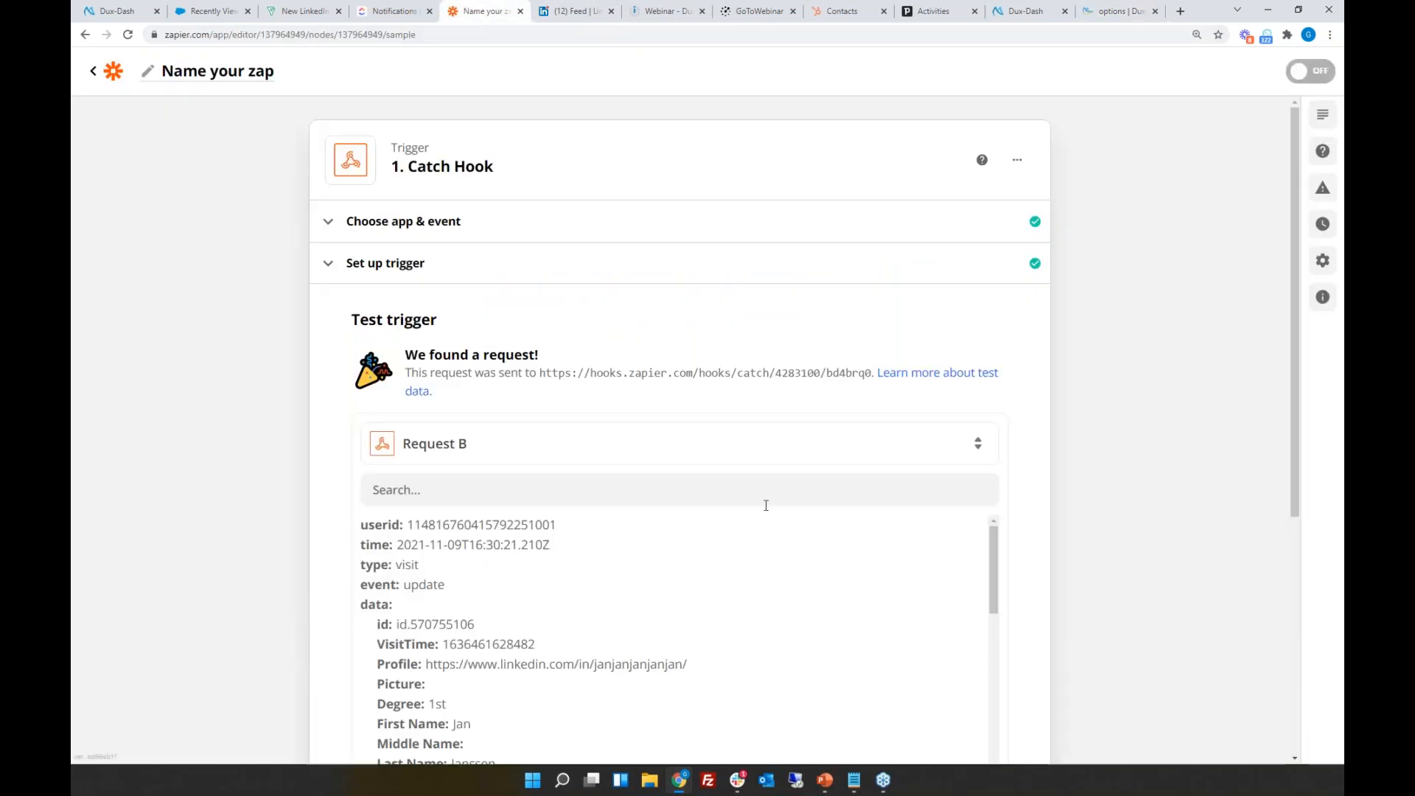
Step: Examine the sample request received by Zapier, including its timestamp, profile fields, tags and position details
scroll(1177, 398, "down", 2)
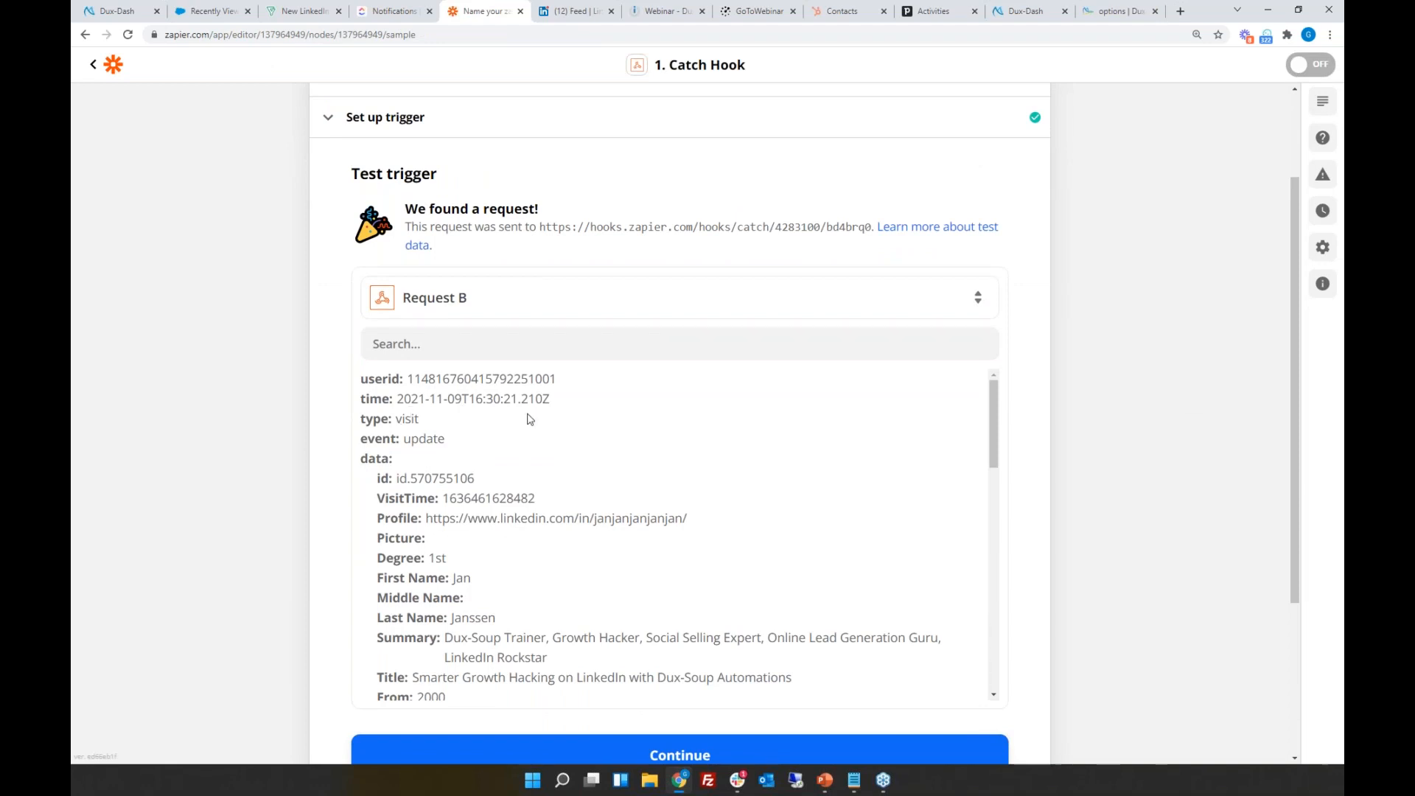
left_click_drag(550, 398, 399, 404)
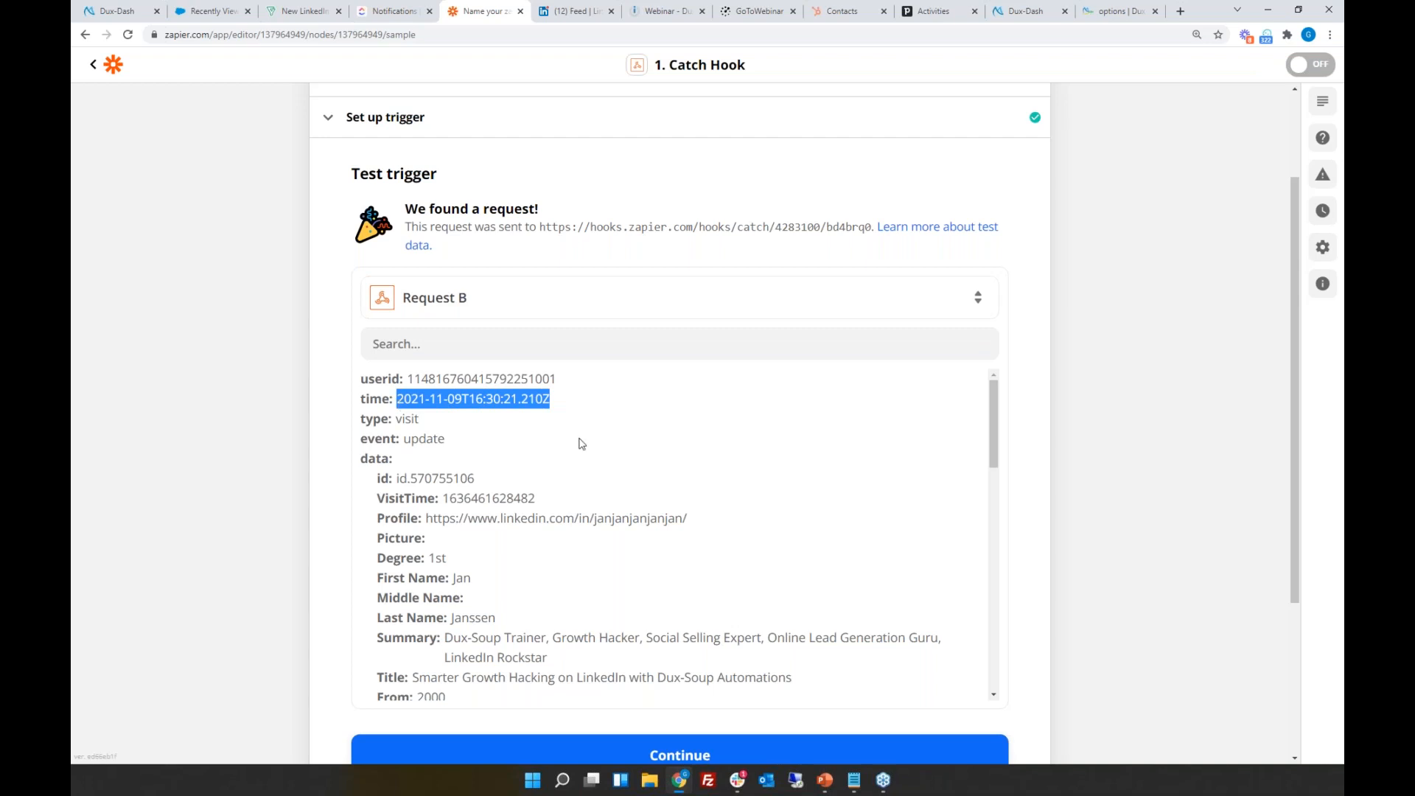
left_click(582, 443)
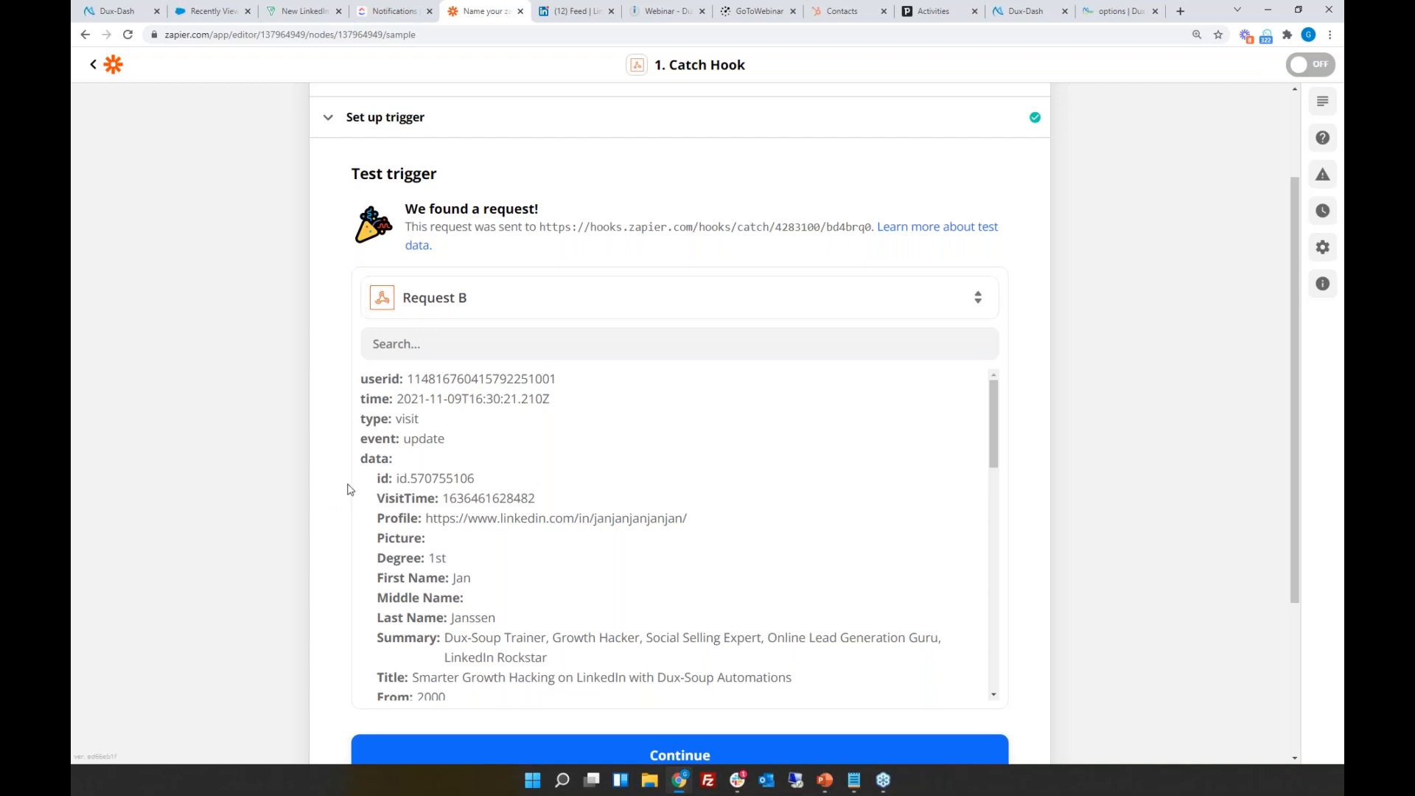
scroll(682, 487, "down", 3)
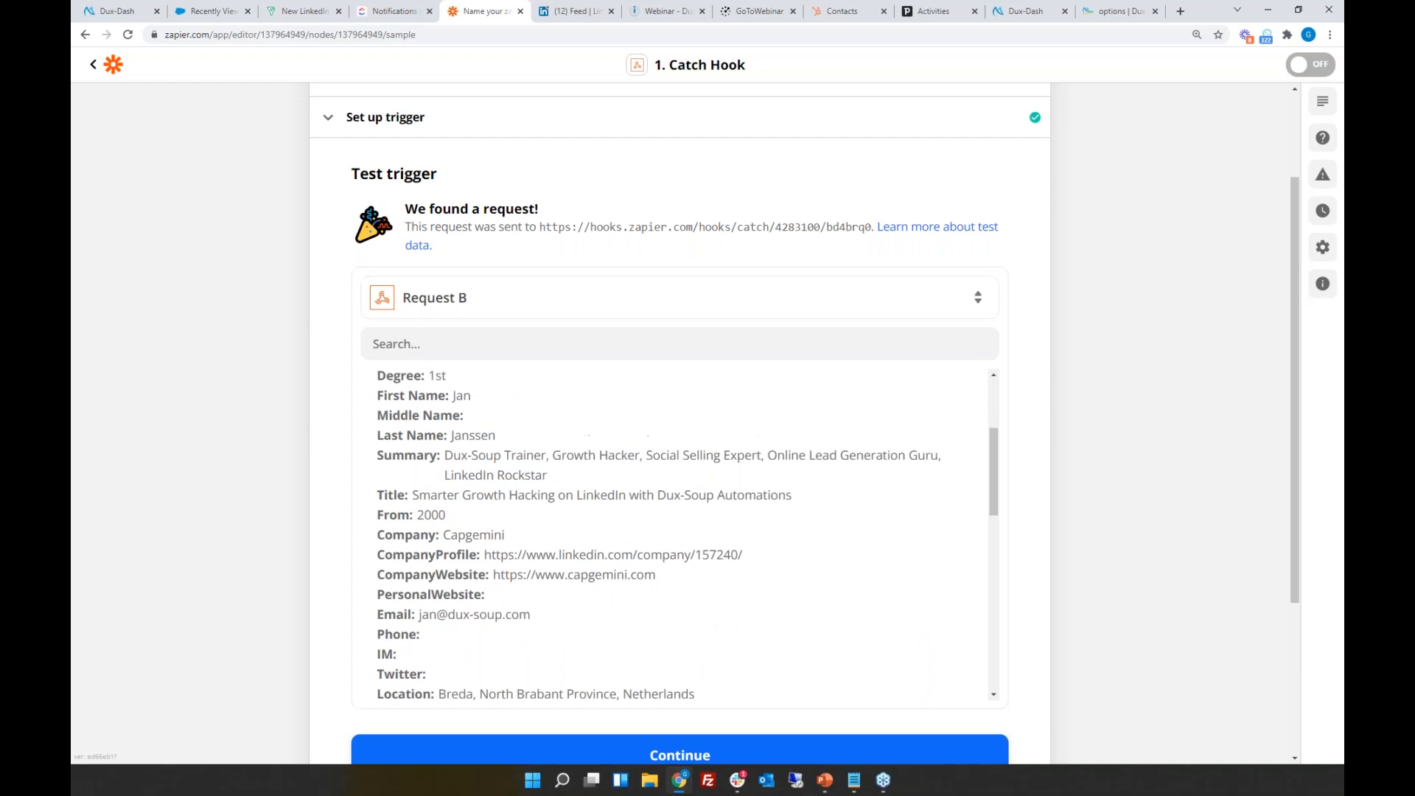
scroll(656, 587, "up", 1)
scroll(654, 575, "down", 3)
scroll(663, 567, "down", 3)
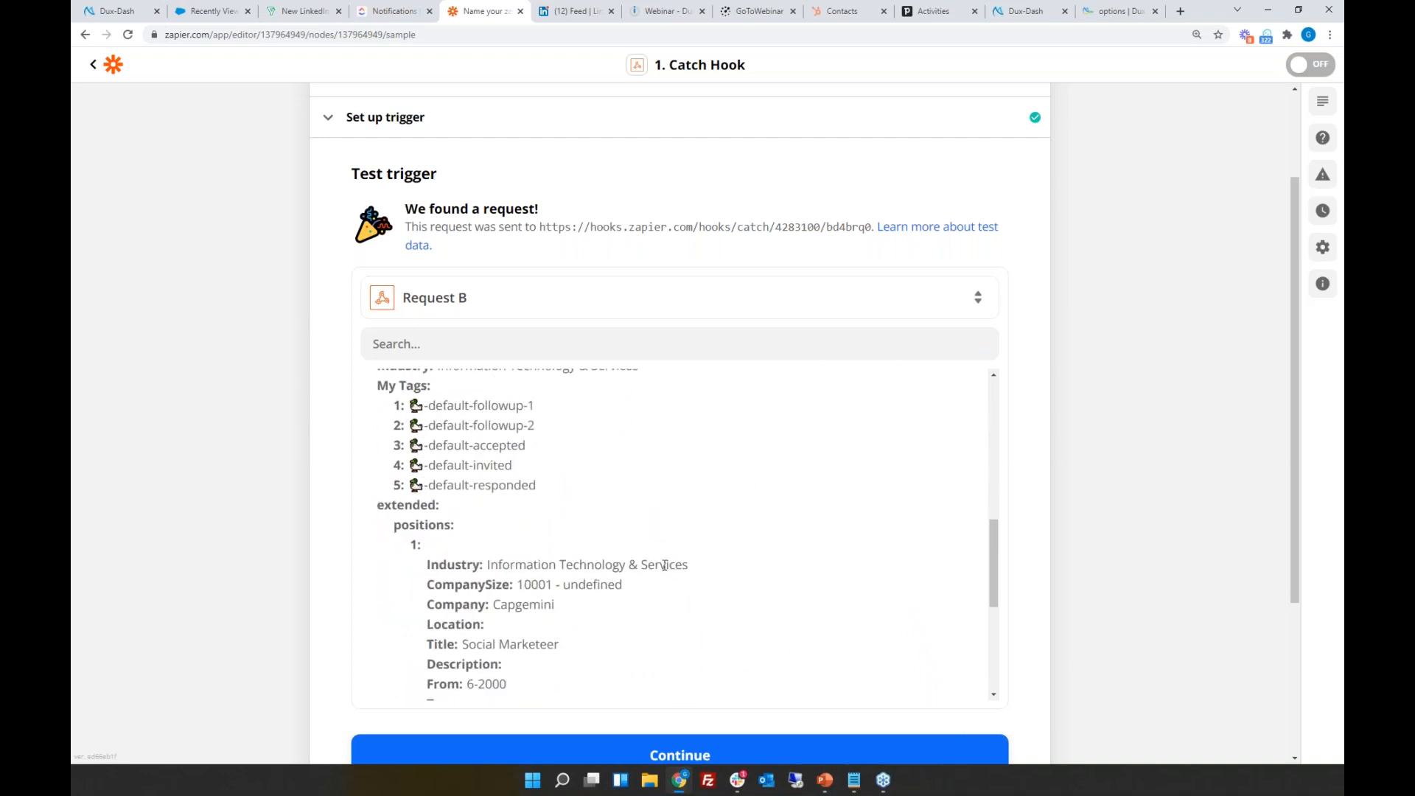
scroll(667, 564, "down", 3)
scroll(674, 562, "up", 5)
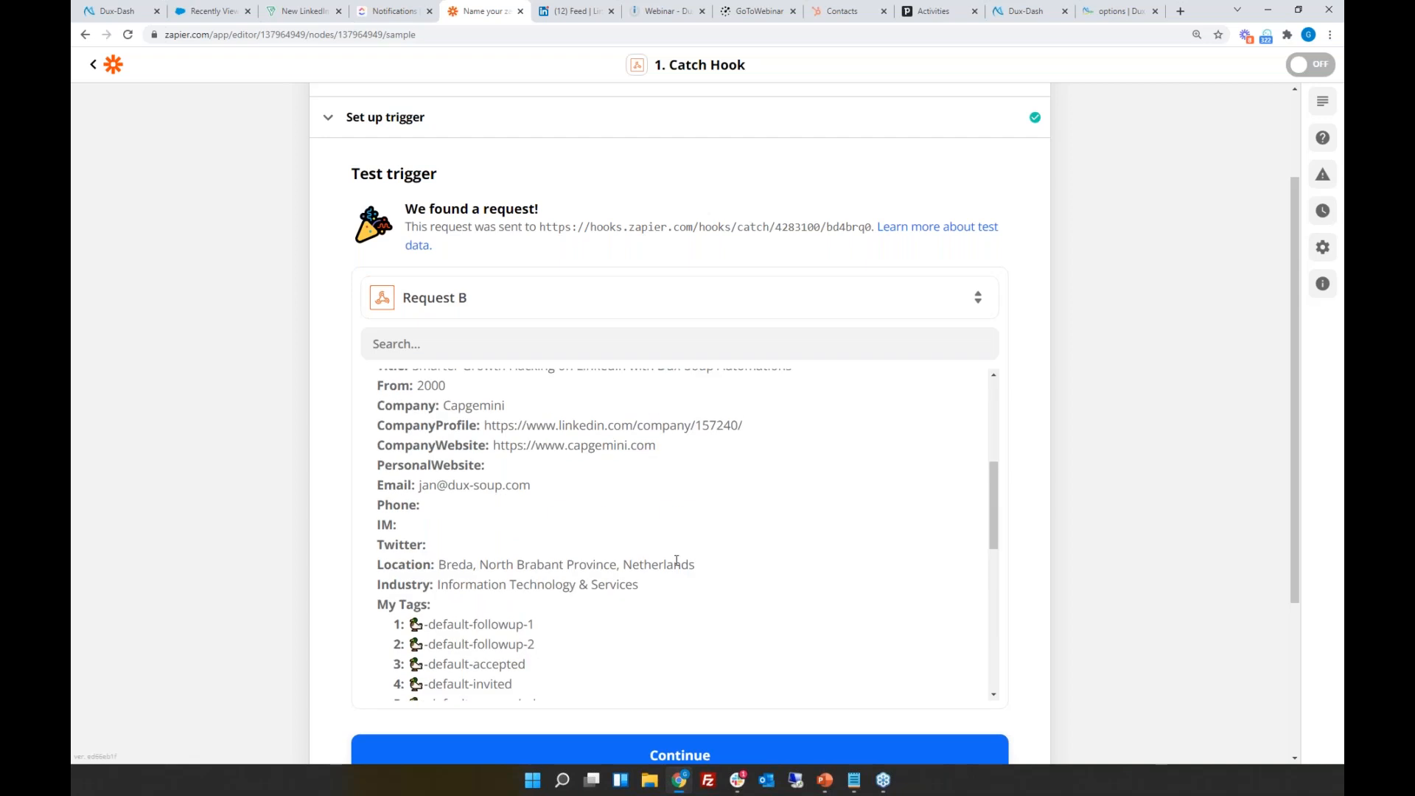
scroll(680, 563, "up", 4)
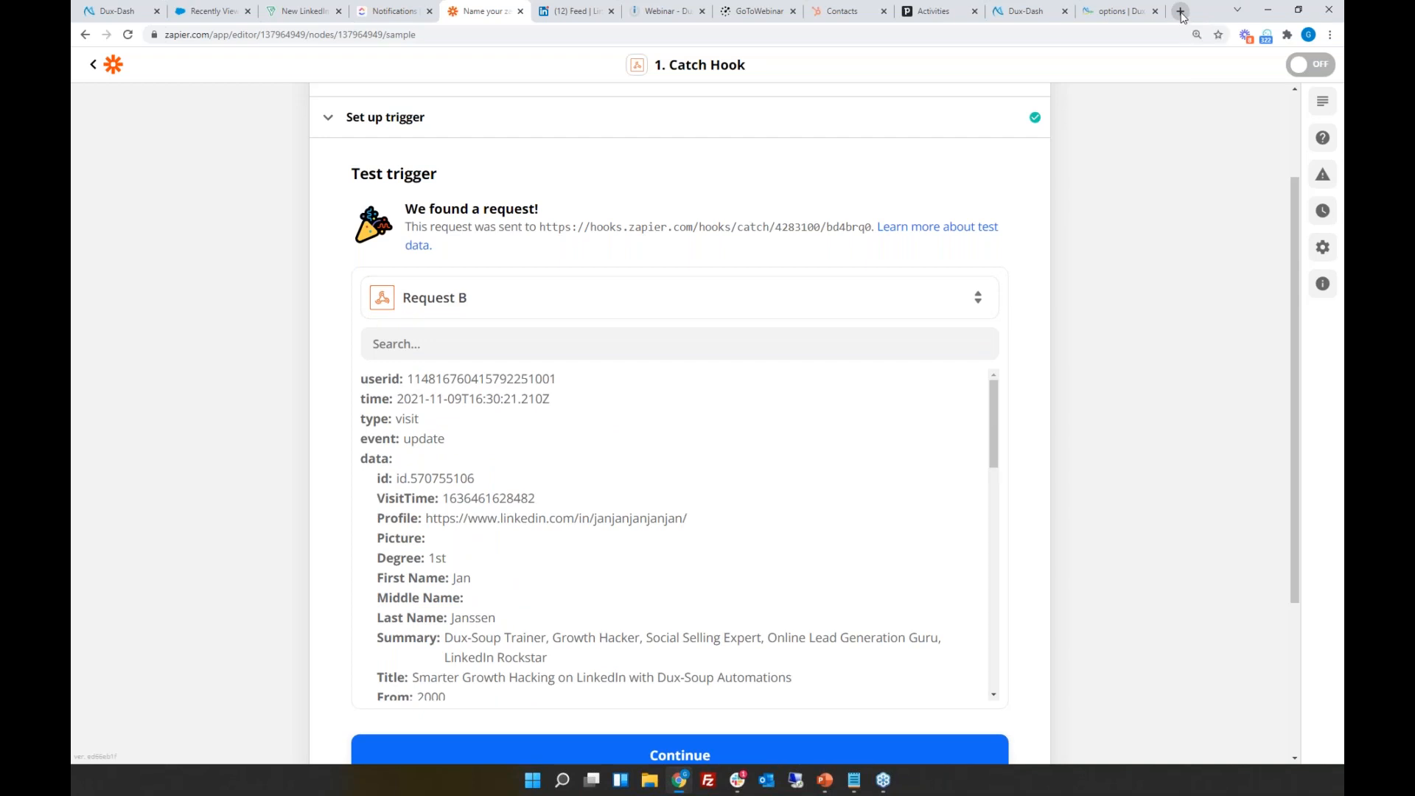
Step: Open webhook.site in a new browser tab and copy the unique webhook URL
left_click(1181, 12)
type("webhoo")
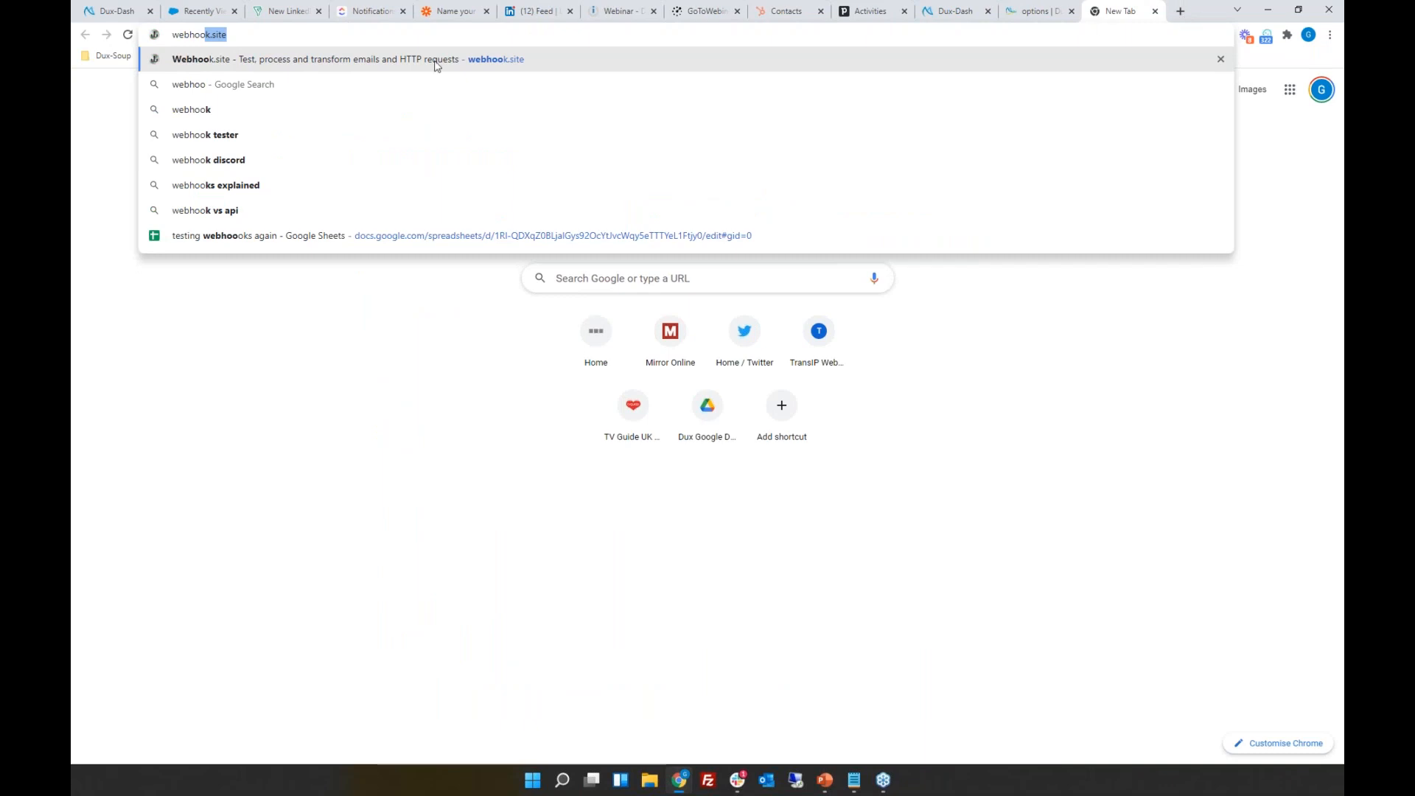
left_click(354, 59)
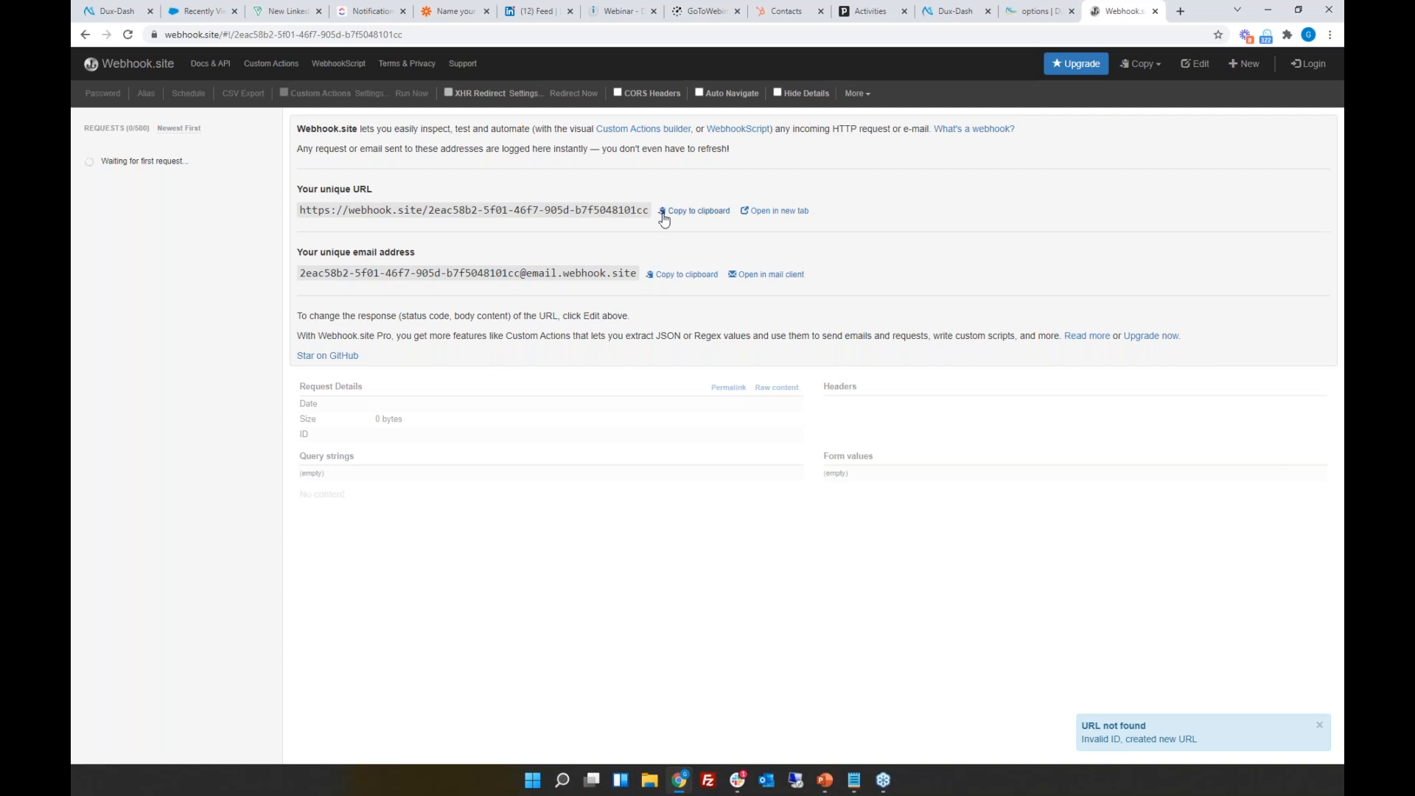
left_click(692, 212)
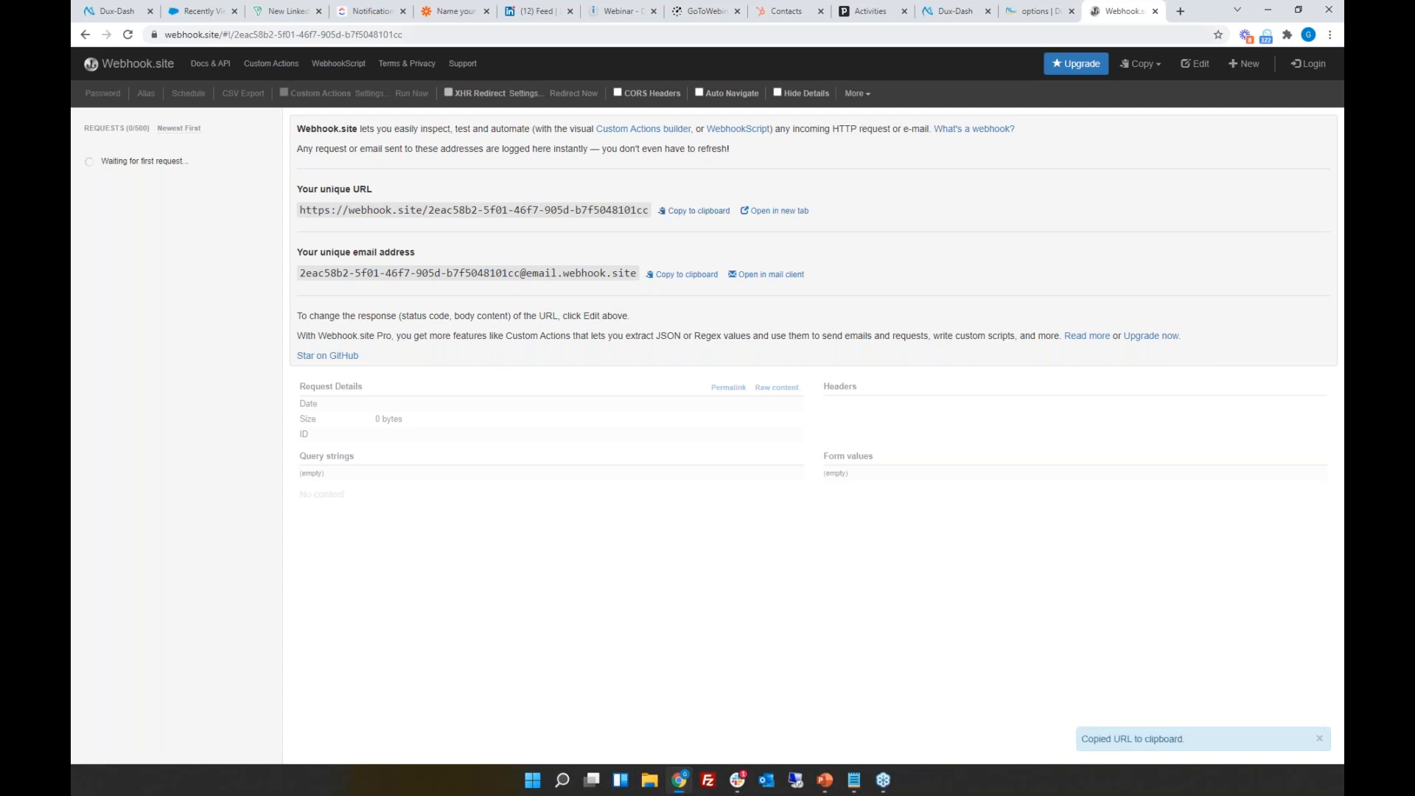
Step: Add the copied webhook.site URL as a fourth webhook in the Dux-Soup Connect options
left_click(1050, 10)
left_click(904, 383)
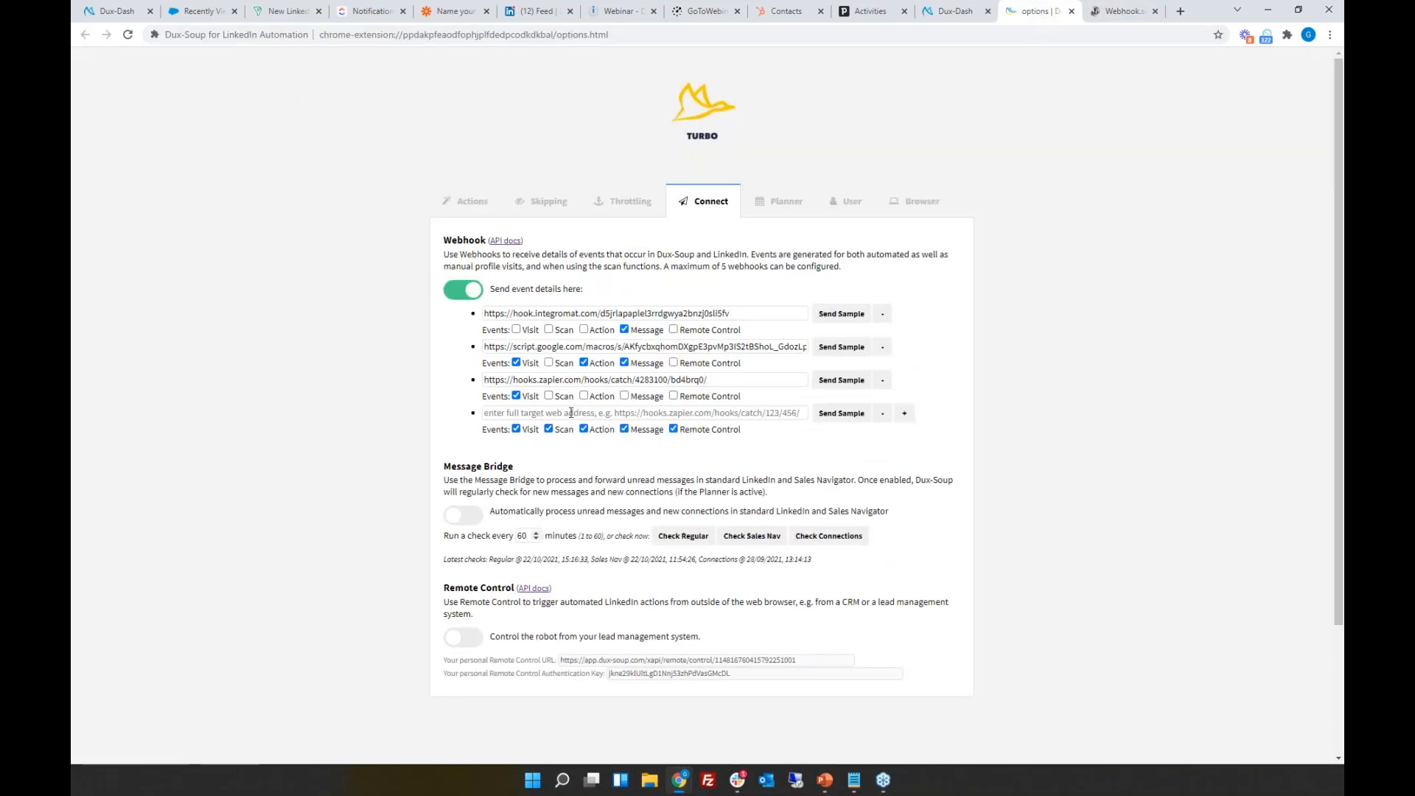
left_click(584, 415)
key("ctrl+v")
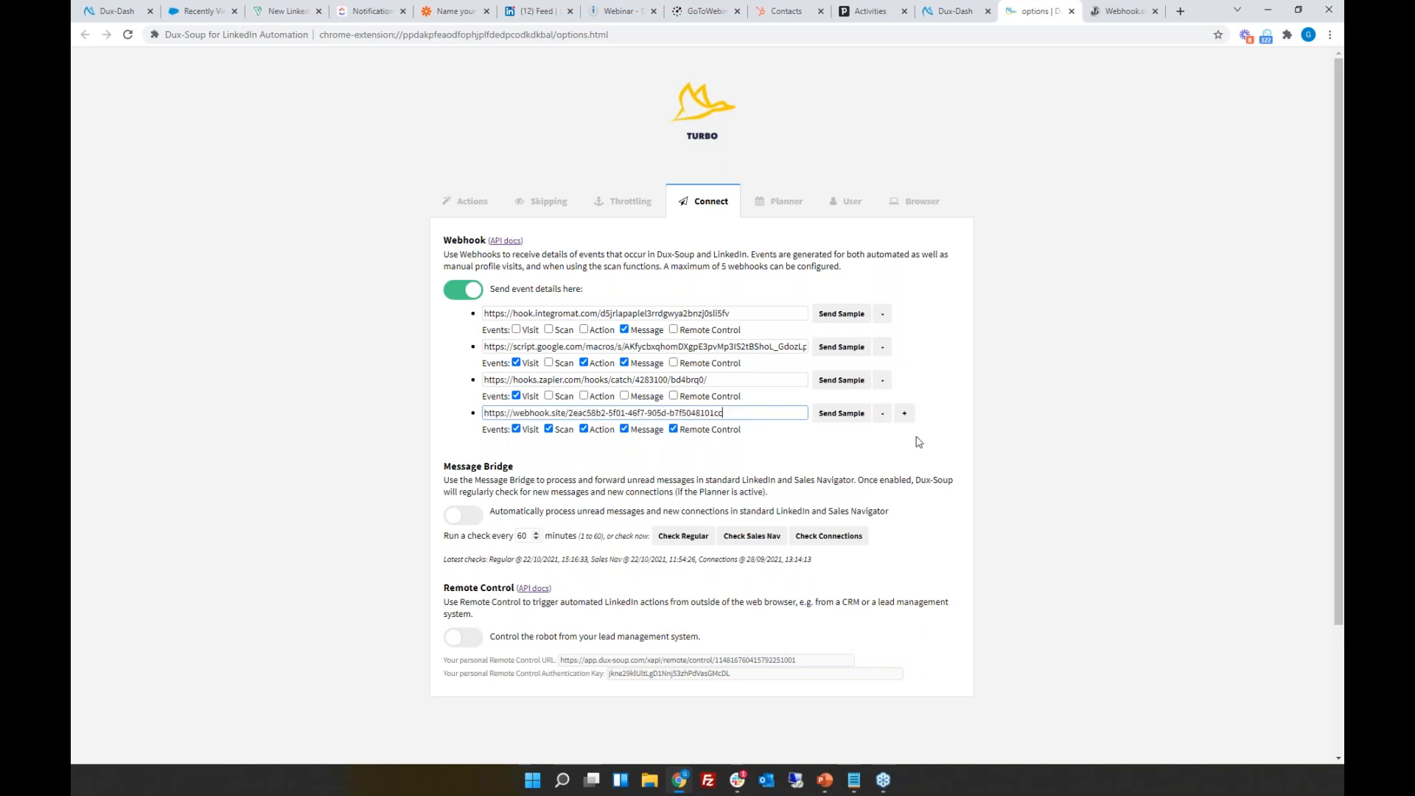
Step: Send sample events for all event types to the webhook.site address and return to its request list
left_click(842, 412)
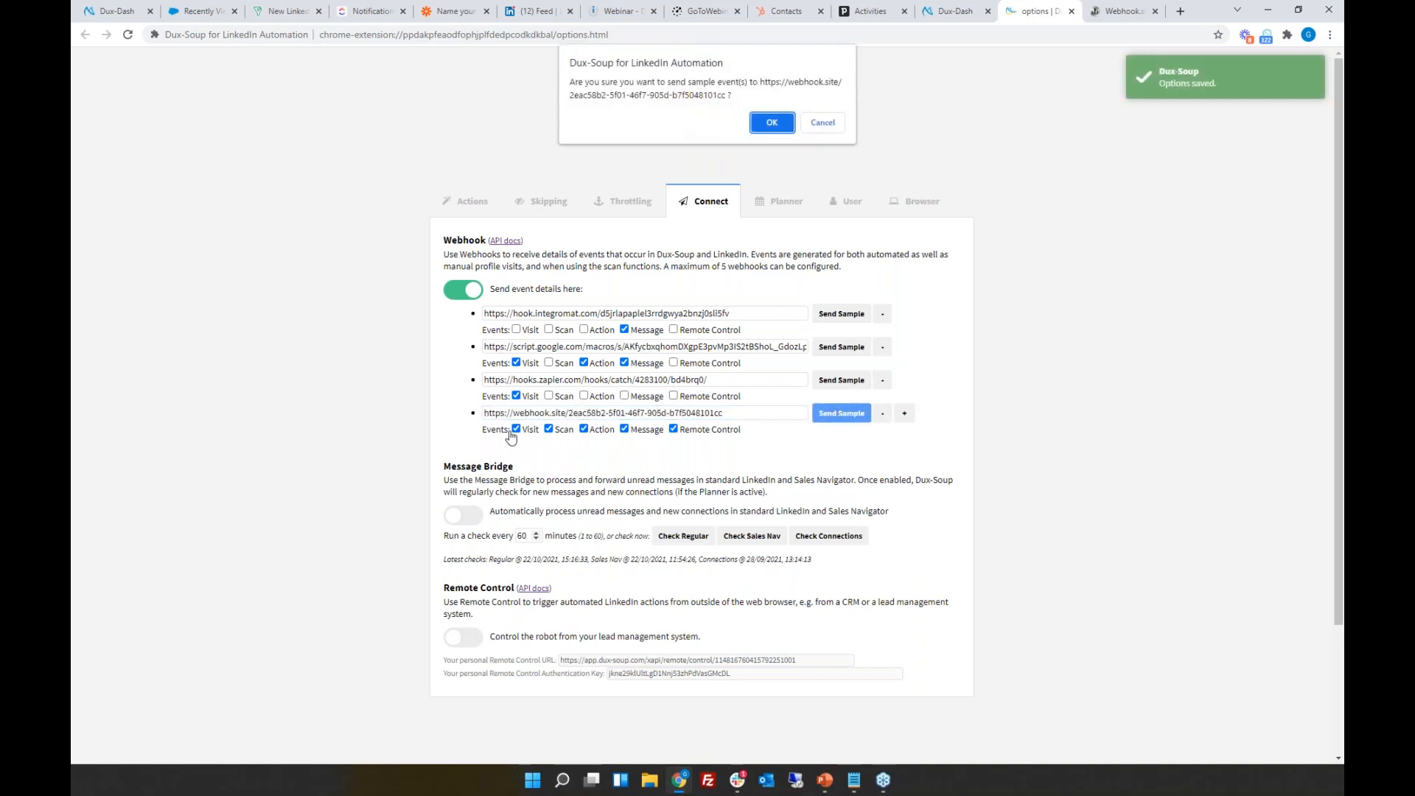
left_click(777, 122)
left_click(1122, 17)
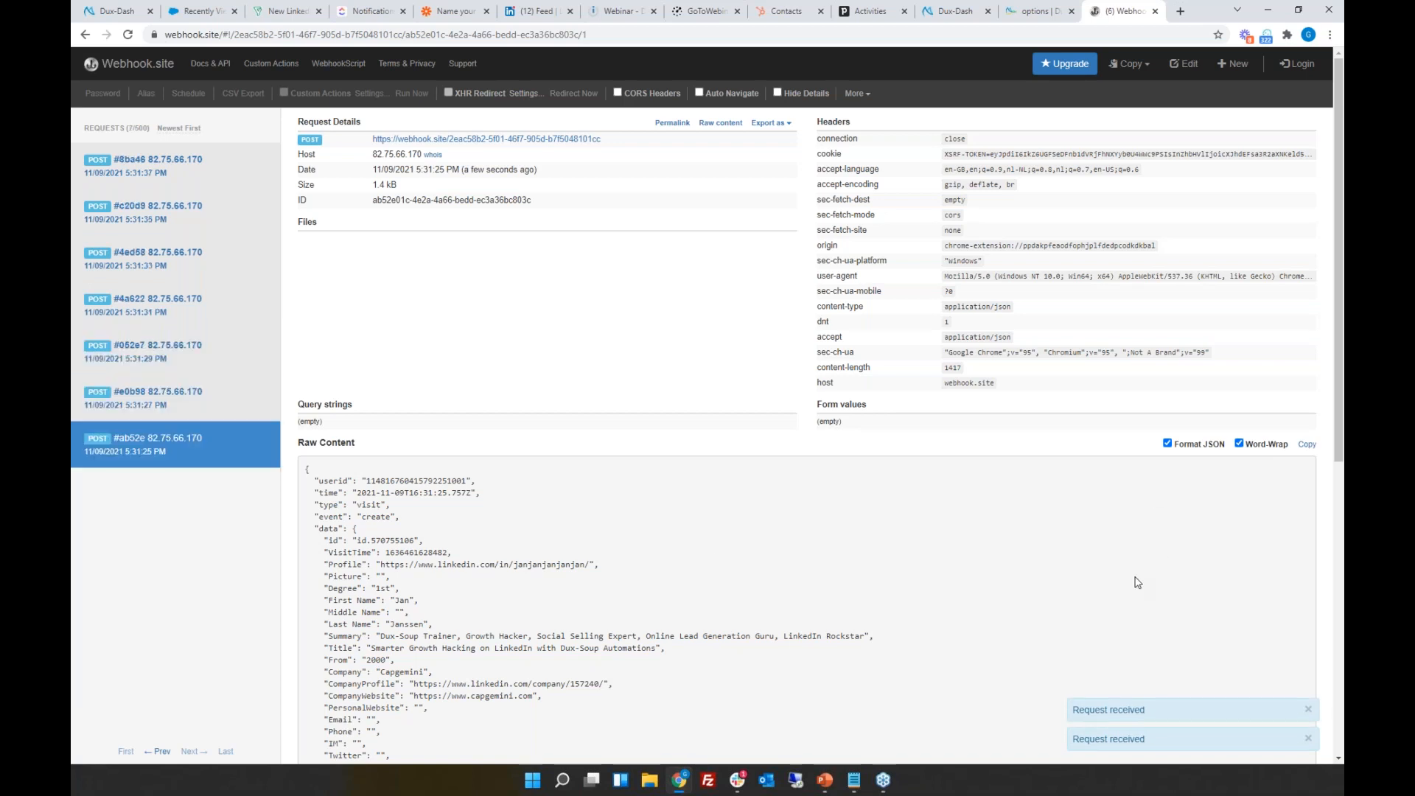
Step: Inspect the raw content of the visit, scan, action and message sample requests on webhook.site, highlighting their event types
scroll(1138, 583, "down", 3)
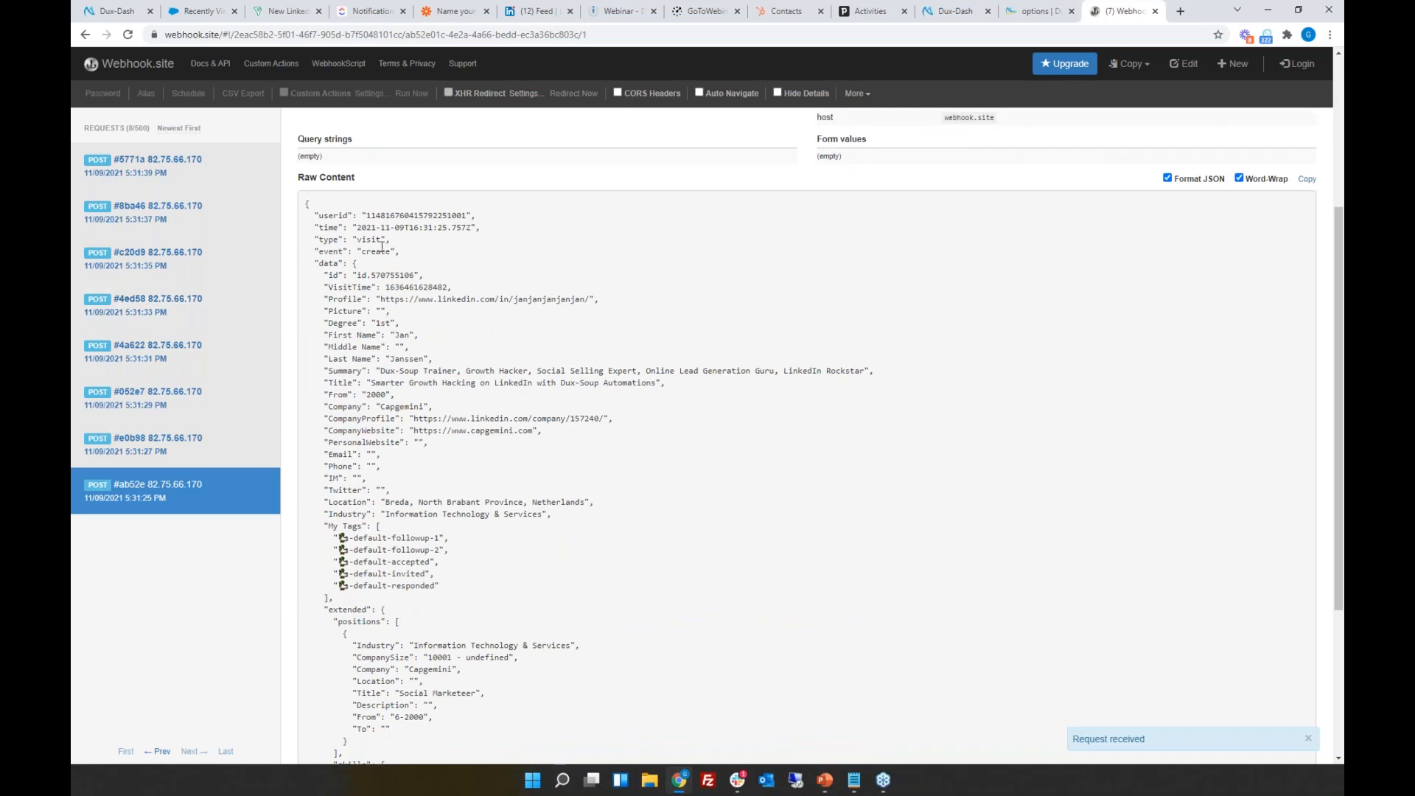
left_click(251, 397)
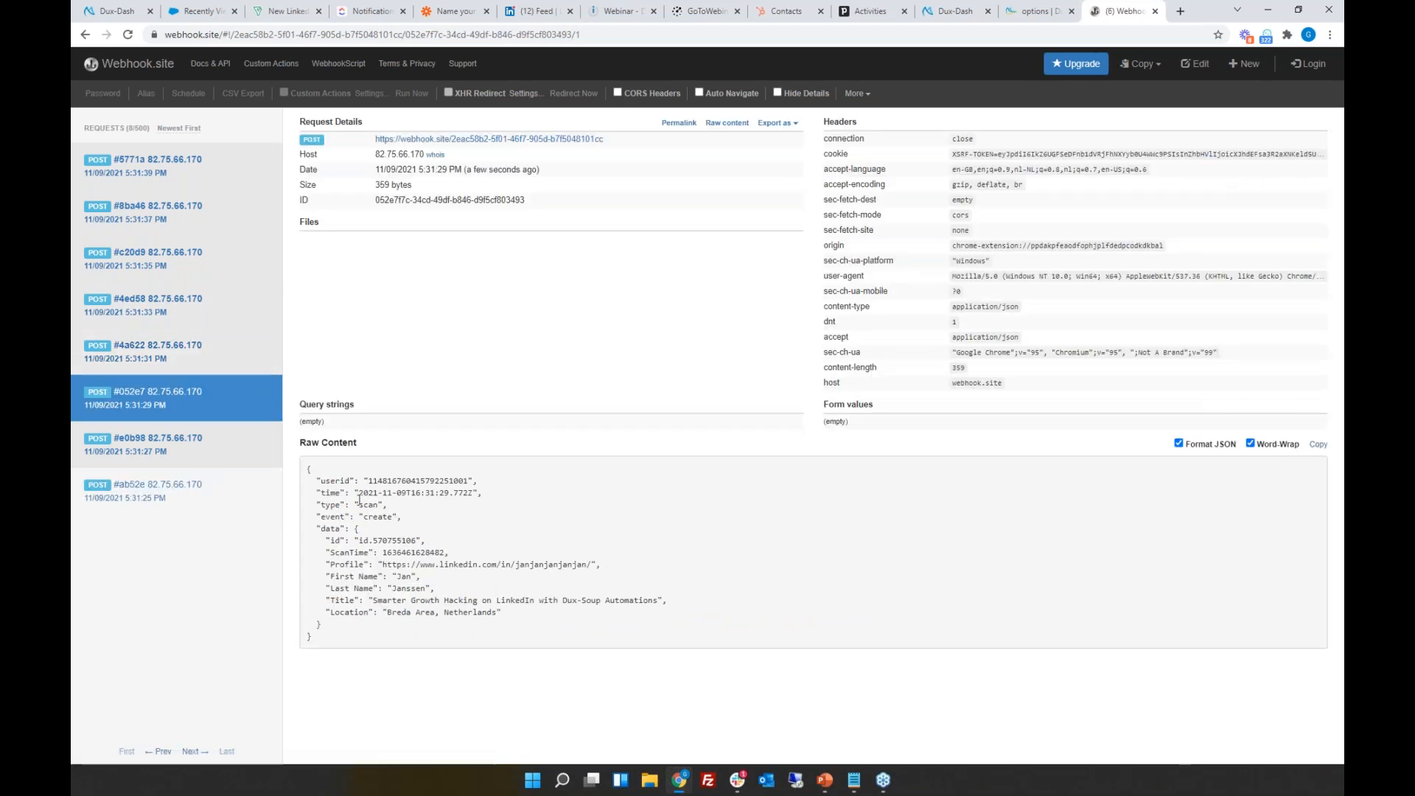
left_click(187, 363)
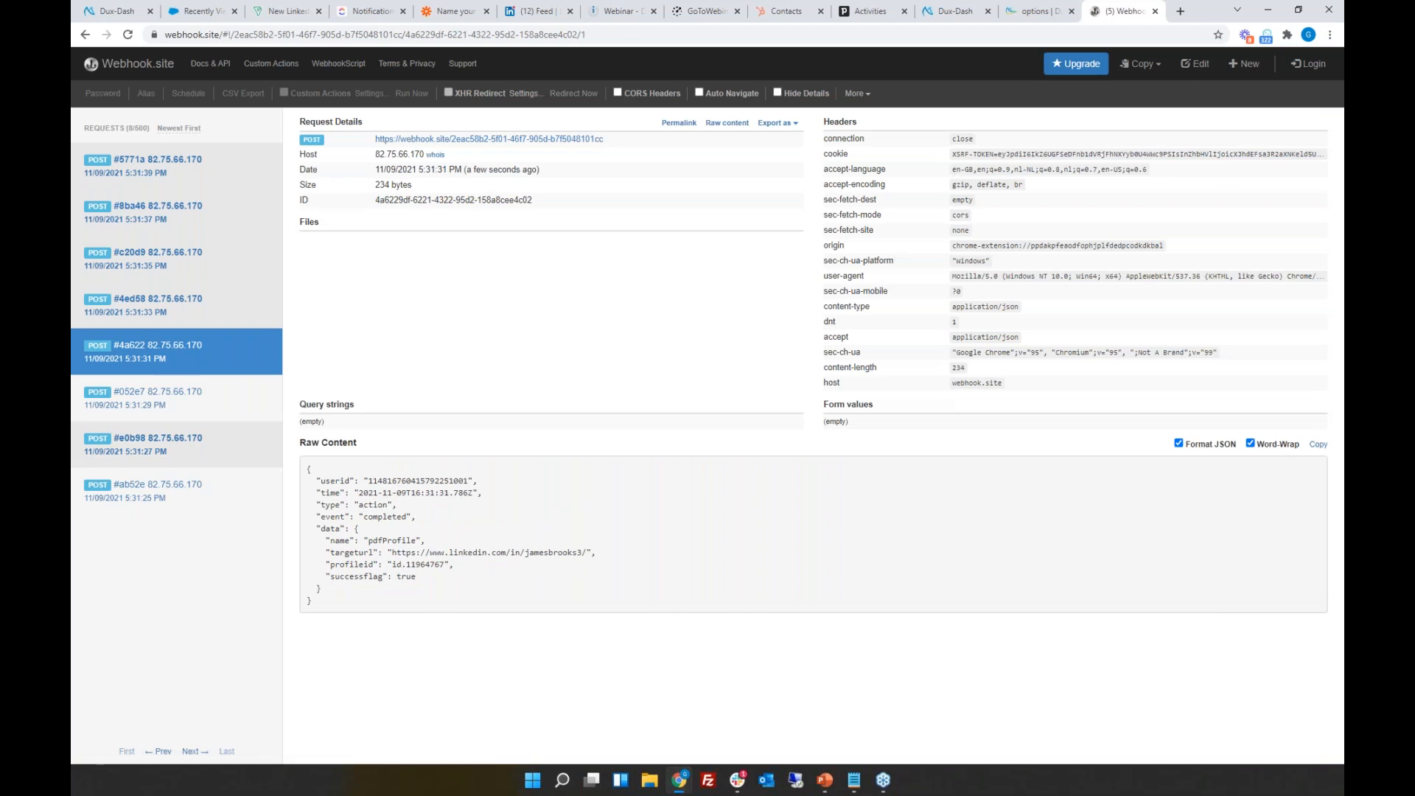
left_click_drag(385, 507, 361, 508)
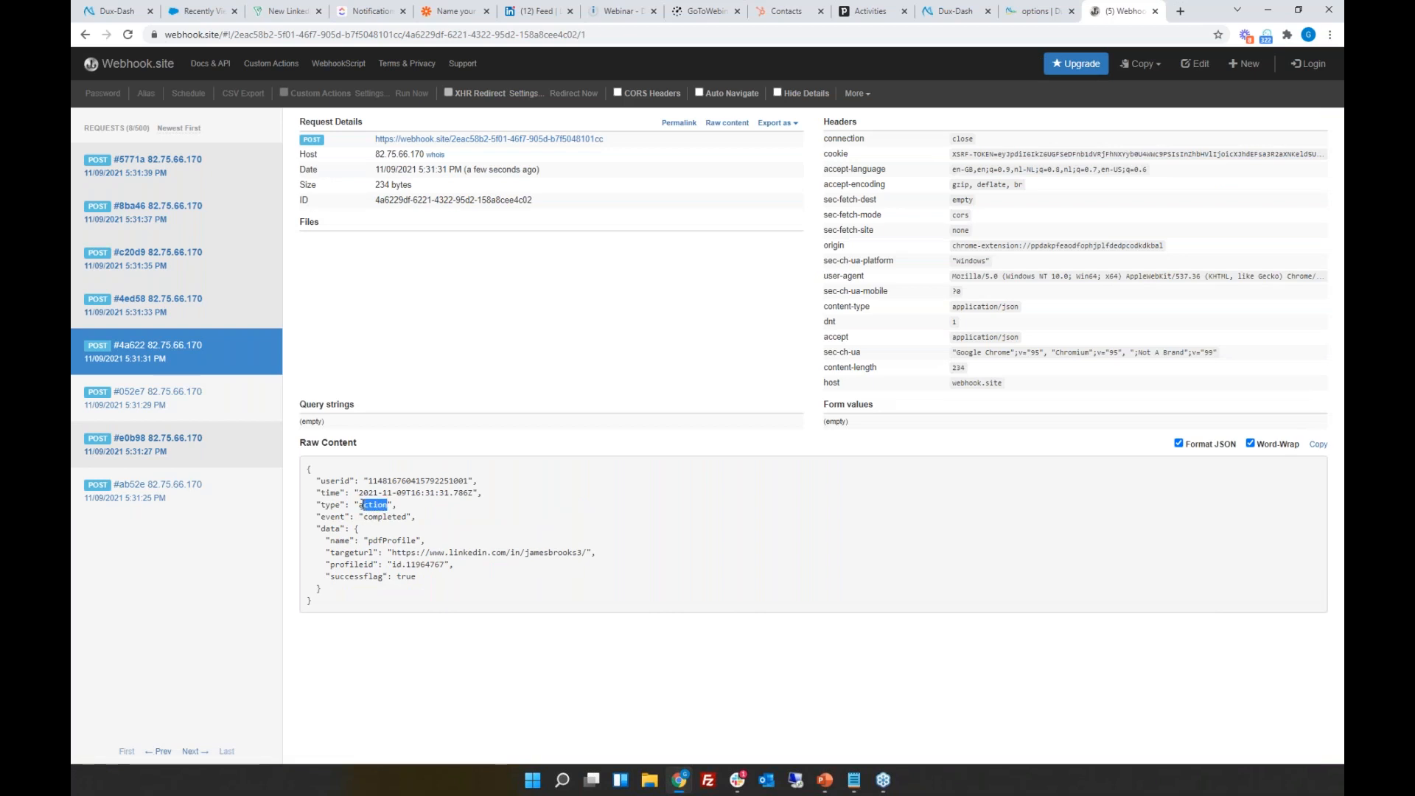
left_click(159, 311)
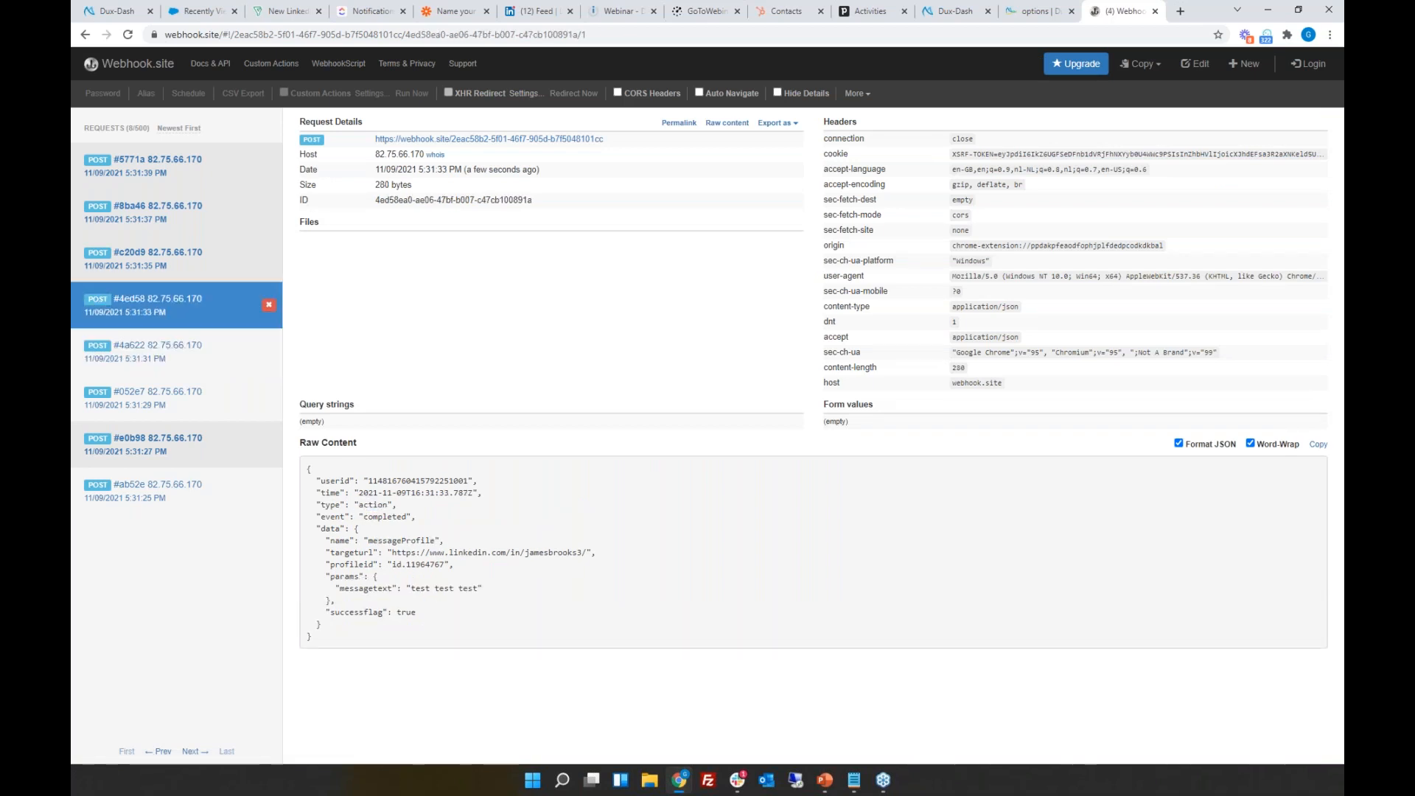
left_click(146, 262)
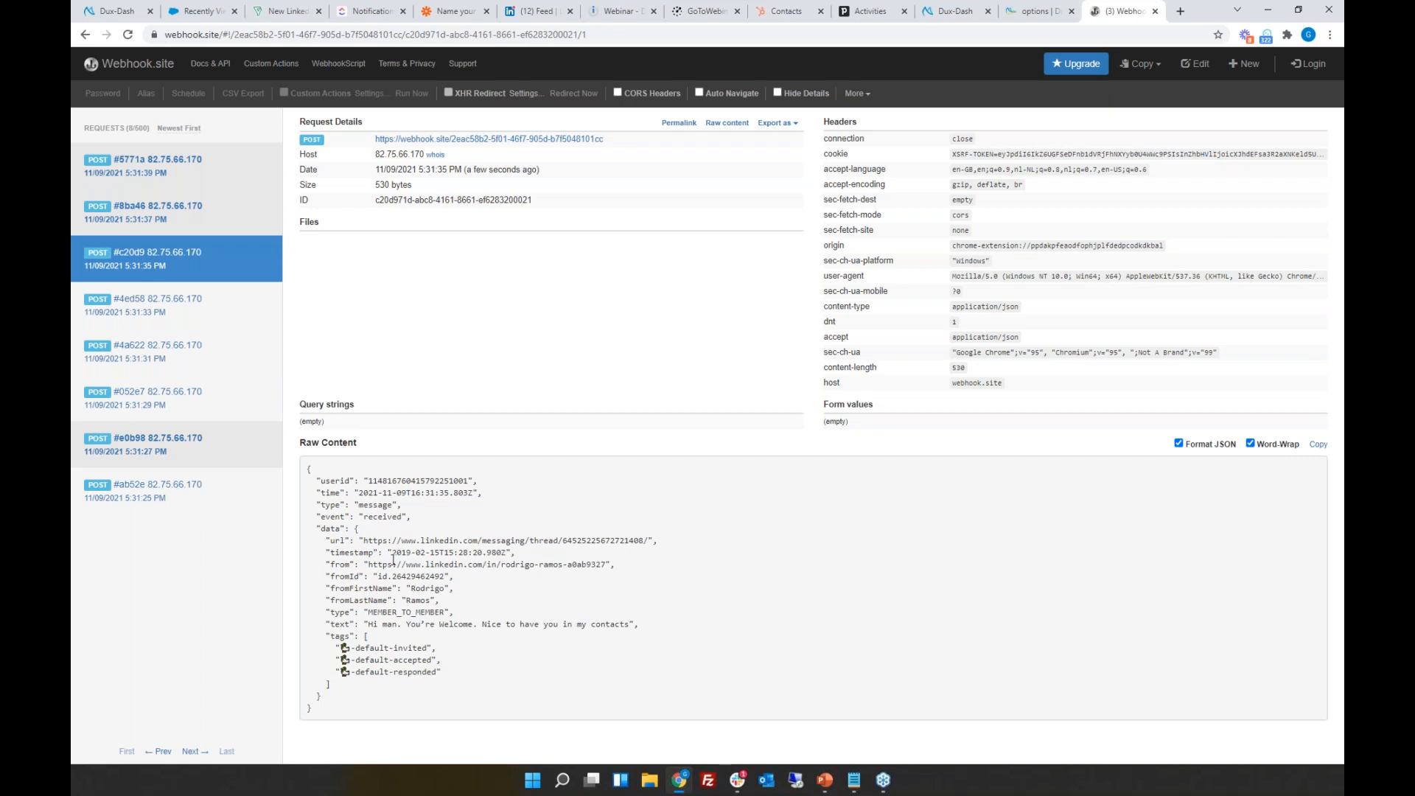
left_click_drag(355, 505, 389, 507)
left_click(389, 507)
left_click(1143, 156)
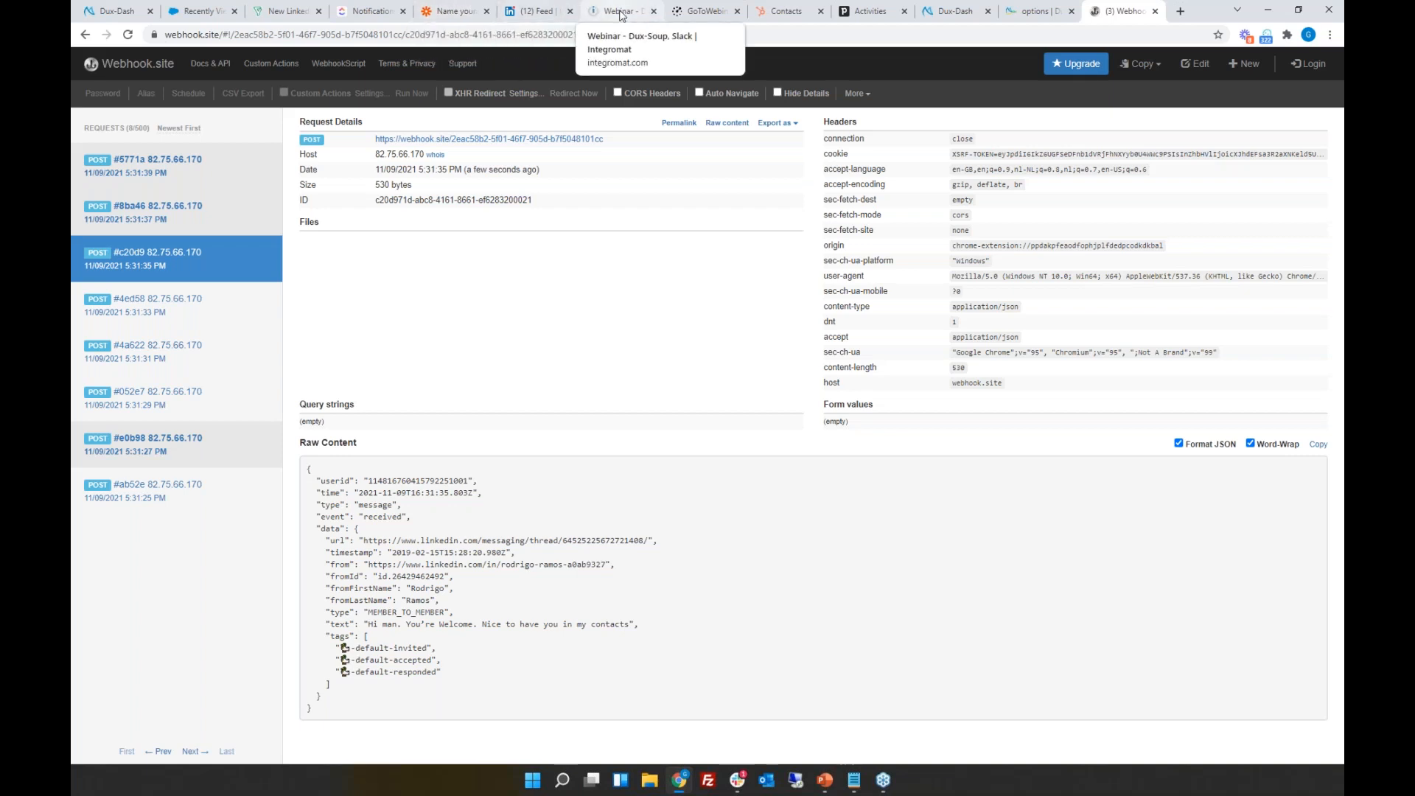
Step: Return to Zapier, leave the Catch Hook Zap and create a new Zap
left_click(455, 17)
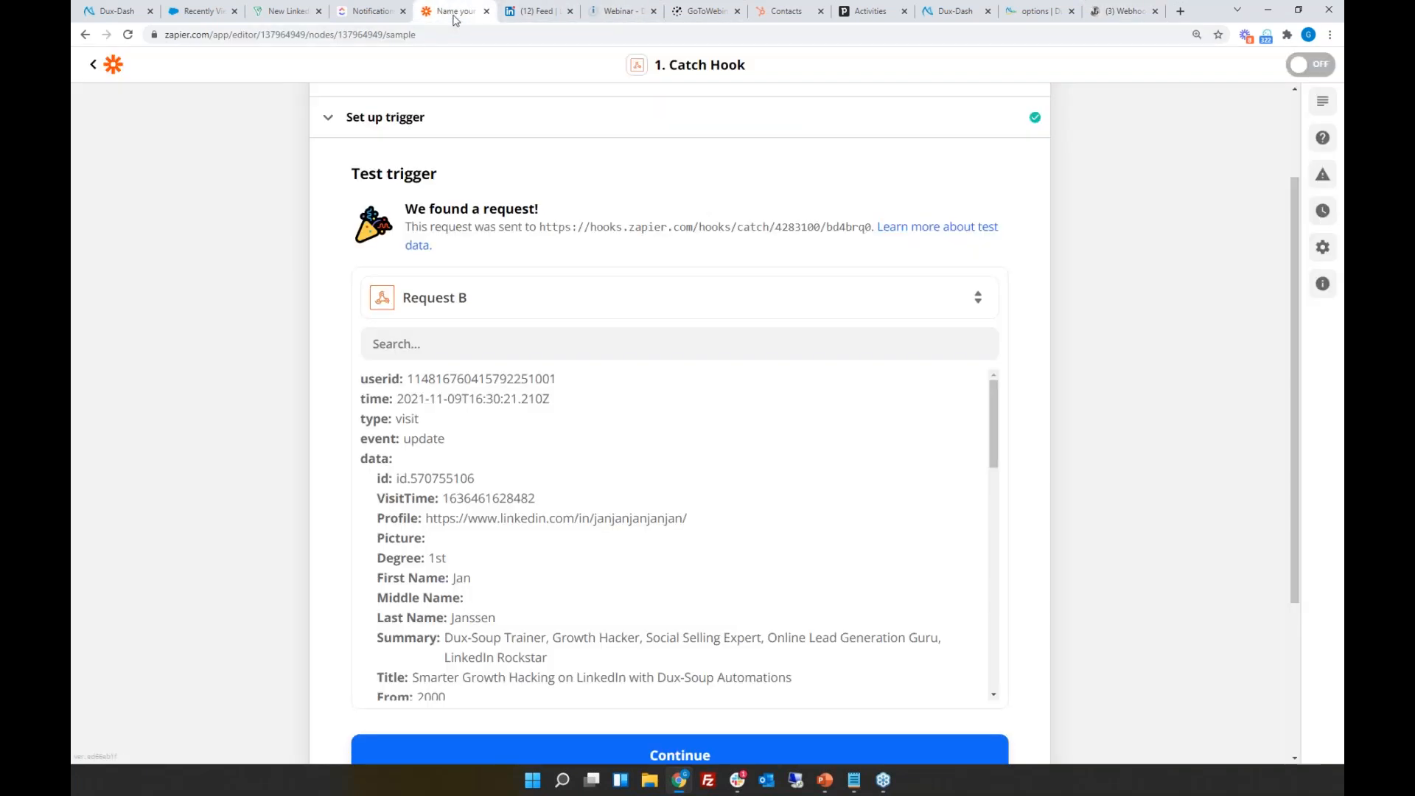
scroll(869, 265, "up", 2)
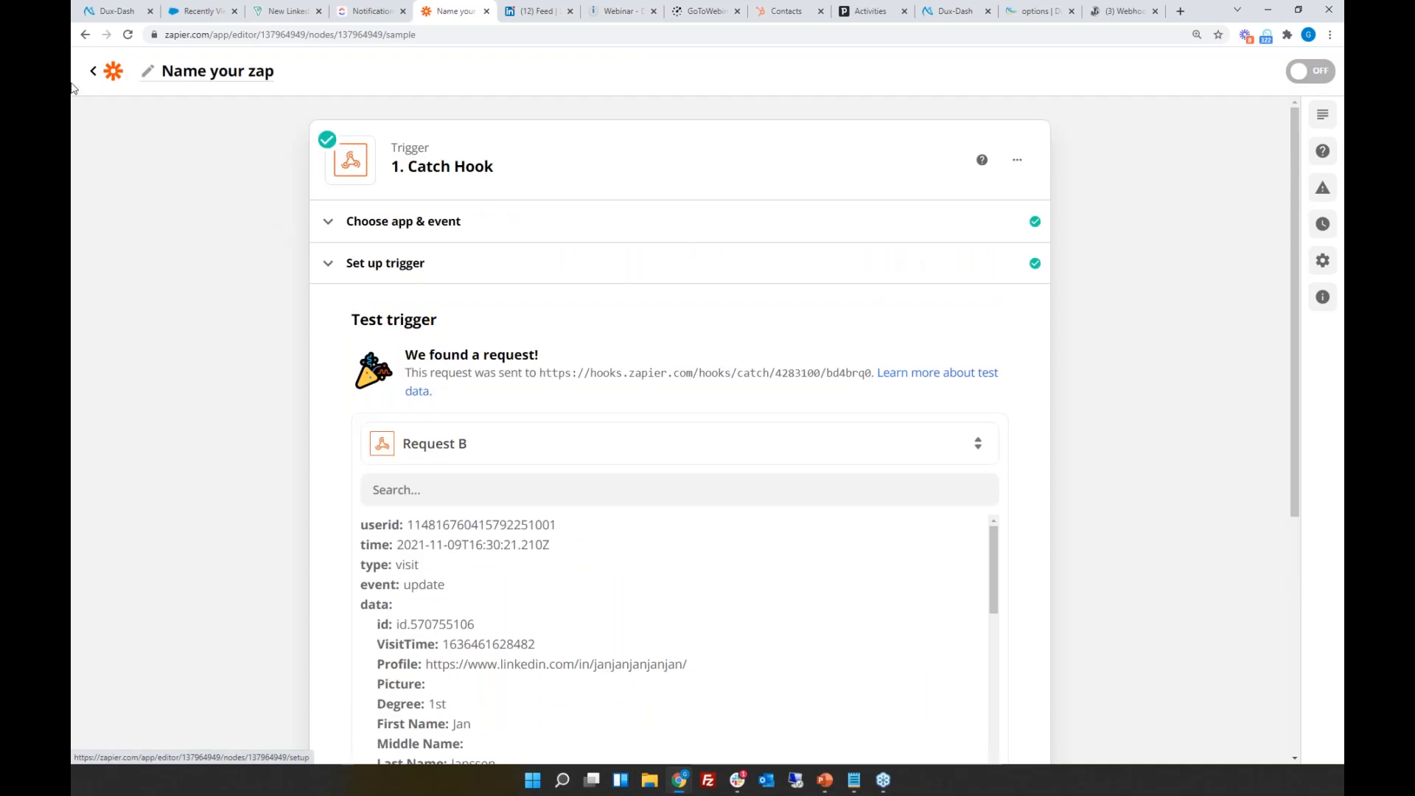
left_click(1018, 160)
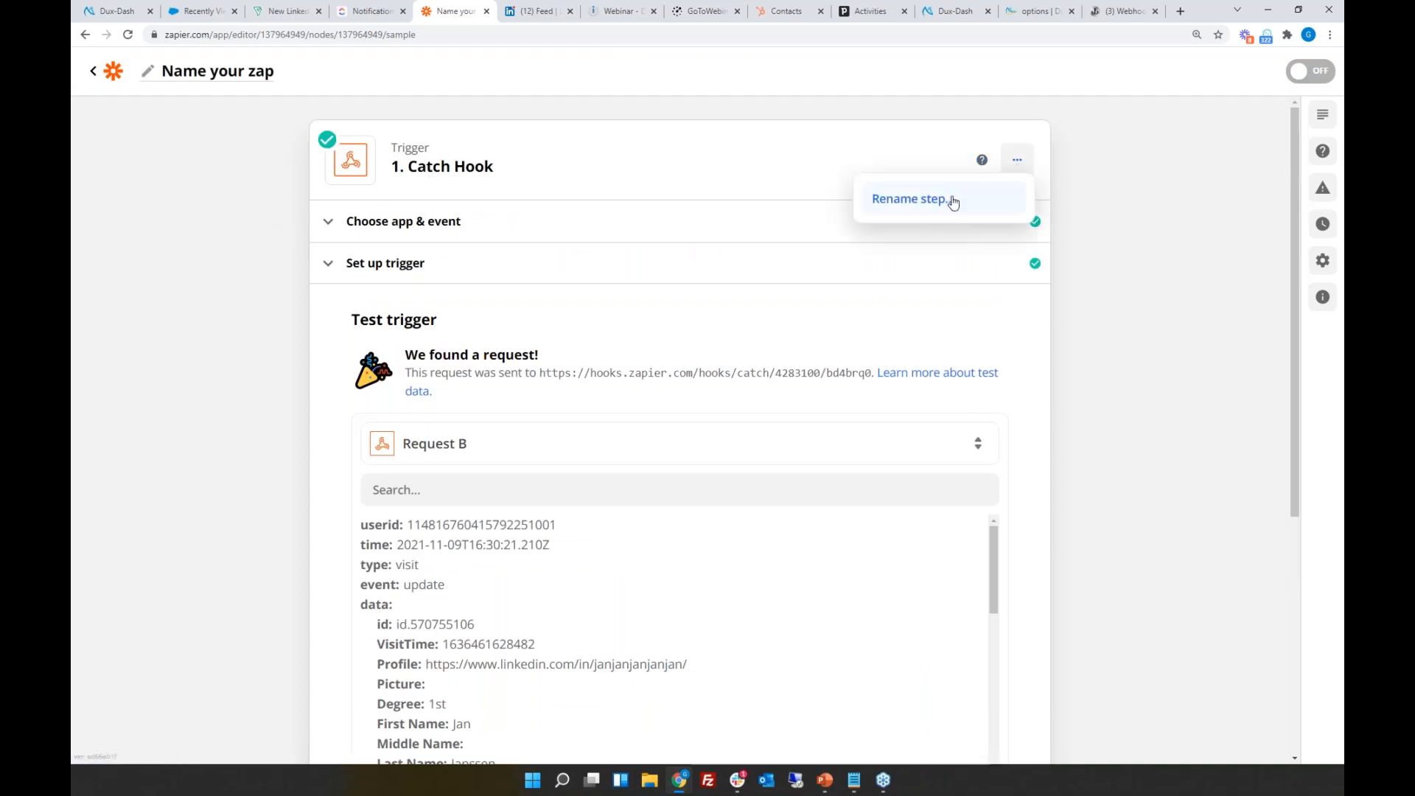
left_click(1122, 173)
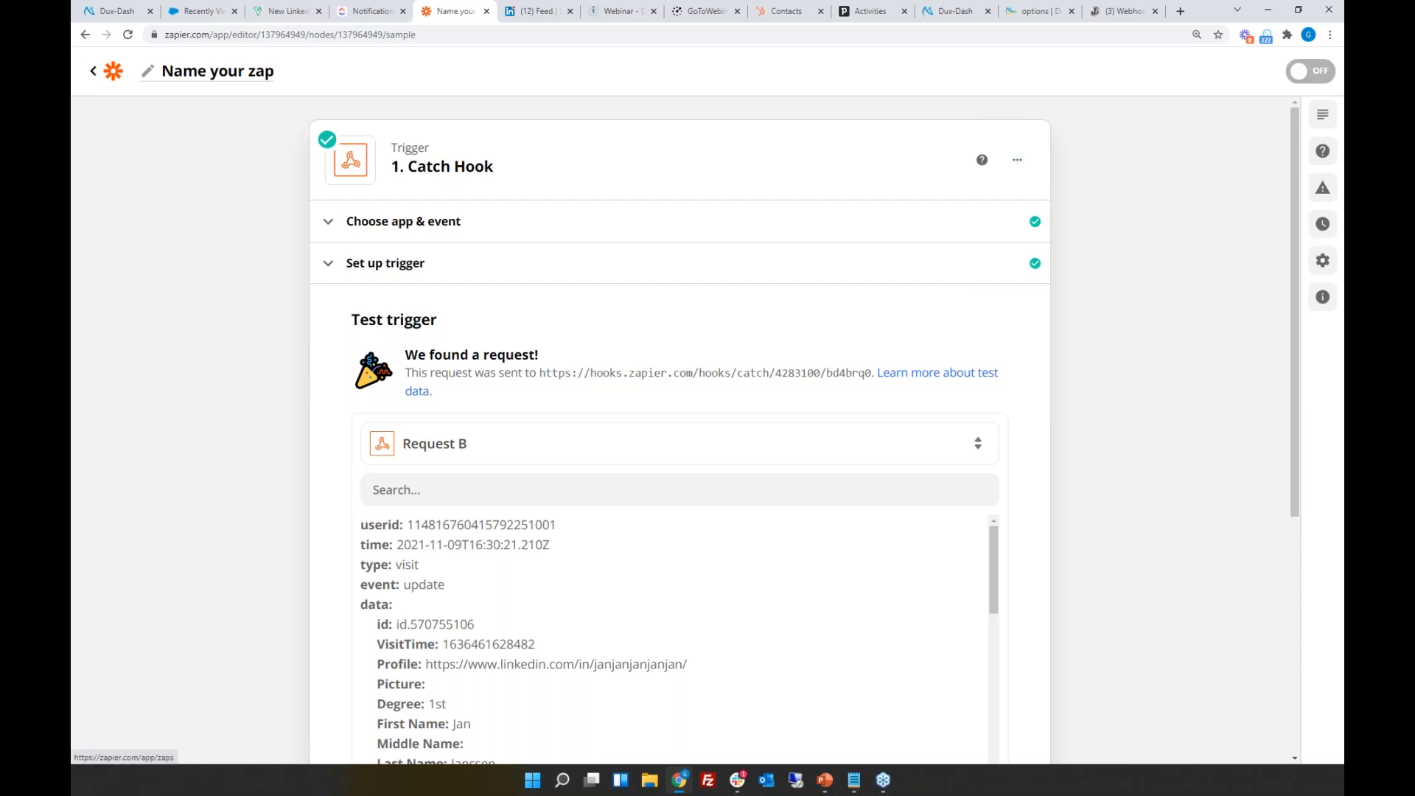
left_click(93, 72)
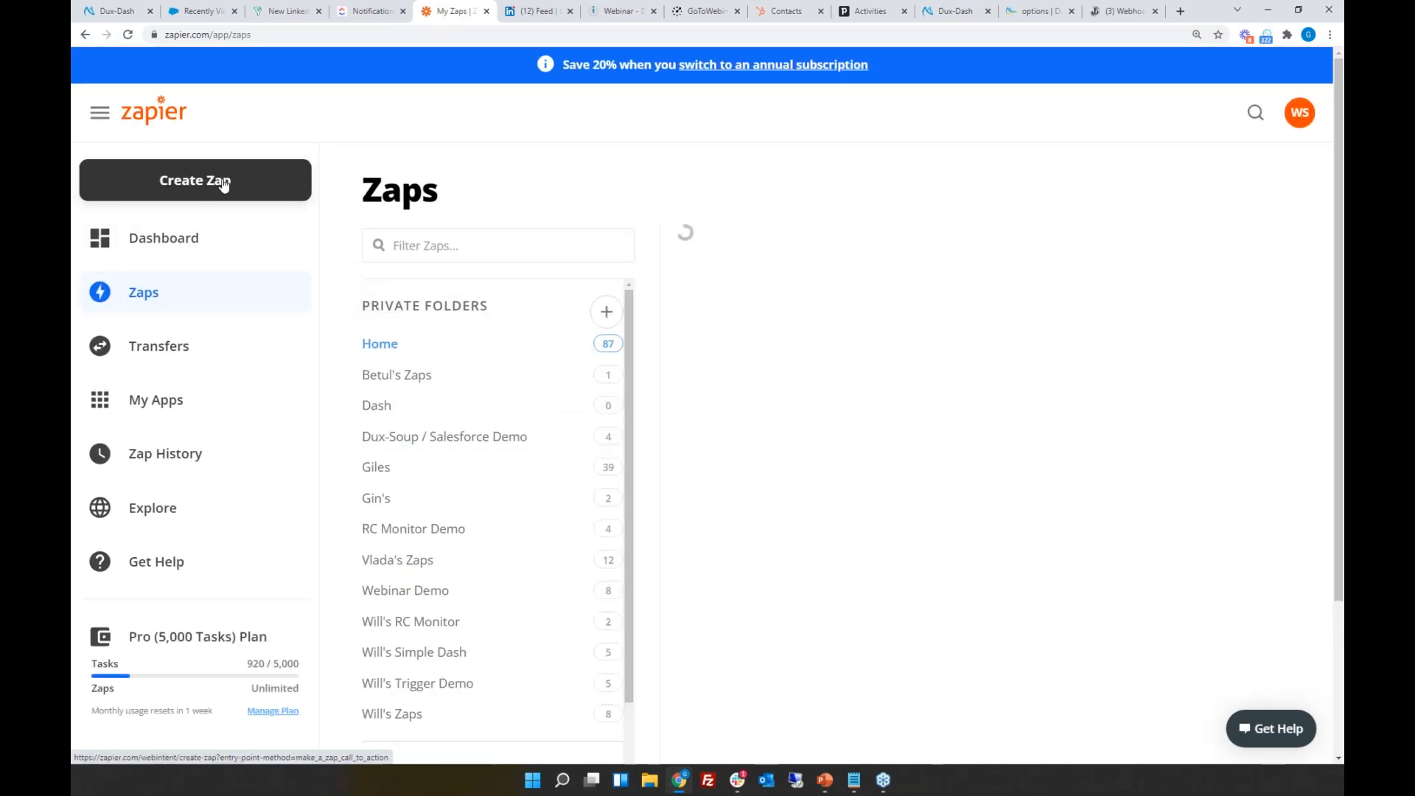
left_click(223, 184)
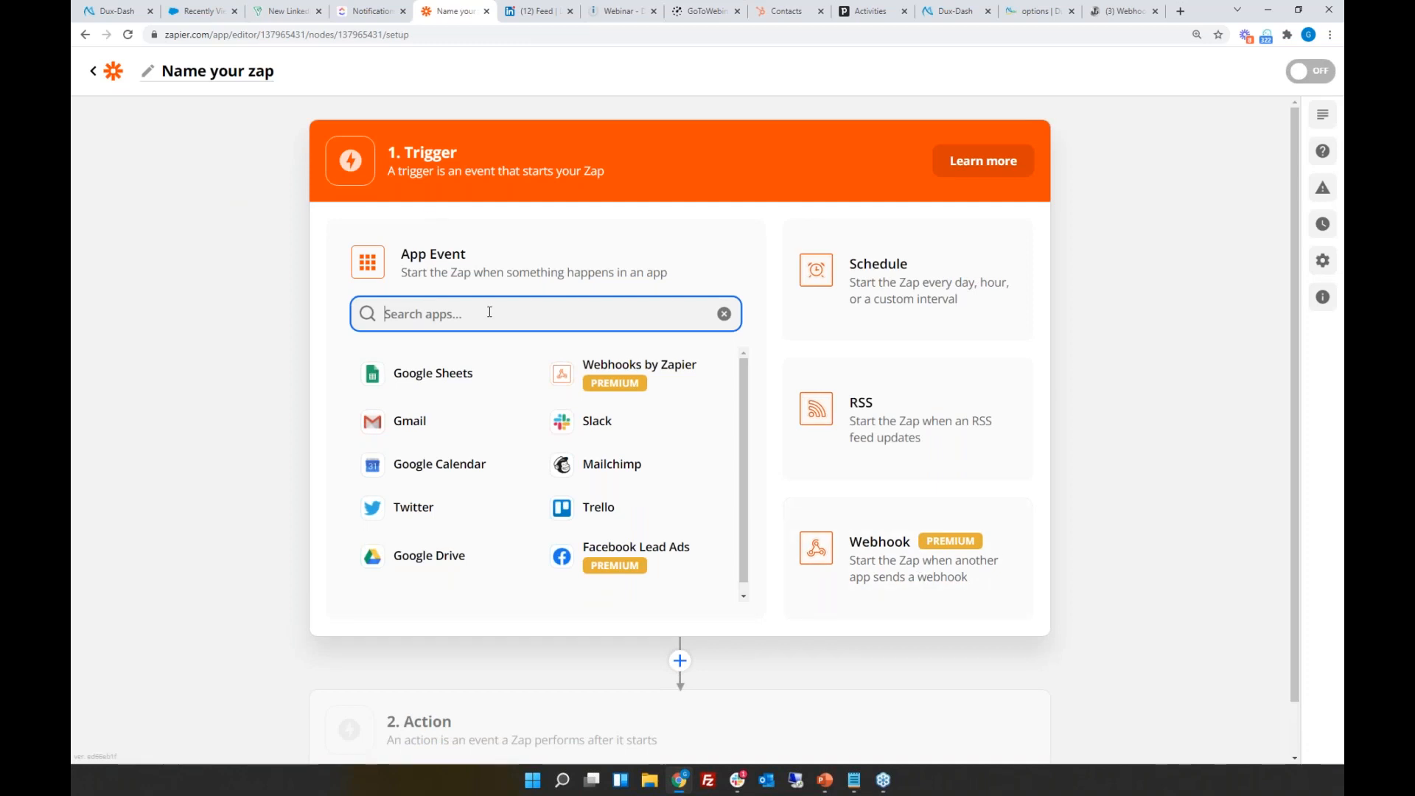
Step: Choose Dux-Soup as the new Zap's trigger app and list its available trigger events
type("dux")
left_click(435, 369)
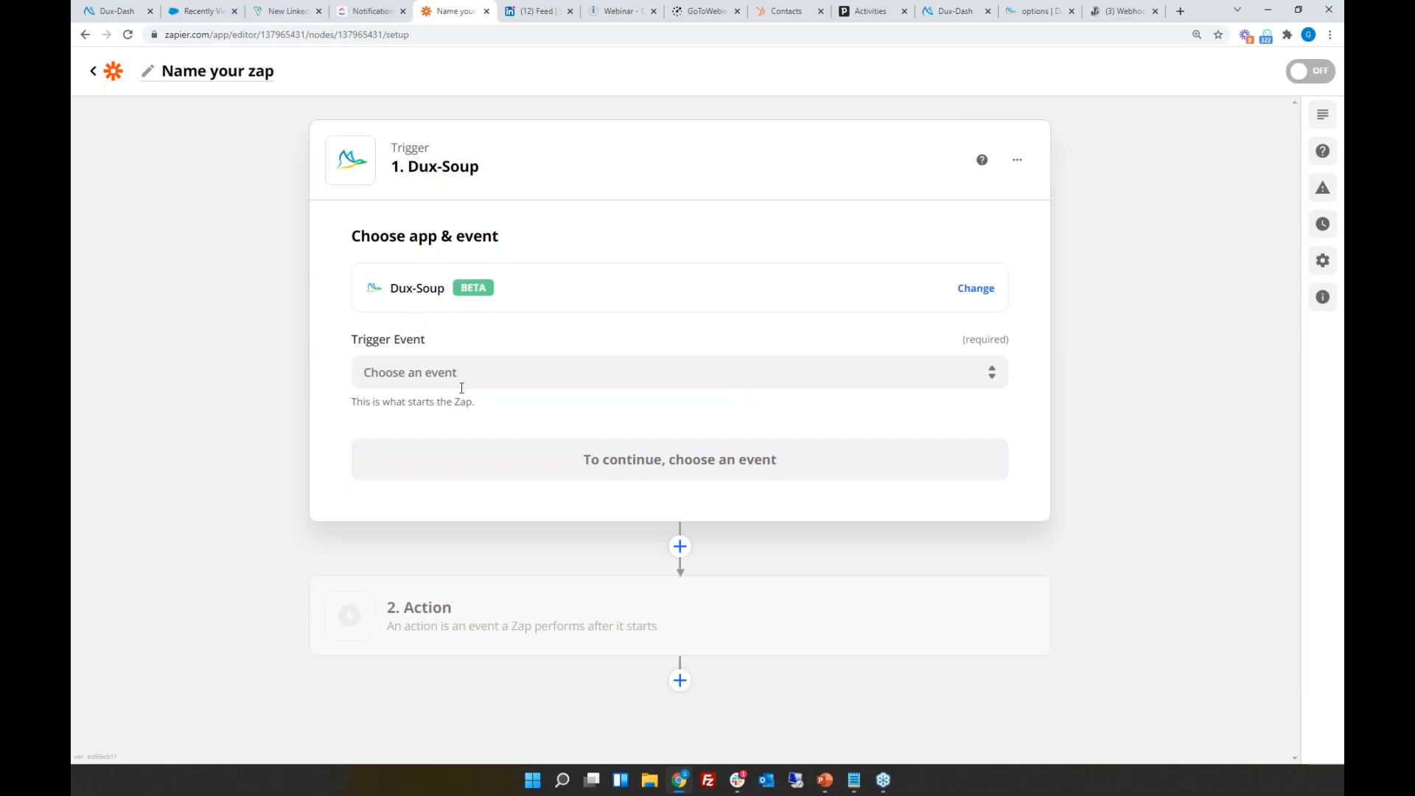
left_click(458, 370)
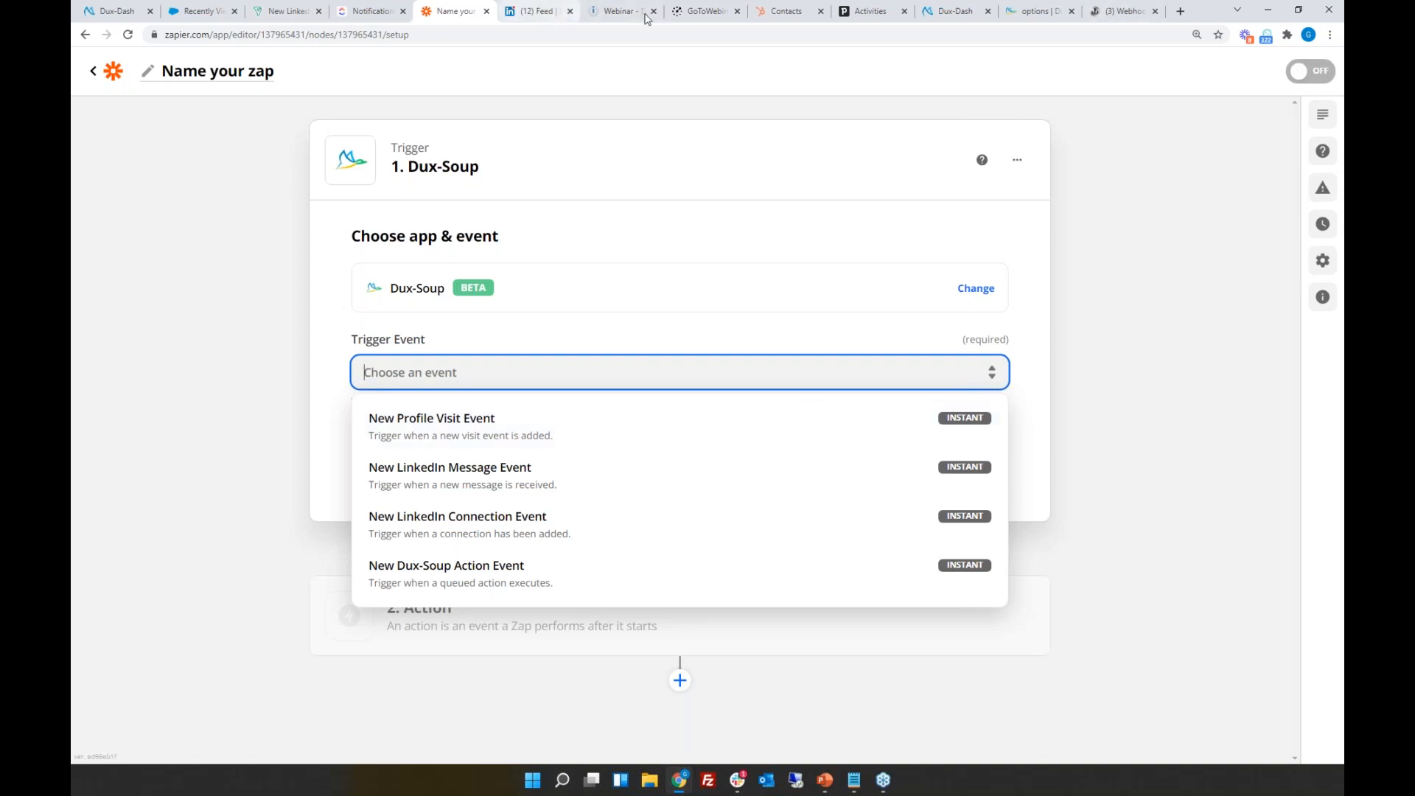
Step: Point out the Google Script webhook in Dux-Soup's Connect options, switch briefly to the PowerPoint Questions slide and return to the browser
left_click(1039, 11)
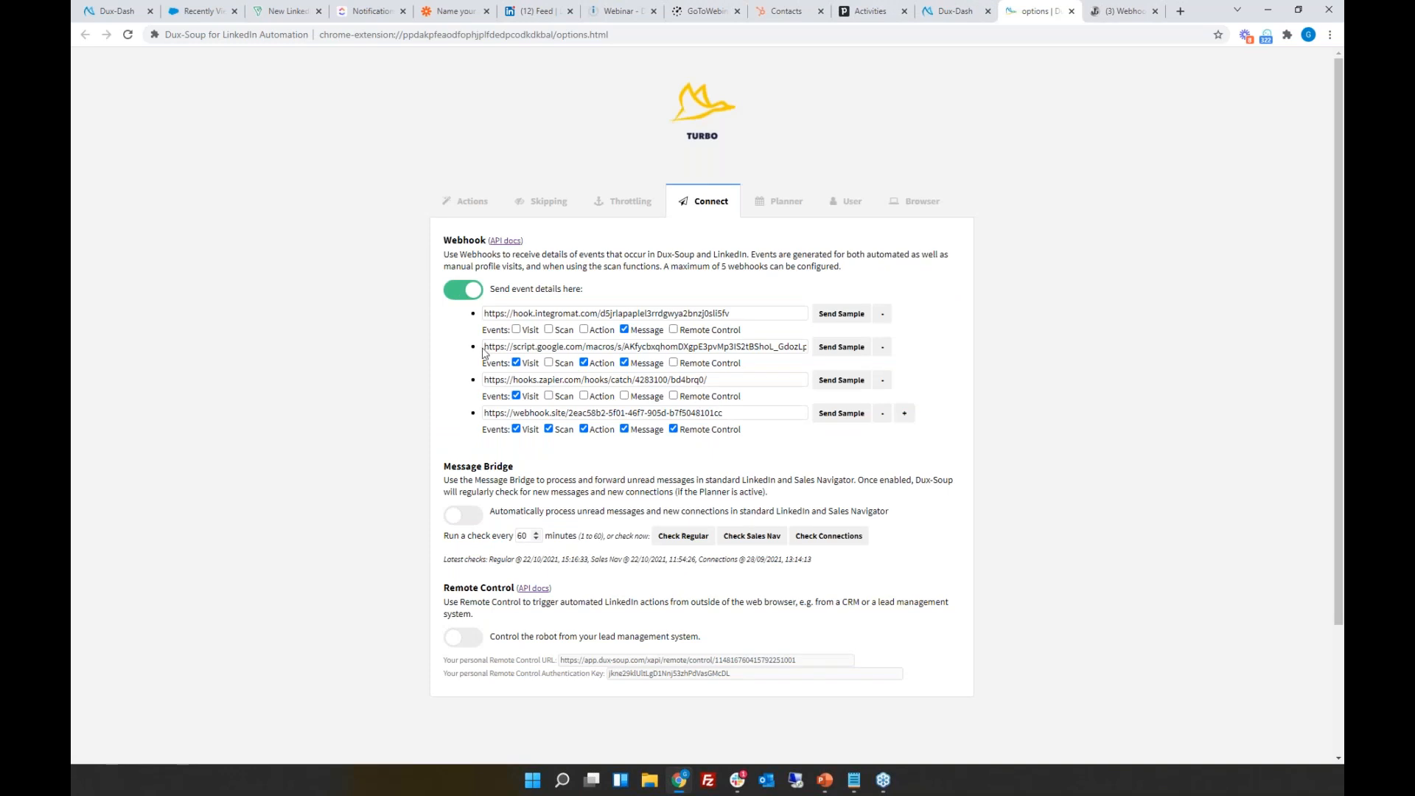
mouse_move(486, 347)
left_mouse_down()
mouse_move(815, 356)
mouse_move(481, 350)
left_mouse_up()
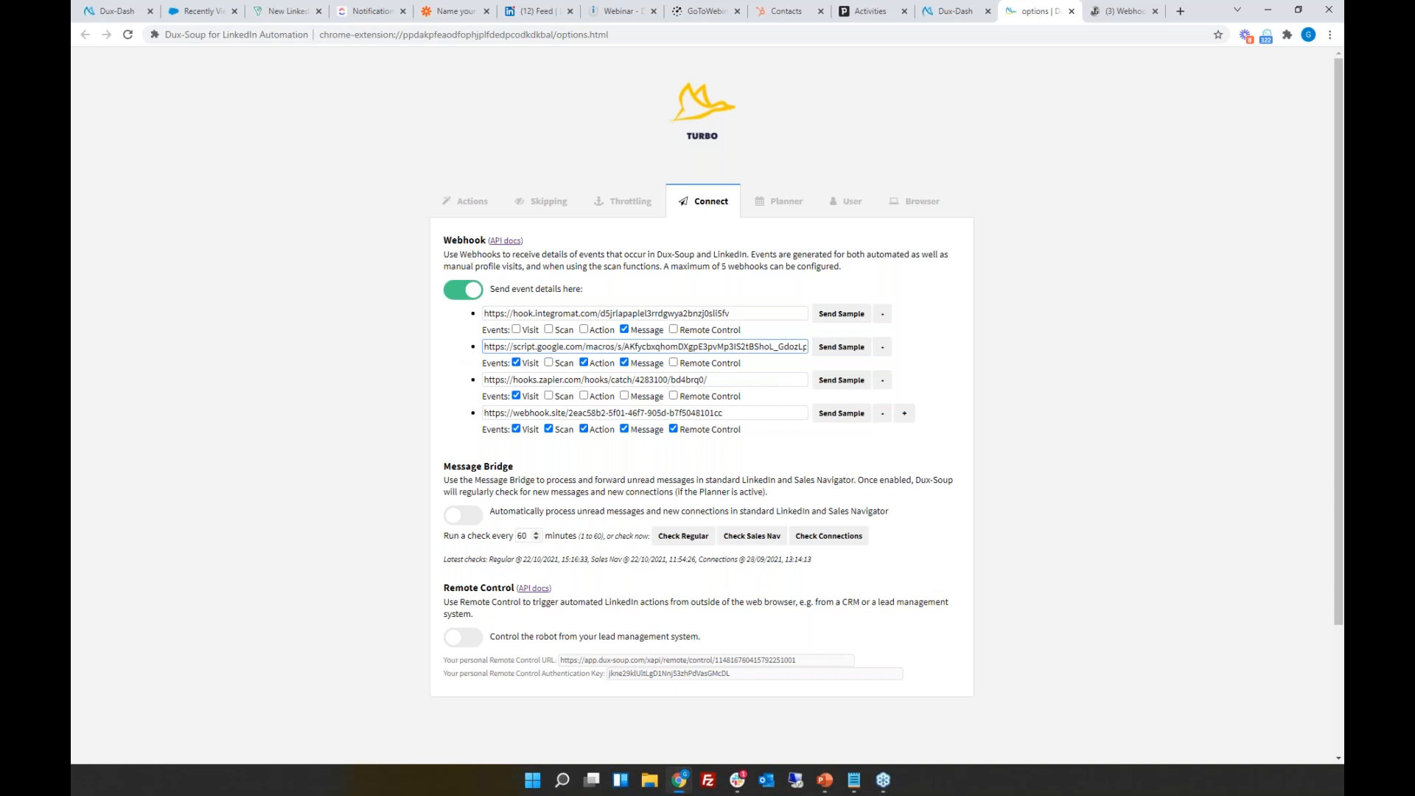
key("alt+Tab")
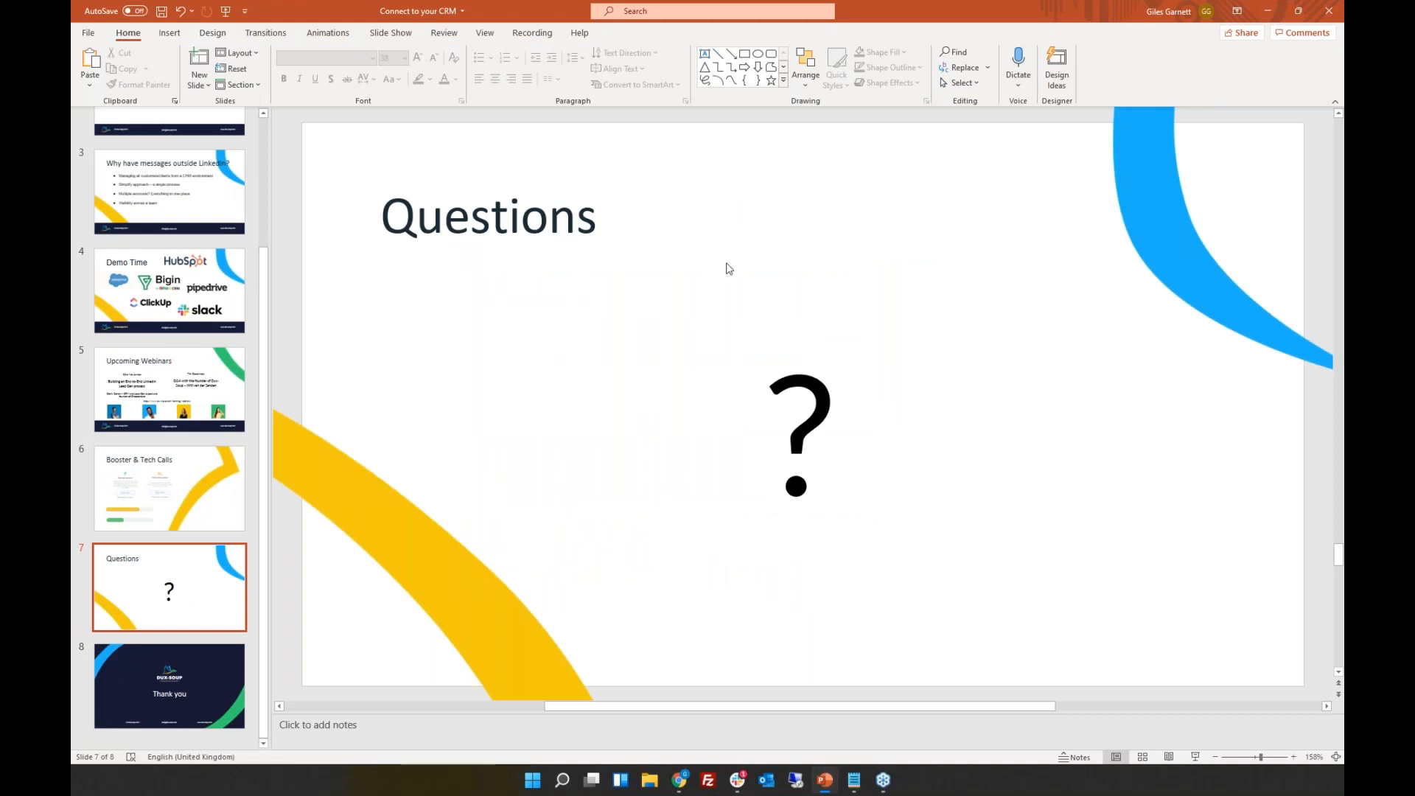
left_click(1268, 13)
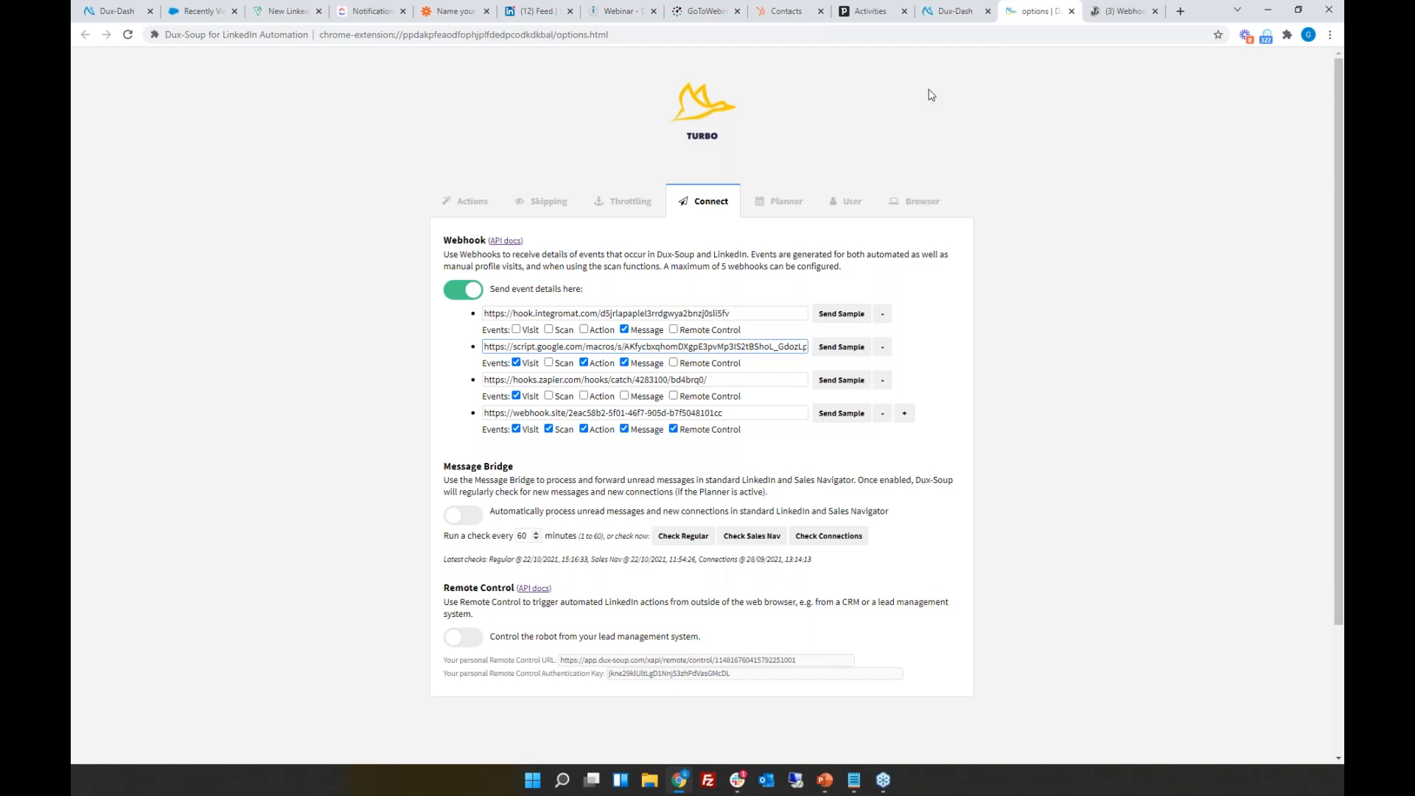
Step: Review the Pipedrive activities, the Bigin contacts list with its LinkedIn columns, and the recently viewed Salesforce contacts
left_click(874, 17)
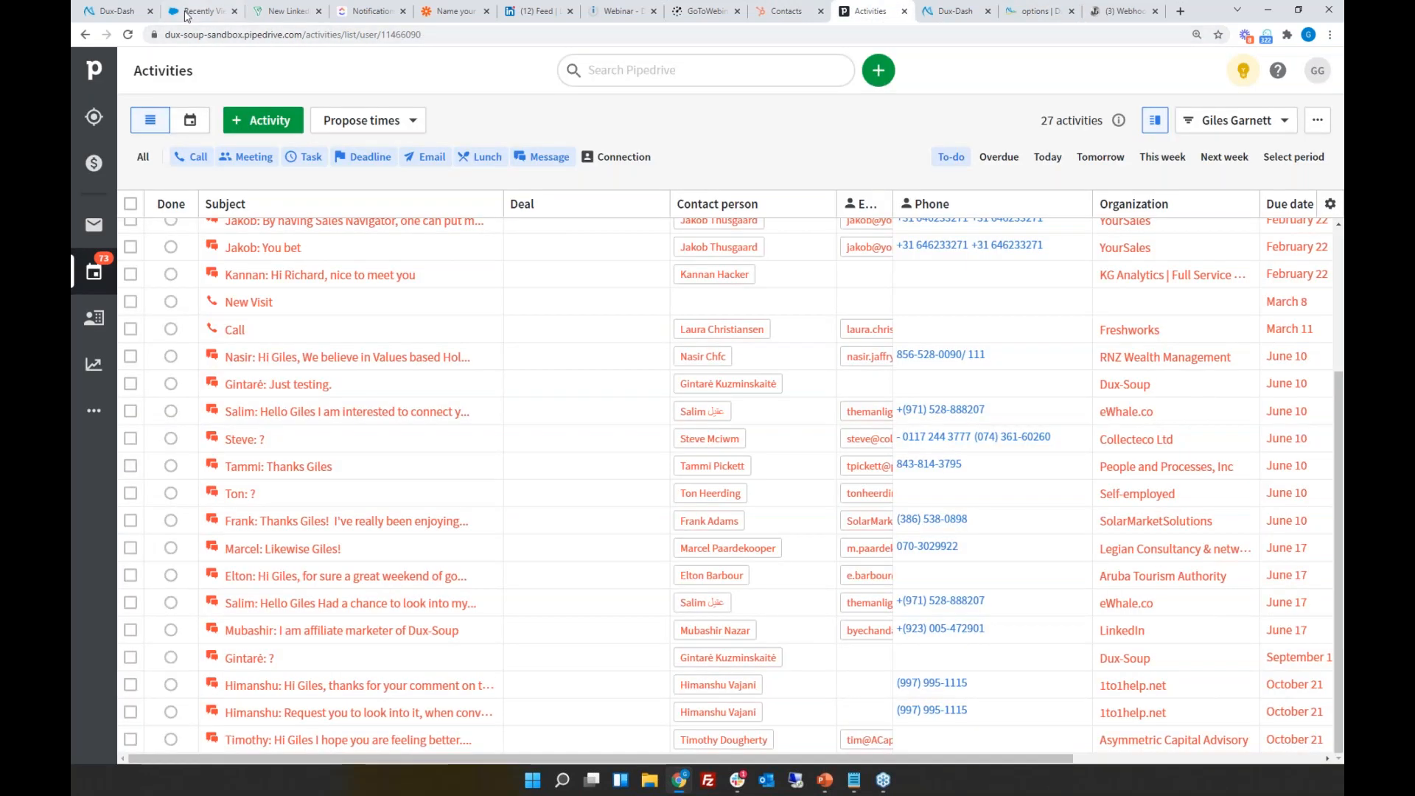
left_click(285, 18)
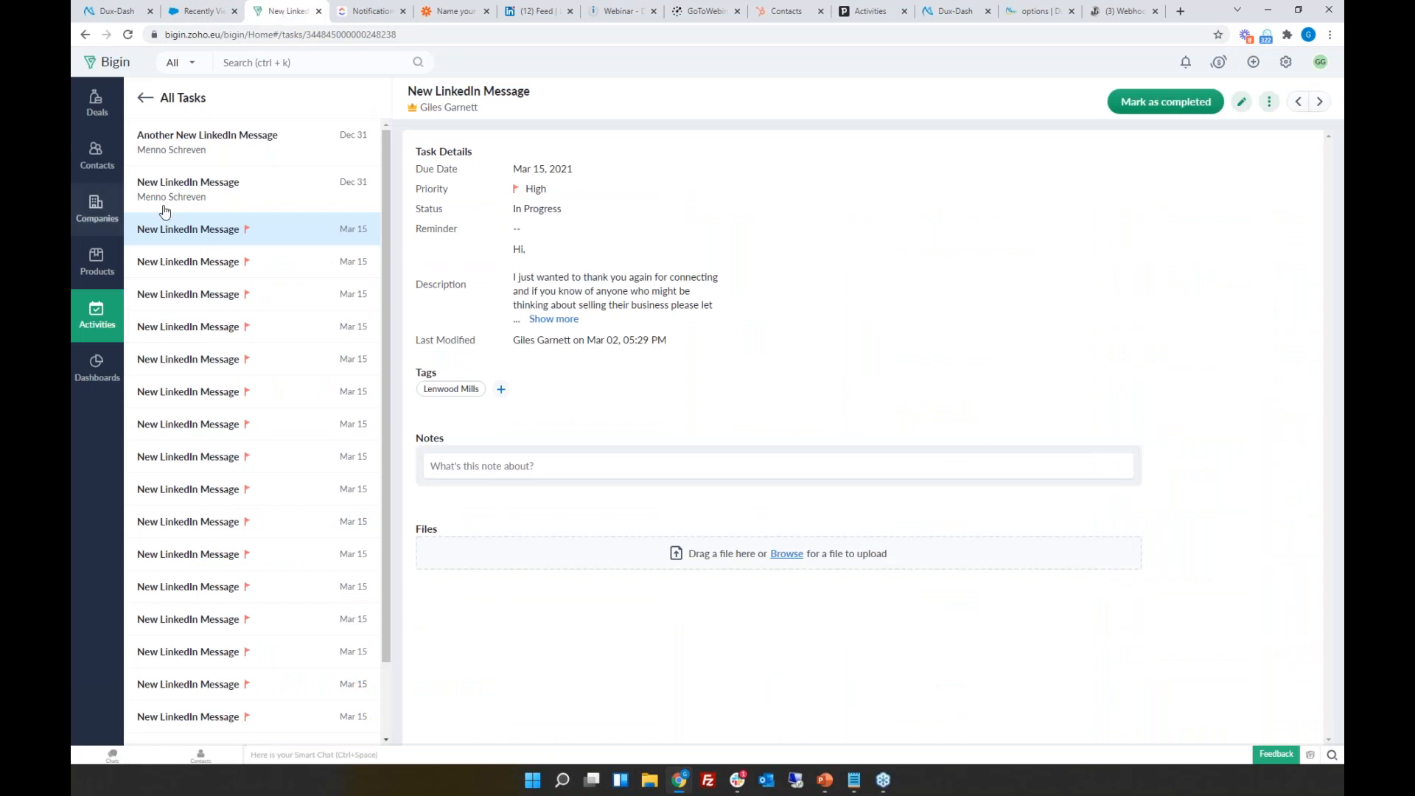
left_click(102, 157)
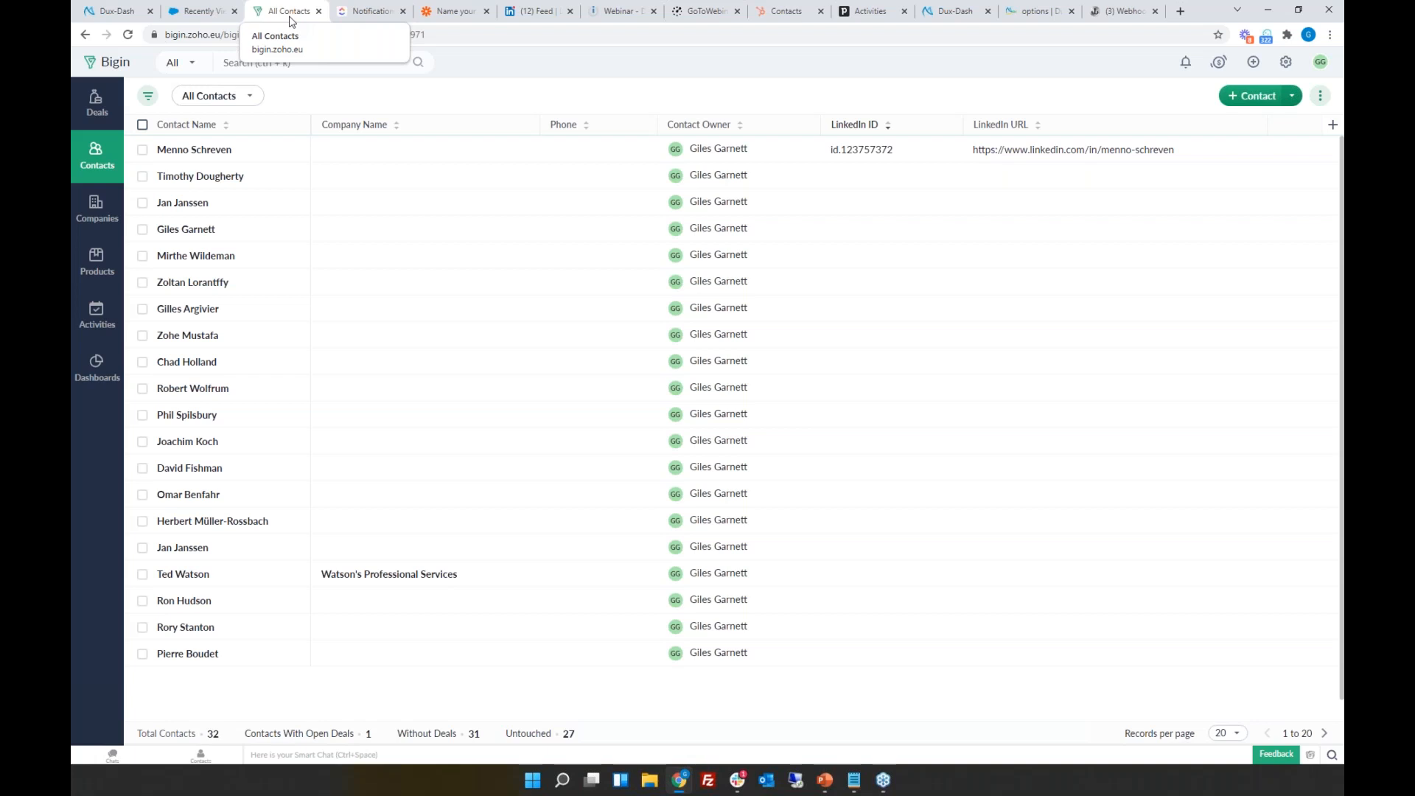
left_click(198, 16)
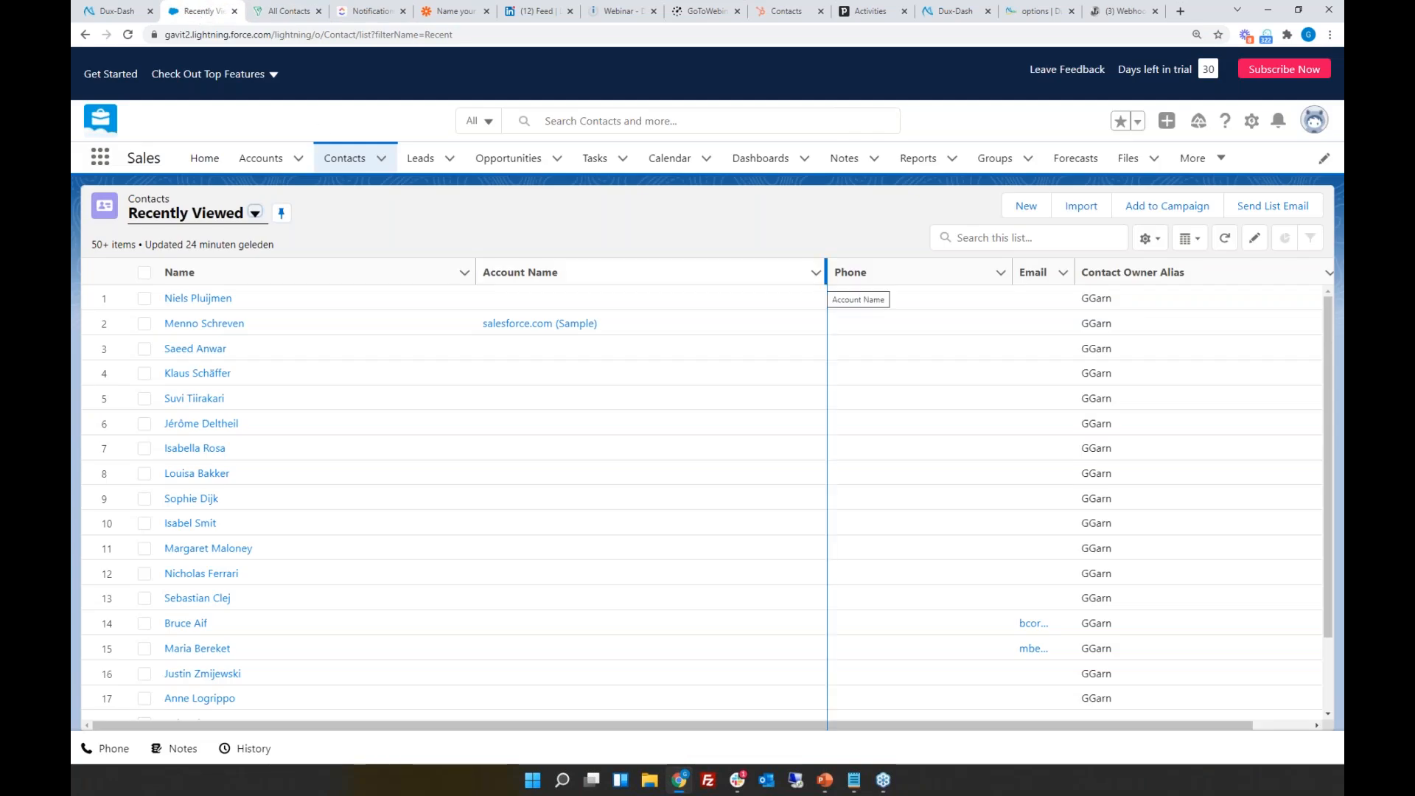
Step: Switch to PowerPoint, shrink the slide thumbnails beside the Questions slide and return to the browser
left_click(824, 781)
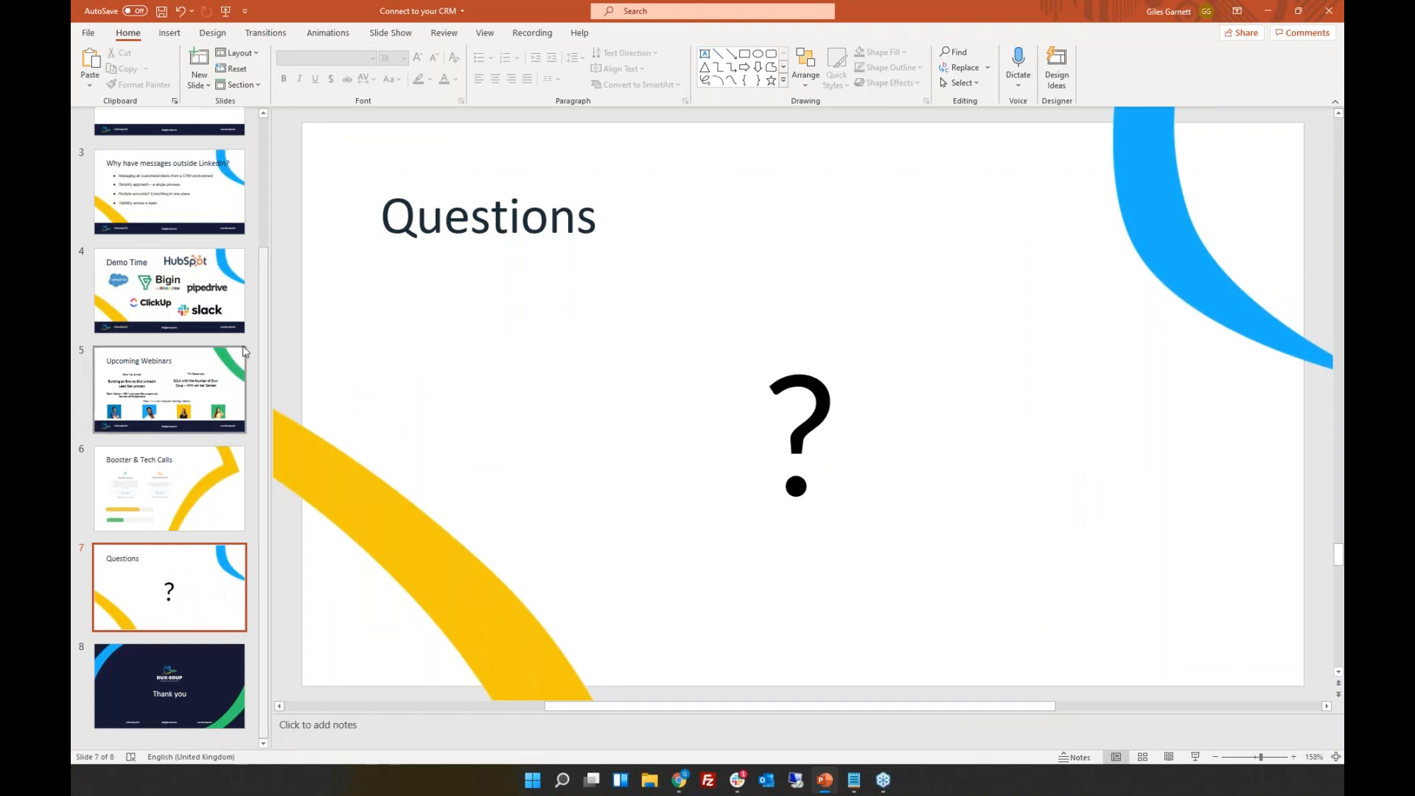
left_click_drag(268, 332, 143, 344)
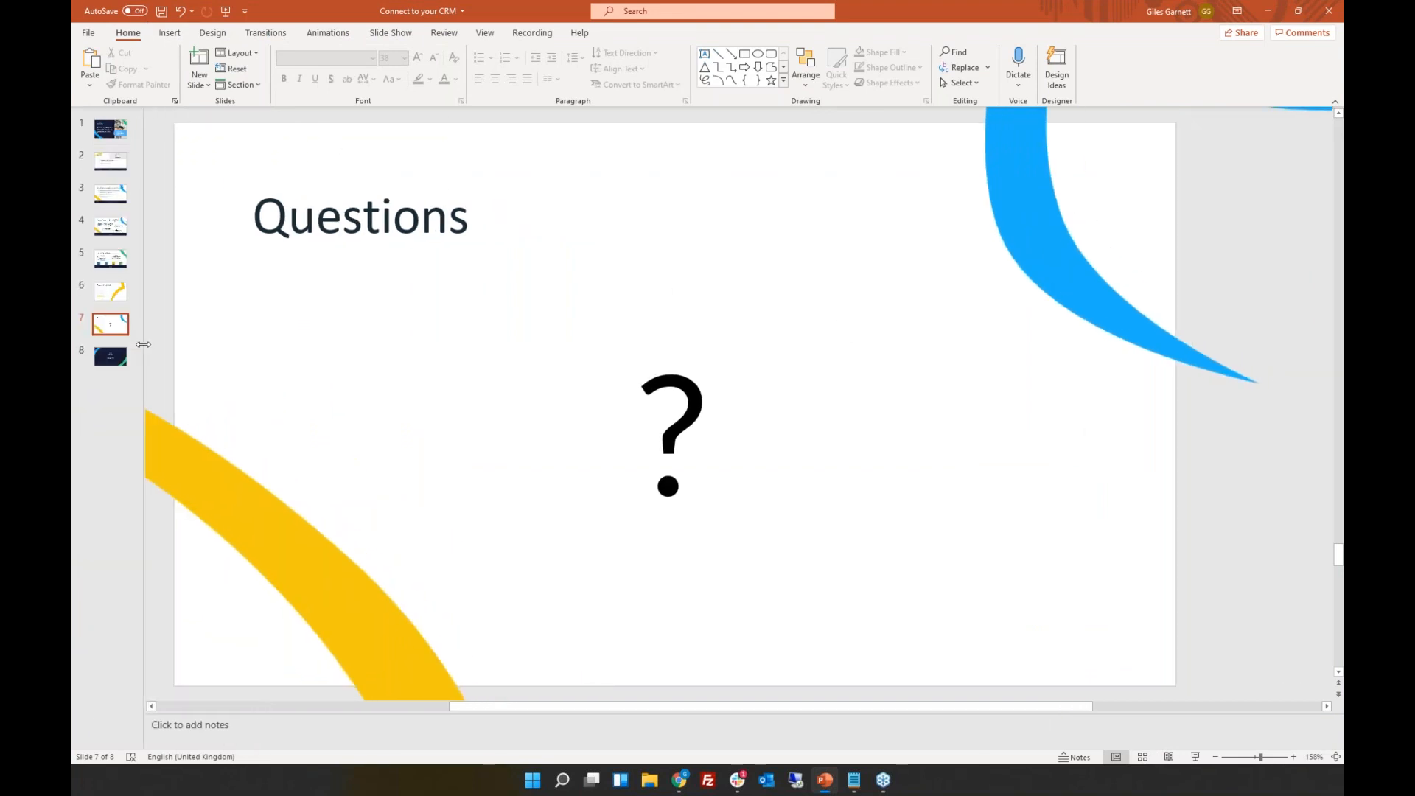
left_click(1266, 12)
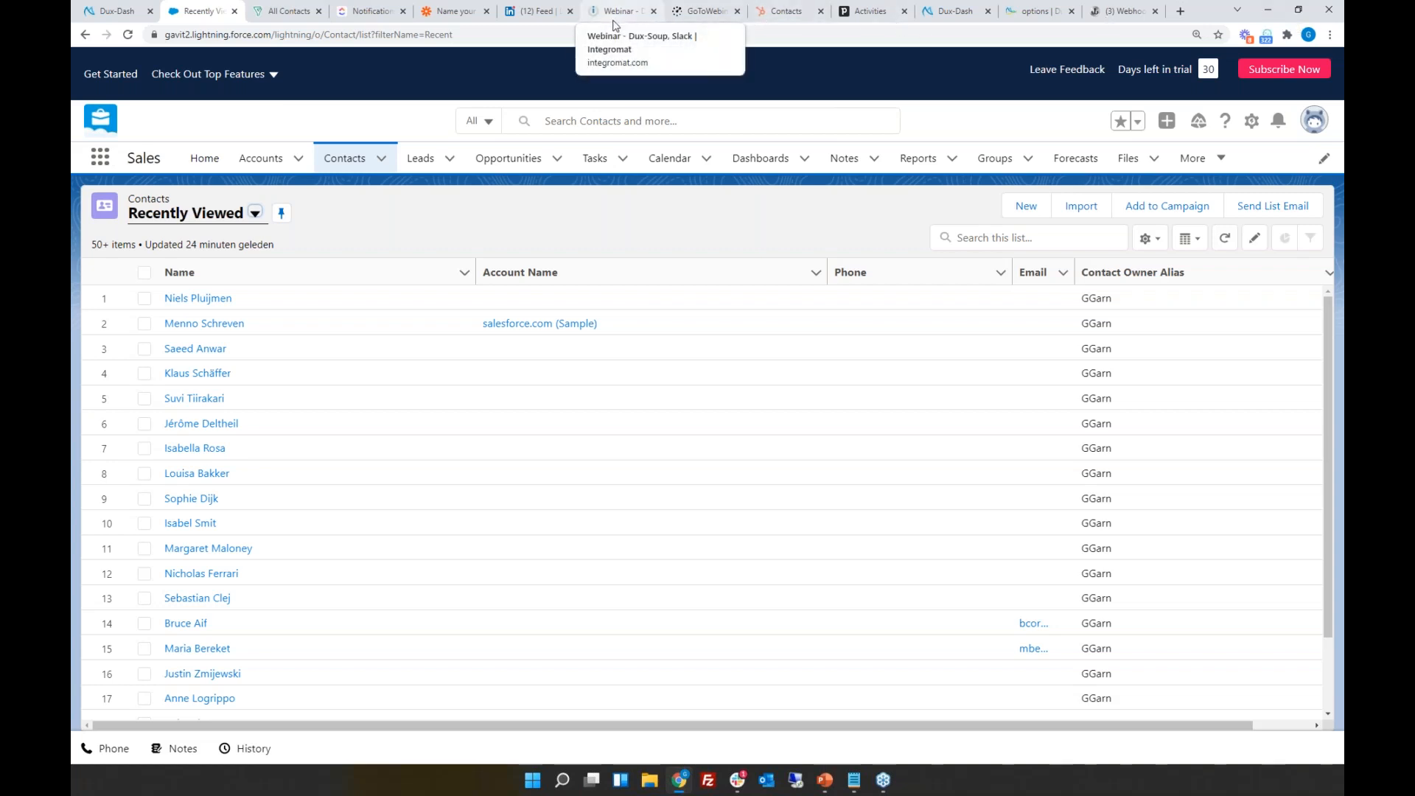
Step: Go to the LinkedIn feed, view the account's own profile page and return to the home feed
left_click(544, 14)
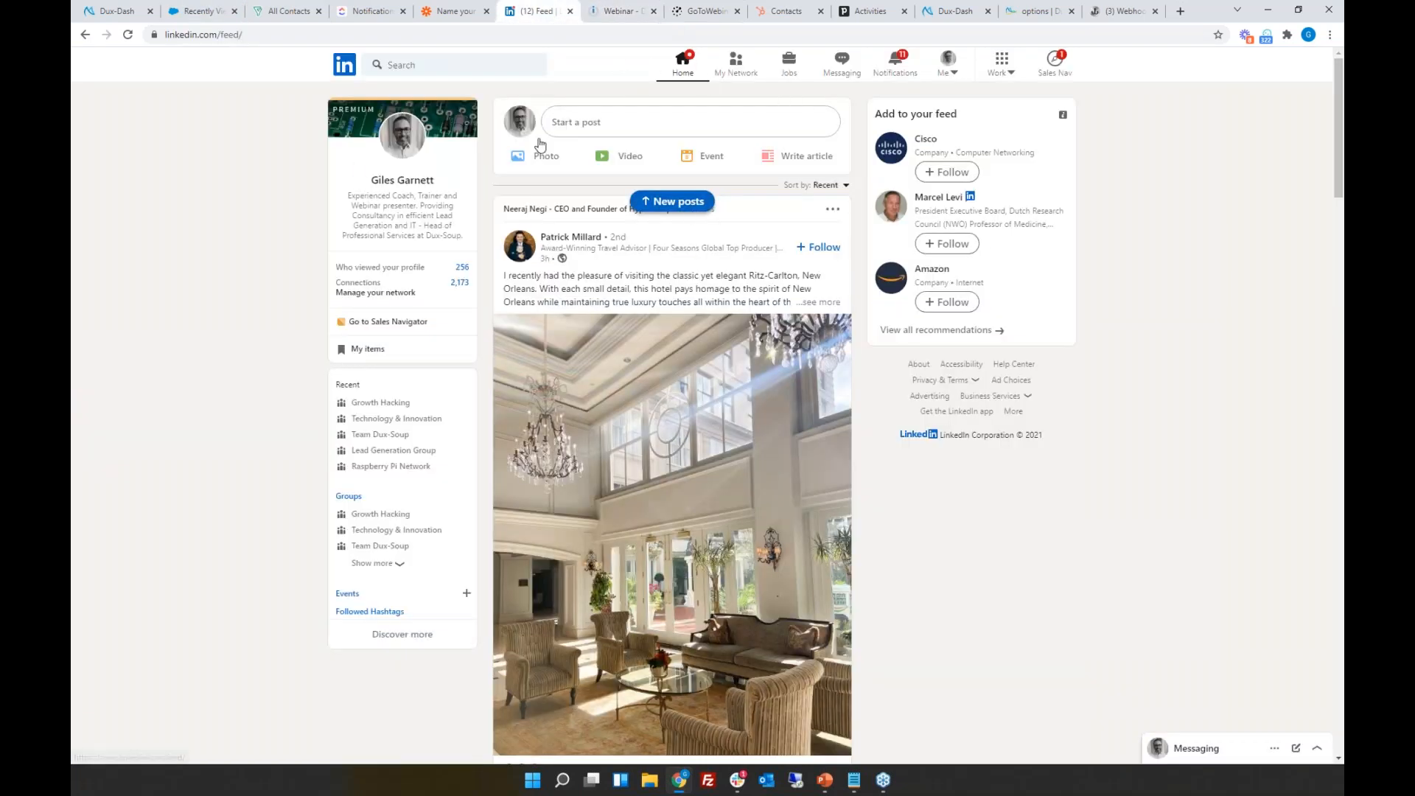
left_click(413, 183)
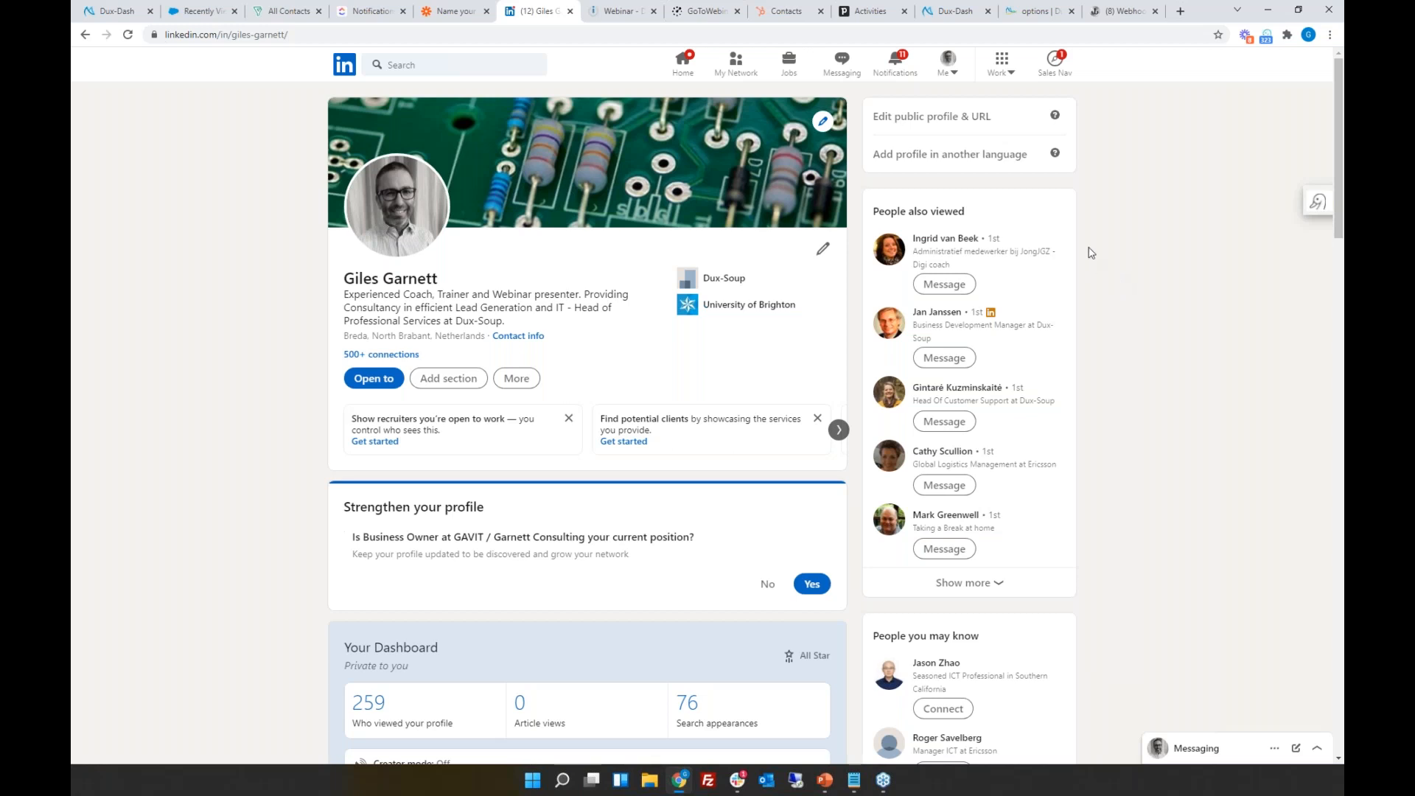
left_click(690, 72)
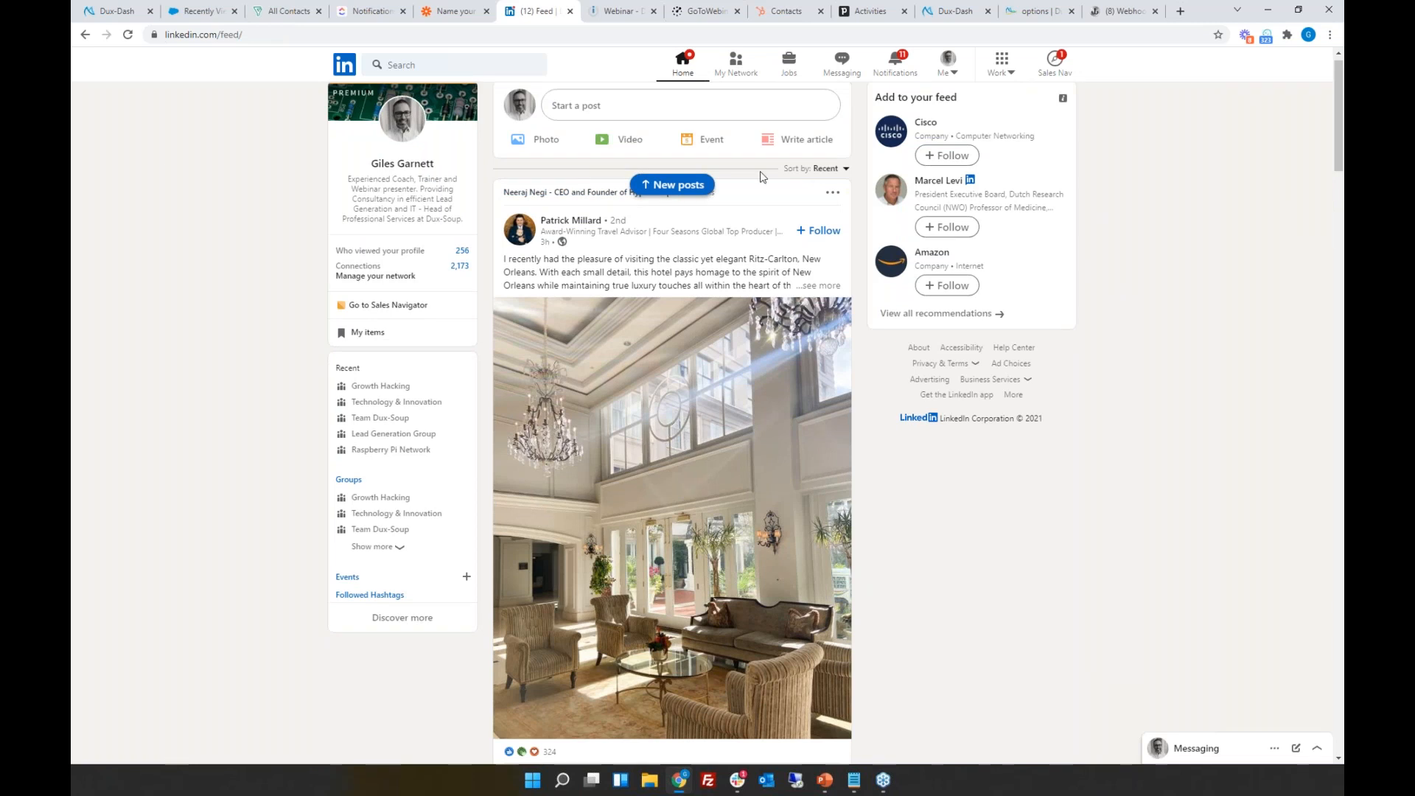
Step: Open the reactions list of the hotel photo post, review Dux-Soup's available actions there and close the list
scroll(1110, 391, "down", 3)
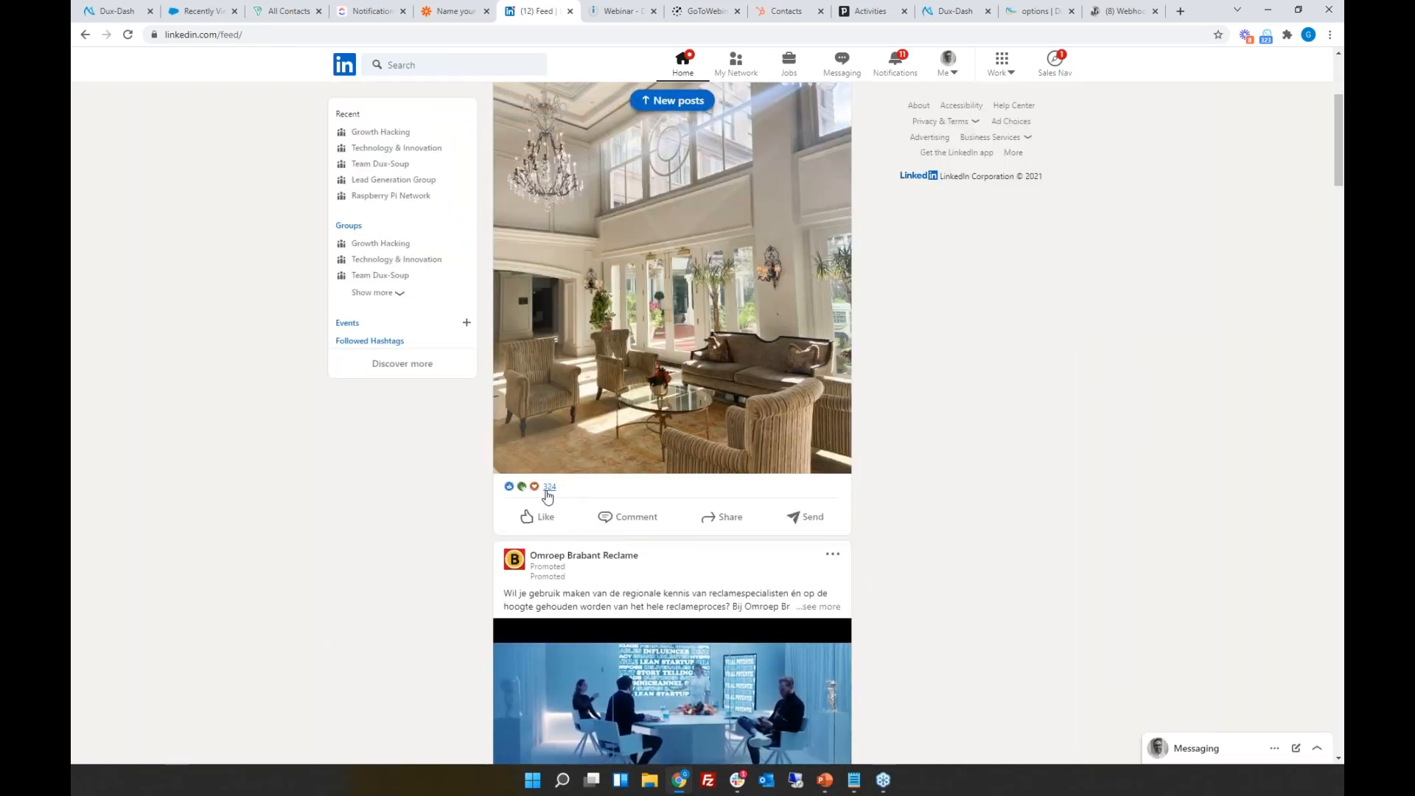
left_click(549, 489)
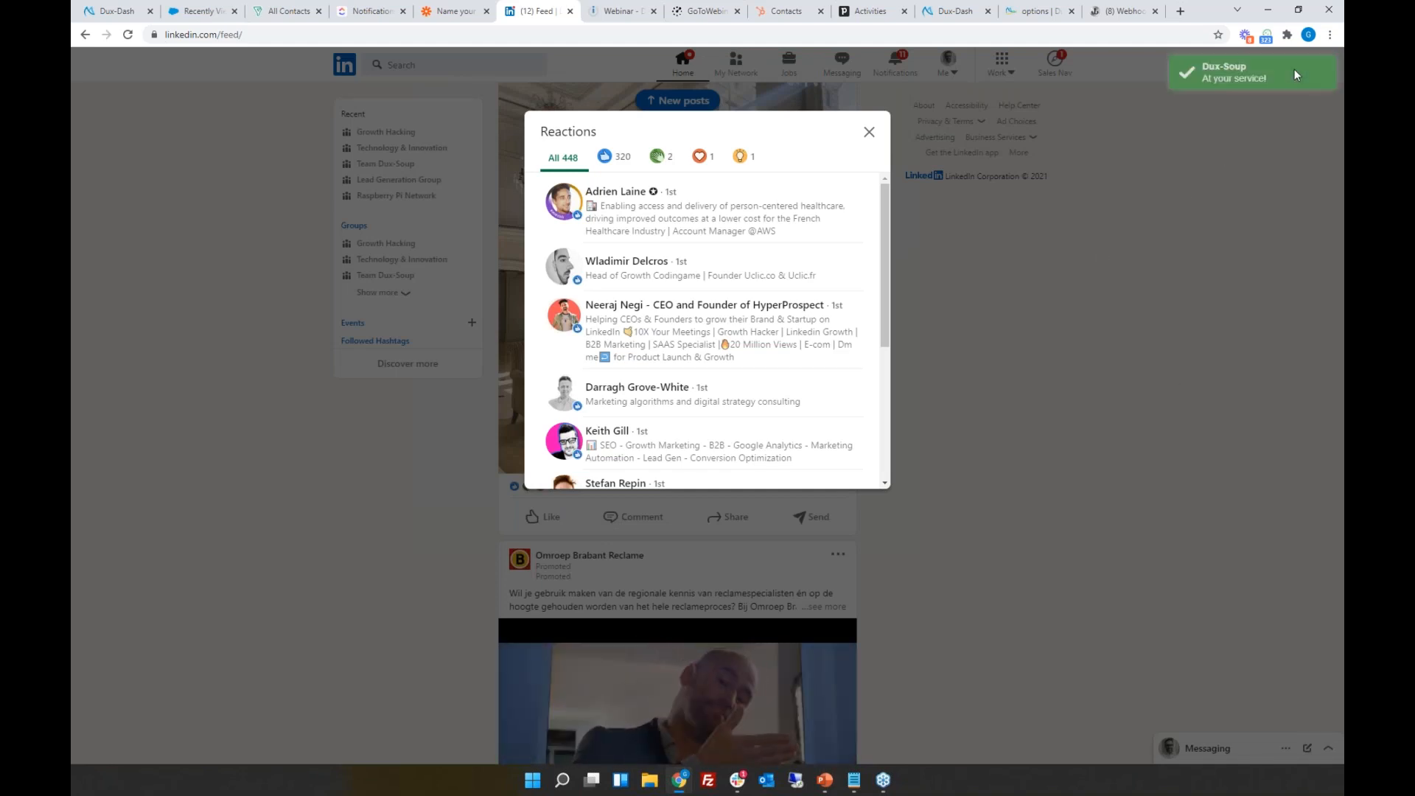
left_click(1266, 37)
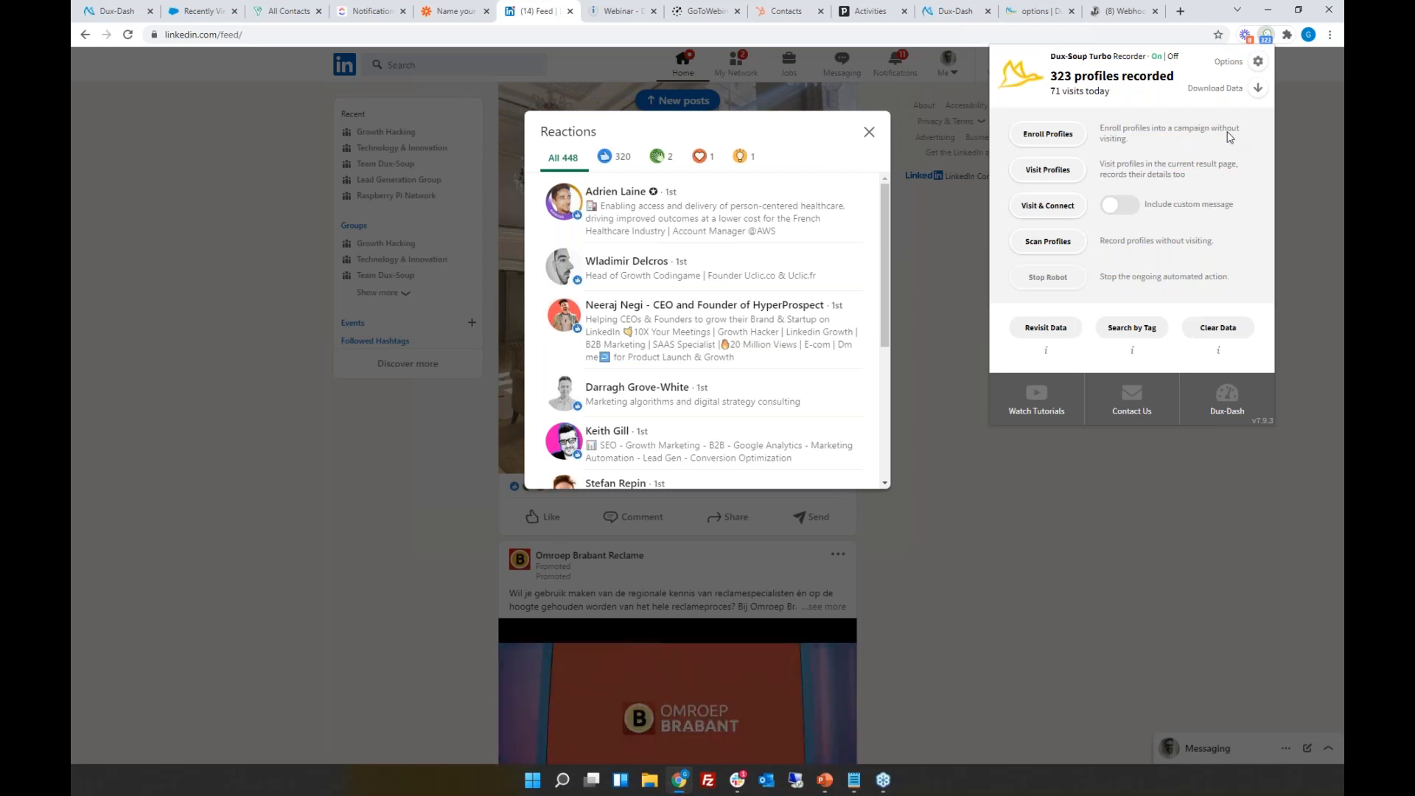
left_click(869, 134)
Step: Search LinkedIn for professor, restrict the results to people and show the Dux-Soup actions available for them
left_click(380, 65)
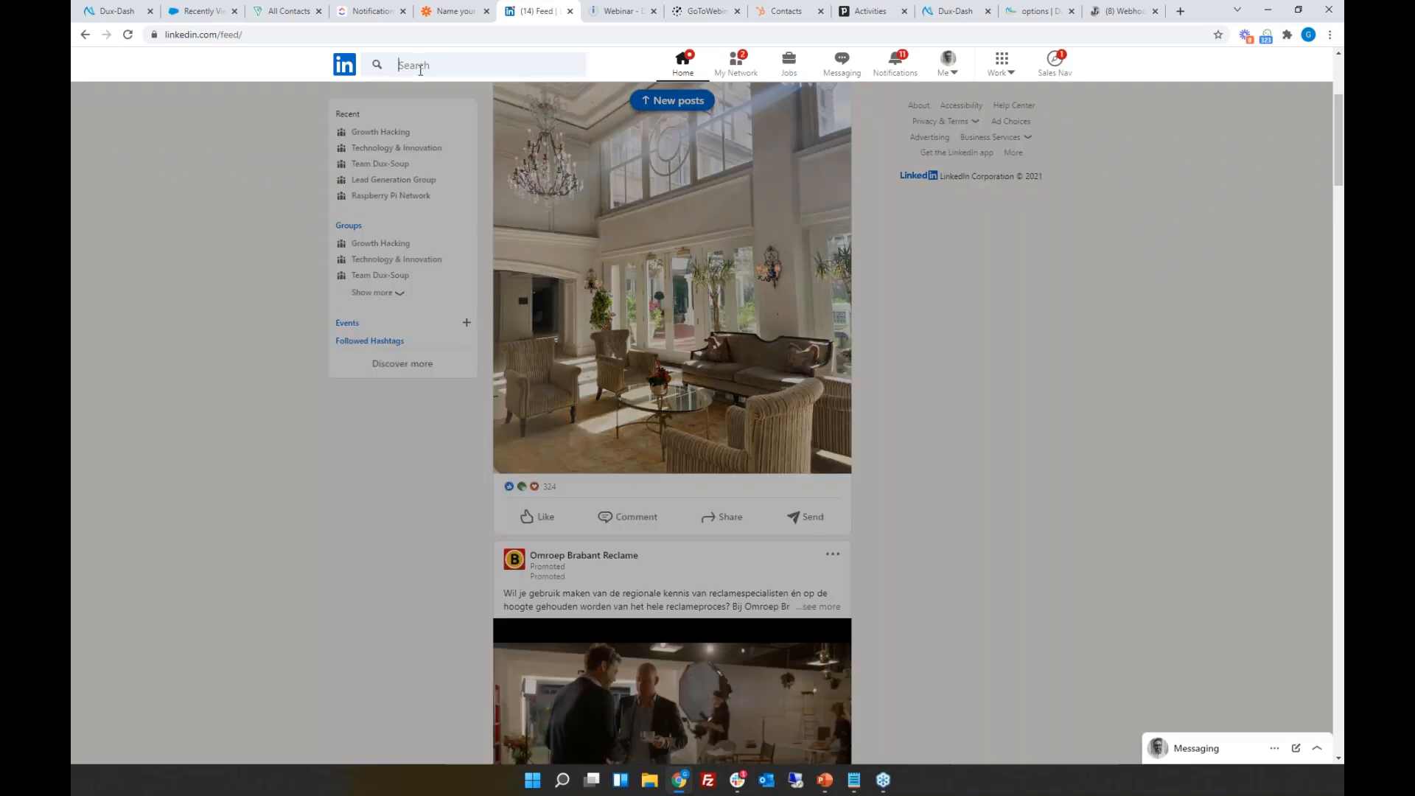
left_click(405, 178)
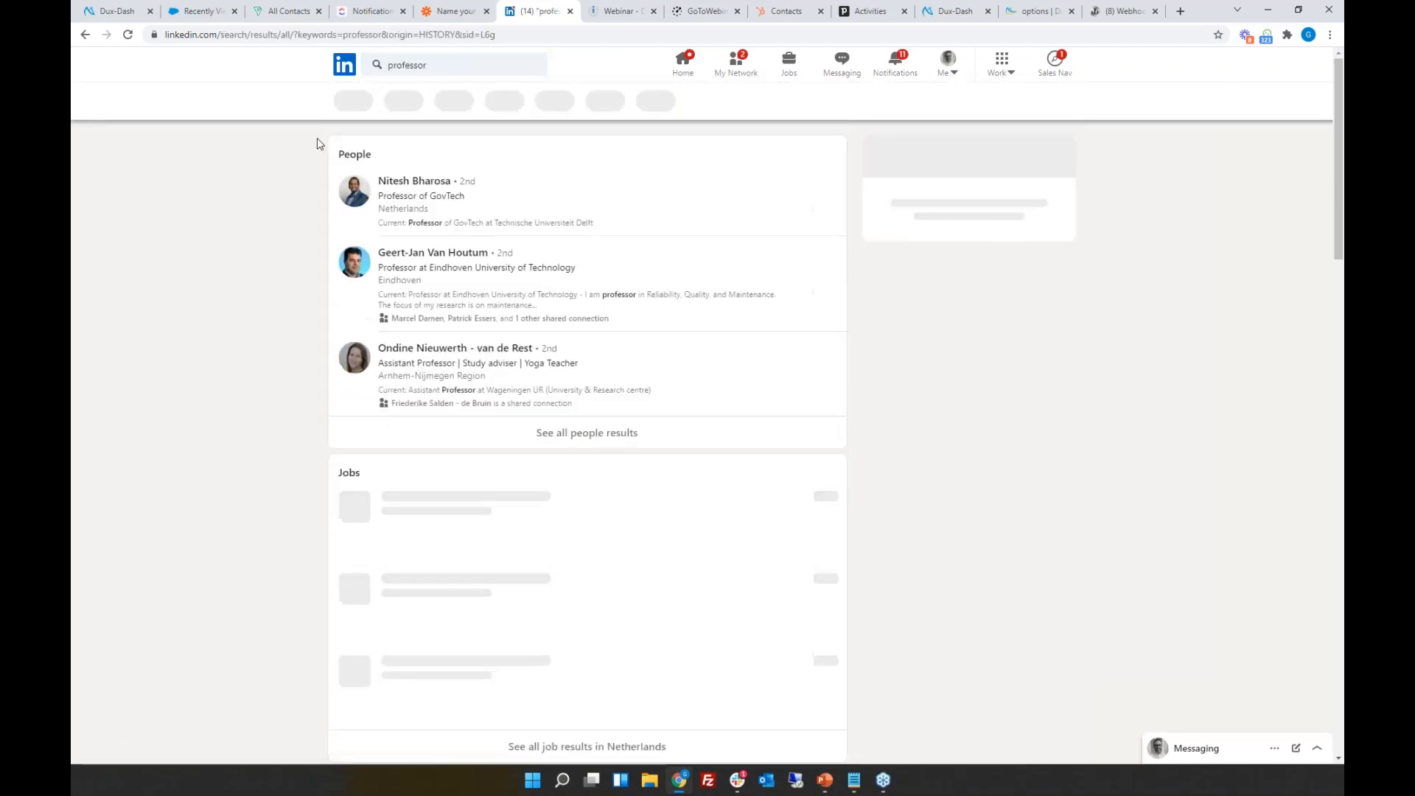
left_click(353, 100)
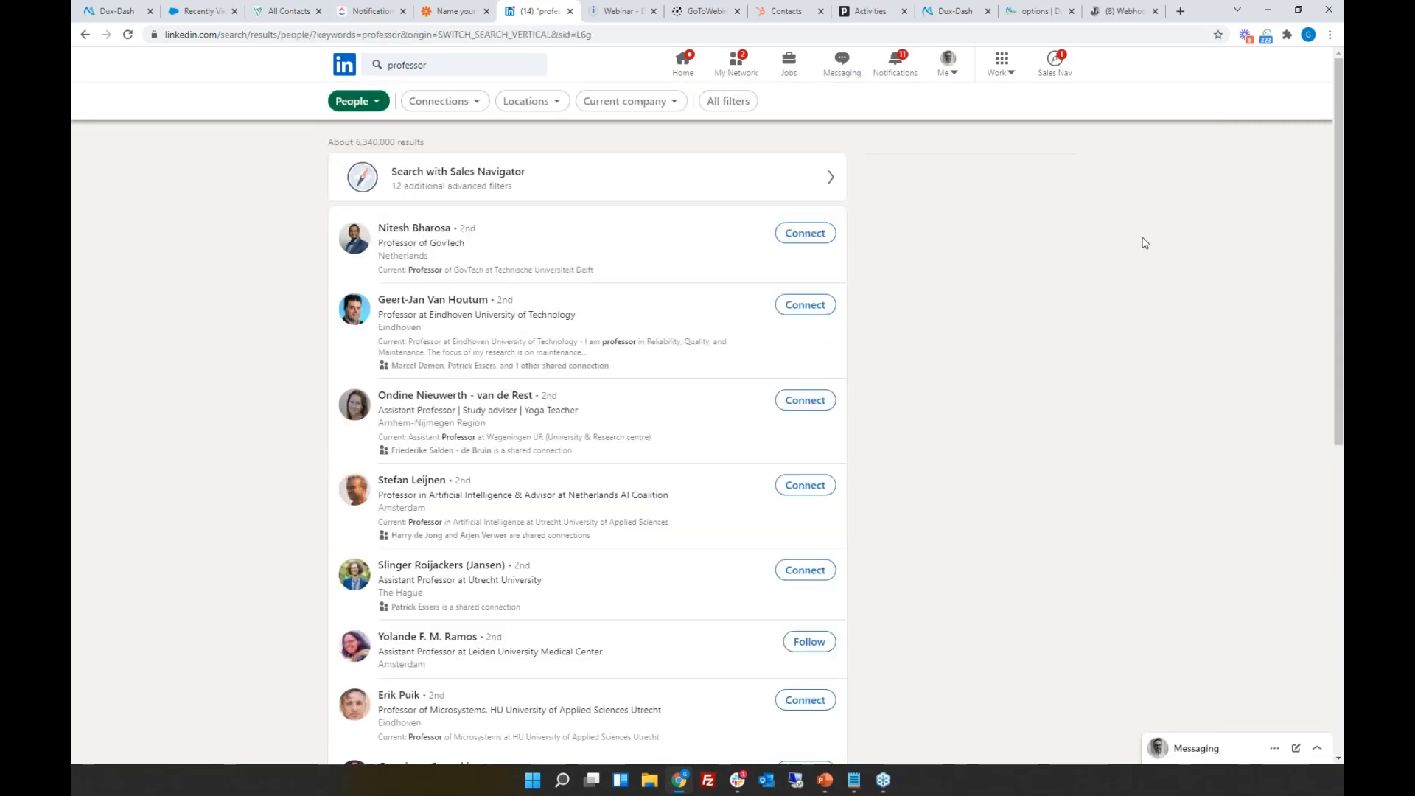
left_click(1265, 36)
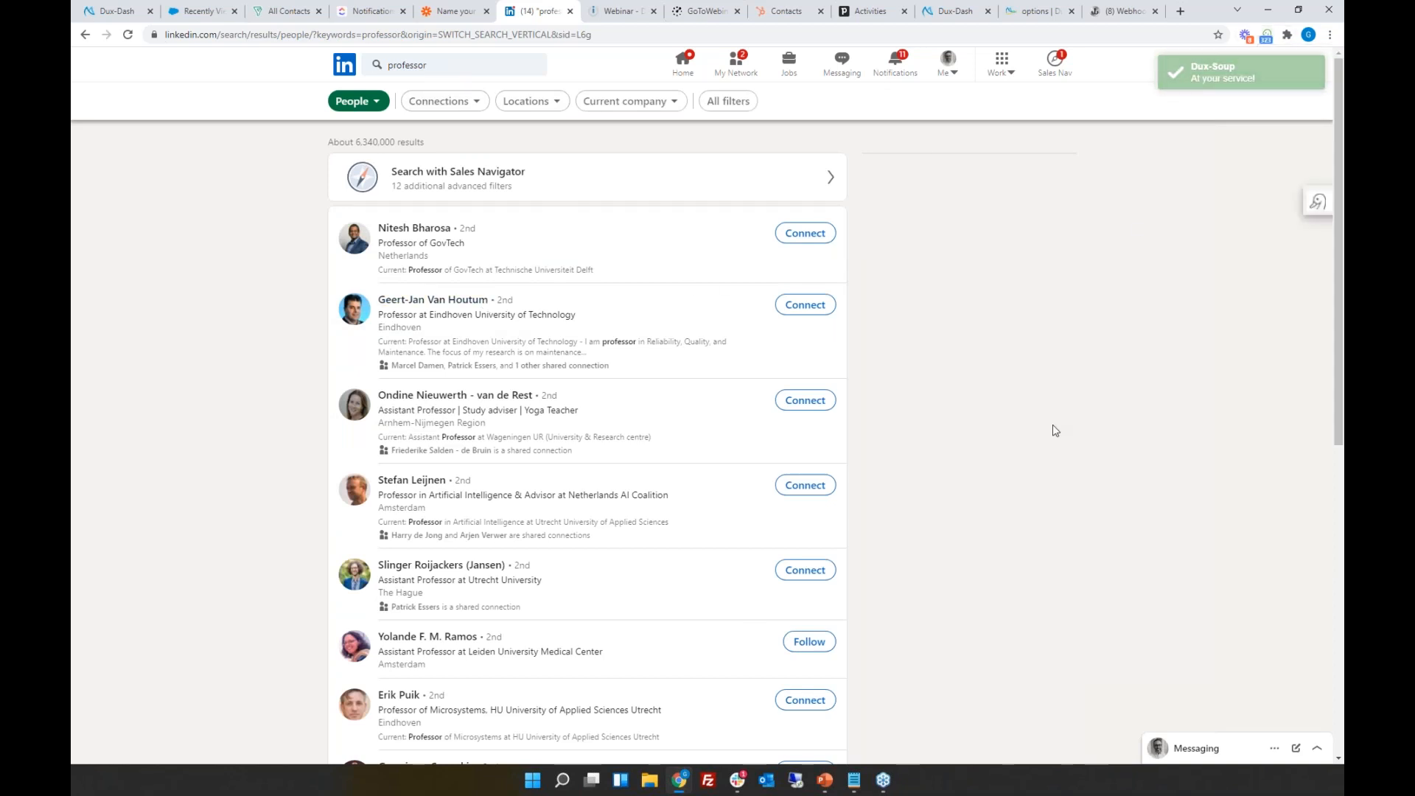
left_click(1267, 37)
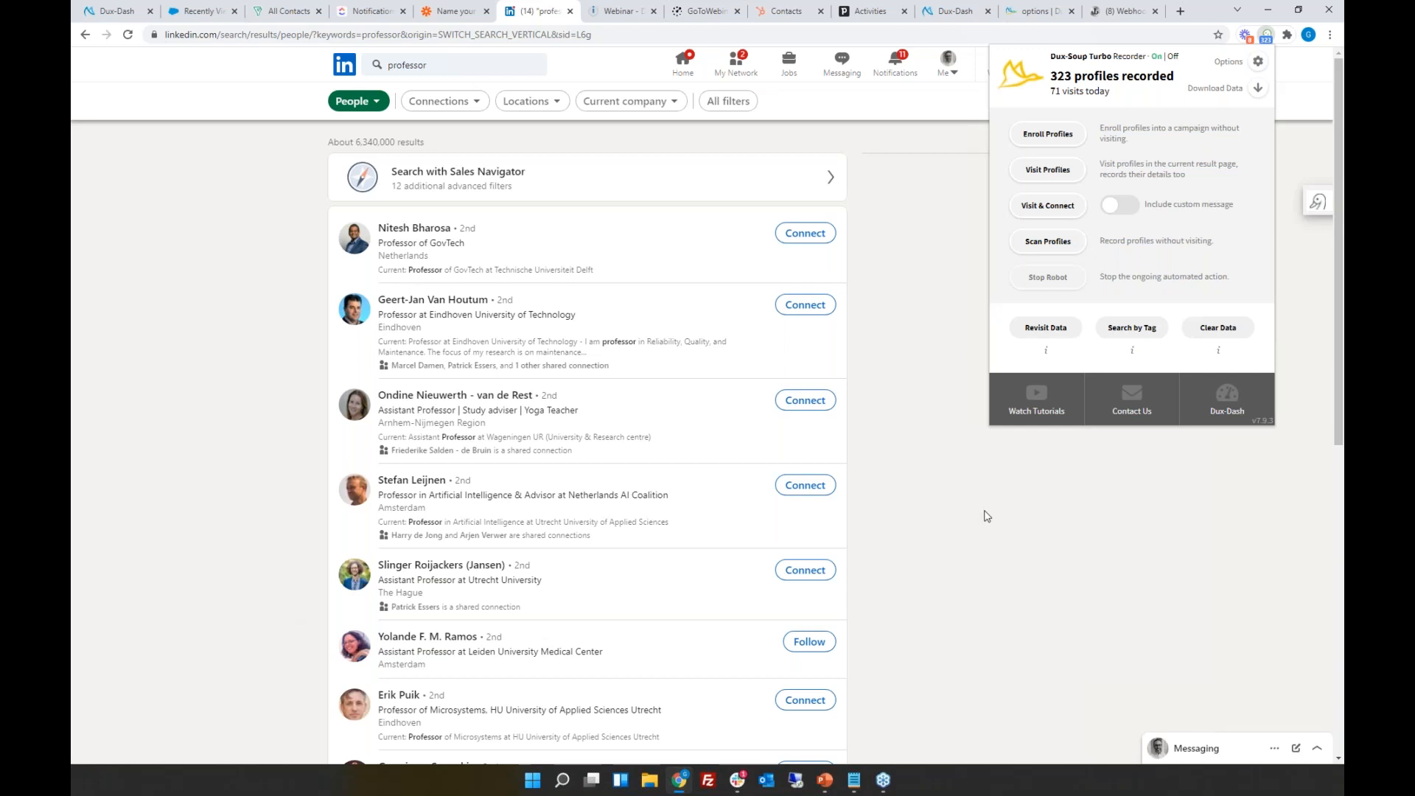
Step: Expand Dux-Soup Tricks to view the per-profile campaign enrolment, review the Dux-Soup actions again and collapse it
left_click(1318, 203)
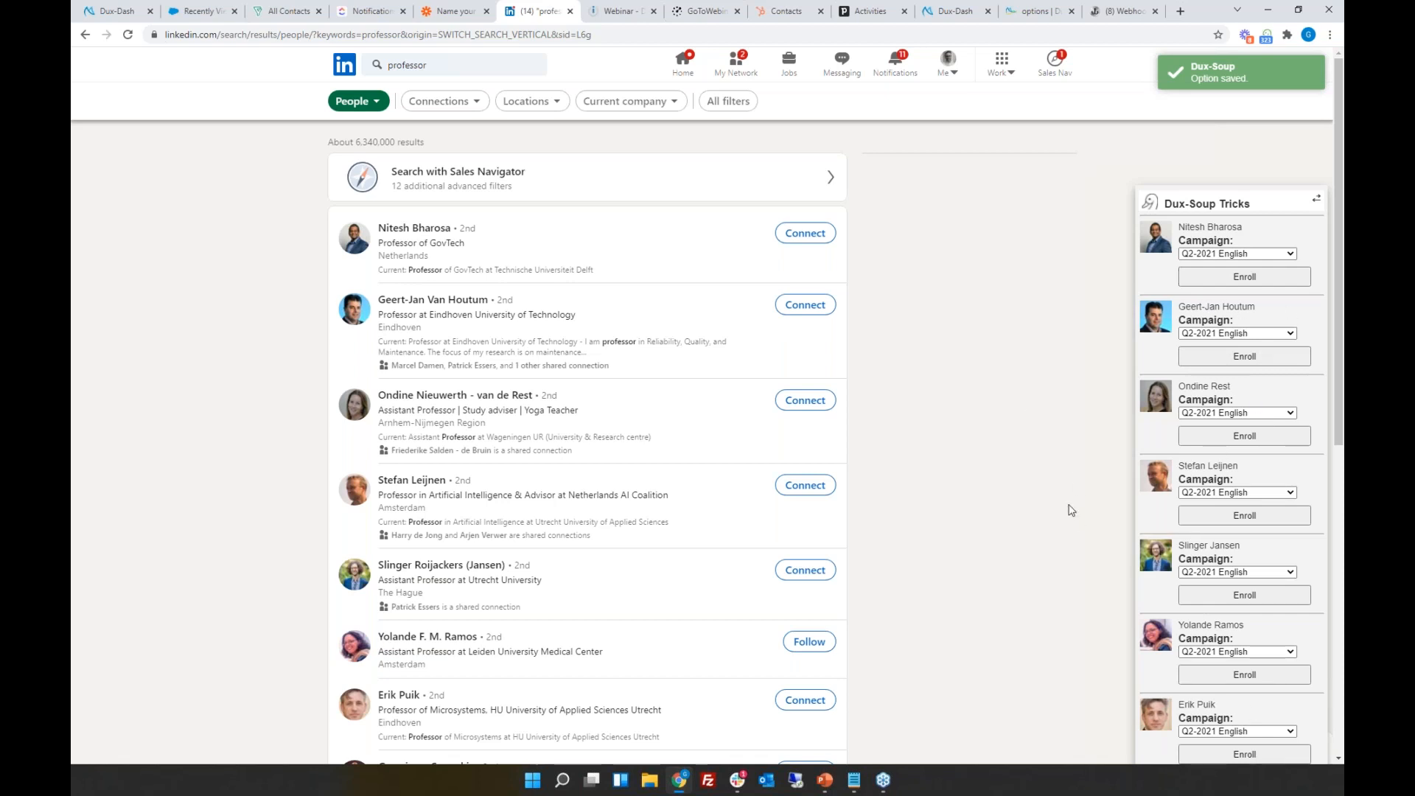
left_click(1267, 40)
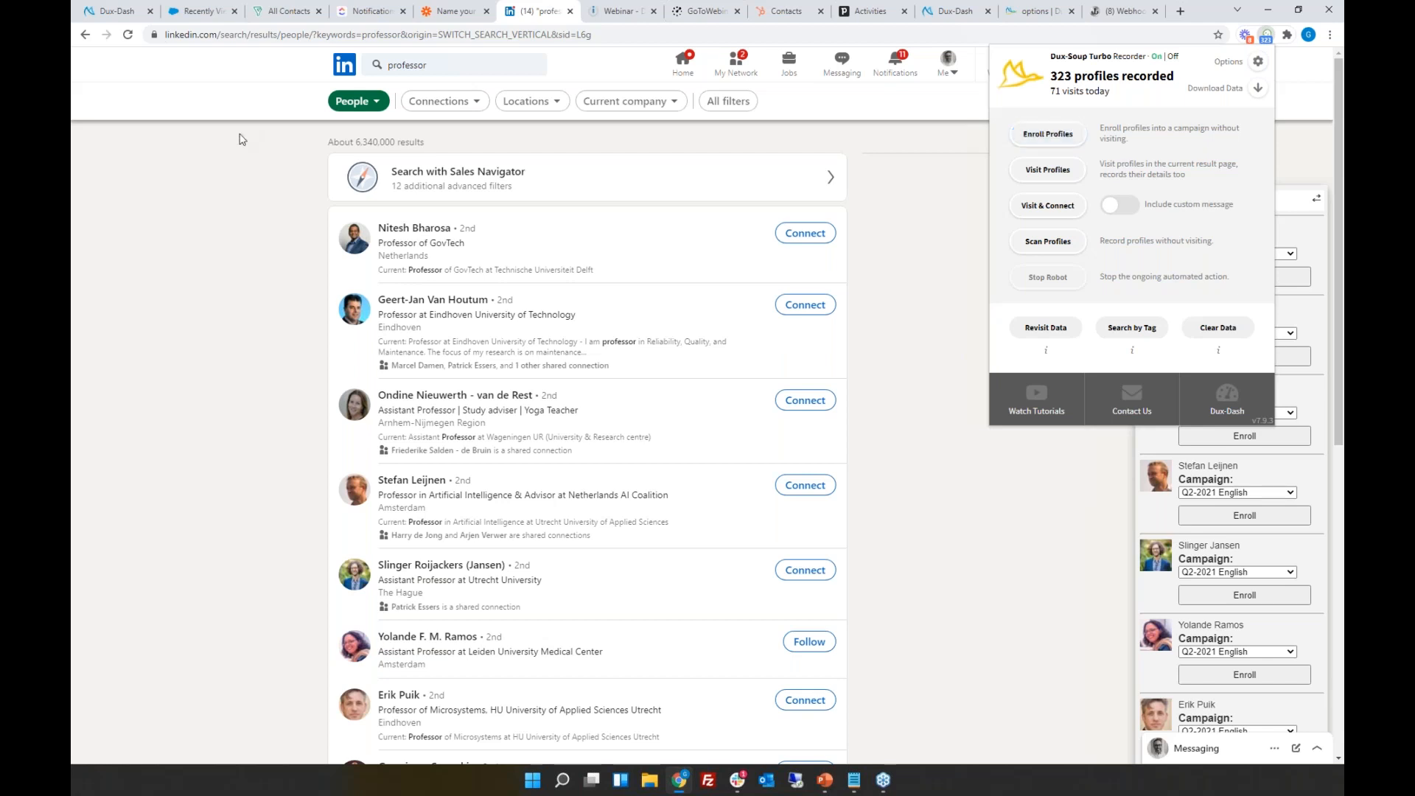
left_click(214, 365)
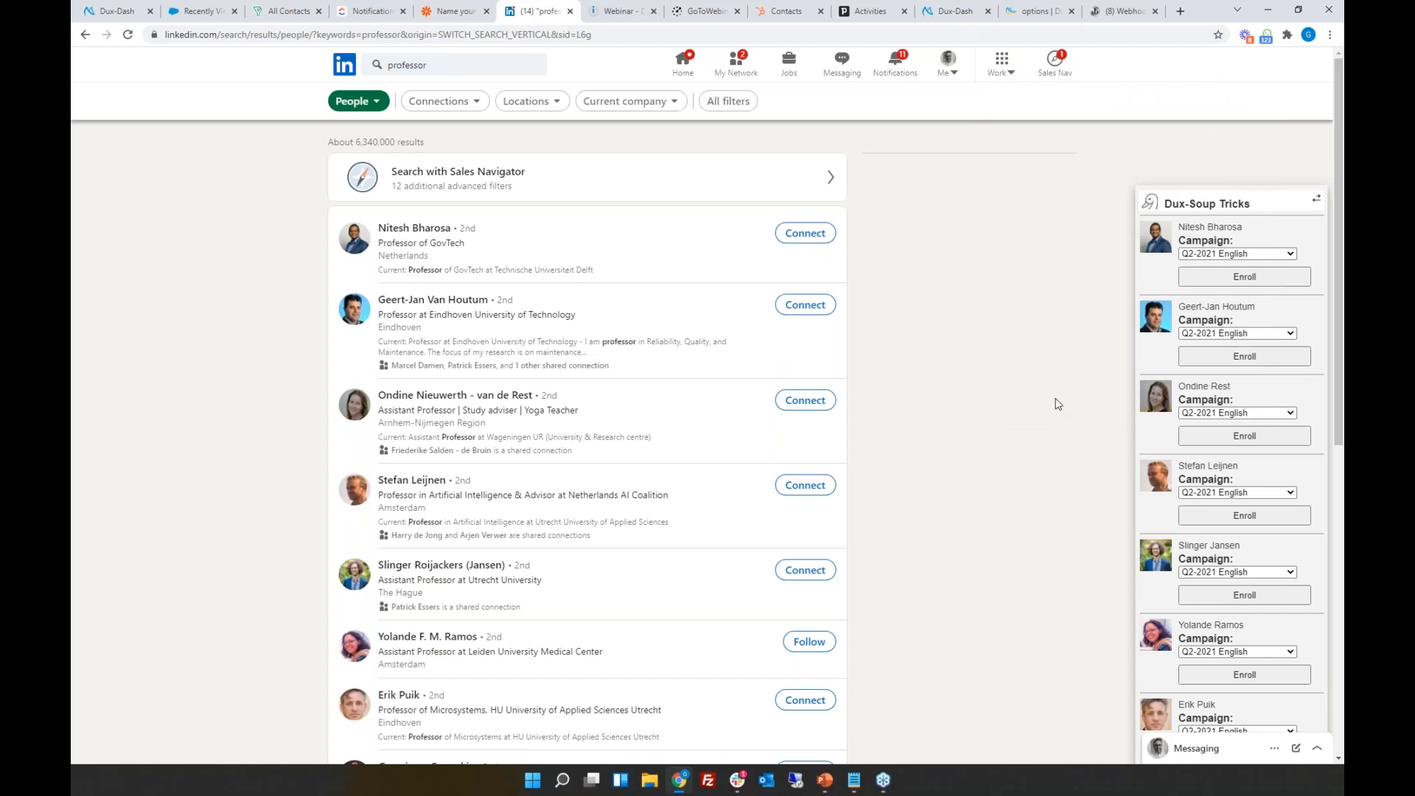
left_click(1317, 199)
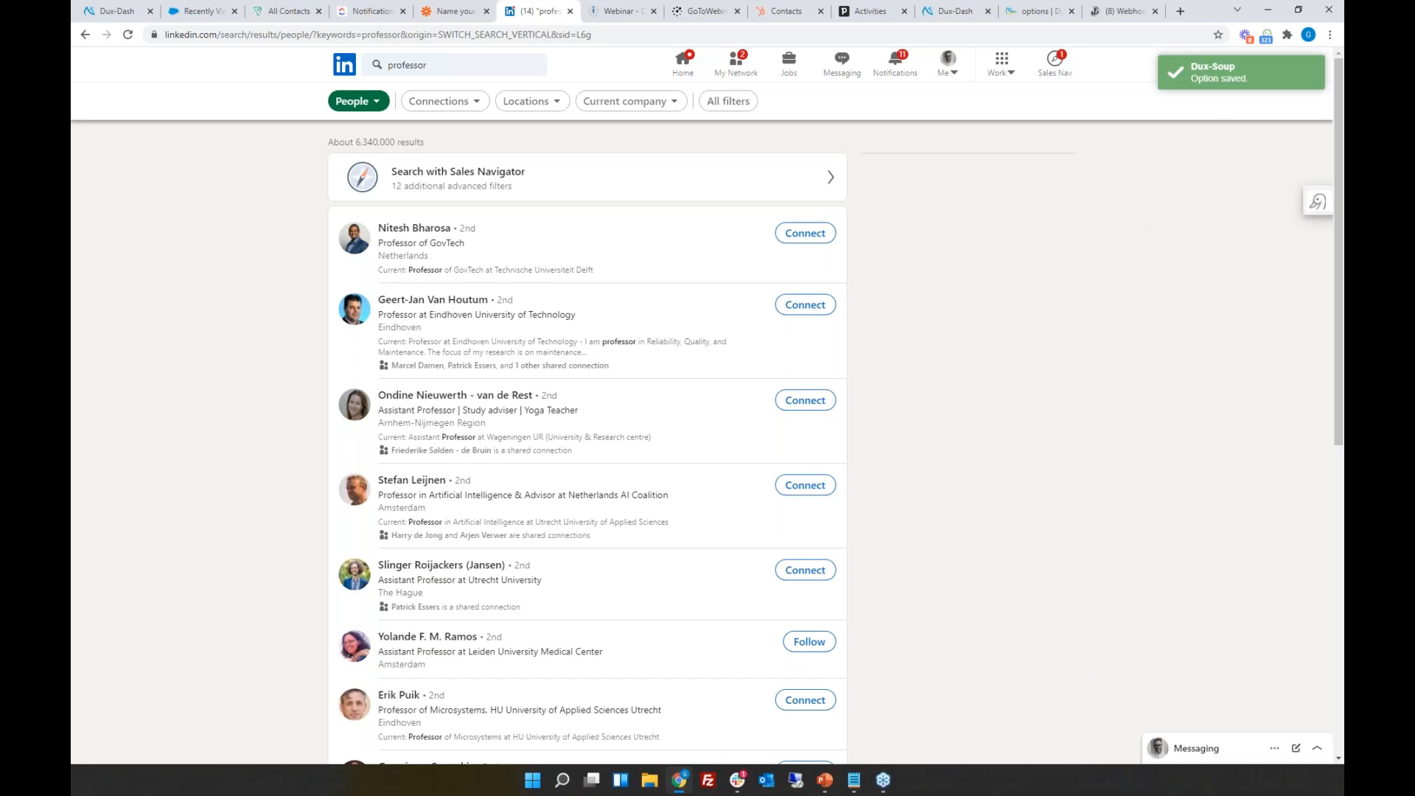
Step: View the Dux-Dash CRM Connections page, its navigation and the Dux-Soup extension's launch options
mouse_move(830, 788)
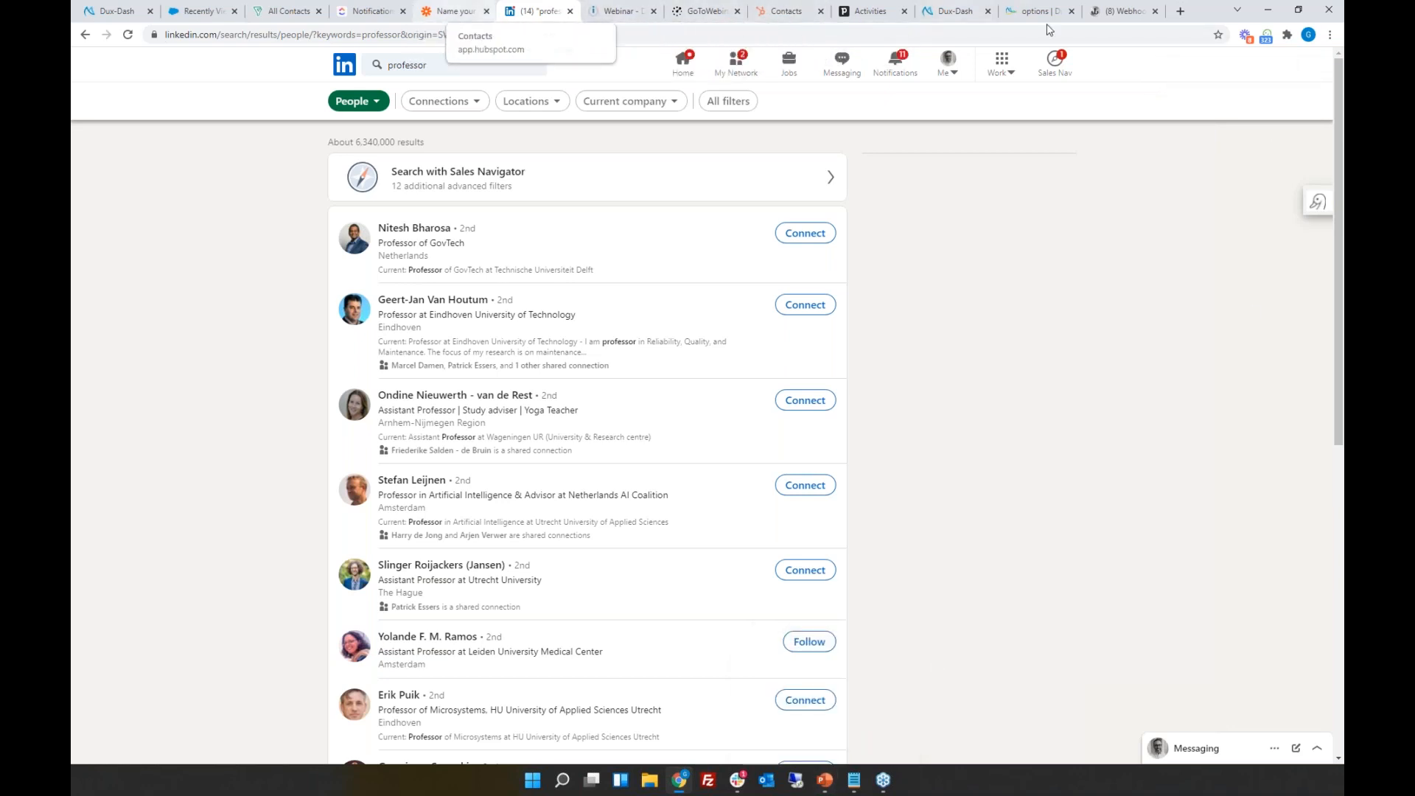
left_click(956, 11)
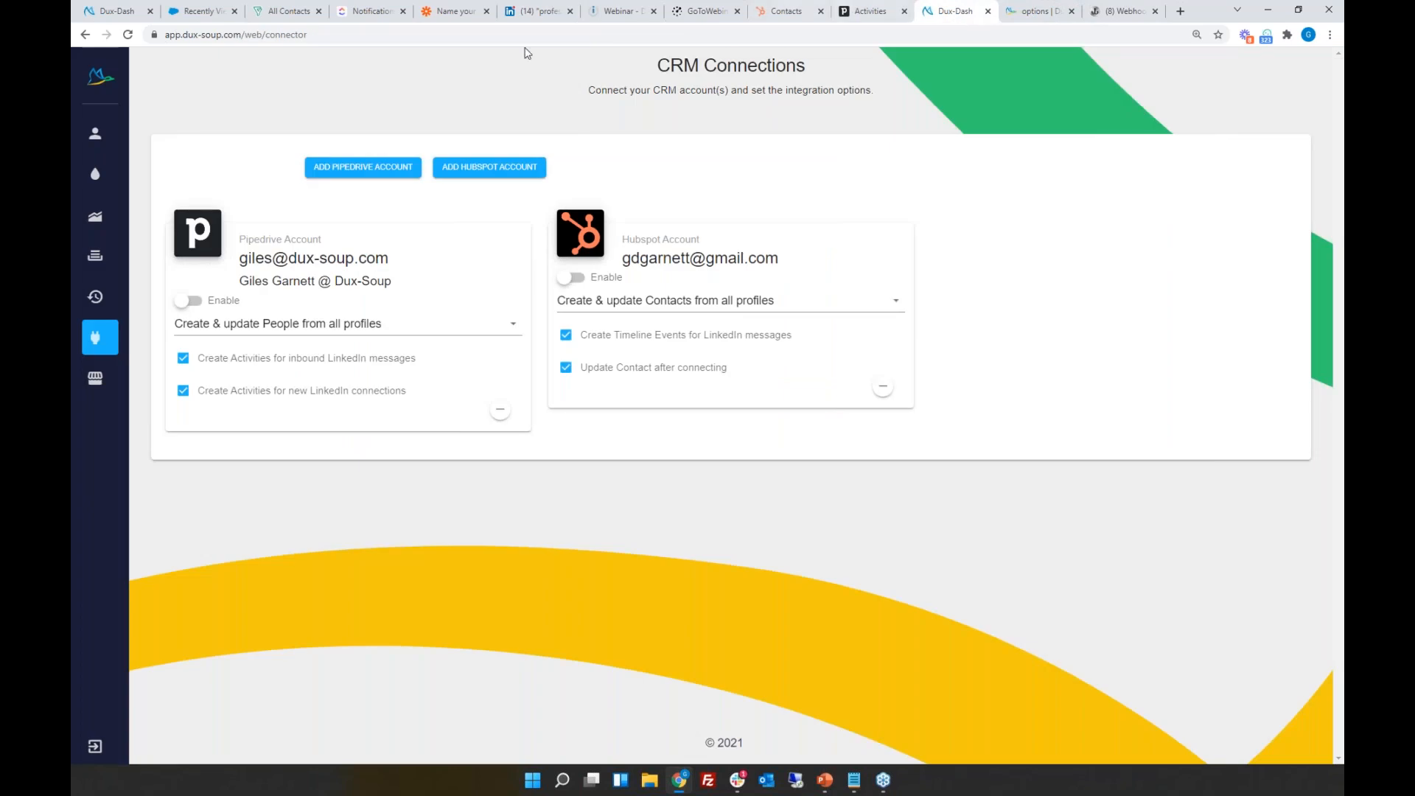
mouse_move(171, 514)
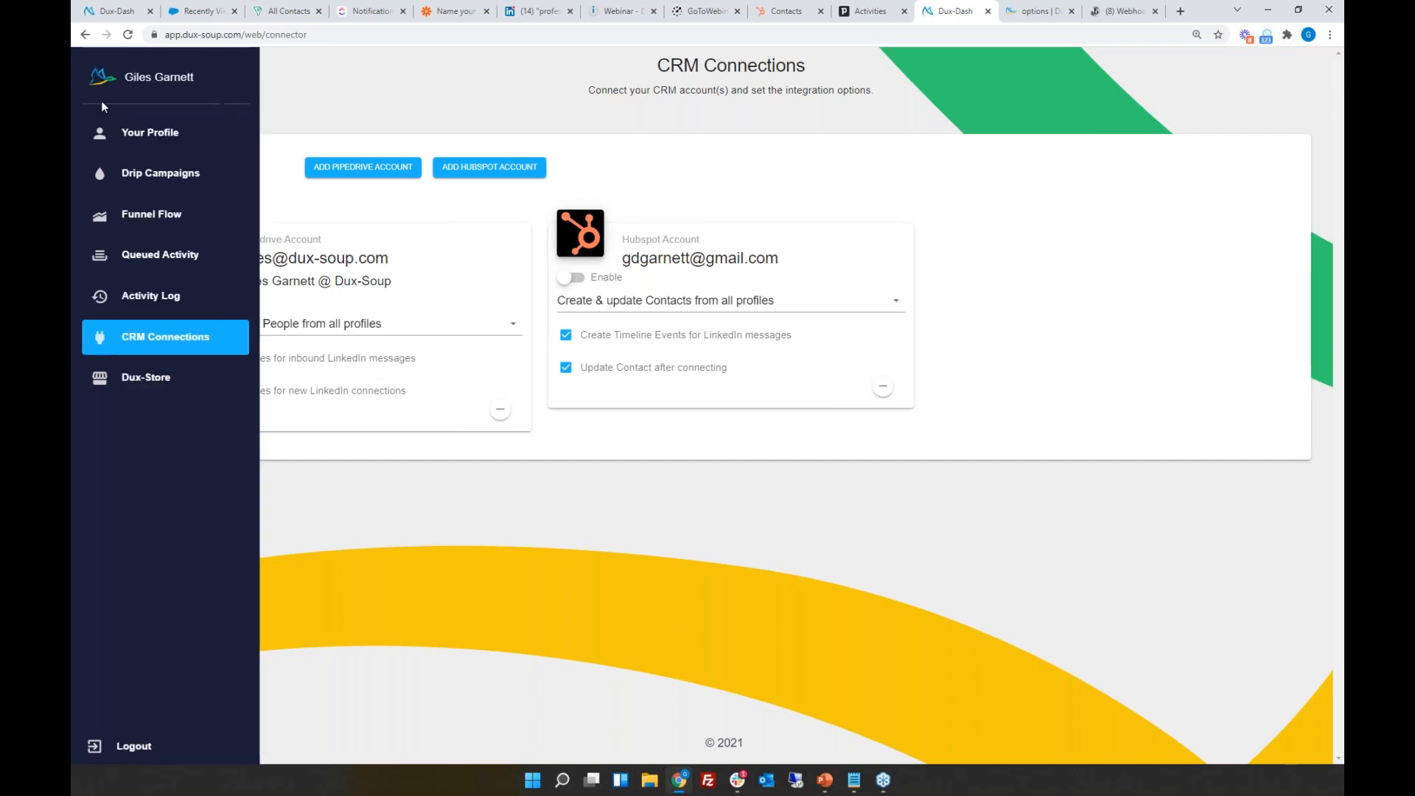
left_click(1266, 35)
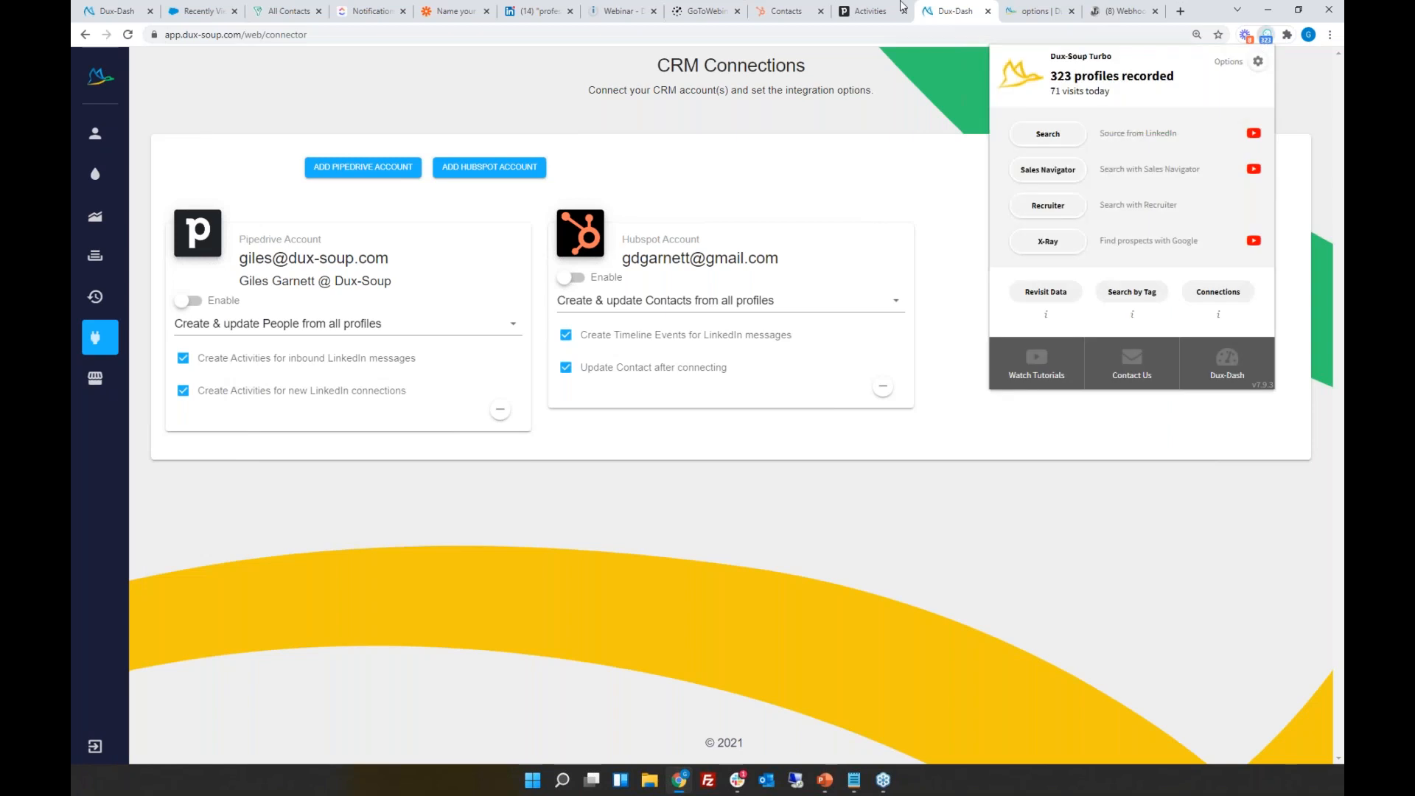
left_click(956, 15)
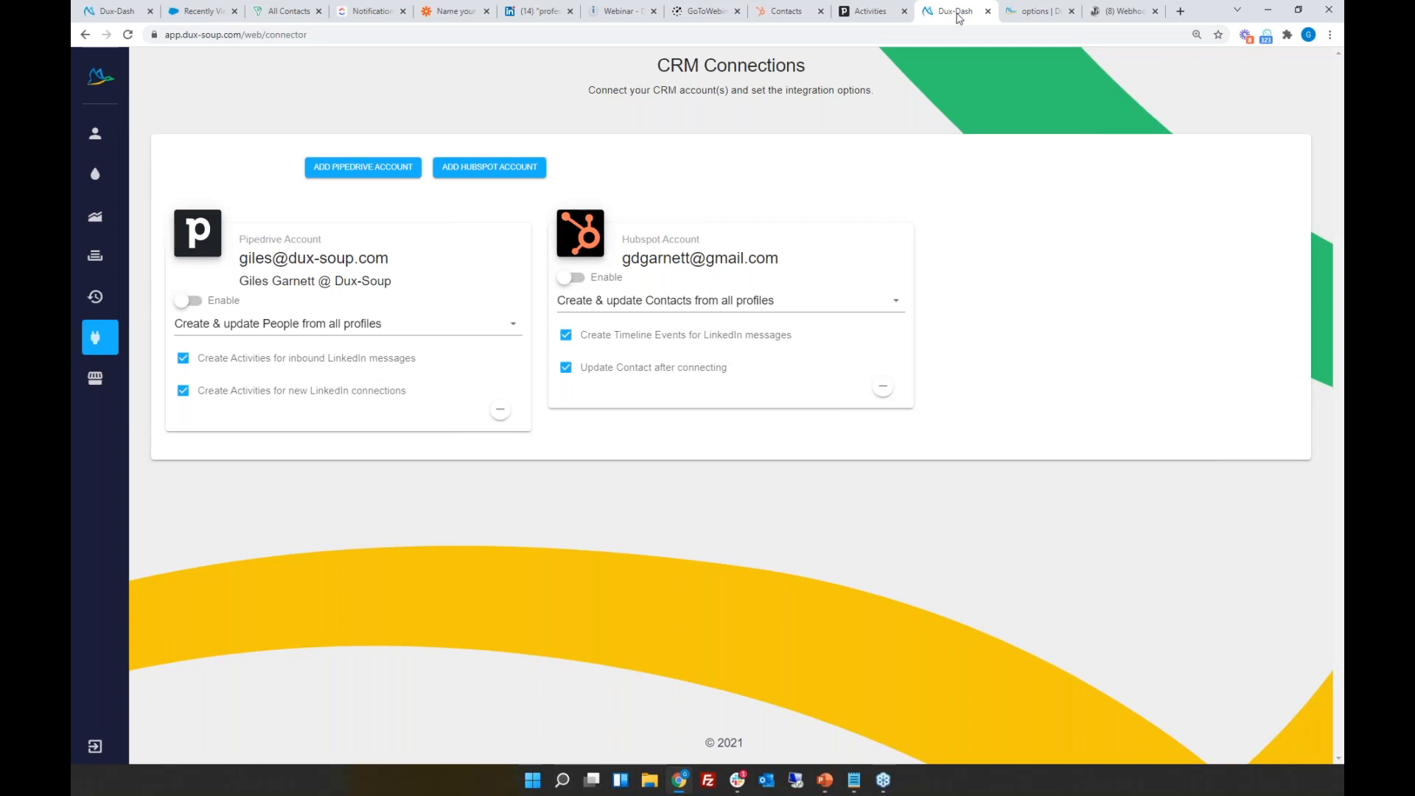
Step: Close the Dux-Dash page, reopen Dux-Dash from the Dux-Soup extension and go to CRM Connections
left_click(989, 15)
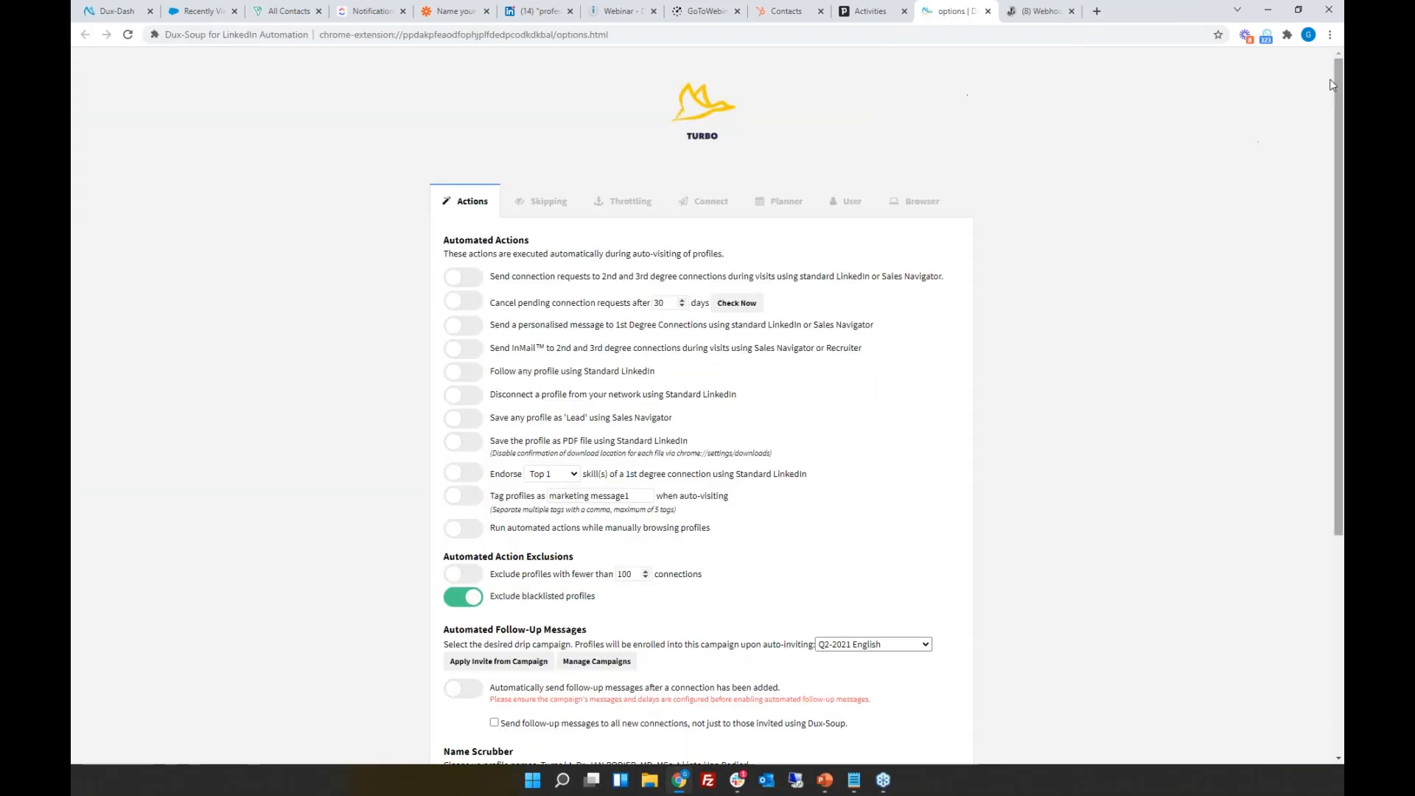
left_click(1266, 38)
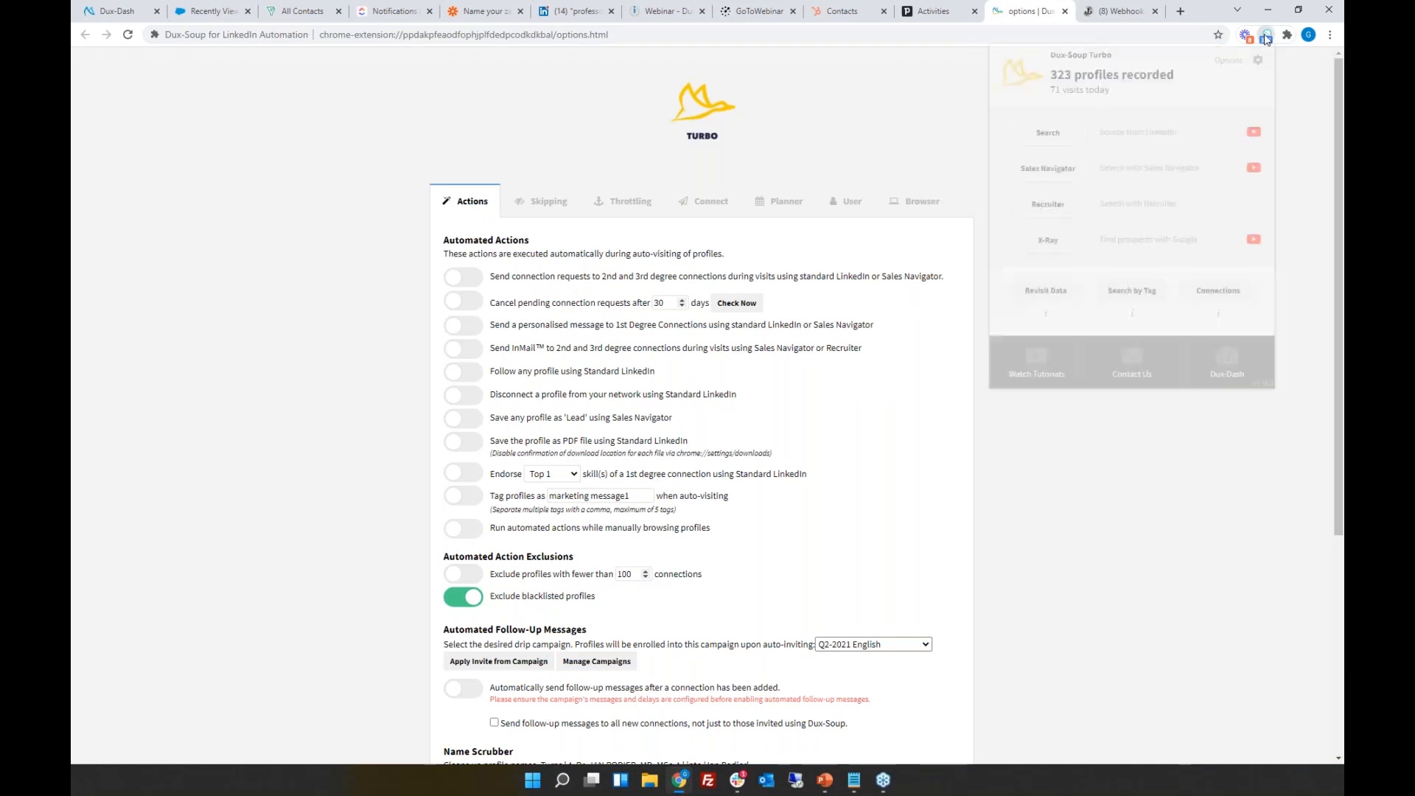
left_click(1228, 360)
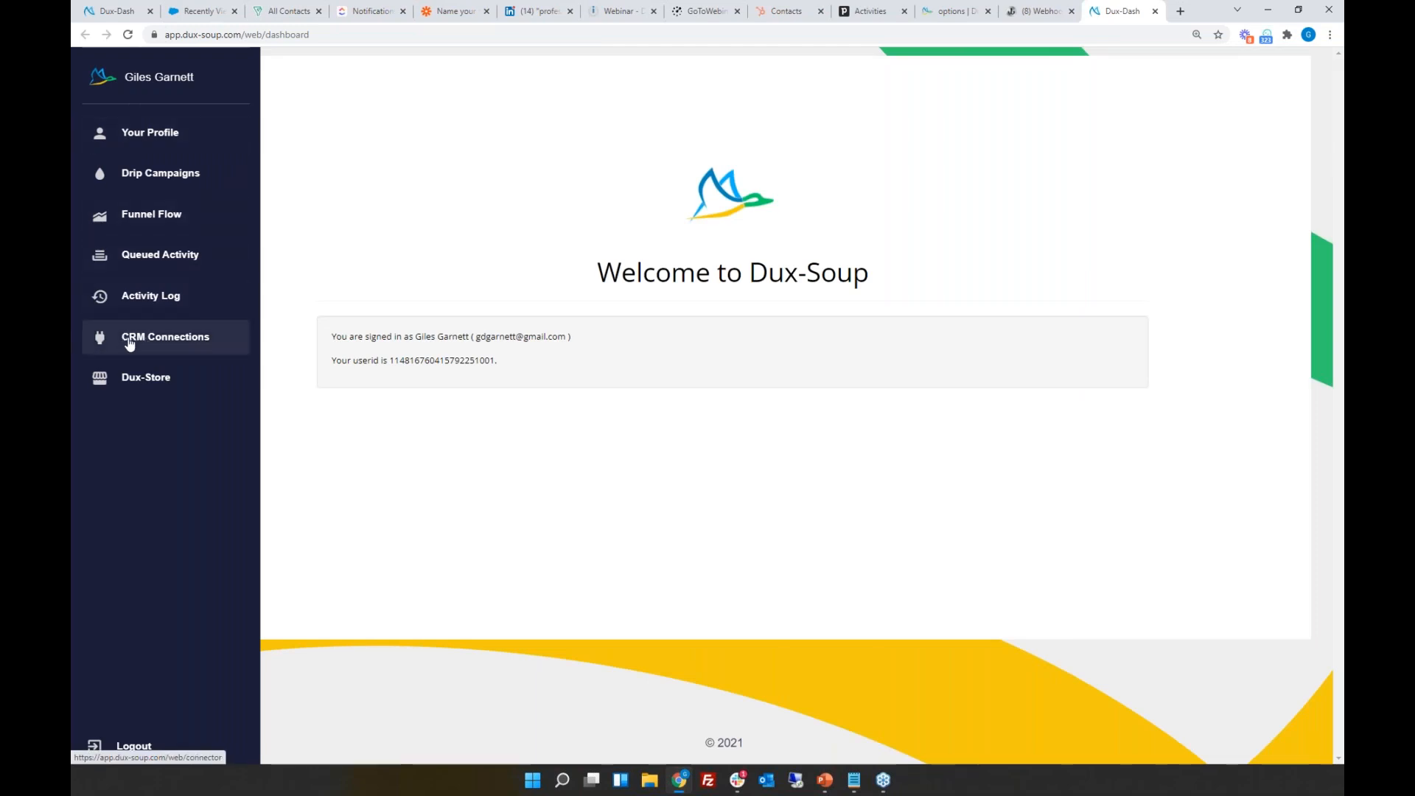
left_click(129, 344)
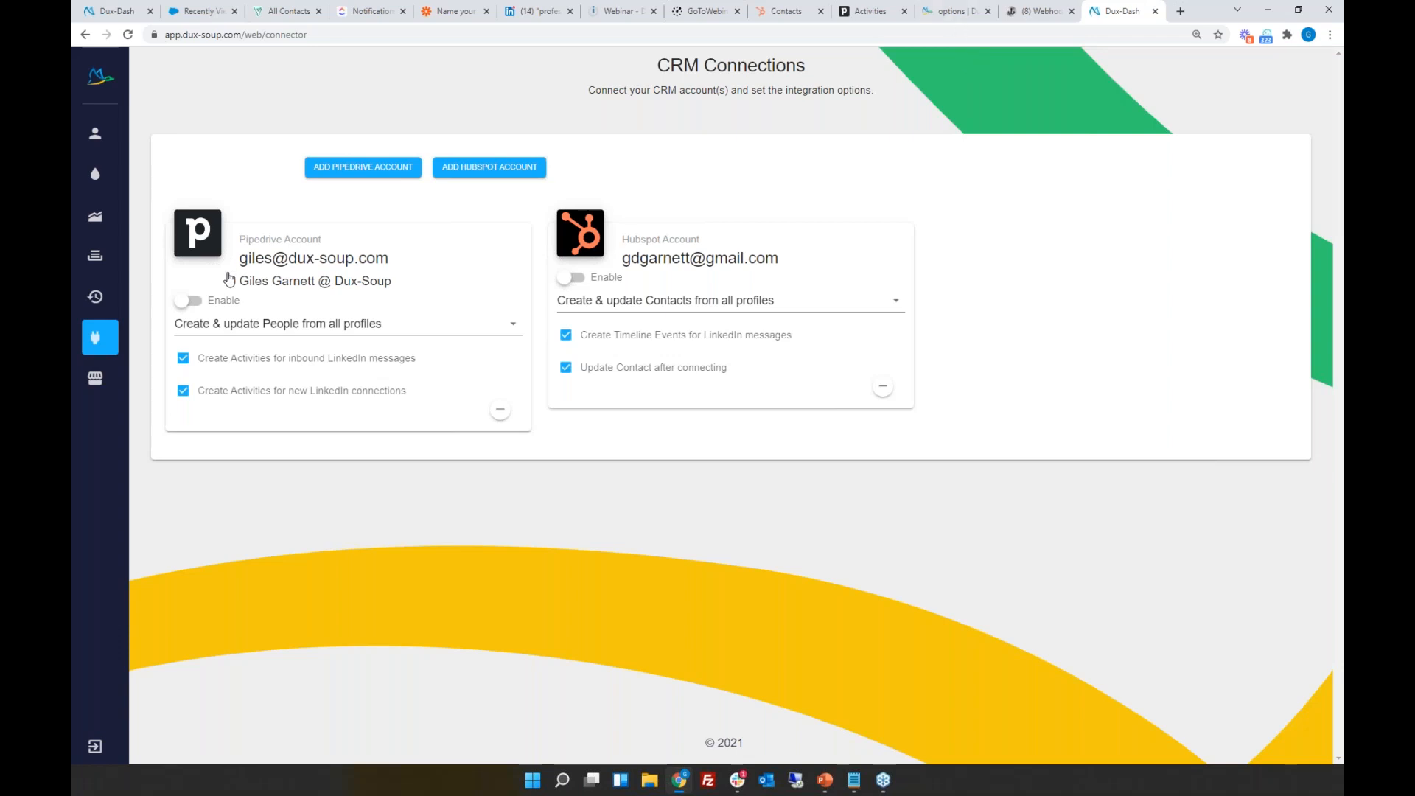
mouse_move(162, 339)
Step: Switch to PowerPoint, start the slide show from the first slide and advance through the "Why have messages outside LinkedIn?" slide
left_click(825, 780)
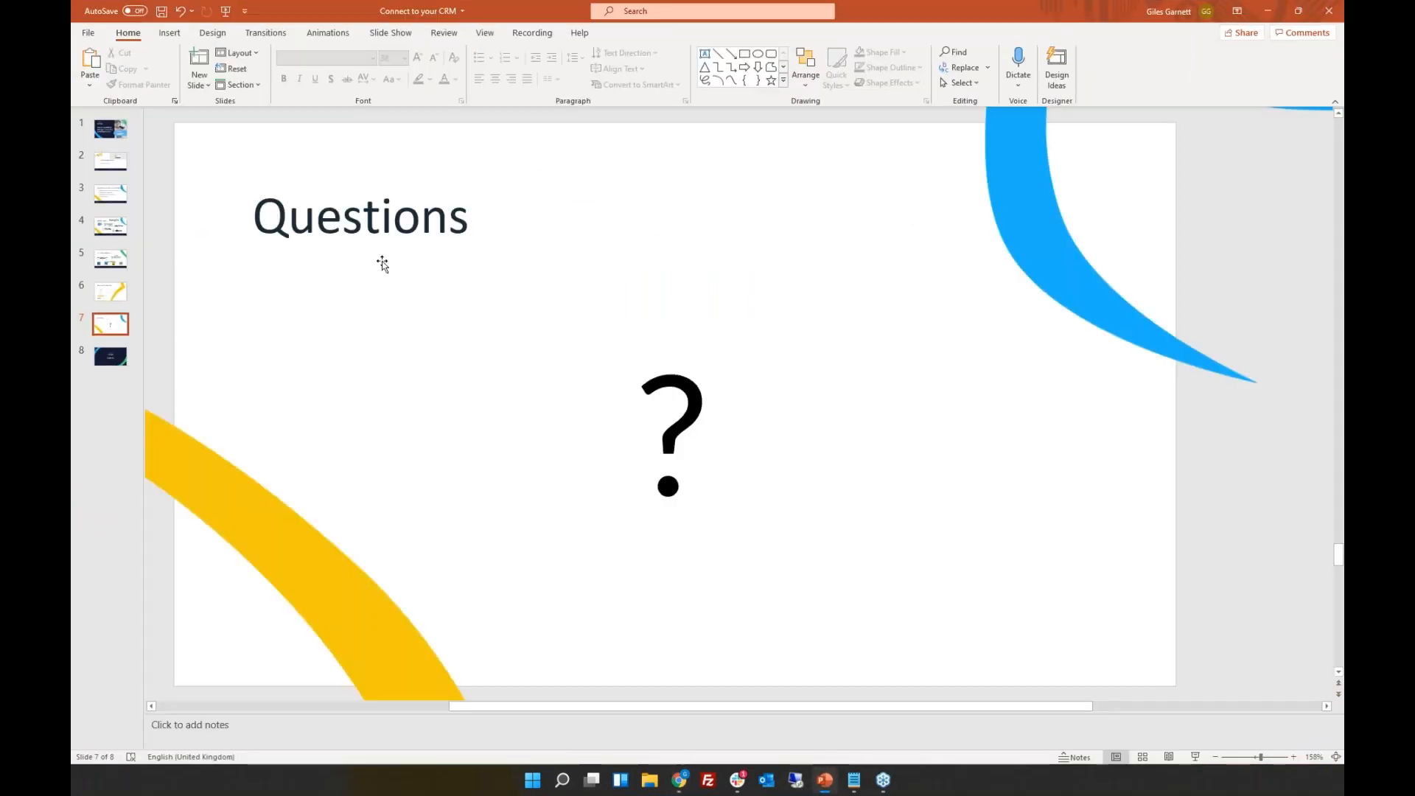
left_click(225, 10)
key("Right")
key("Right")
key("Right")
key("Right")
key("Right")
key("Right")
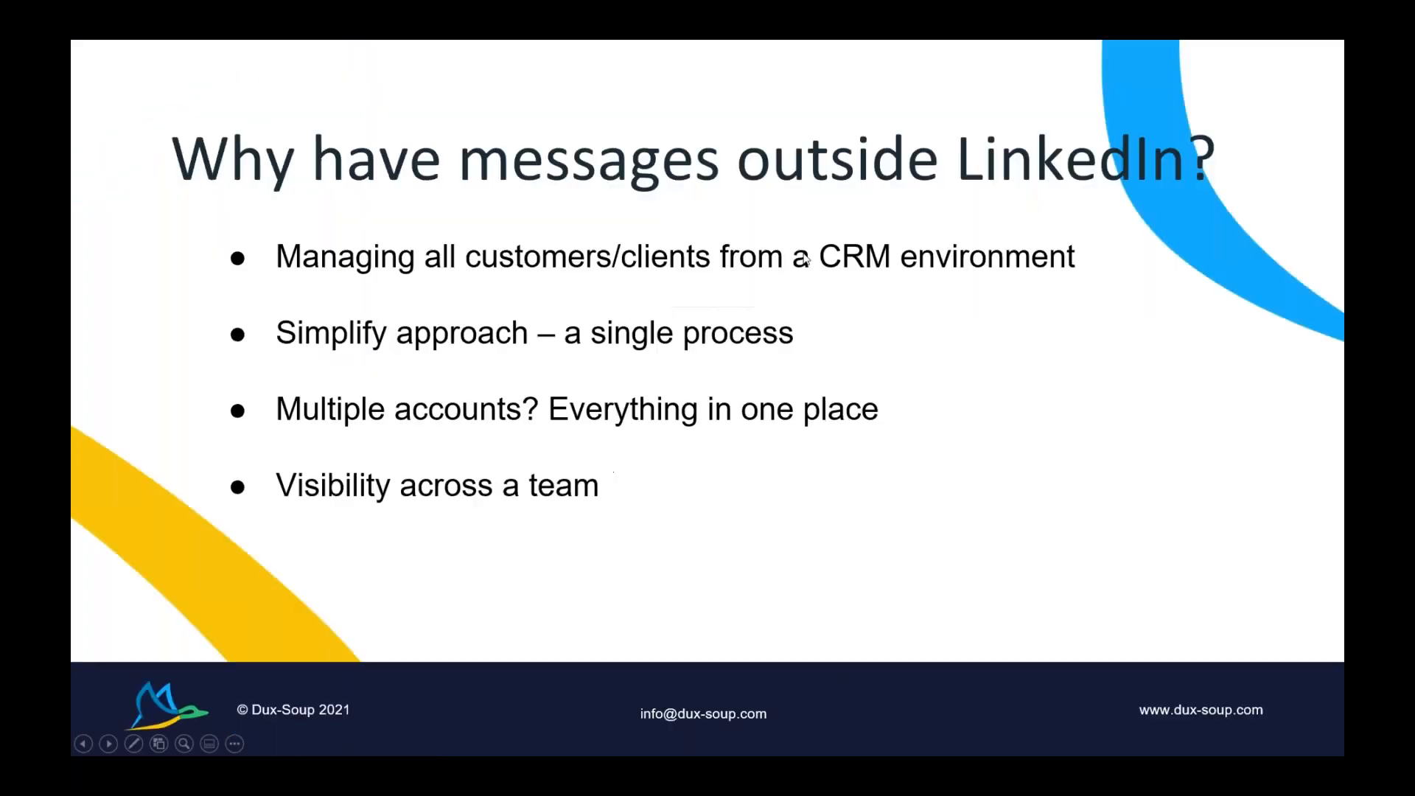